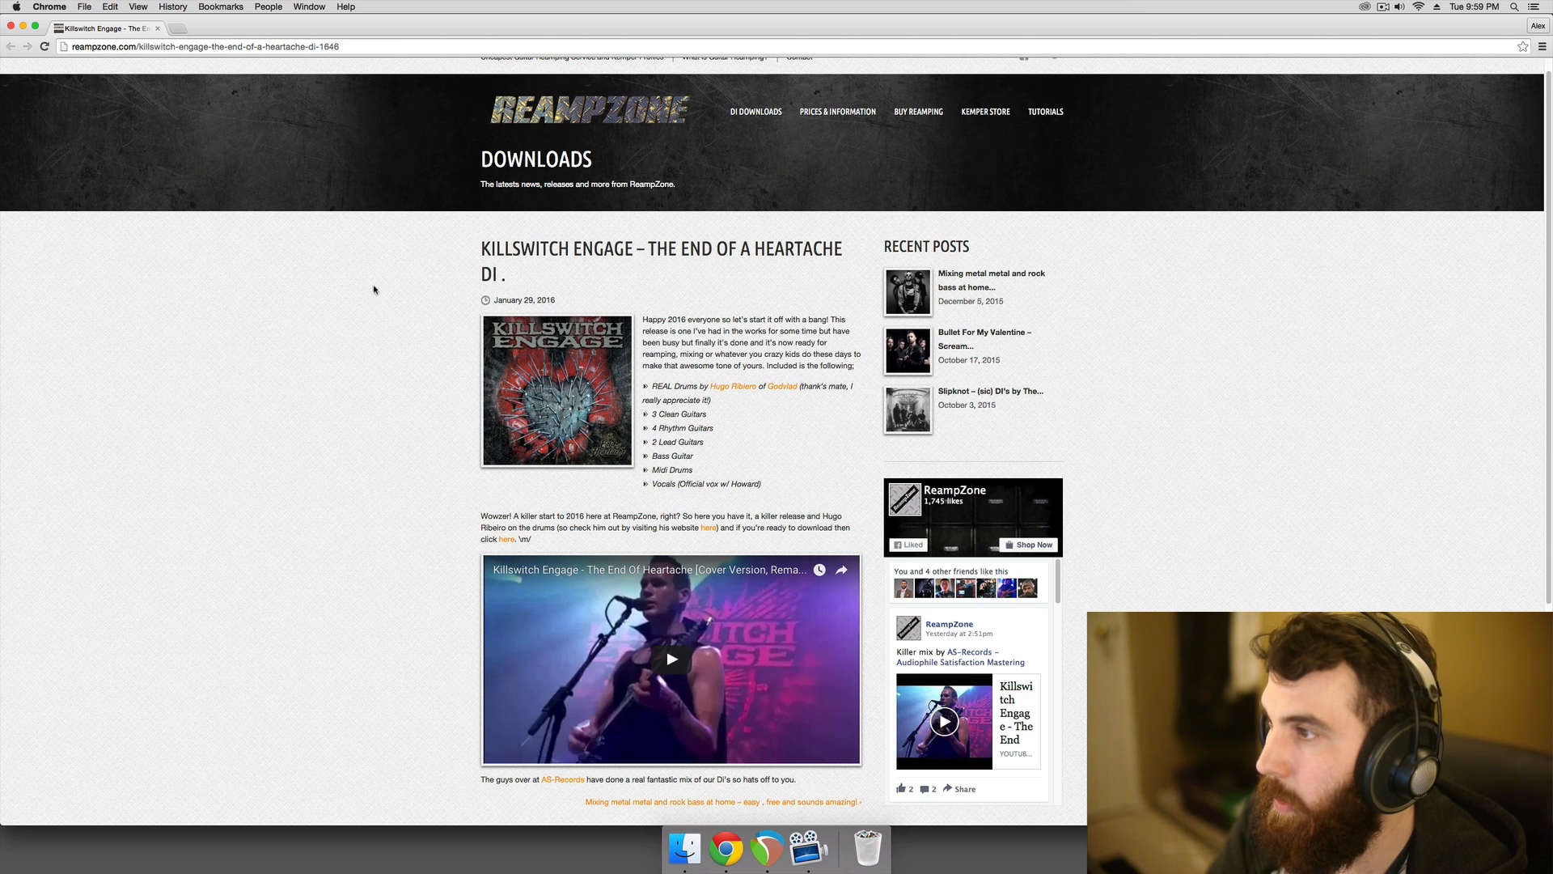
# - Switch to REAPER and filter the action list for "stretch marker"
pyautogui.click(767, 848)
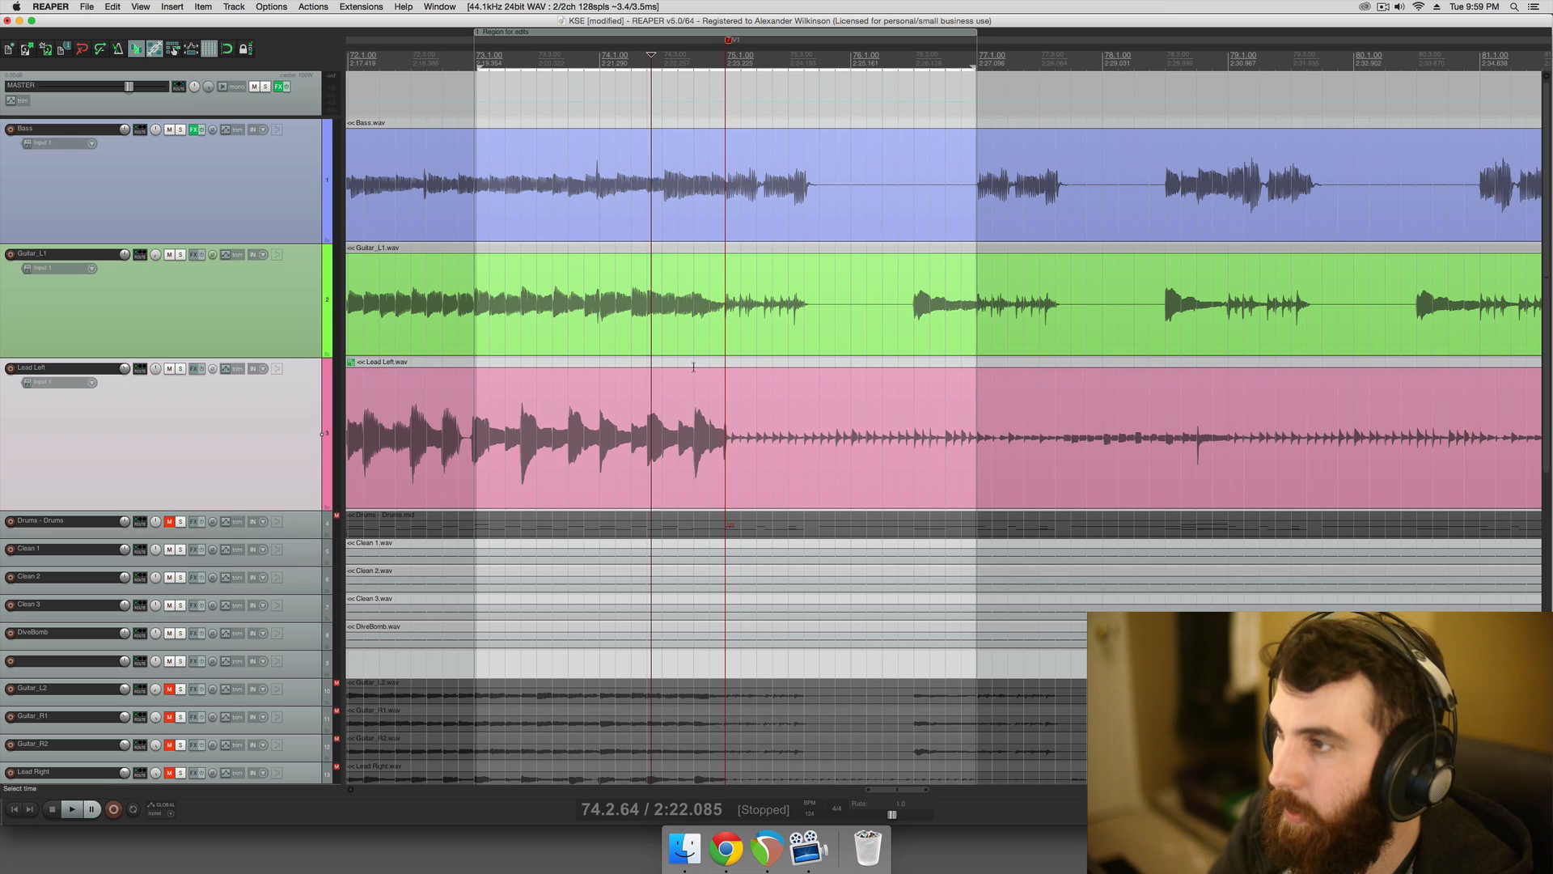
pyautogui.click(691, 361)
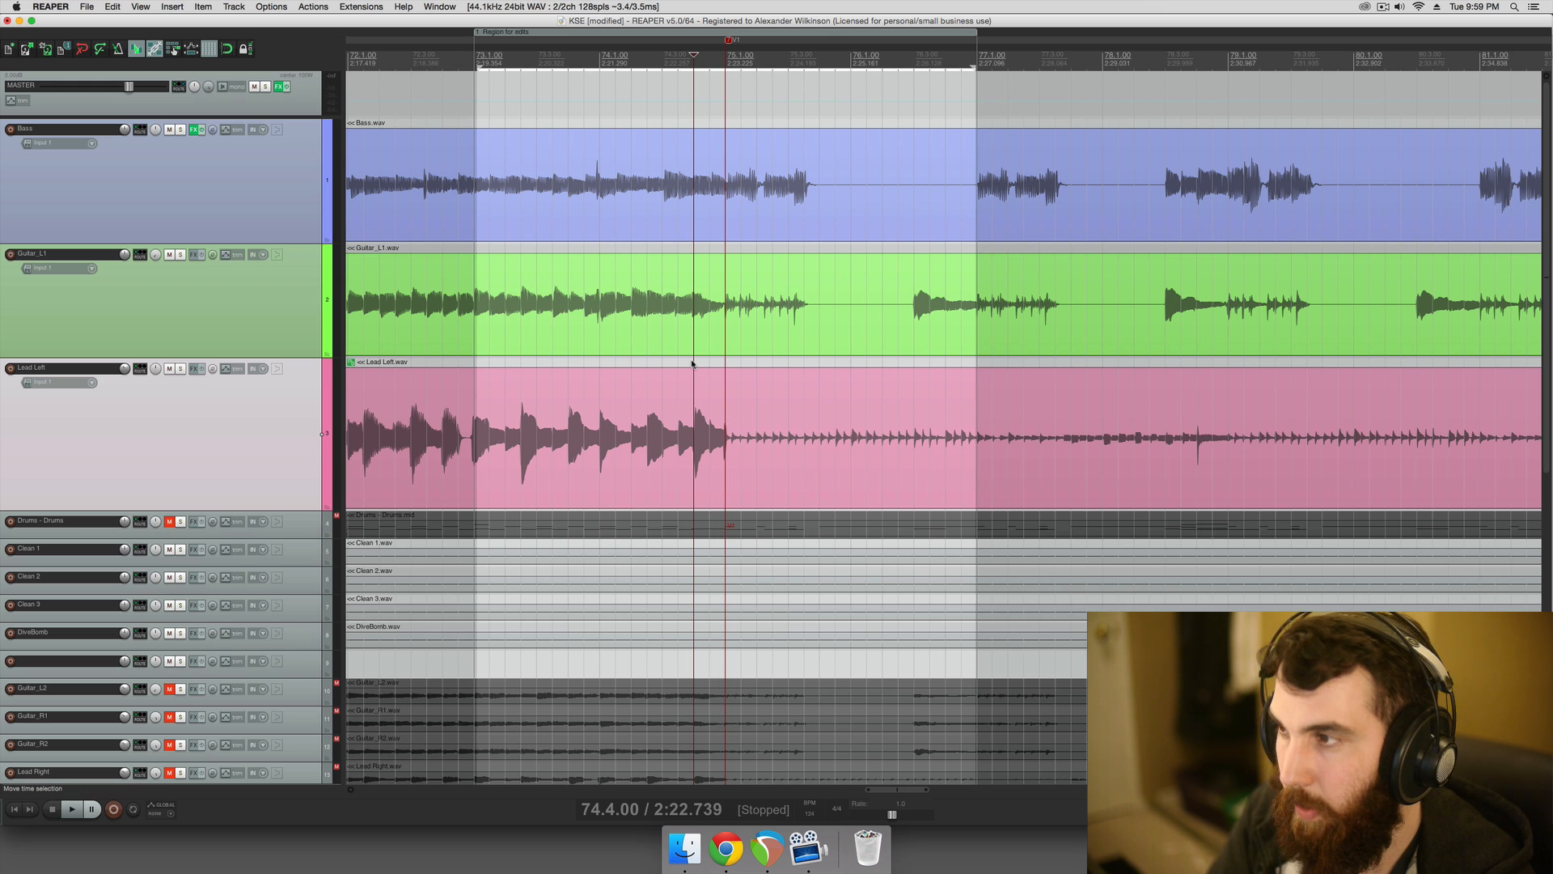
pyautogui.press('?')
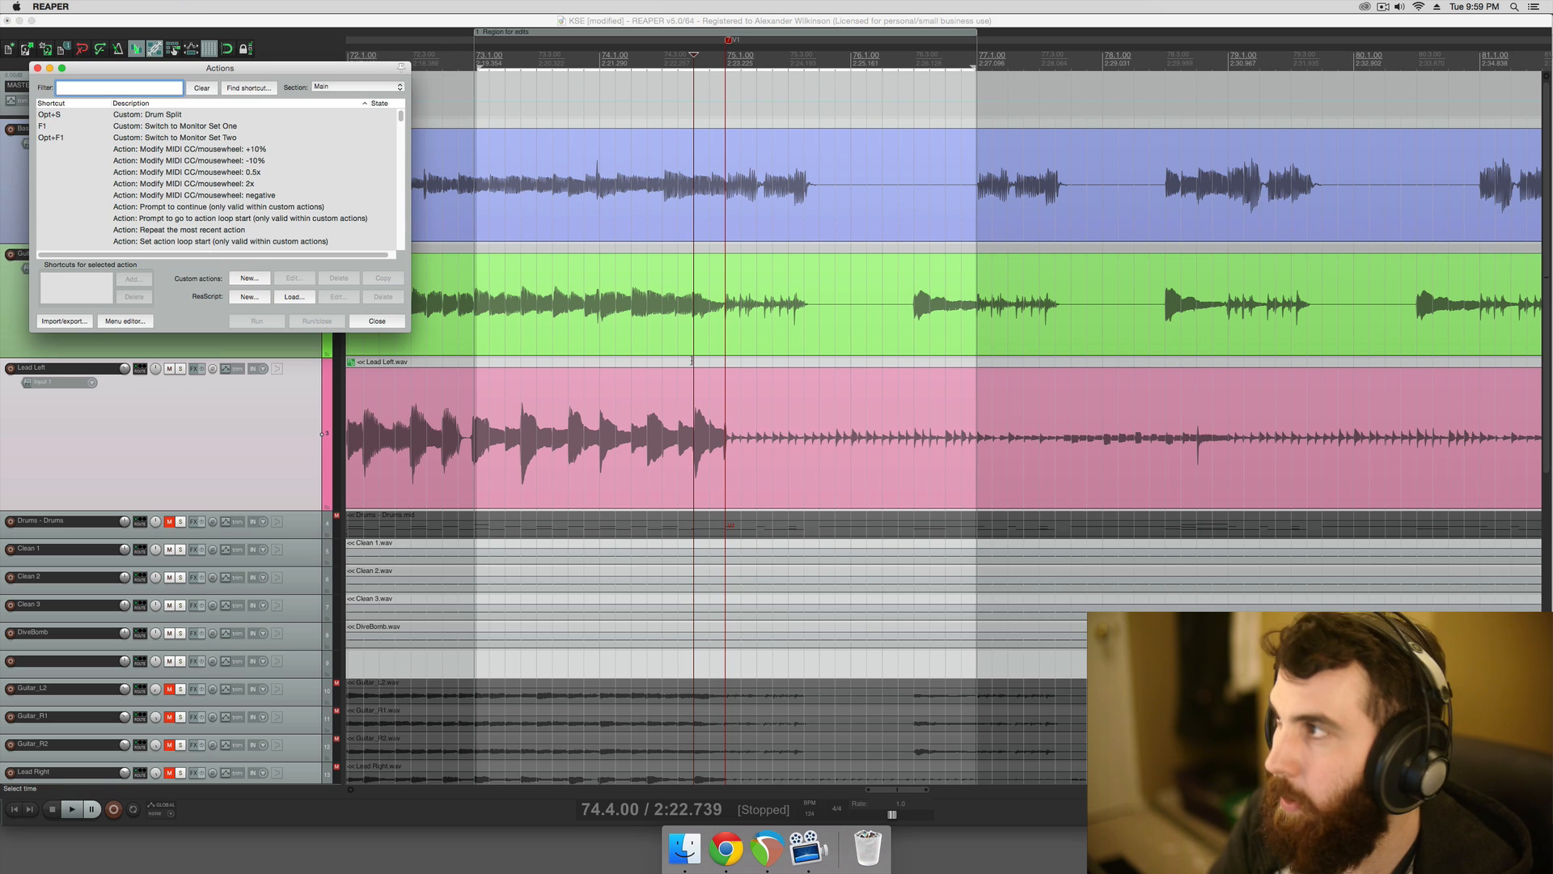
pyautogui.moveTo(352, 68); pyautogui.dragTo(882, 230)
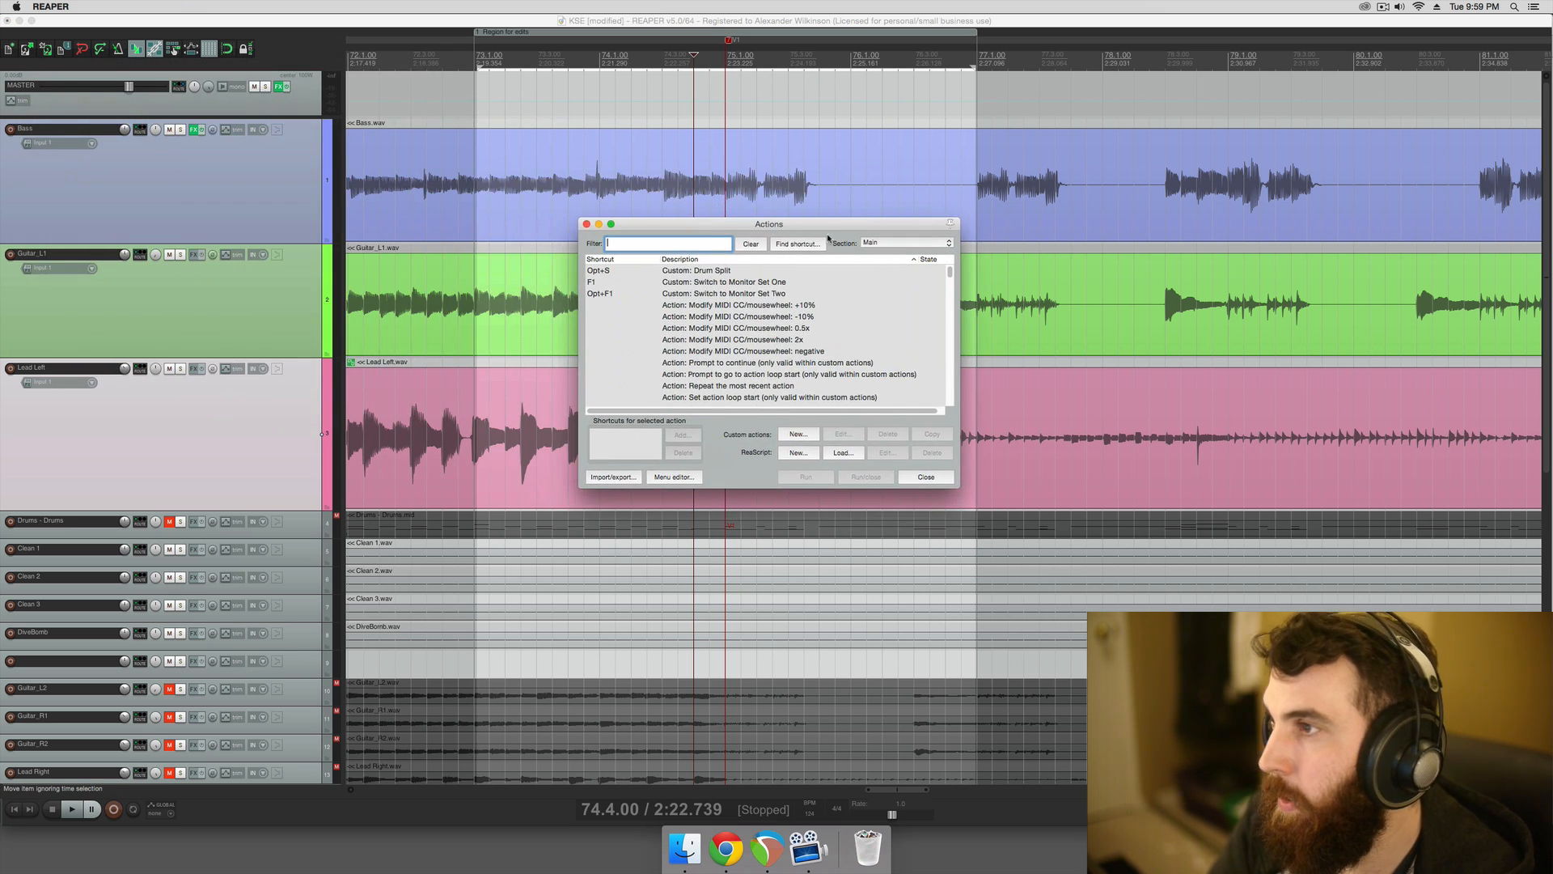
pyautogui.write('stretch marker')
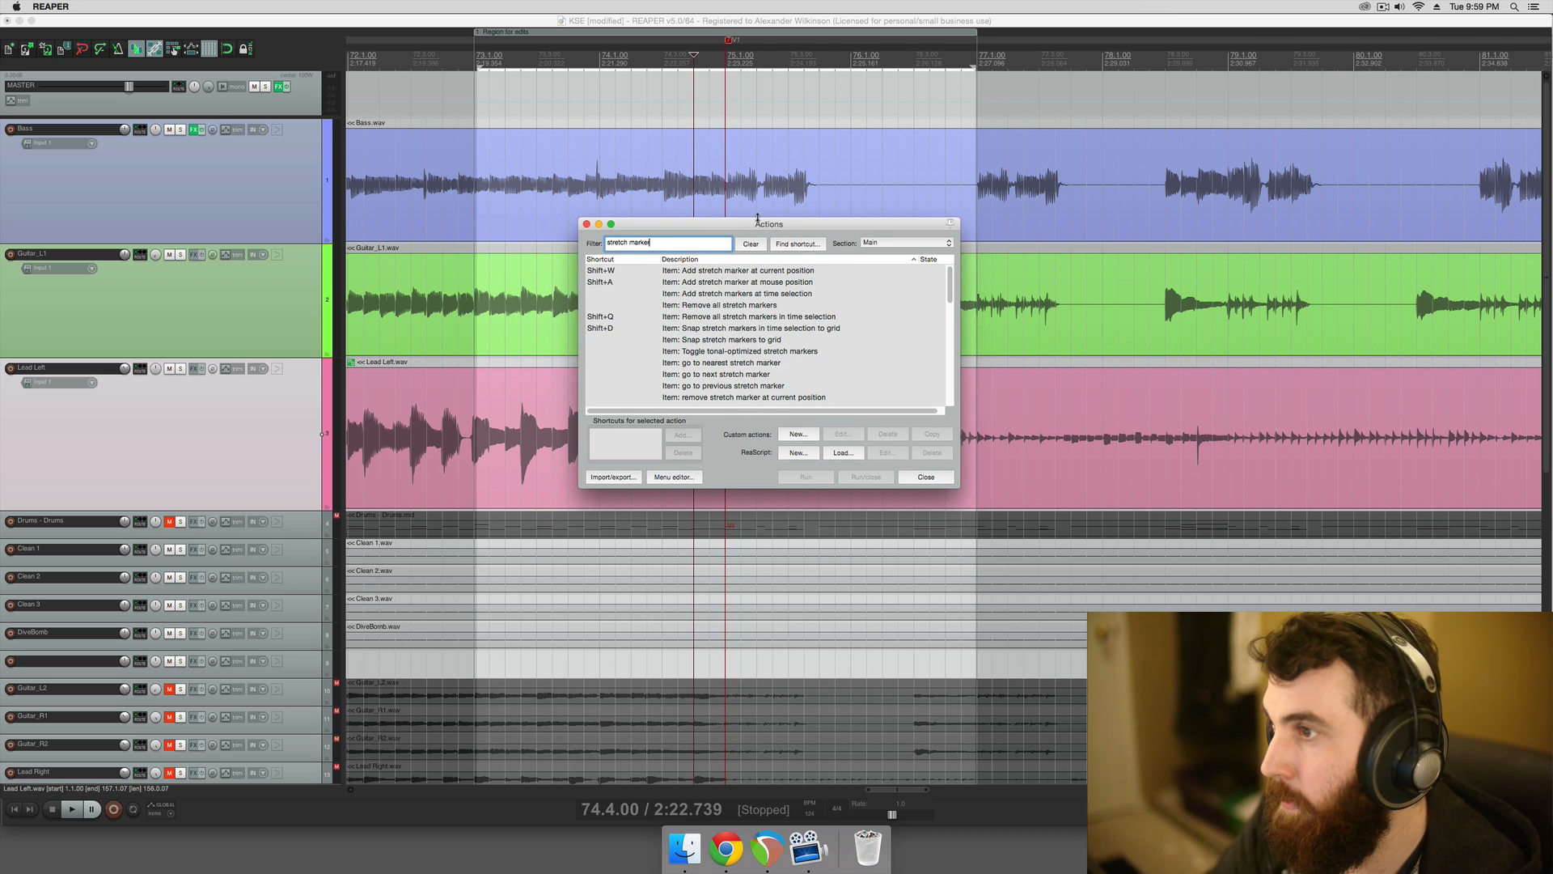
pyautogui.moveTo(743, 231); pyautogui.dragTo(876, 327)
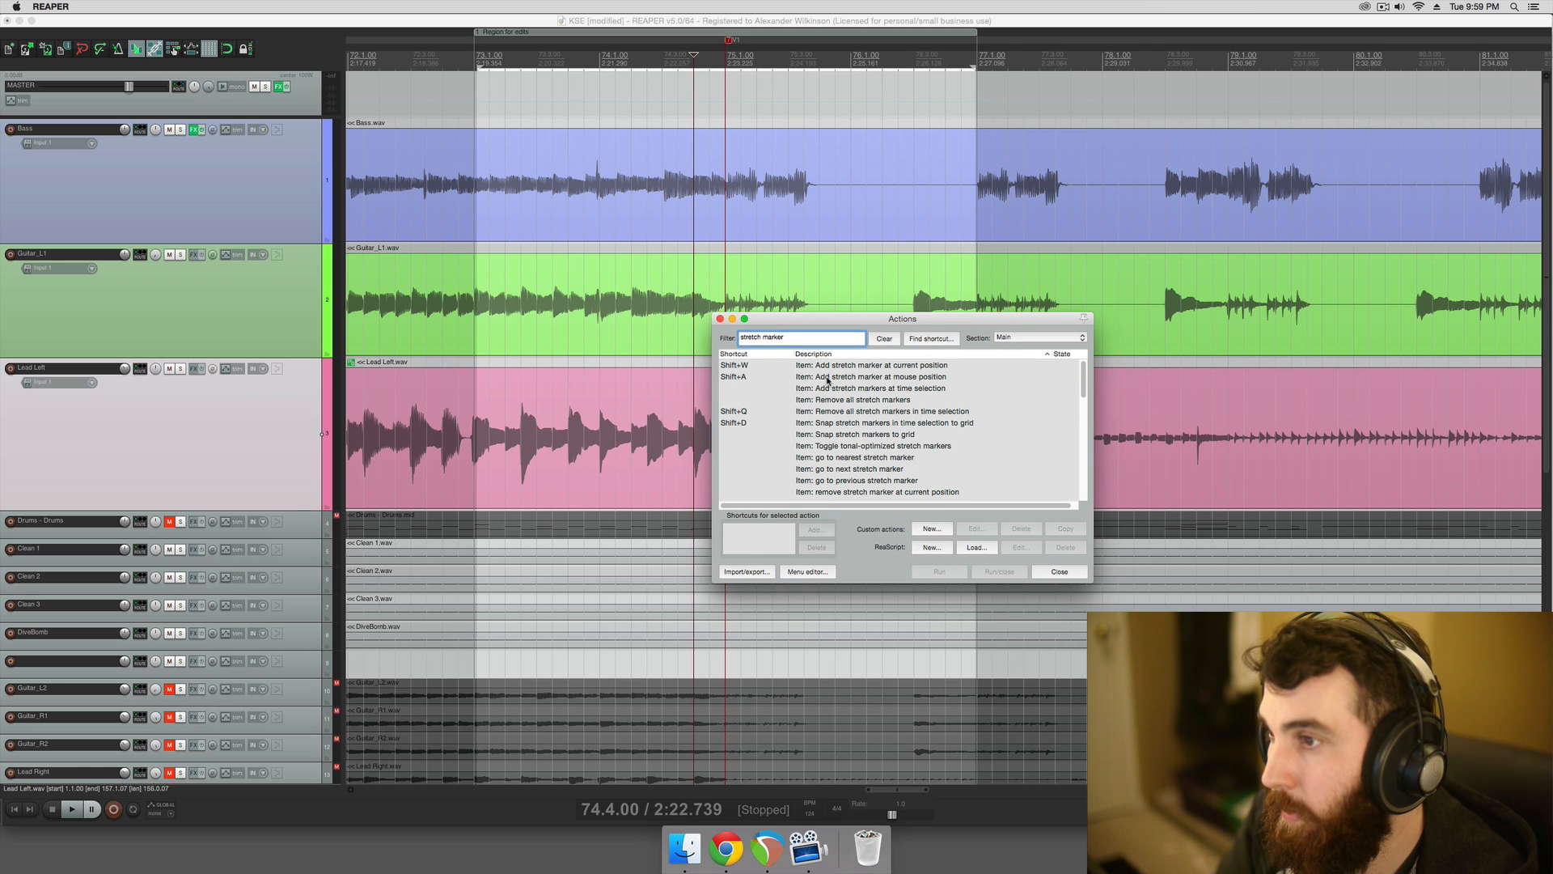
# - Review the shortcuts for adding stretch markers at the mouse position, removing them and snapping them to grid within the time selection, and close the list
pyautogui.click(902, 377)
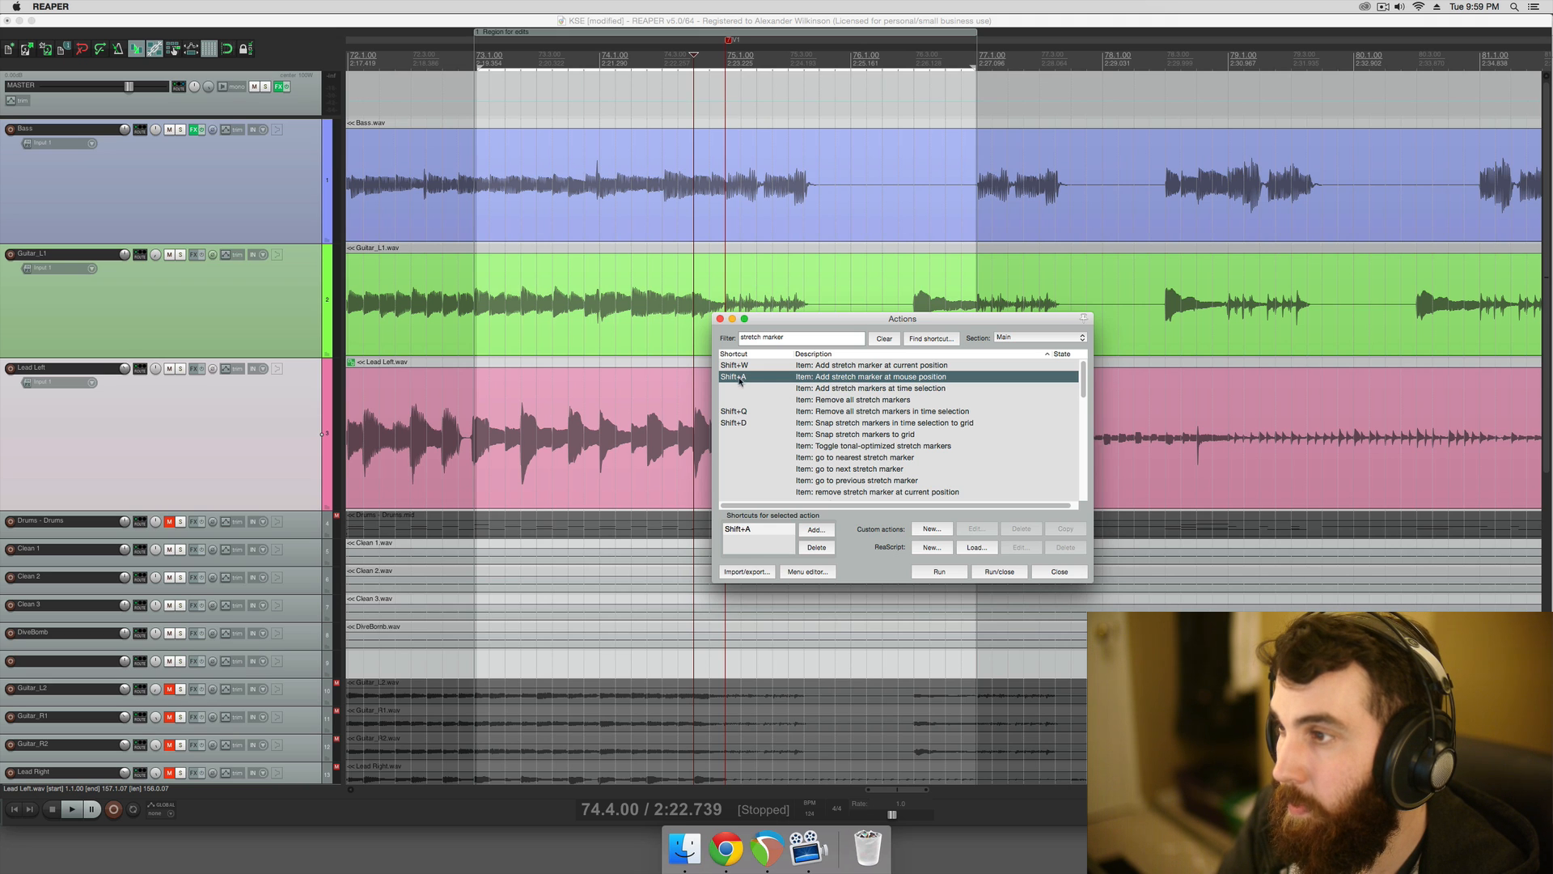
pyautogui.click(817, 412)
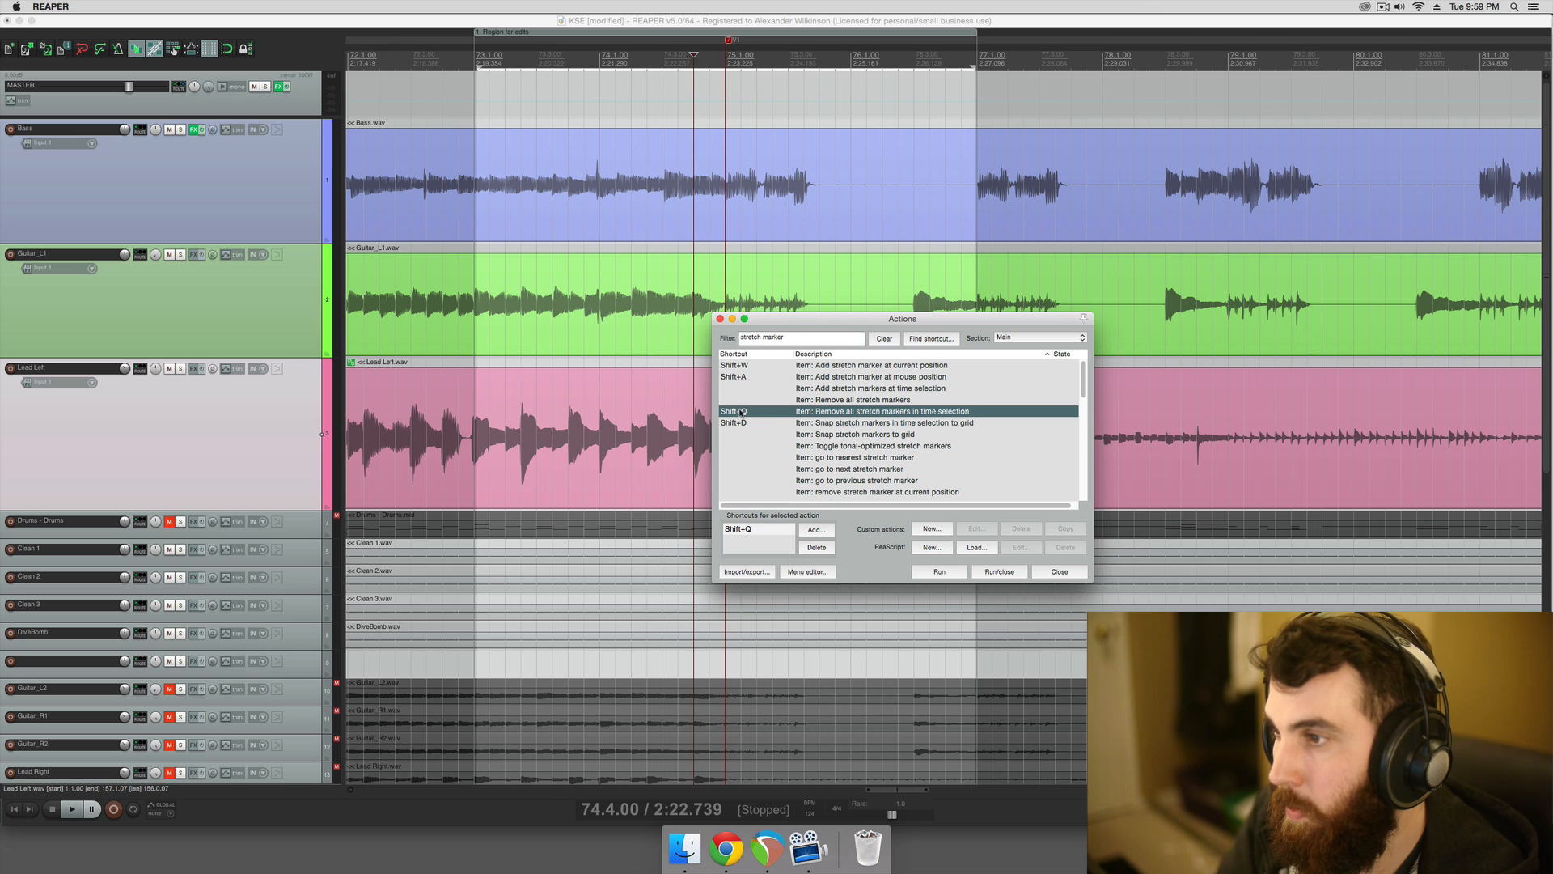
pyautogui.click(867, 423)
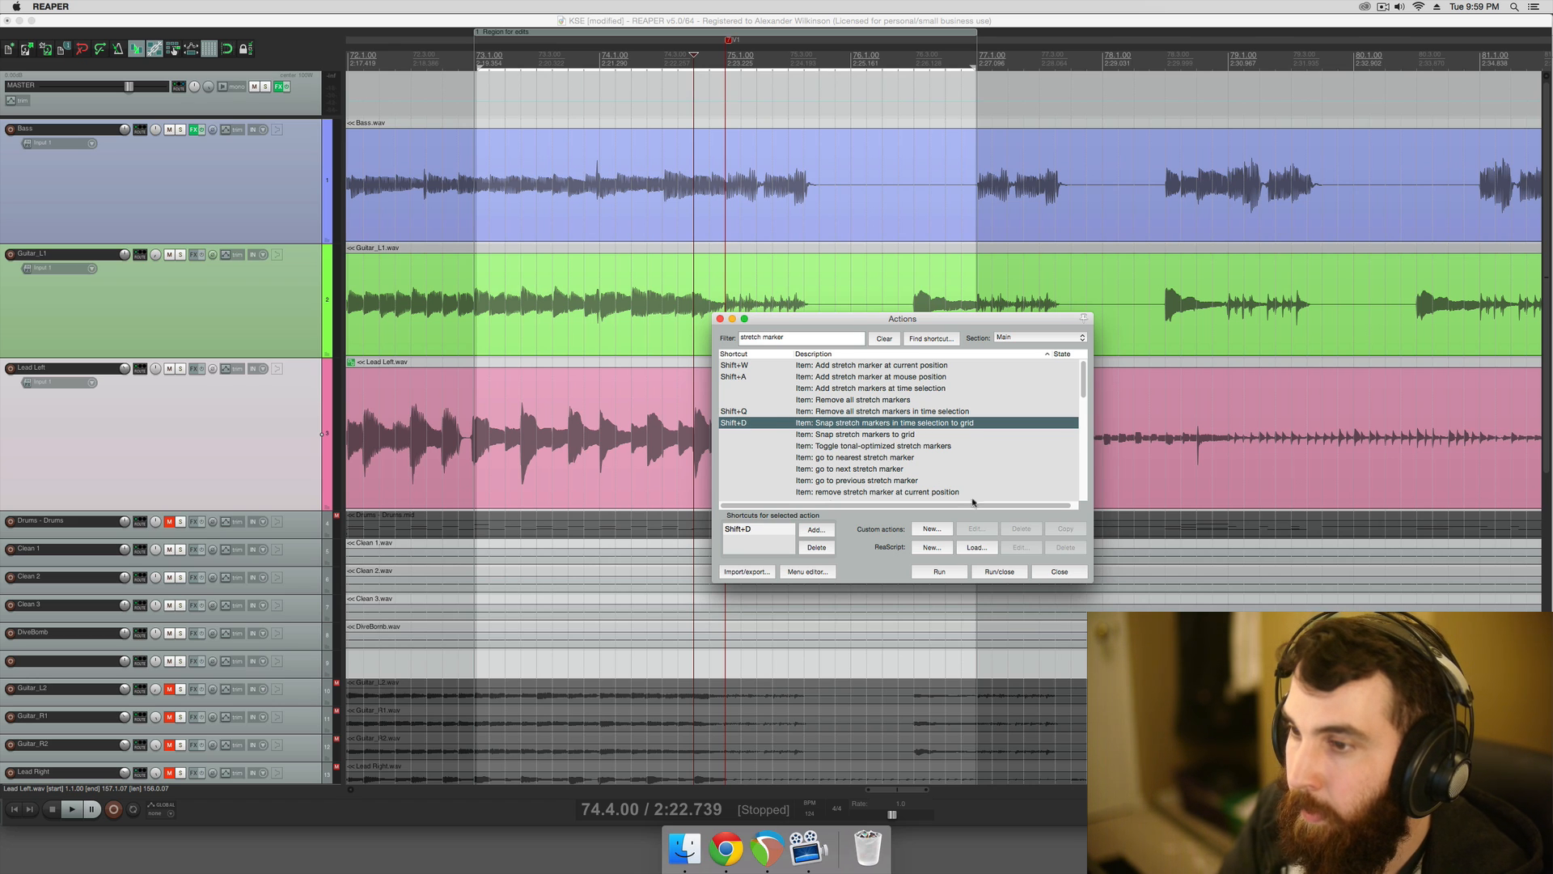
pyautogui.click(1048, 575)
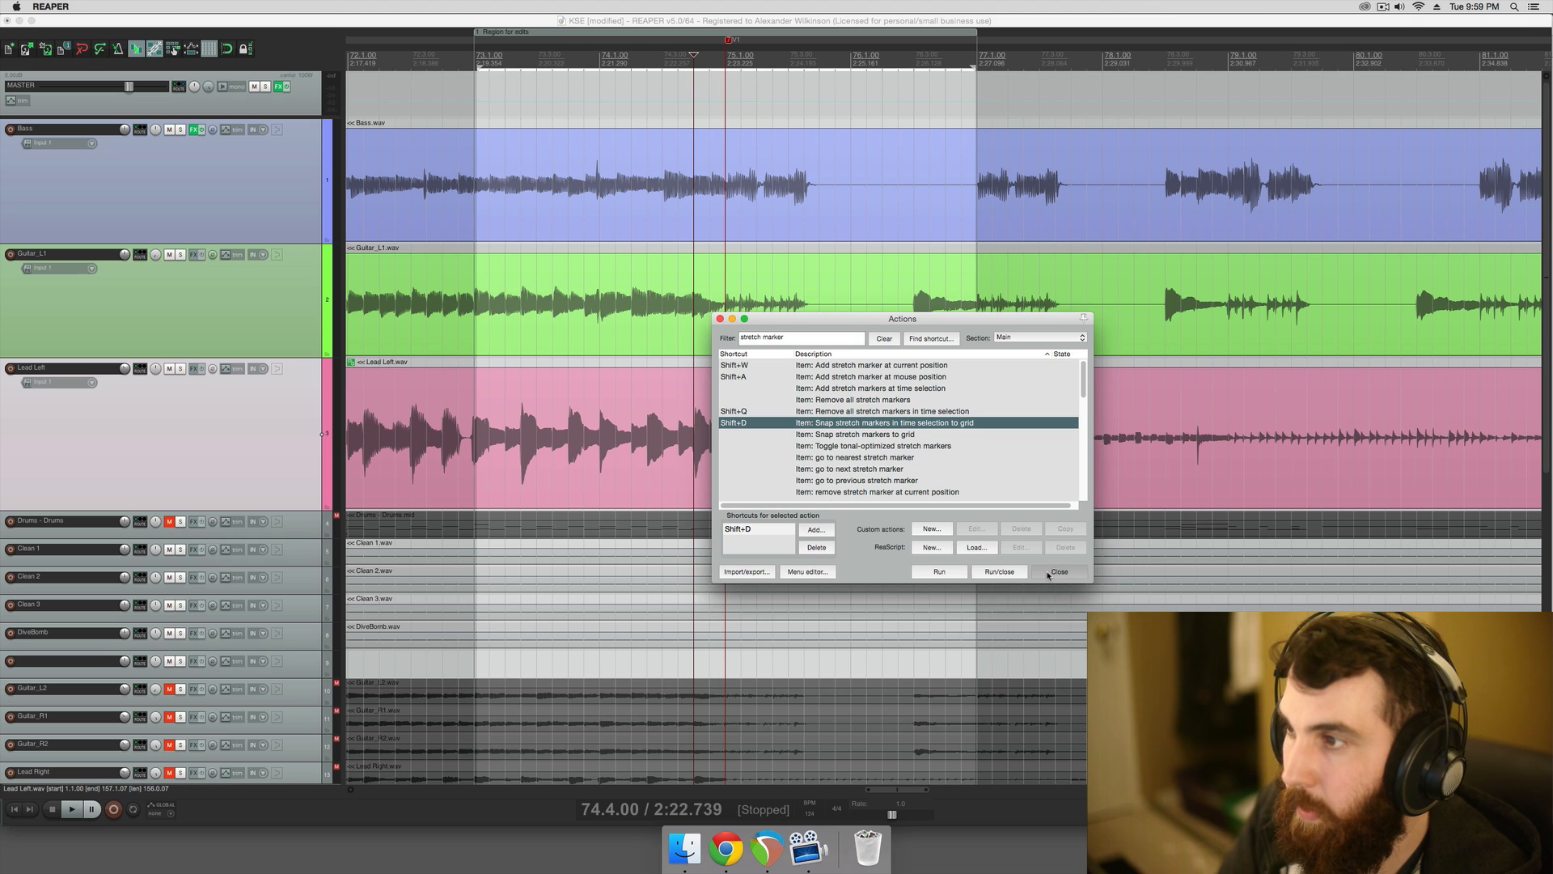
# - Split the Lead Left item at 72.4.82 and at about bar 77 to isolate the marked region as its own item
pyautogui.click(645, 426)
pyautogui.click(480, 424)
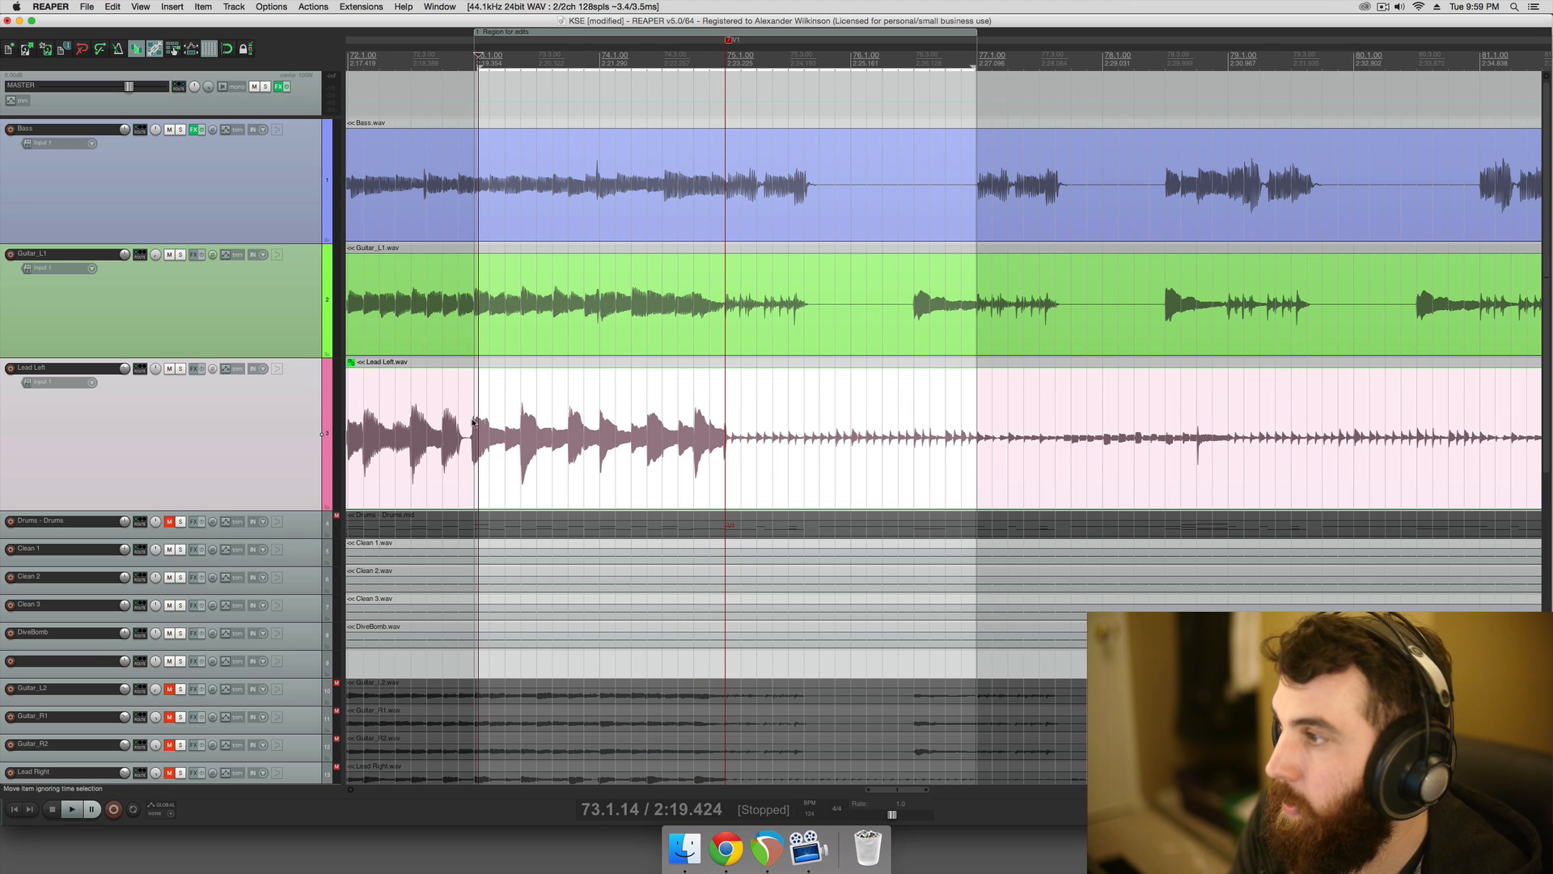
pyautogui.click(471, 424)
pyautogui.click(468, 424)
pyautogui.press('s')
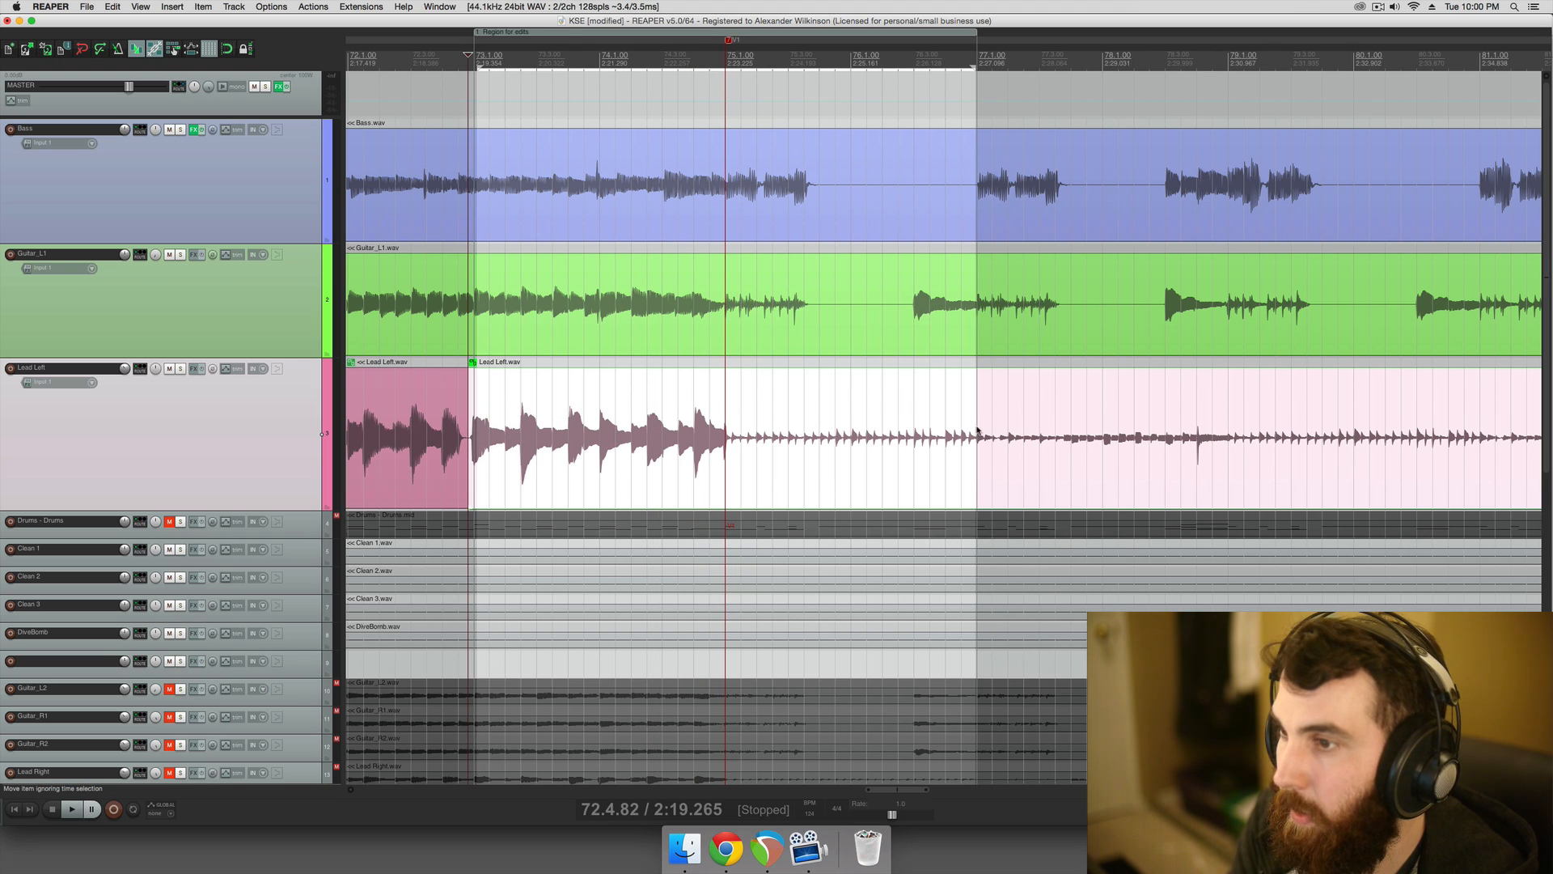
pyautogui.click(975, 427)
pyautogui.press('s')
pyautogui.click(871, 414)
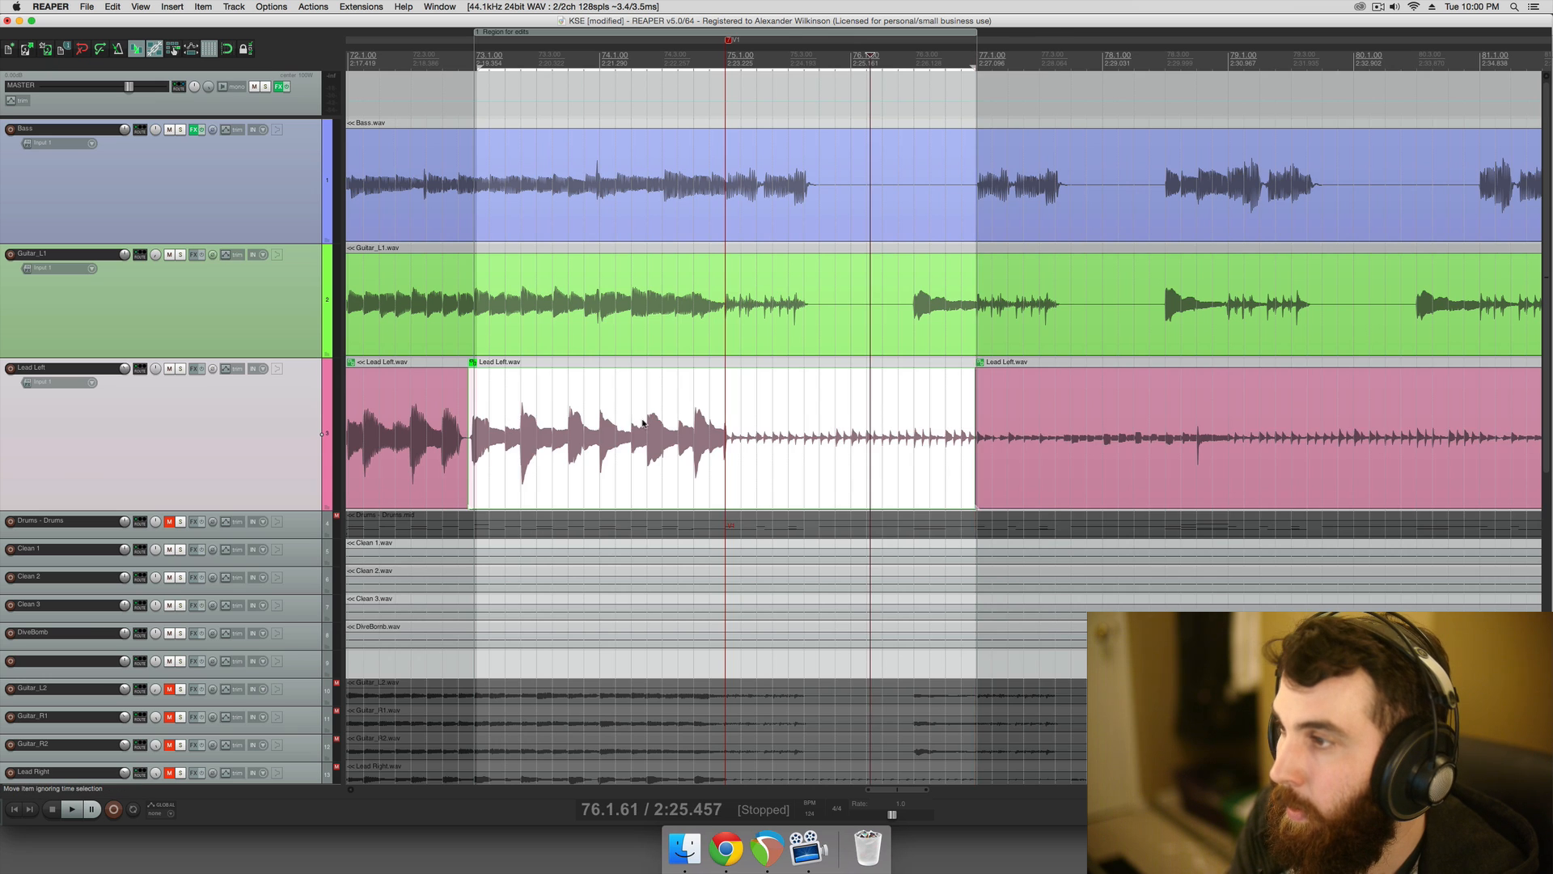
# - Duplicate the Lead Left track
pyautogui.scroll(2, 639, 428)
pyautogui.click(418, 417)
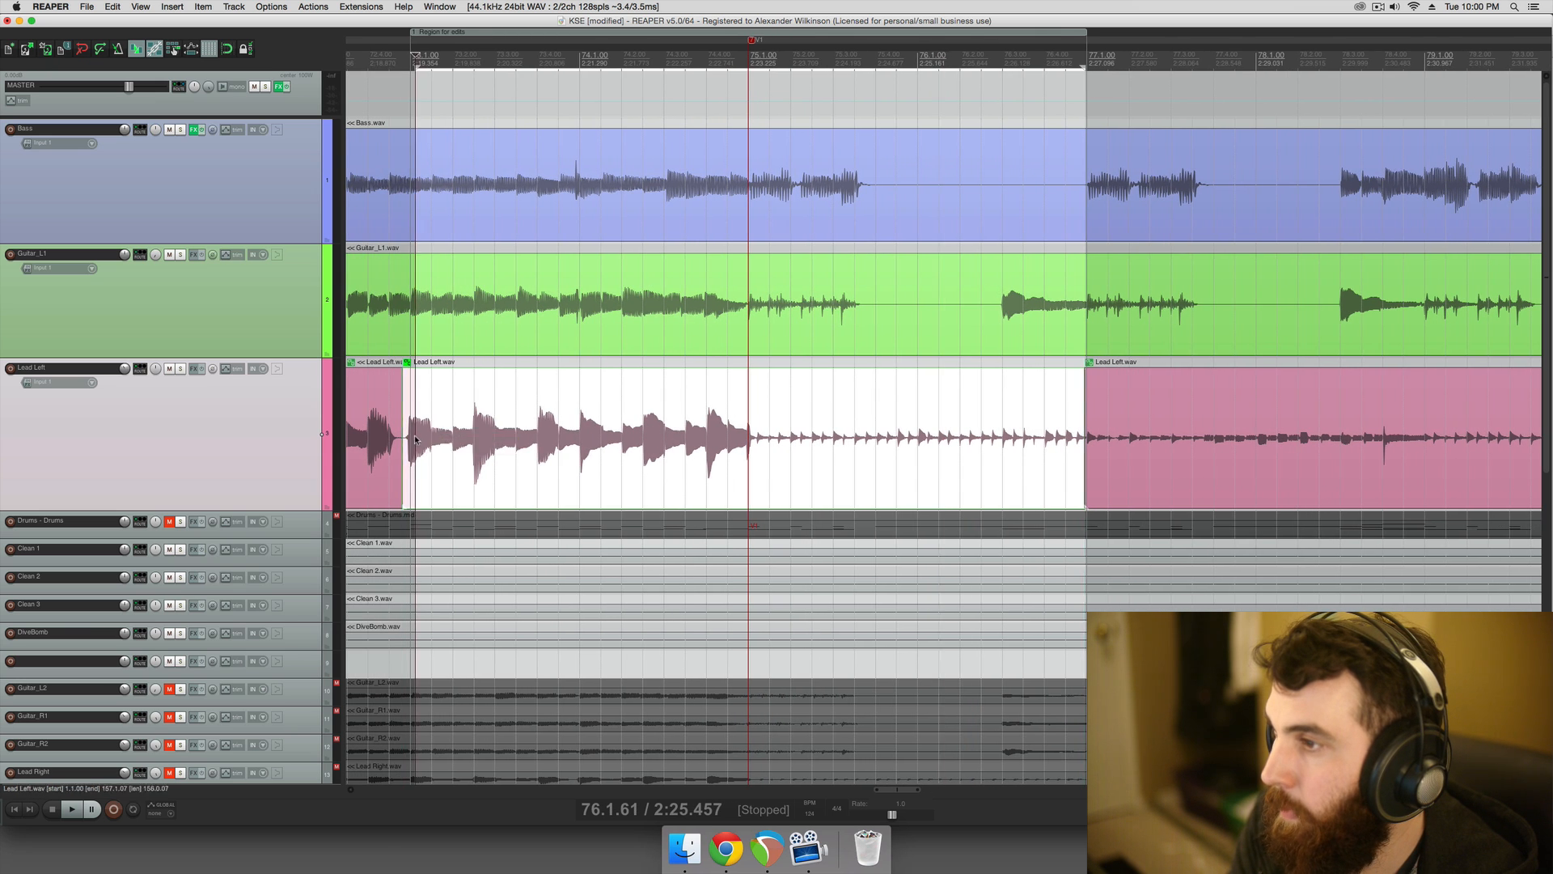
pyautogui.scroll(3, 420, 416)
pyautogui.hscroll(4, 919, 443)
pyautogui.hscroll(3, 919, 443)
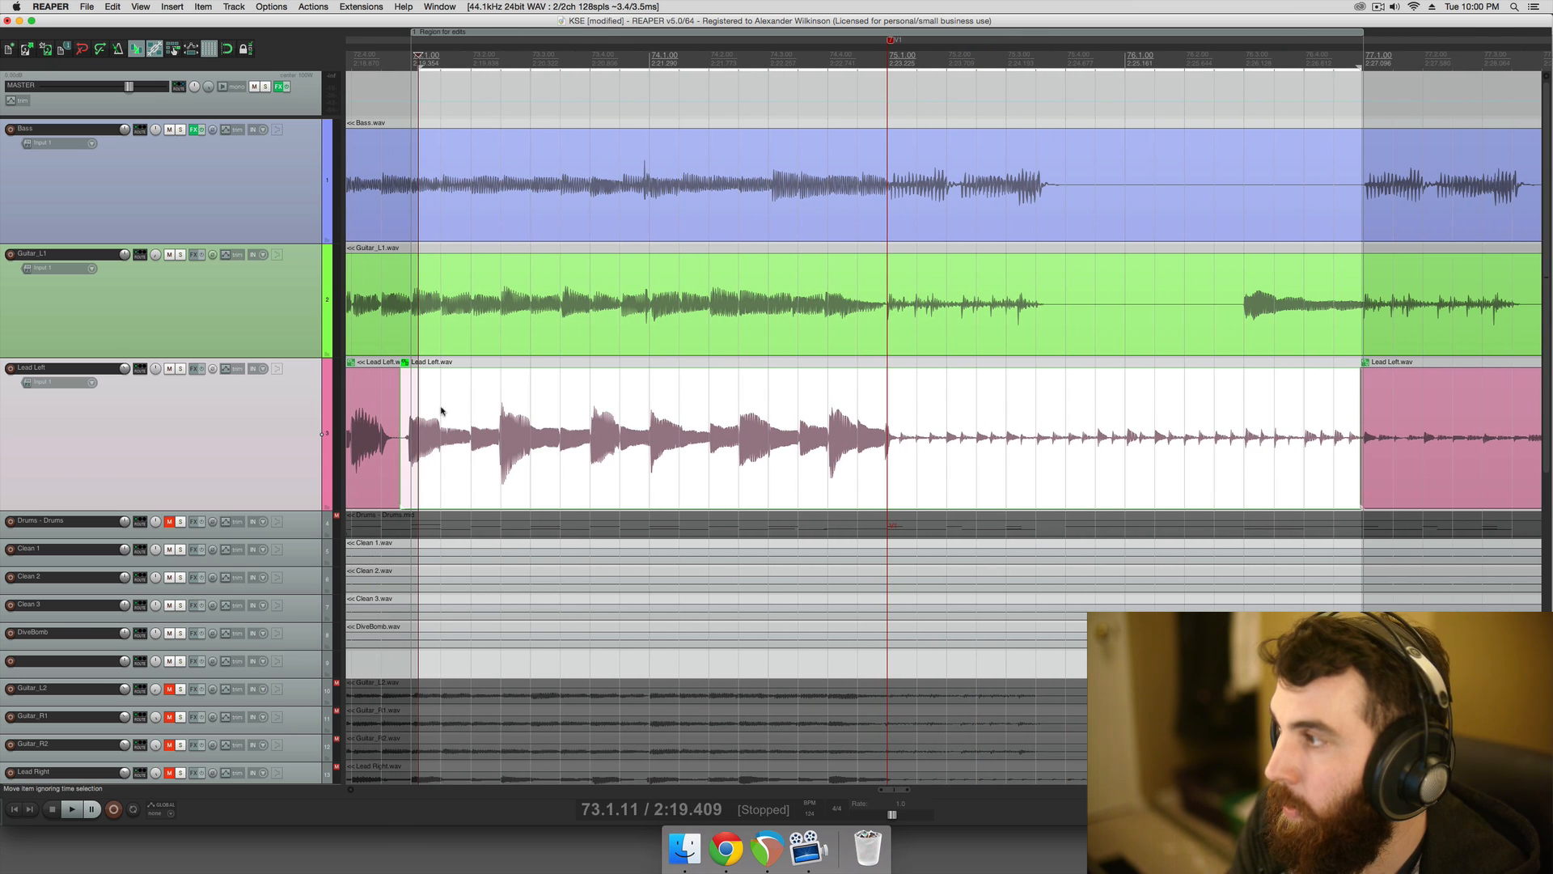
pyautogui.rightClick(277, 433)
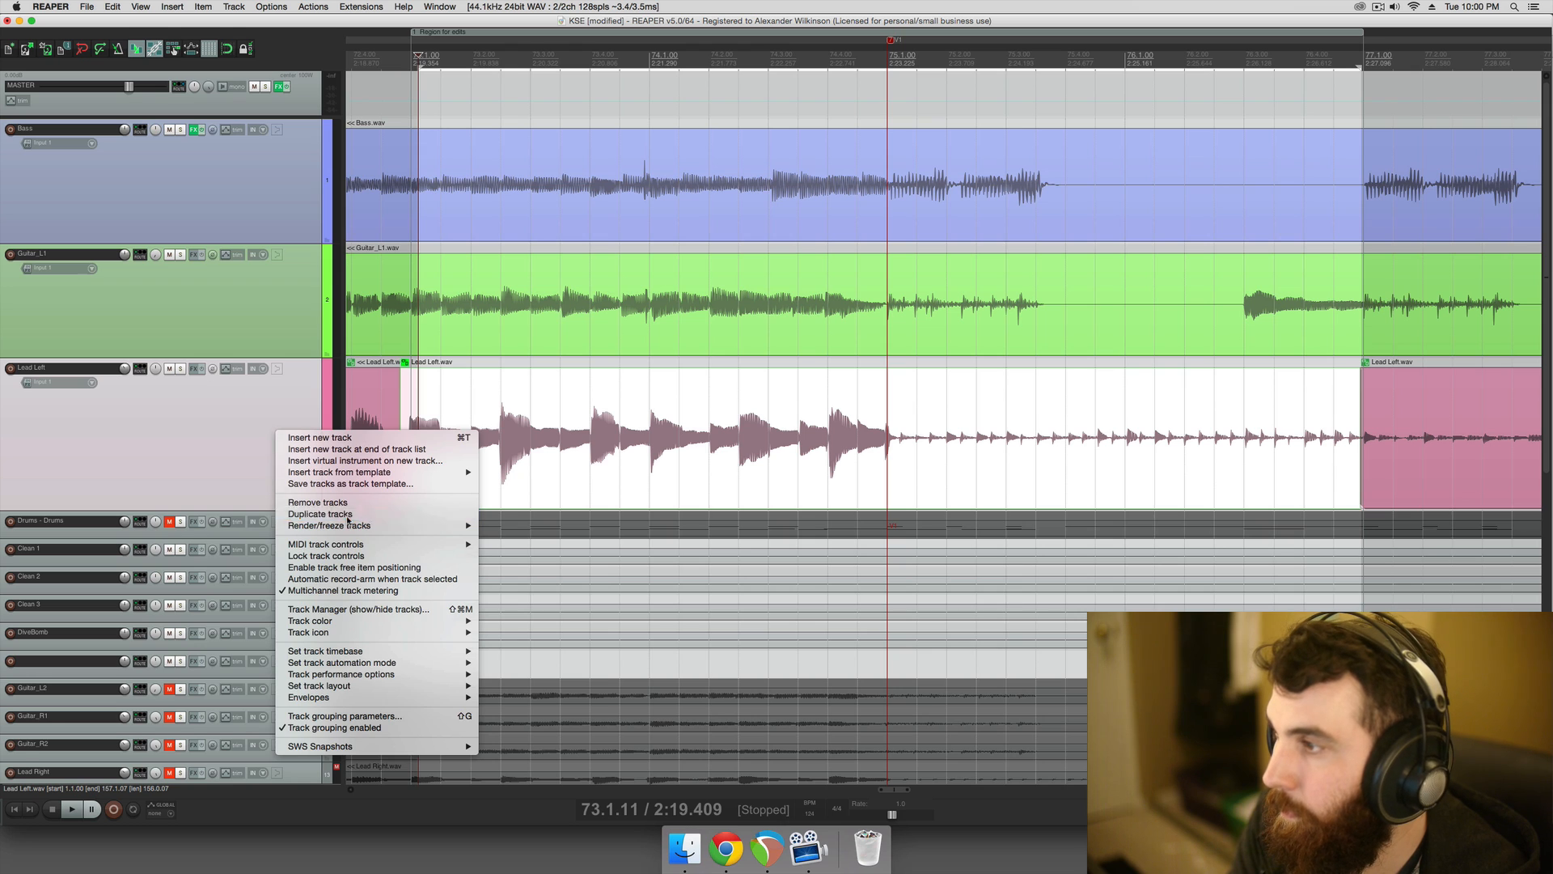
pyautogui.click(323, 514)
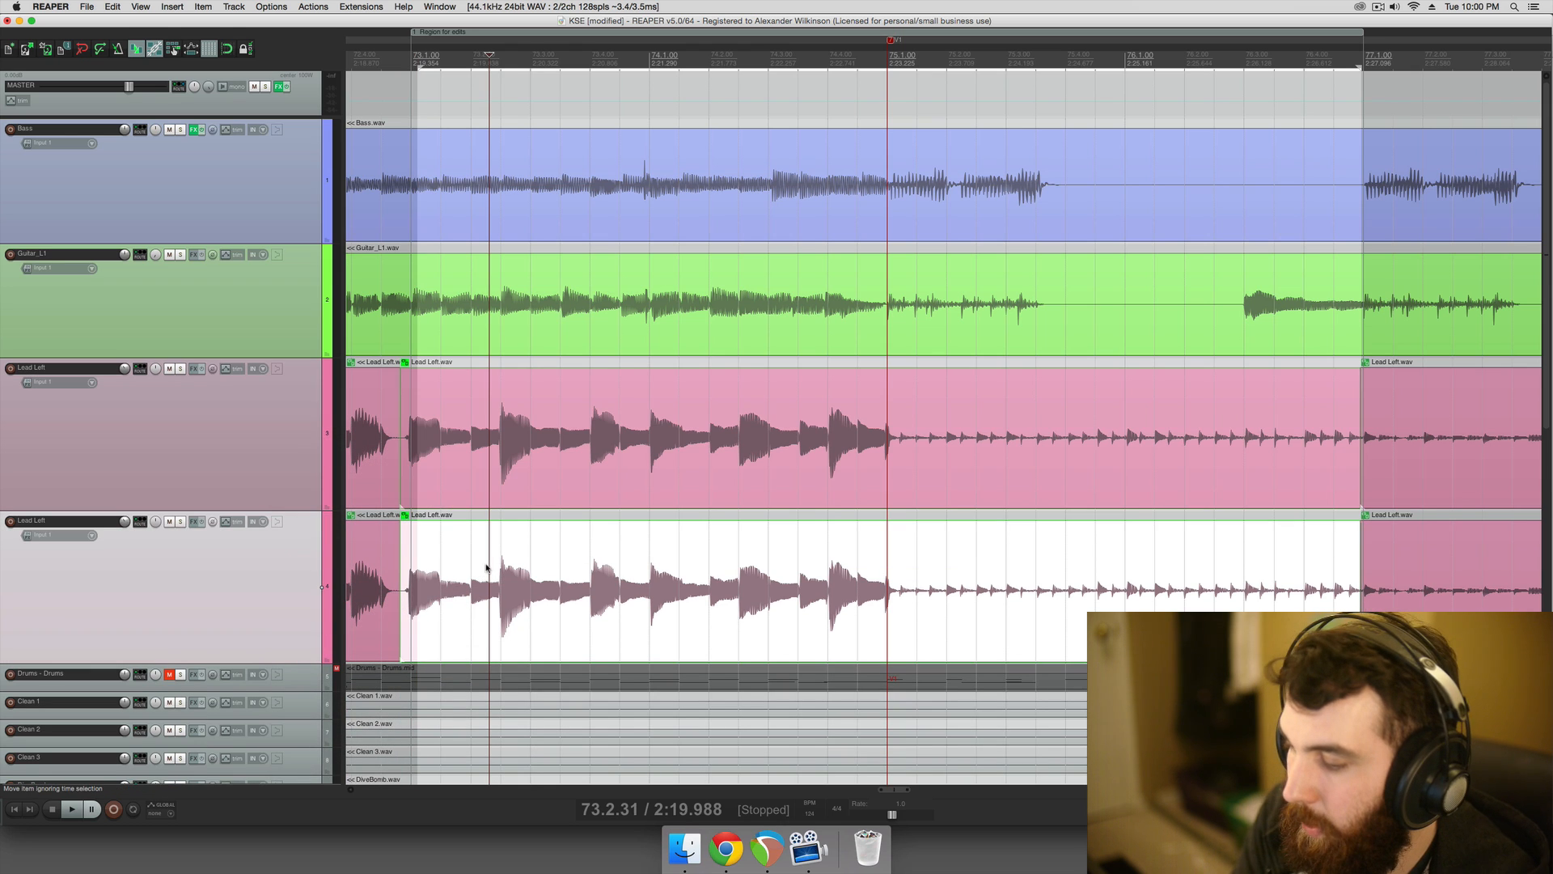
pyautogui.hotkey('shift', 'e')
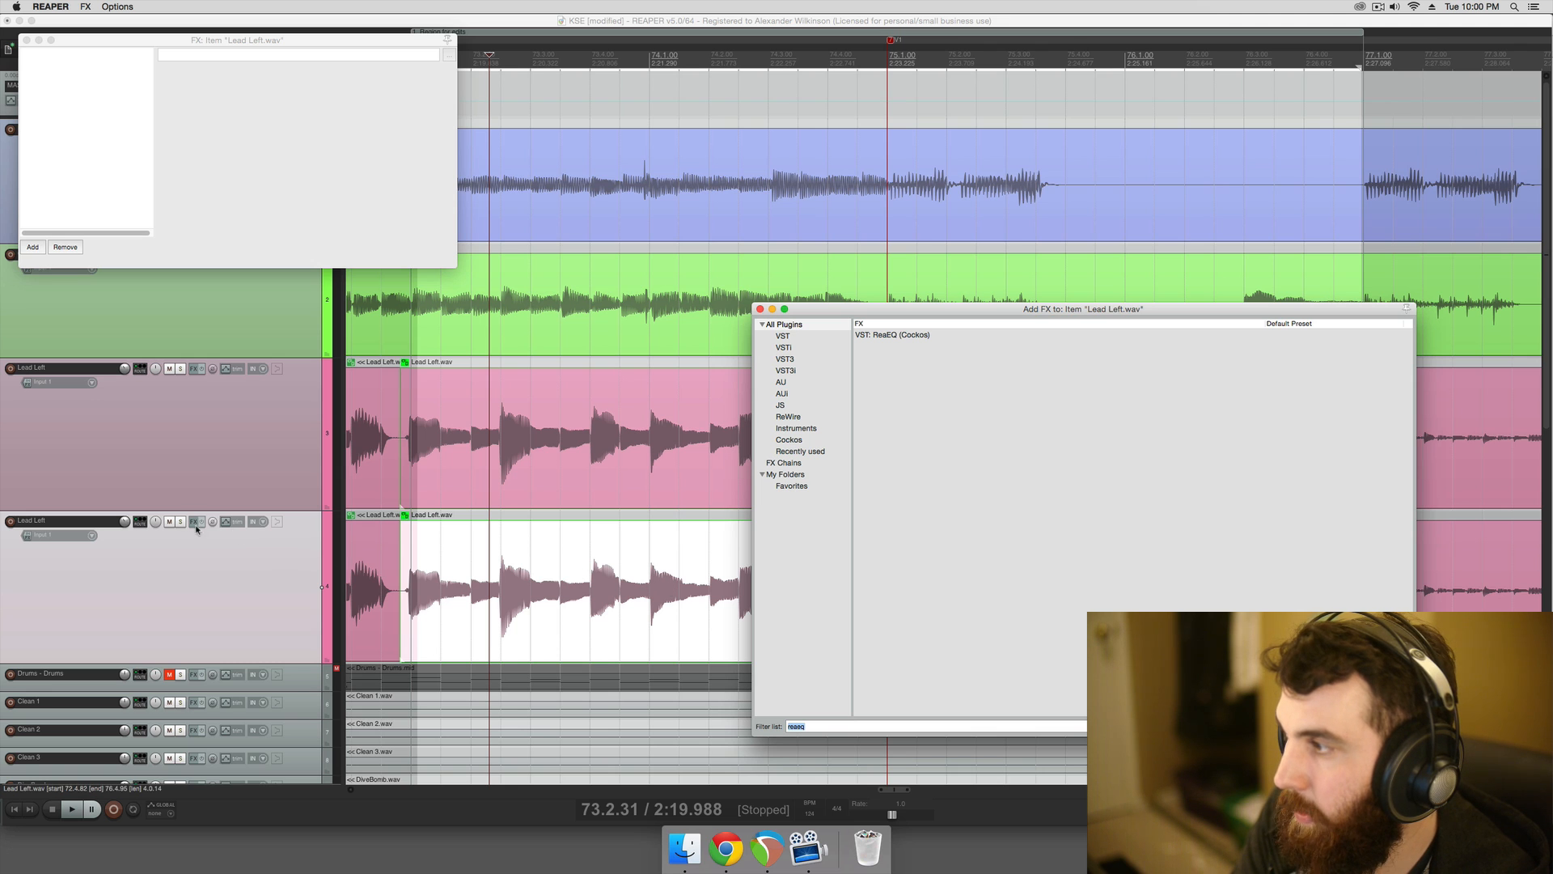
pyautogui.scroll(-3, 576, 569)
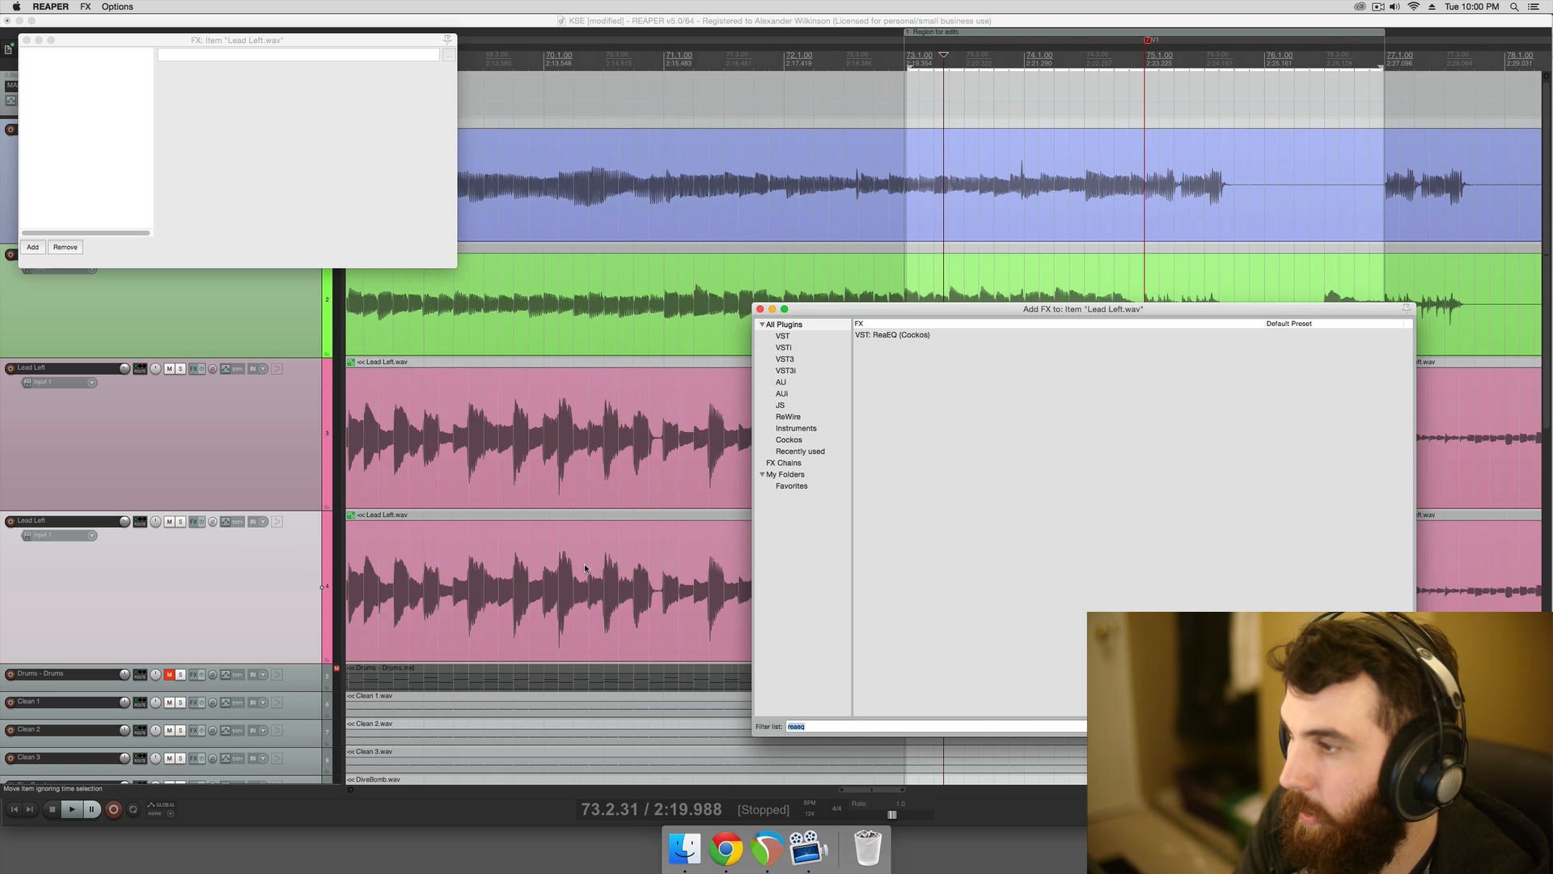
pyautogui.click(759, 309)
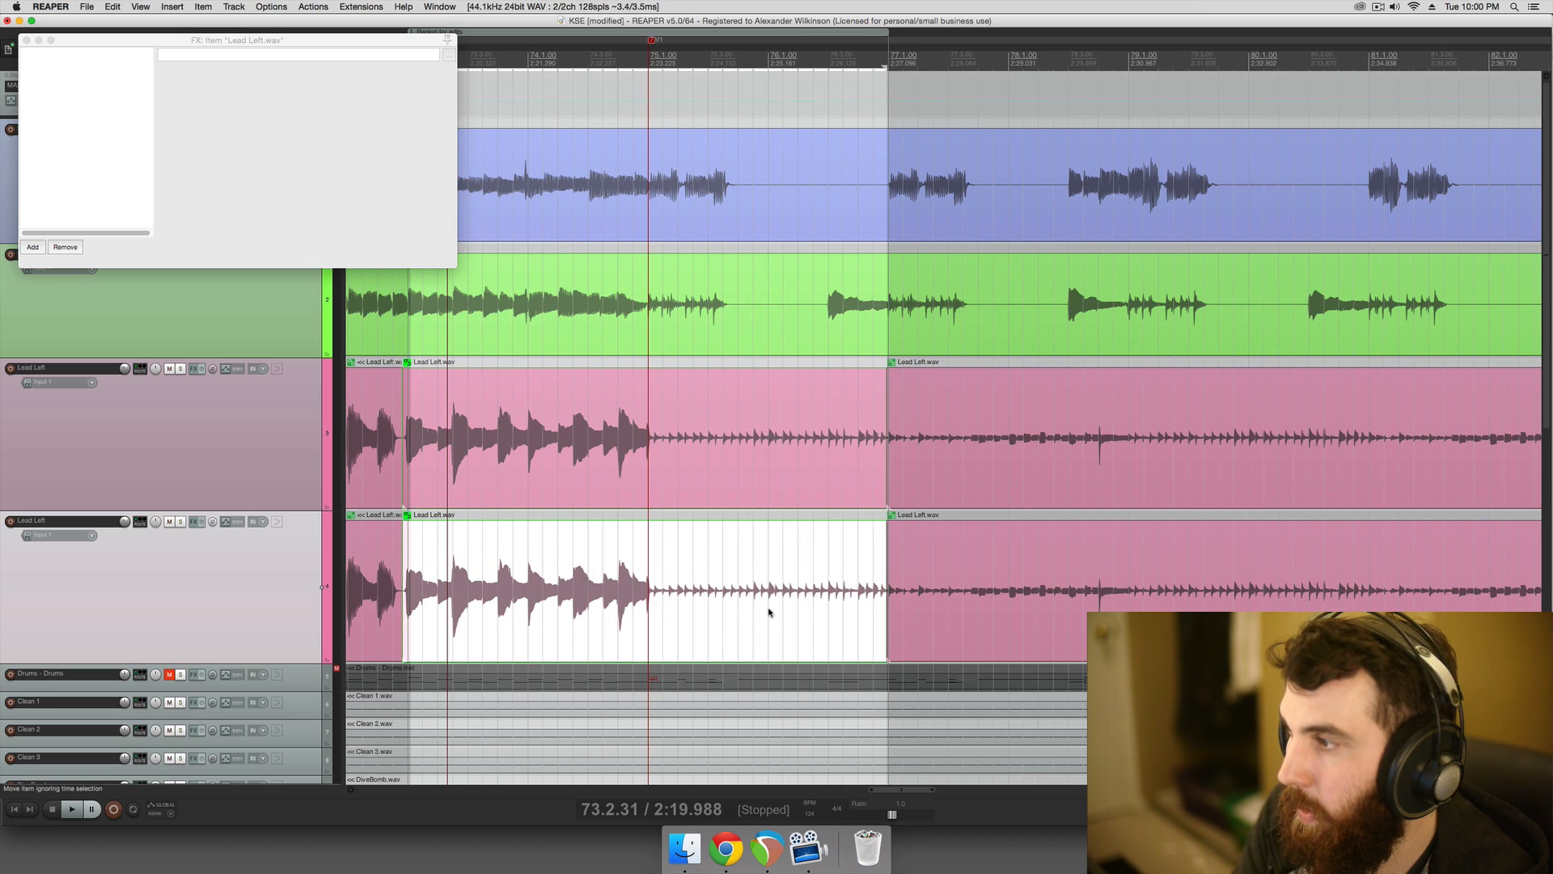
# - Add ReaEQ as an item effect to the isolated section on the duplicated Lead Left track
pyautogui.click(769, 611)
pyautogui.click(798, 604)
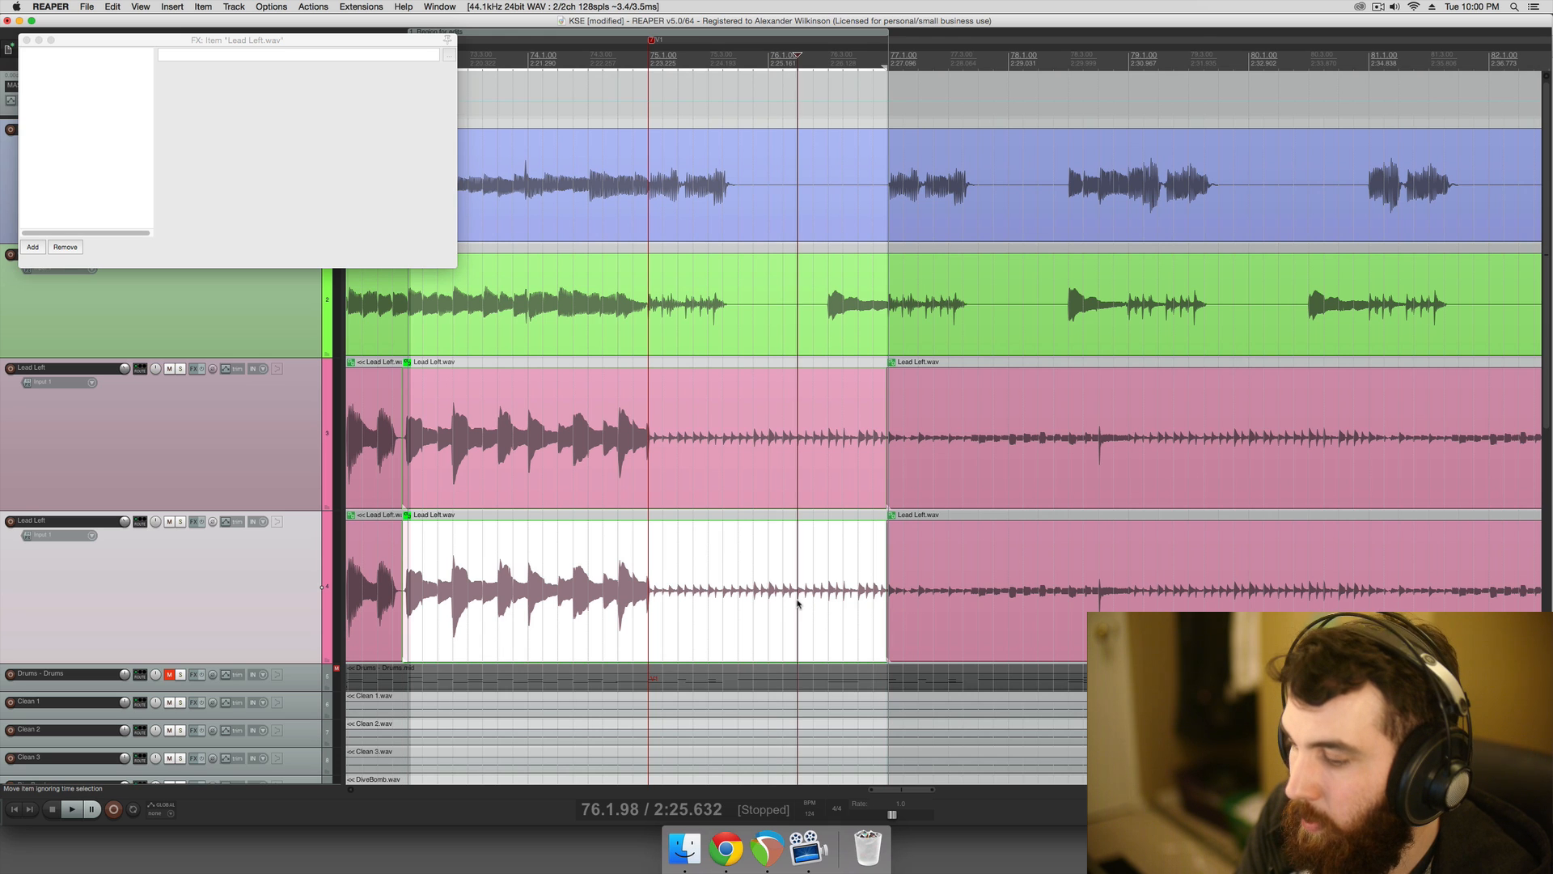
pyautogui.hotkey('shift', 'e')
pyautogui.write('reaeq')
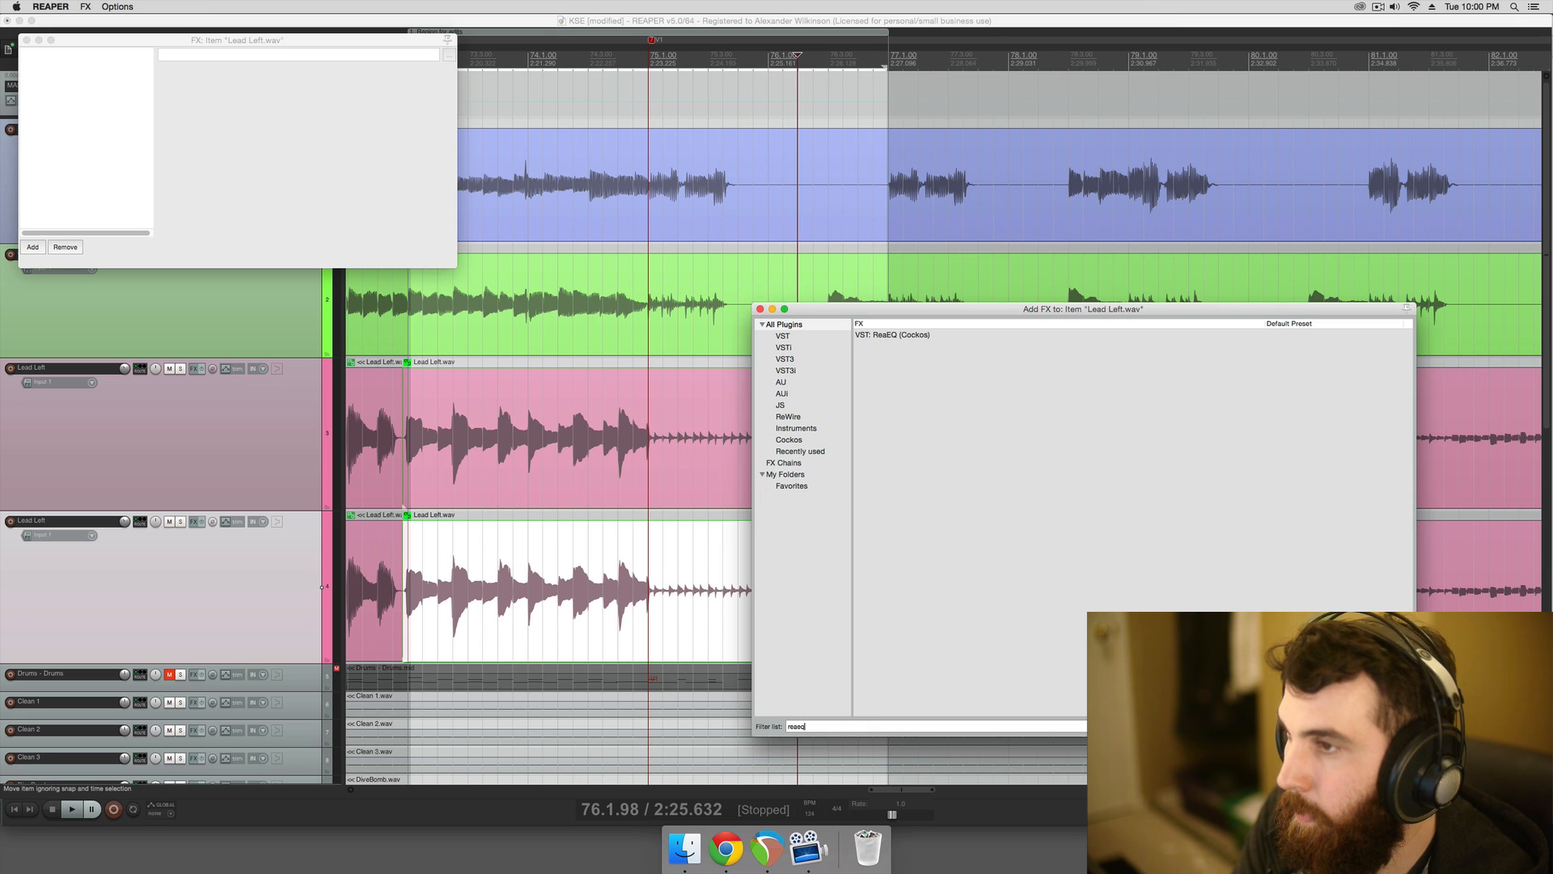
pyautogui.click(881, 336)
pyautogui.press('Return')
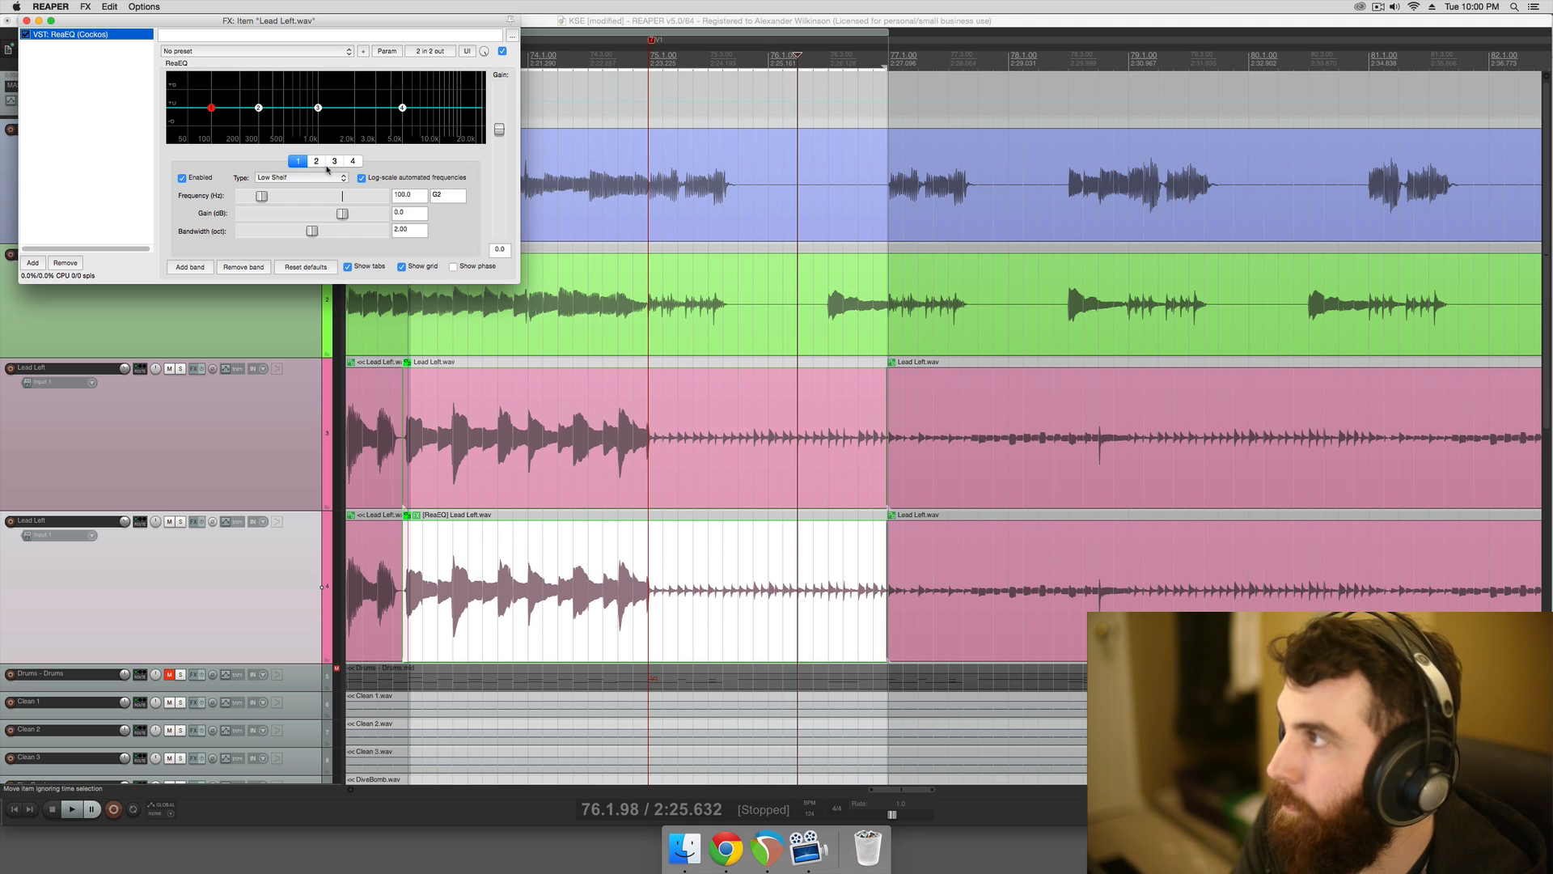
# - Set ReaEQ's low shelf band to about 2971.6 Hz with -120 dB gain, and audition the duplicate track soloed
pyautogui.moveTo(211, 108); pyautogui.dragTo(375, 176)
pyautogui.click(181, 522)
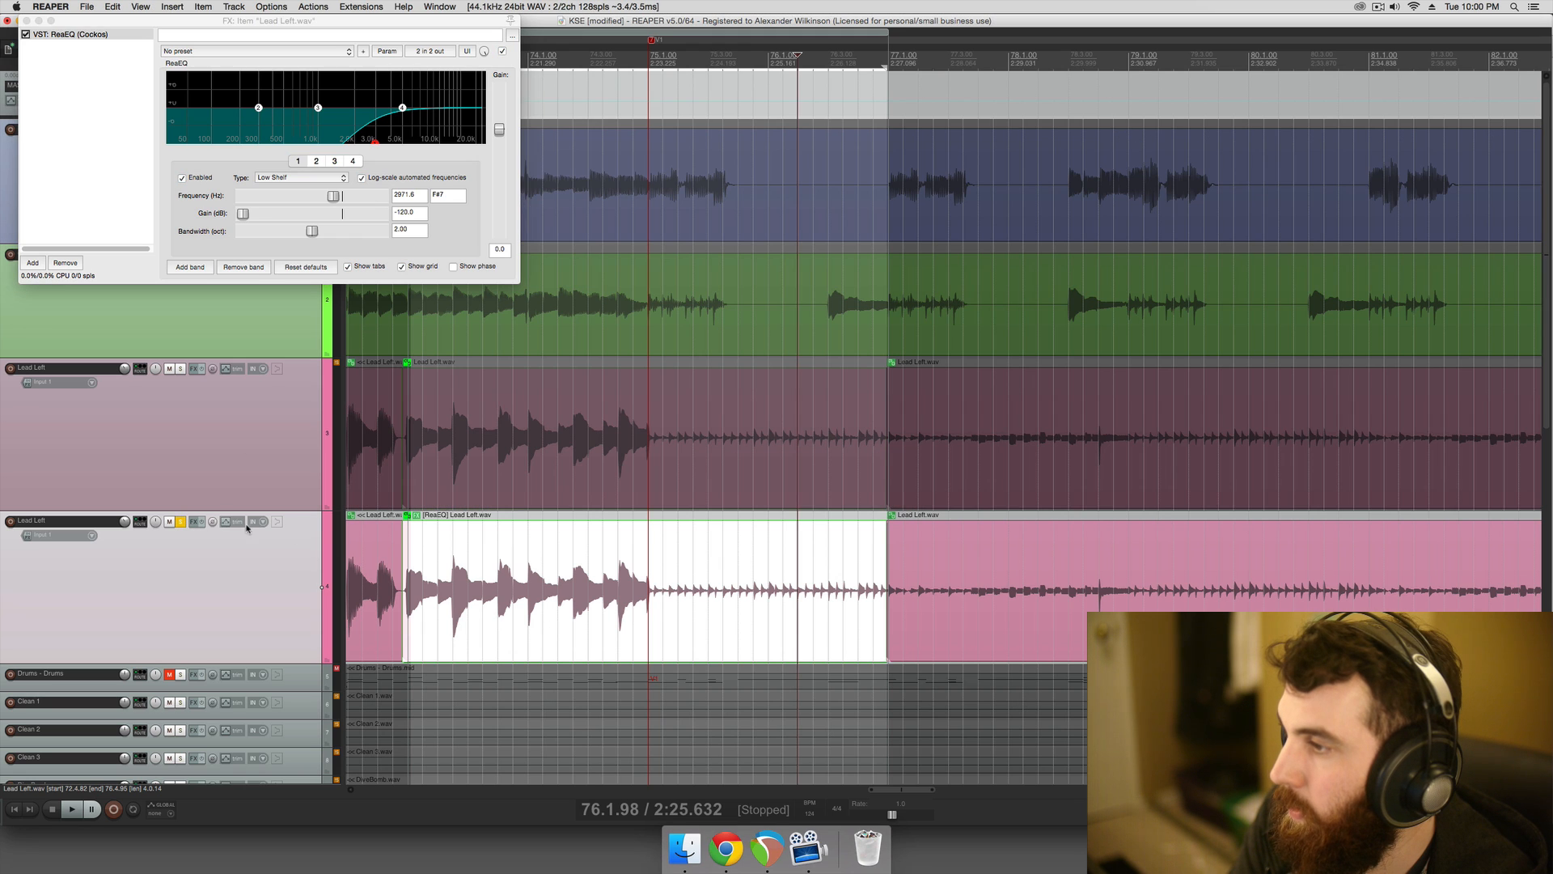
pyautogui.click(518, 548)
pyautogui.press('space')
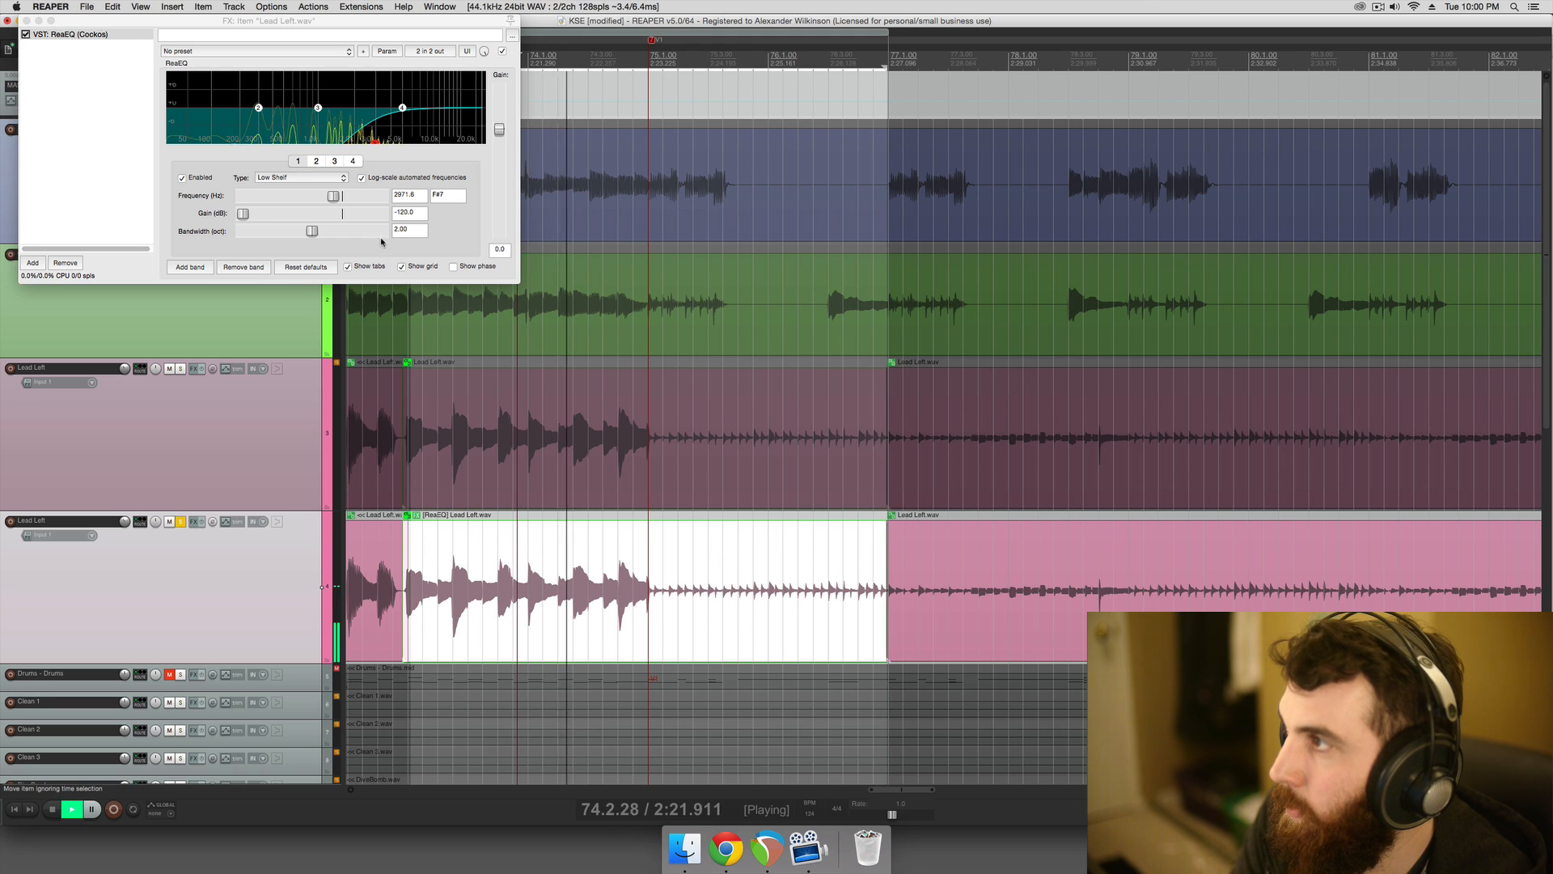
pyautogui.press('space')
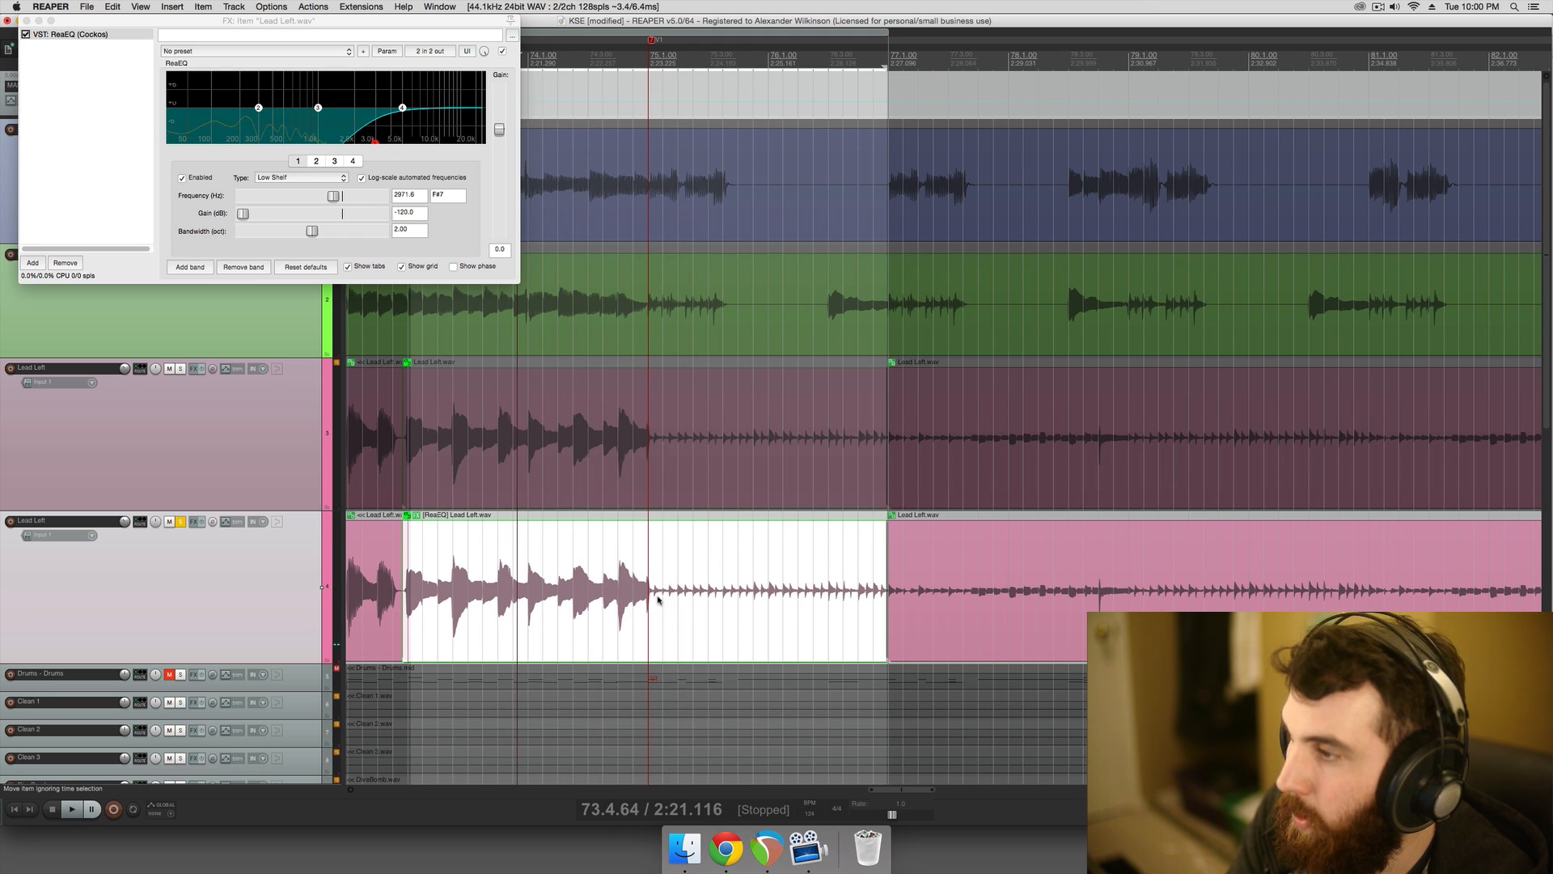
# - Apply the effects to the isolated section as a new mono take and raise the item's volume by about 13.4 dB
pyautogui.click(487, 593)
pyautogui.click(465, 590)
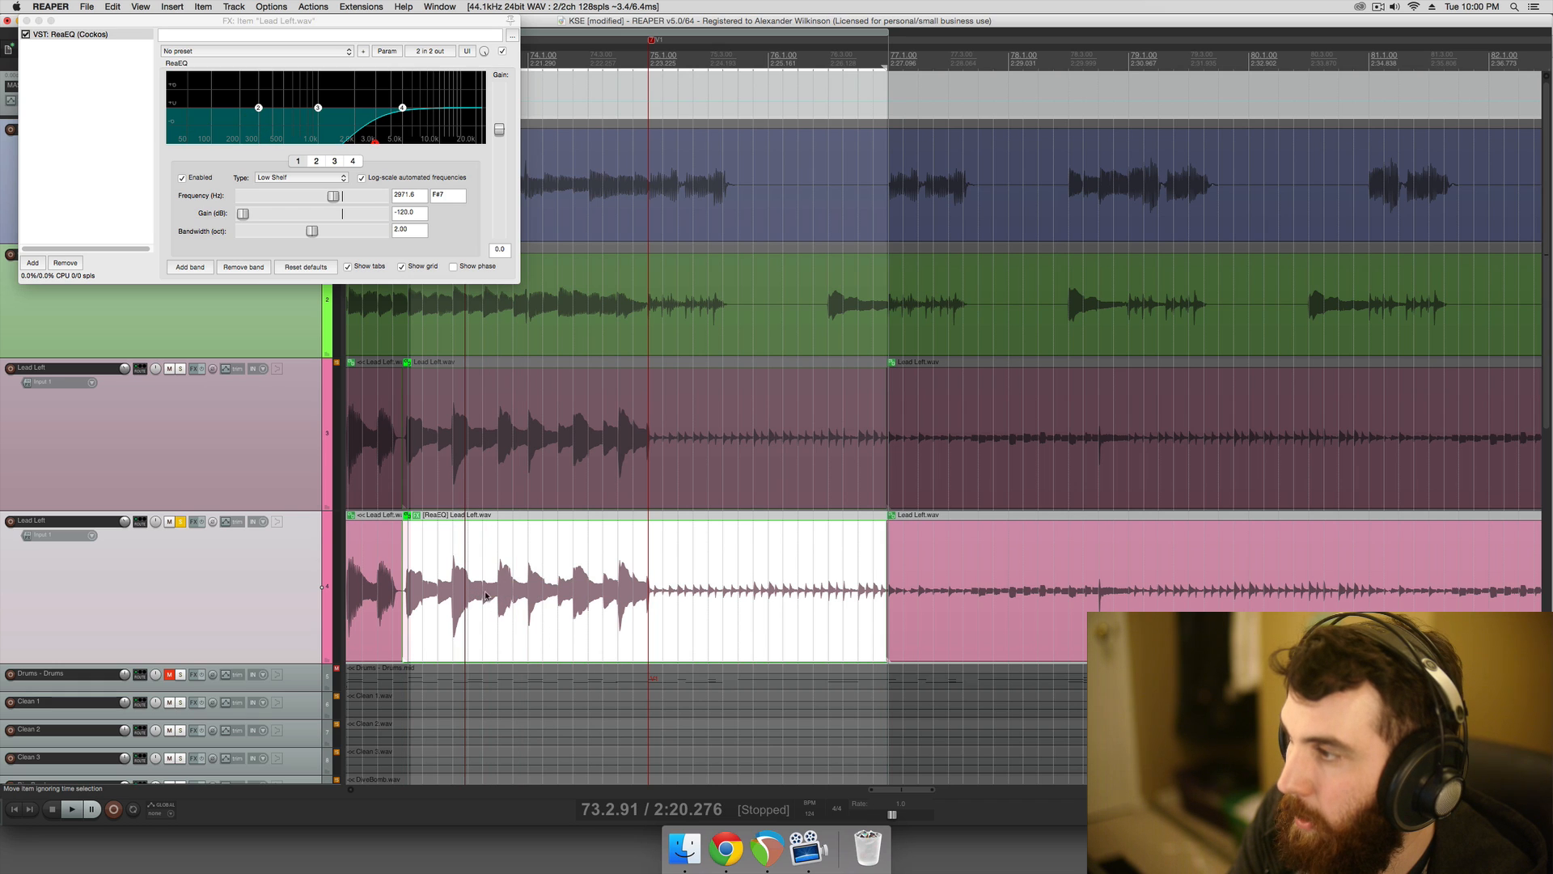
pyautogui.rightClick(570, 599)
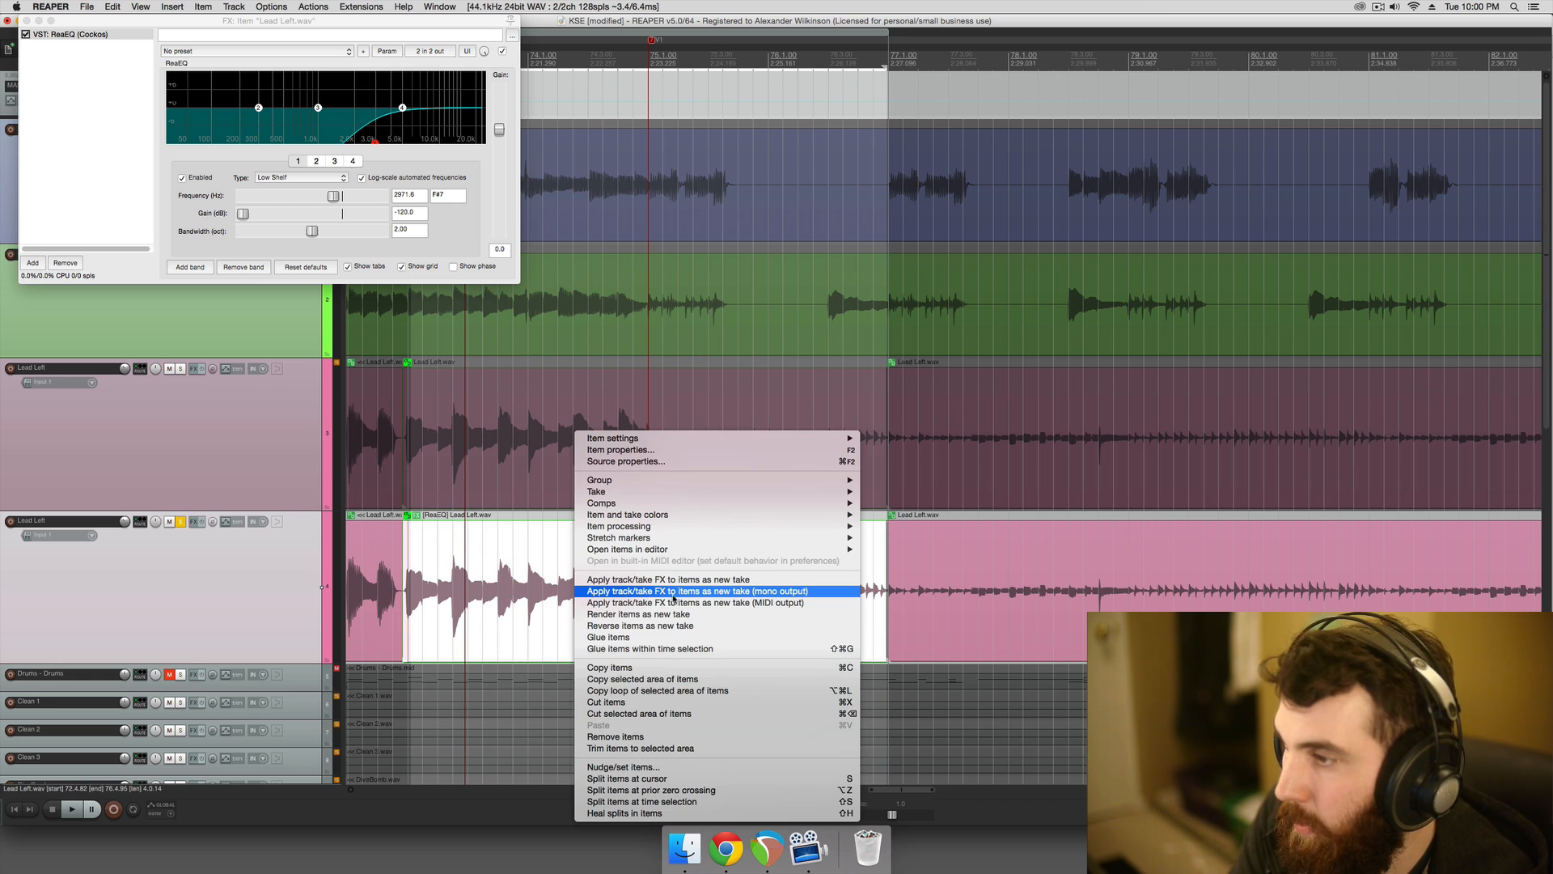
pyautogui.click(769, 594)
pyautogui.click(625, 575)
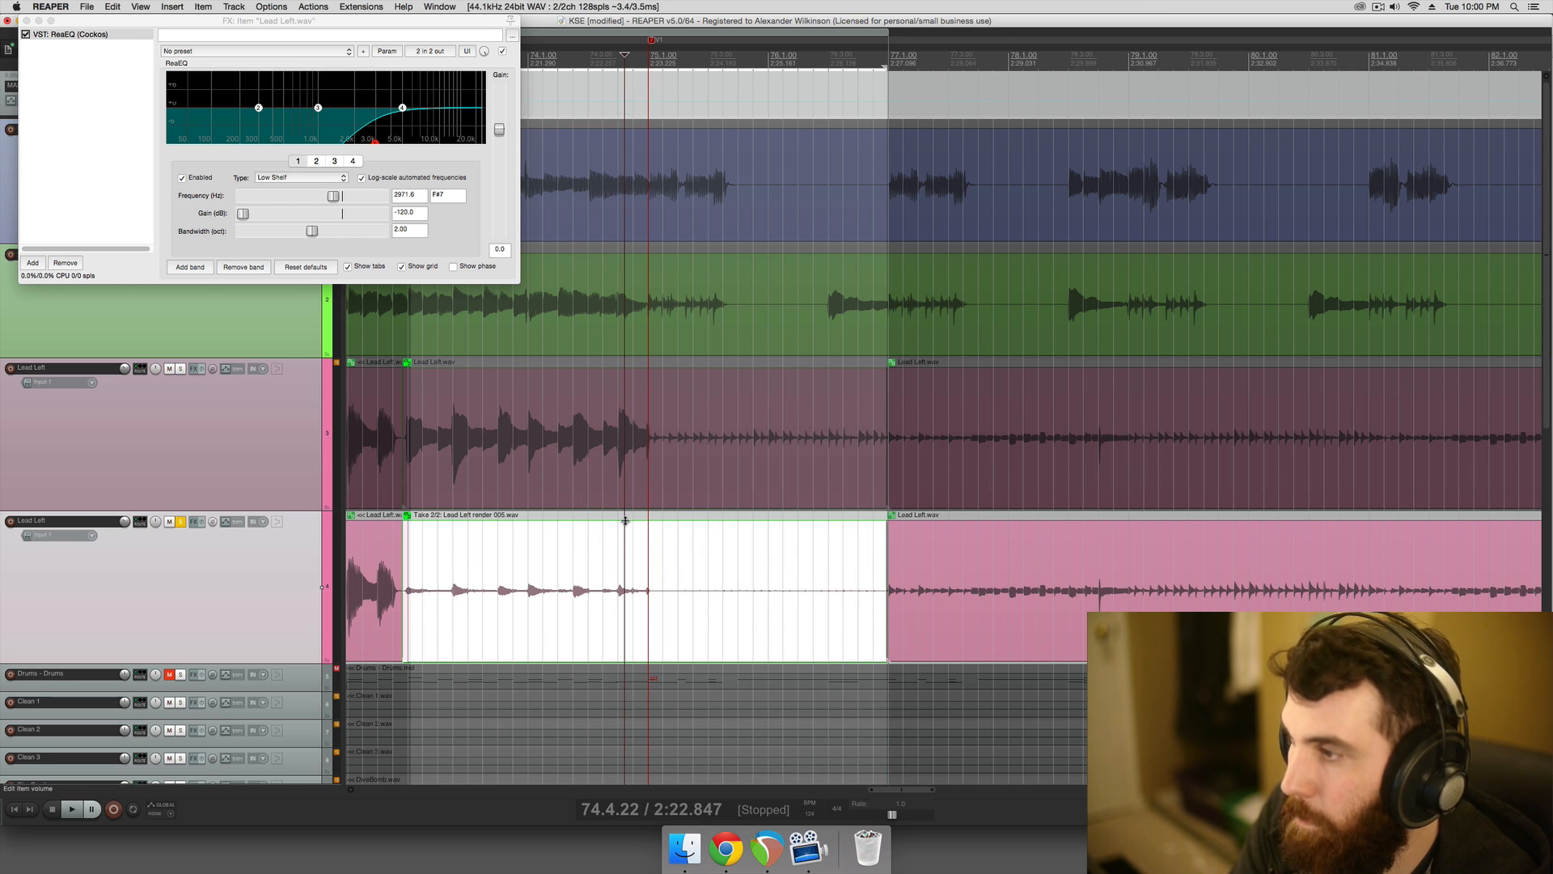
pyautogui.moveTo(624, 519); pyautogui.dragTo(610, 4)
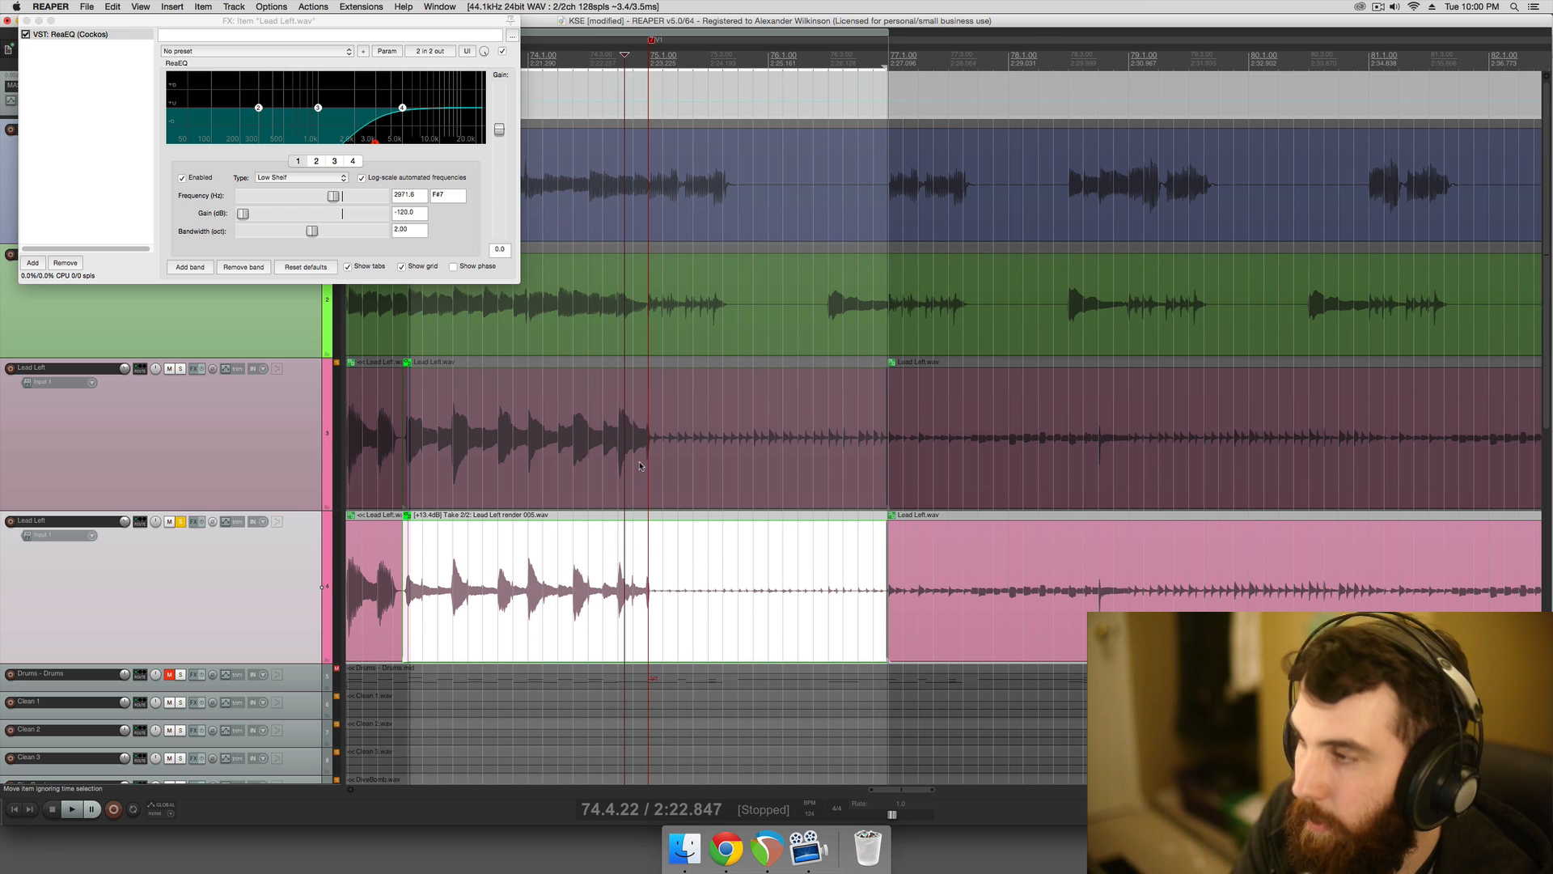
# - Select the matching isolated sections on both Lead Left tracks together and close the ReaEQ window
pyautogui.moveTo(657, 439); pyautogui.dragTo(658, 565)
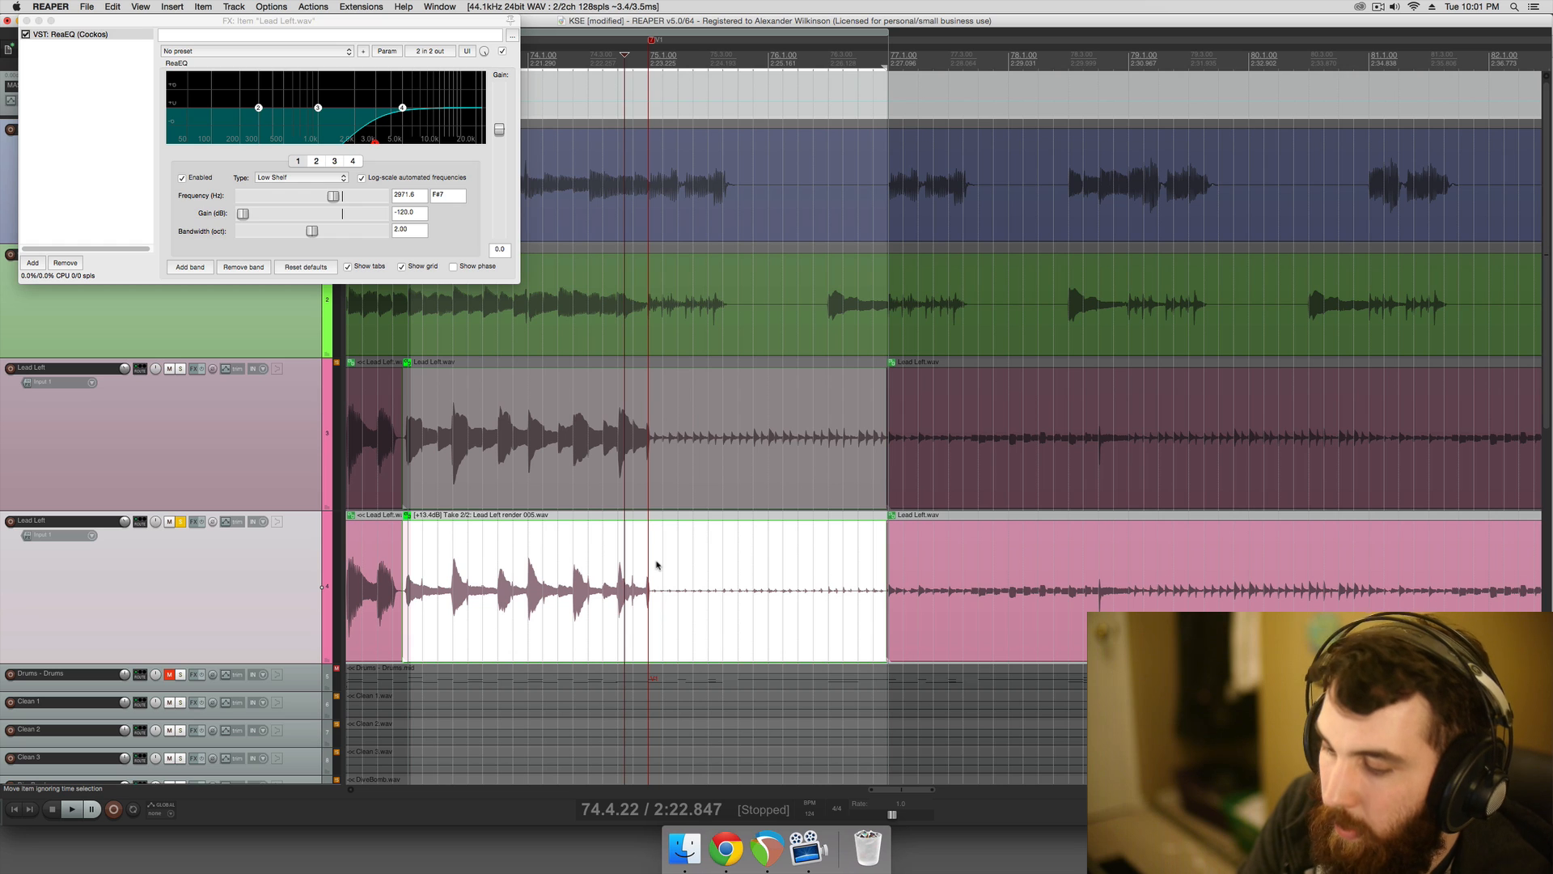
pyautogui.click(657, 497)
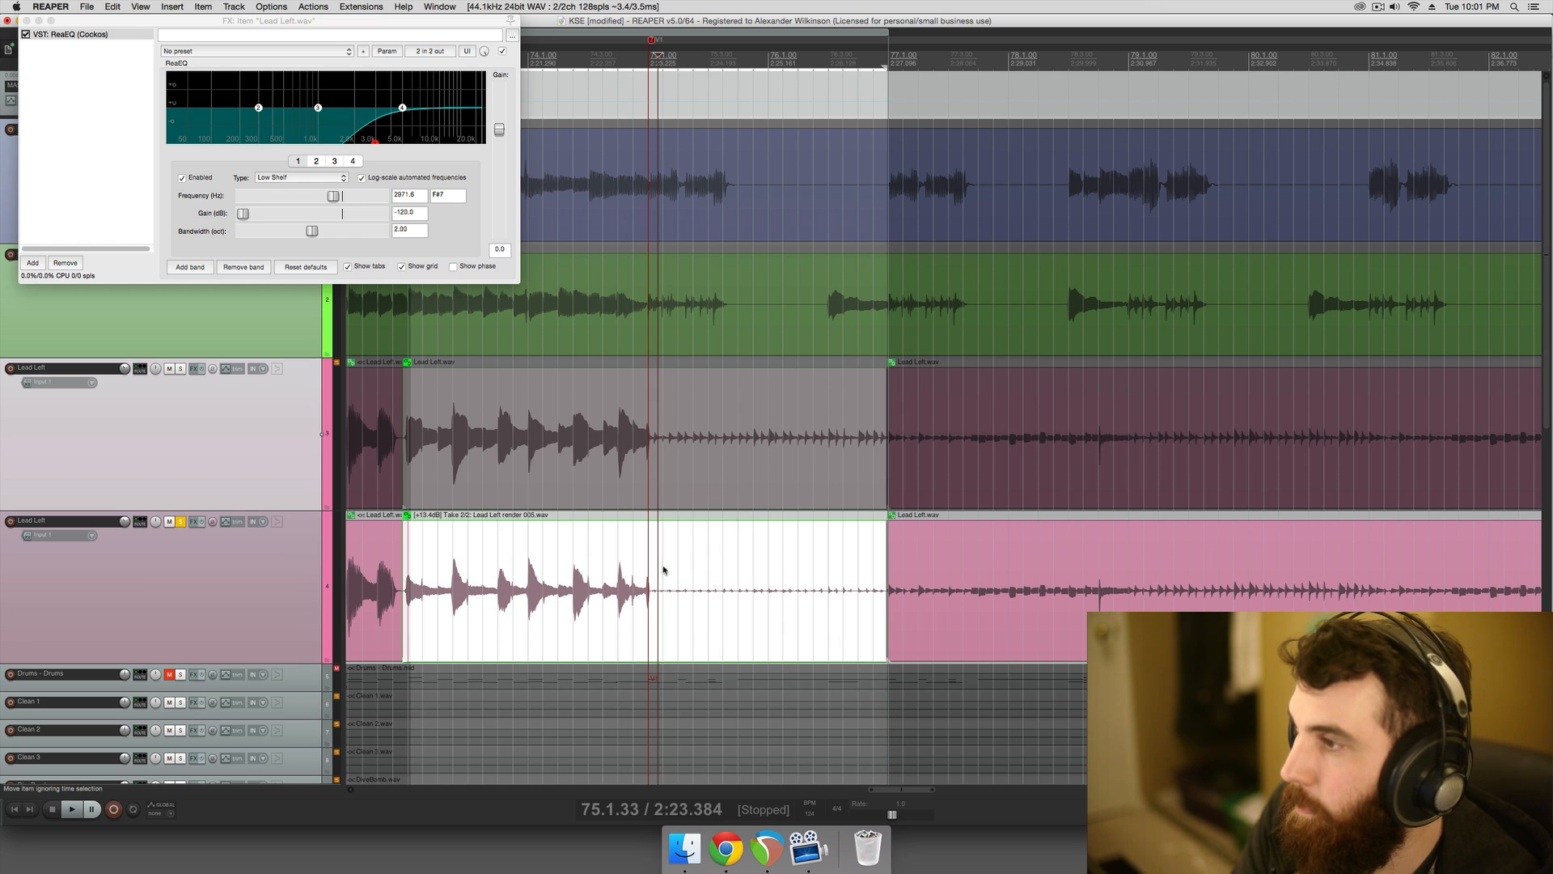
pyautogui.click(27, 21)
# - Add stretch markers at the main note attacks from about 73.2.47 to bar 75, on the isolated sections of both Lead Left tracks
pyautogui.click(445, 601)
pyautogui.scroll(4, 445, 600)
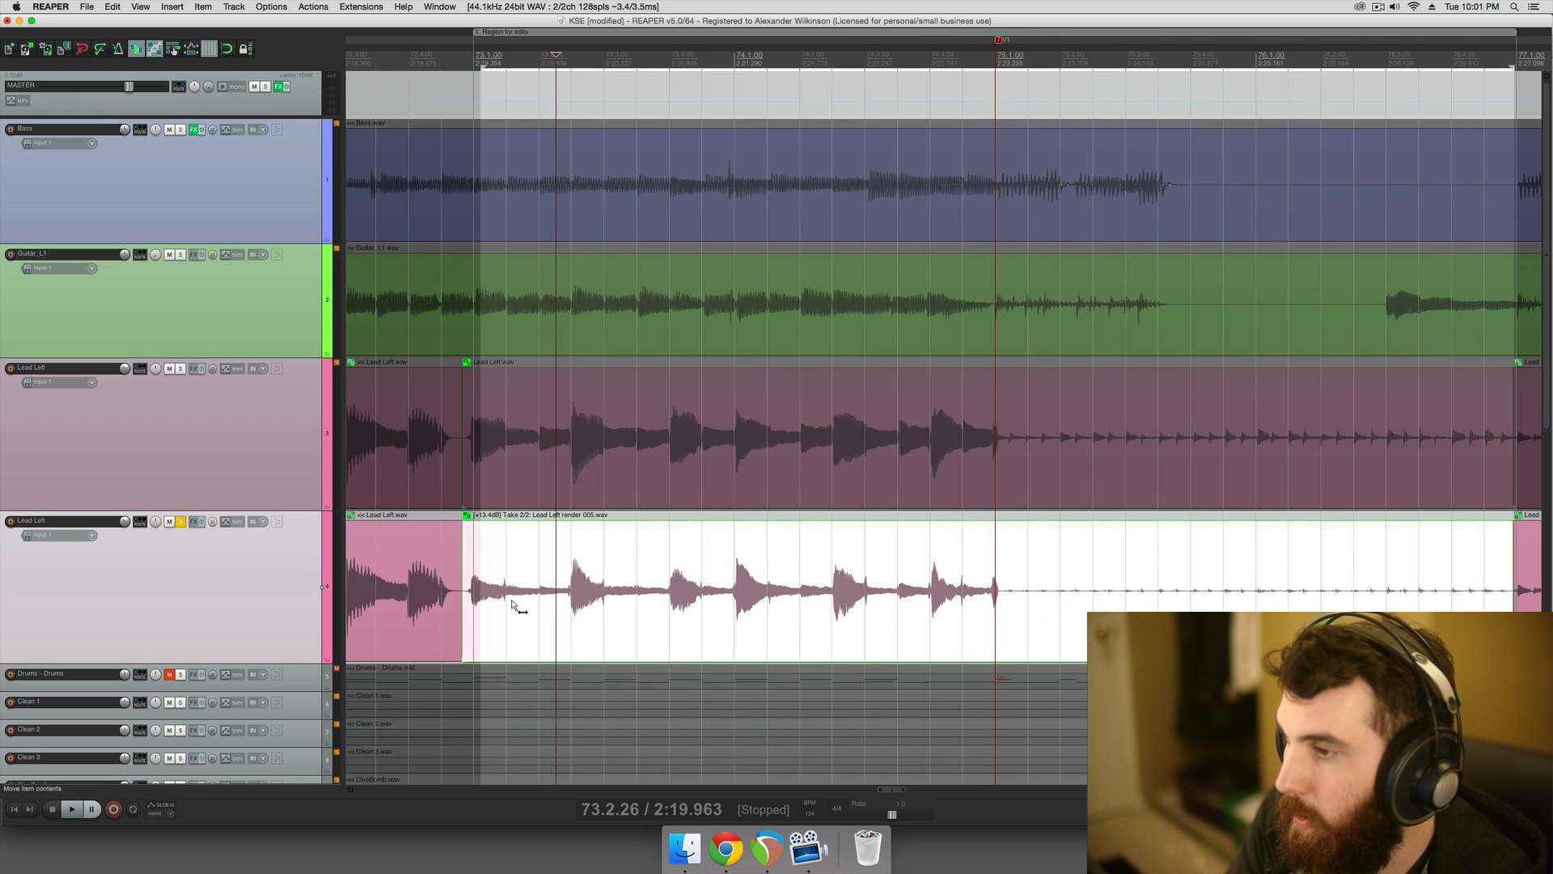
pyautogui.click(571, 593)
pyautogui.hotkey('shift', 'a')
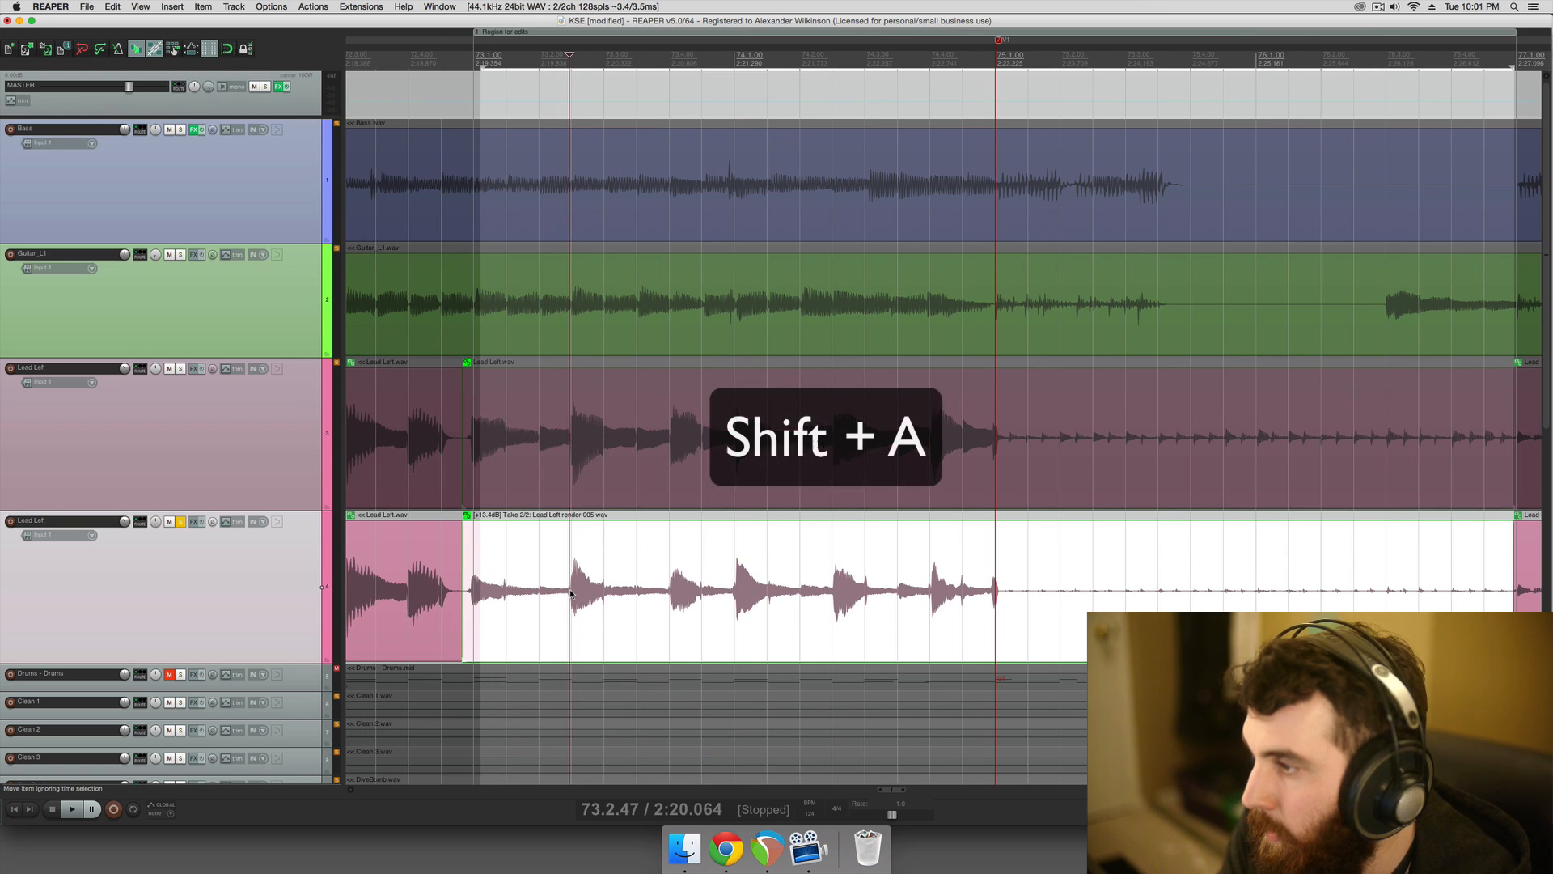
pyautogui.hotkey('shift', 'a')
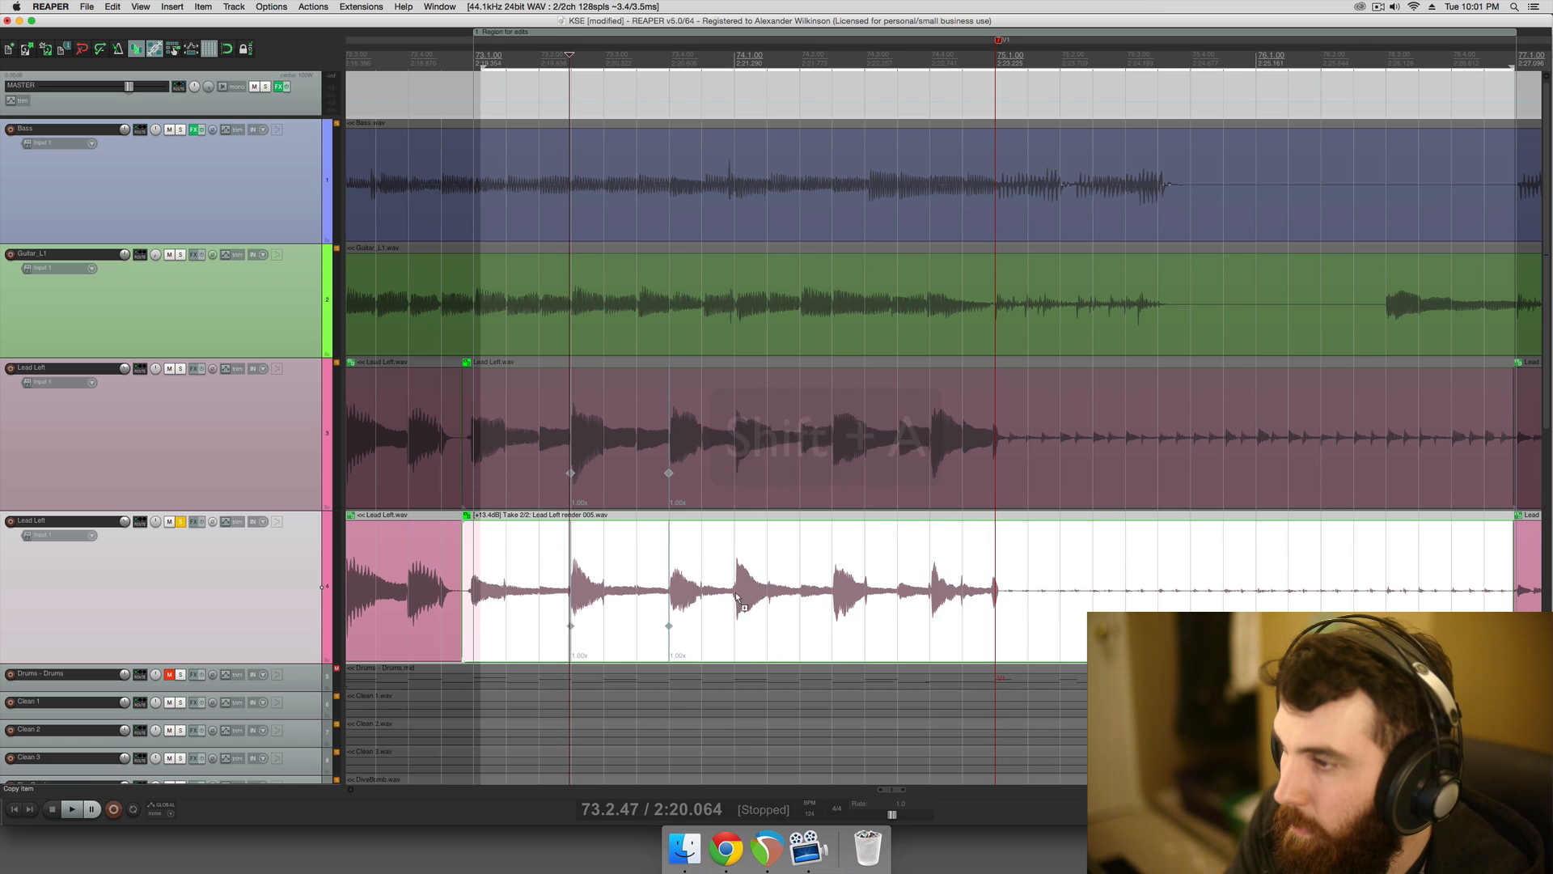
pyautogui.hotkey('shift', 'a')
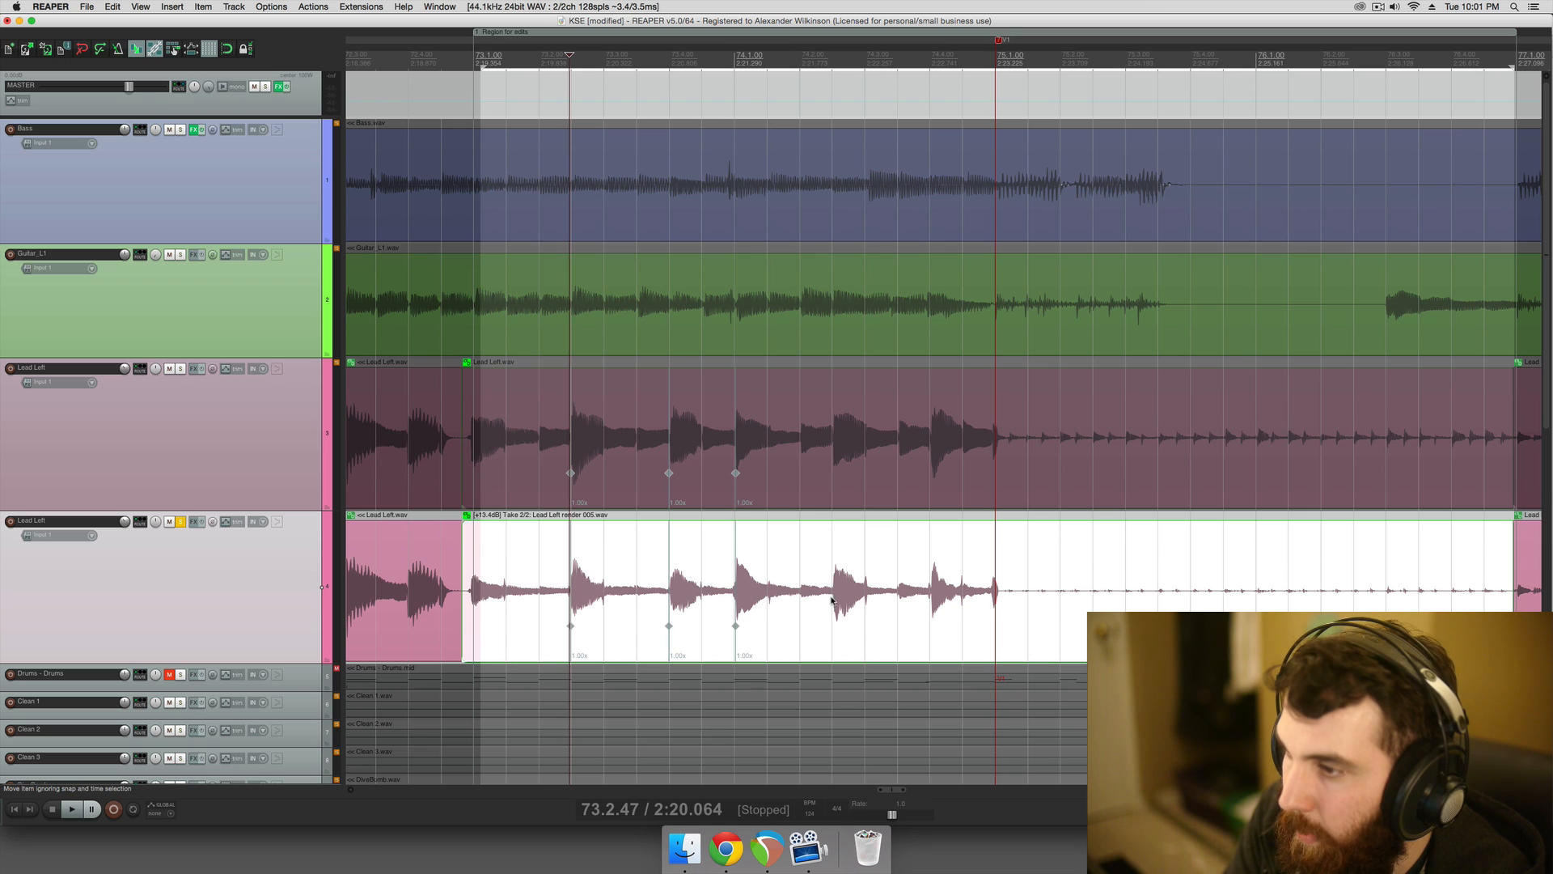
pyautogui.hotkey('shift', 'a')
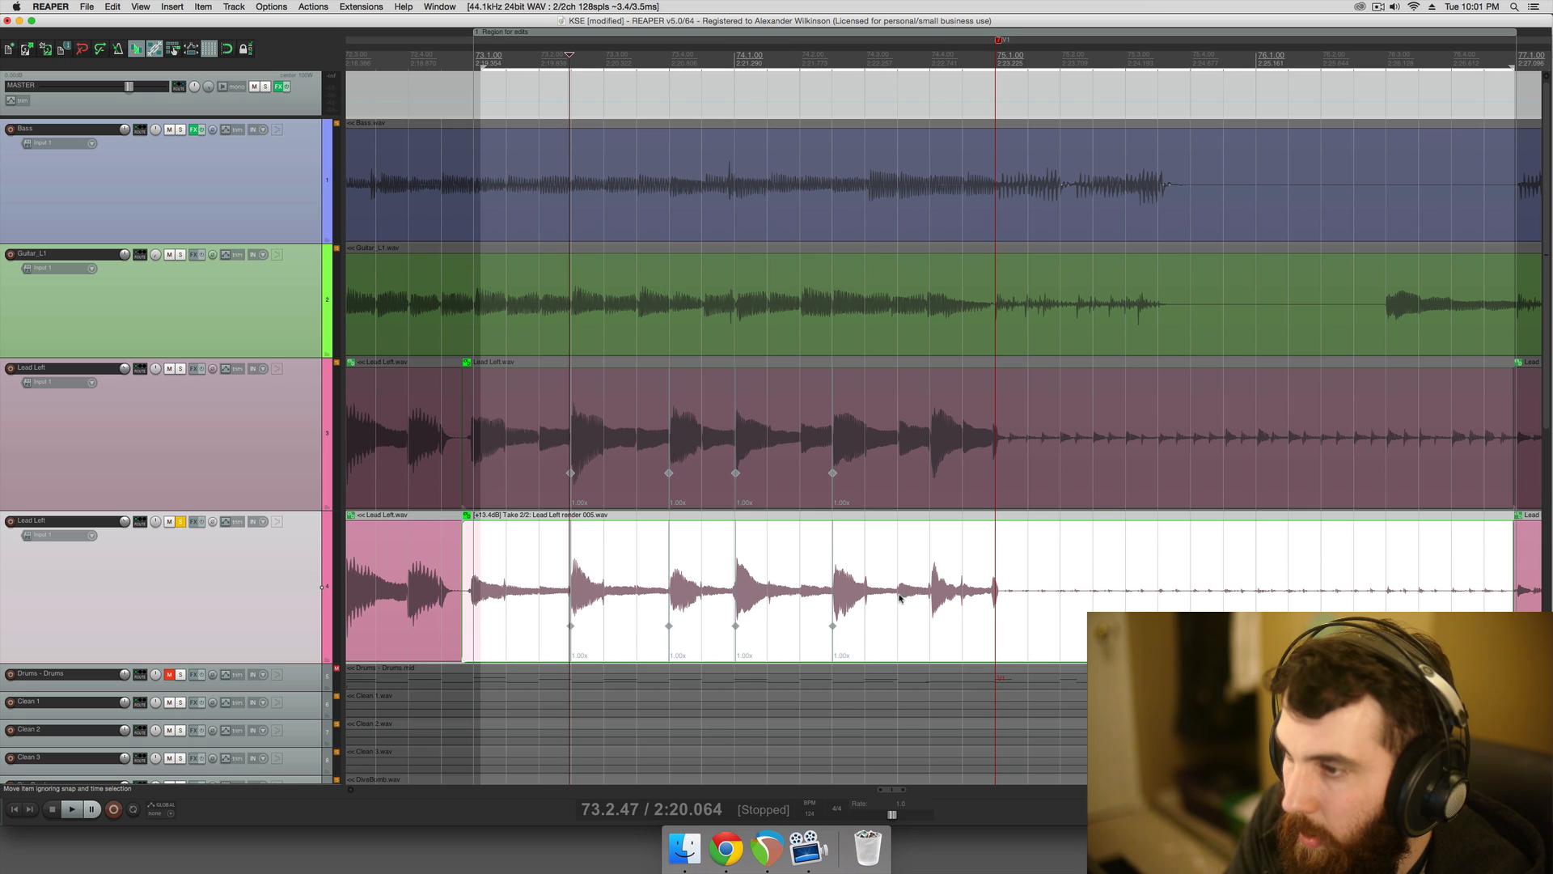
pyautogui.hotkey('shift', 'a')
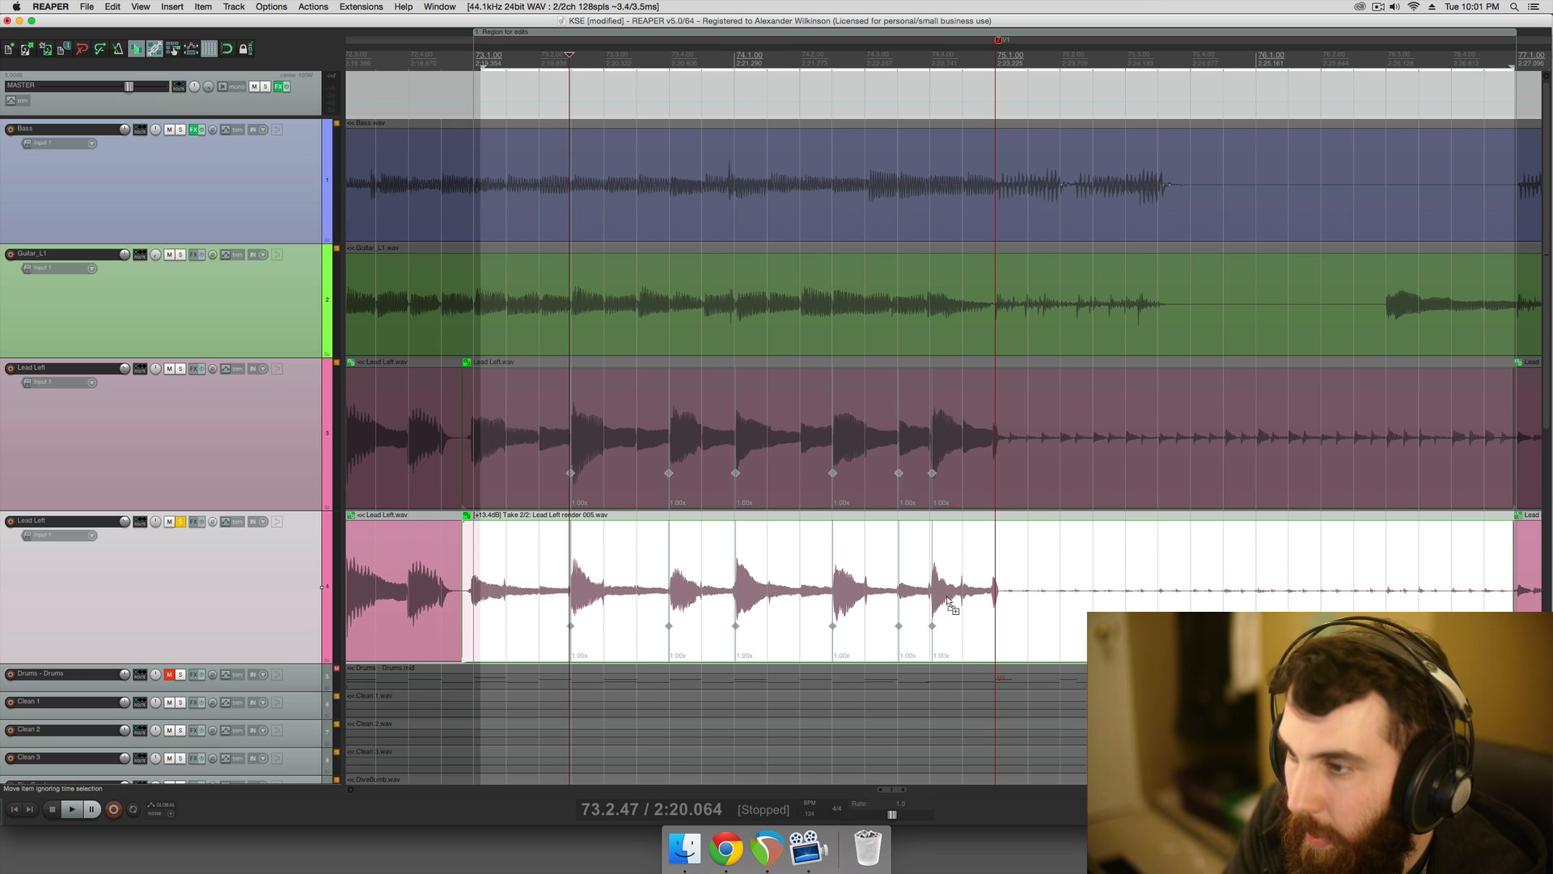
pyautogui.hotkey('shift', 'a')
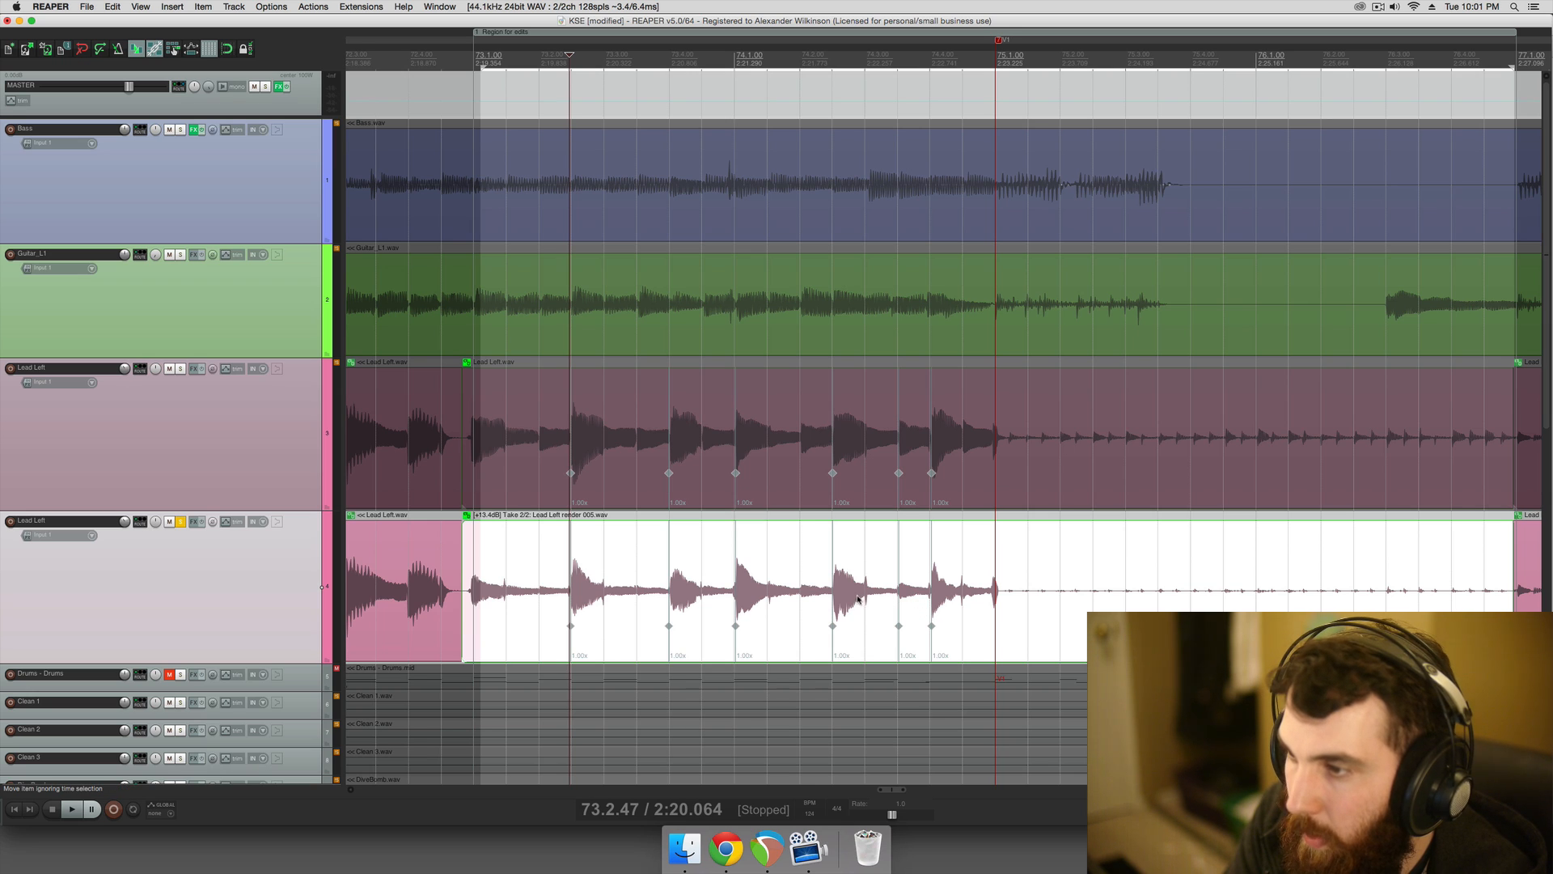
pyautogui.hotkey('shift', 'a')
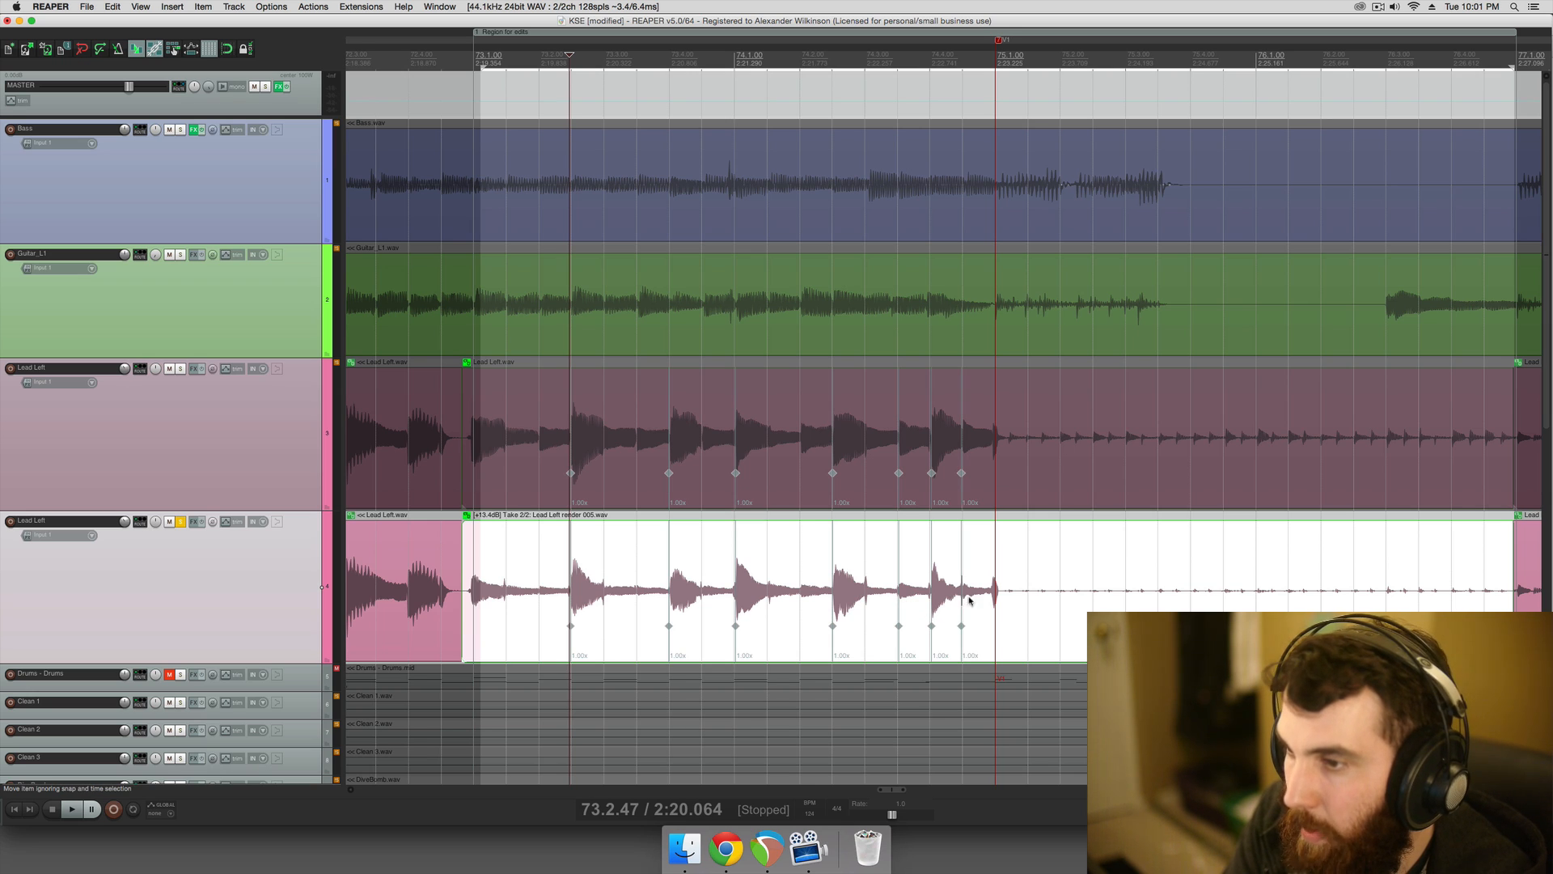
pyautogui.hotkey('shift', 'a')
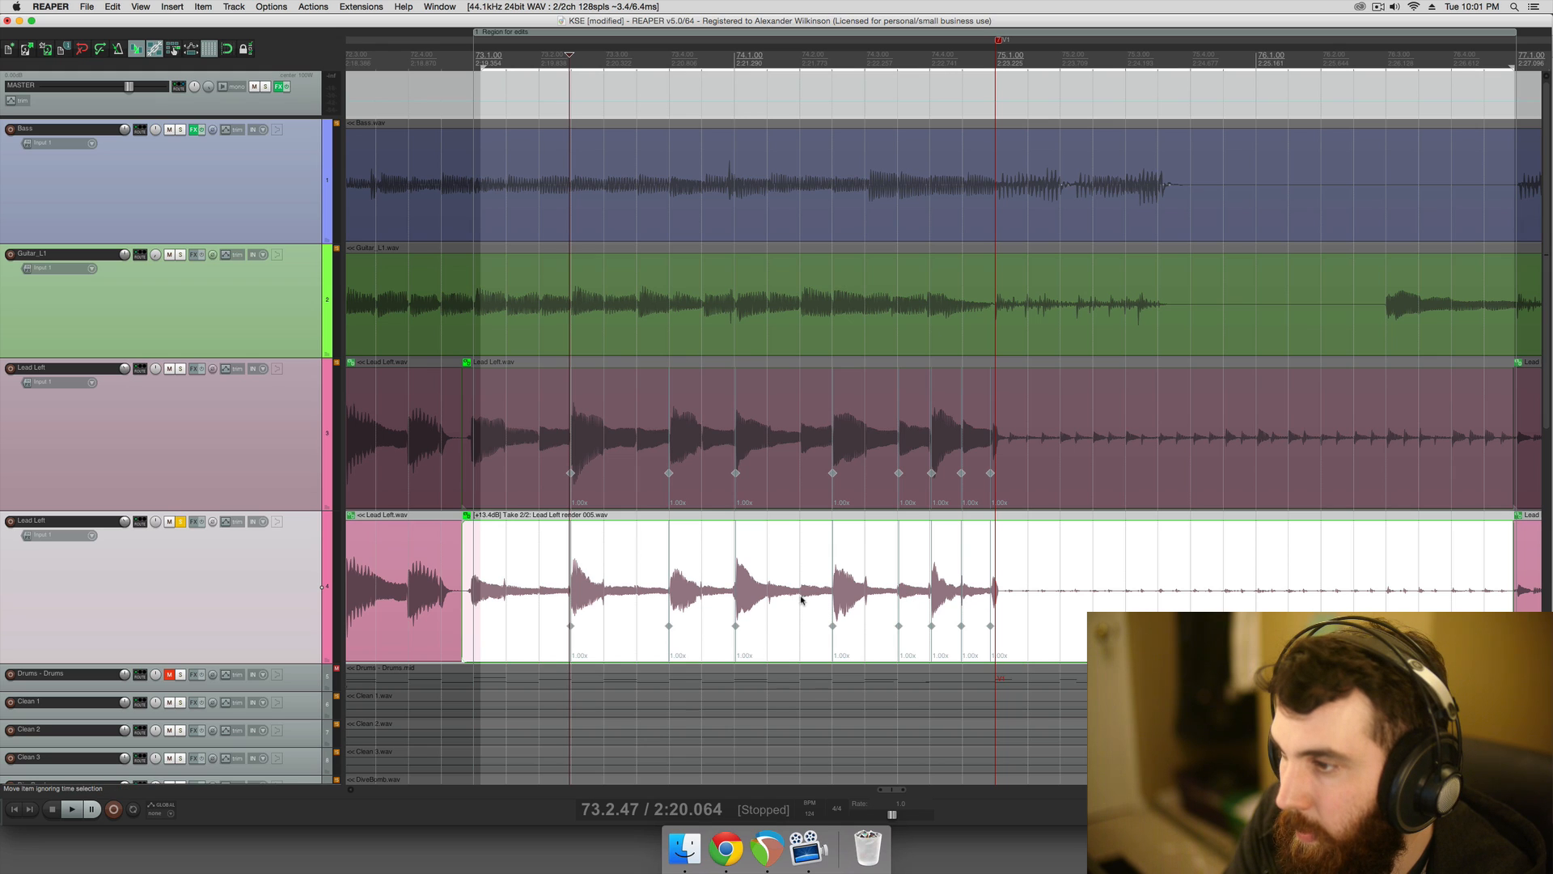
# - Add stretch markers at the remaining in-between note attacks, working back from bar 74 to the first note of bar 73
pyautogui.hotkey('shift', 'a')
pyautogui.hotkey('shift', 'a')
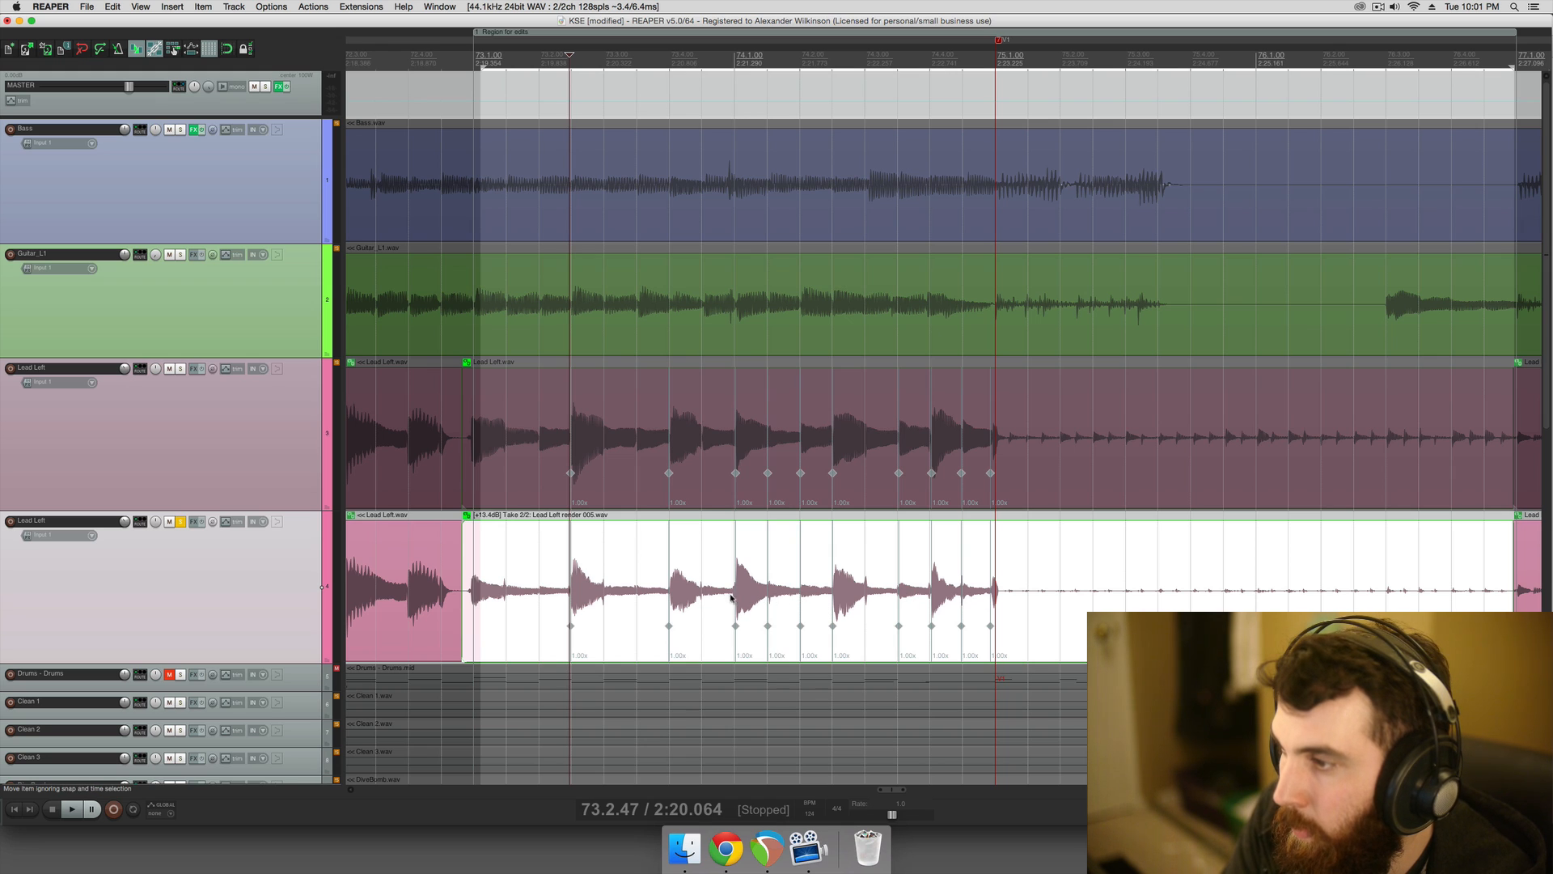
pyautogui.hotkey('shift', 'a')
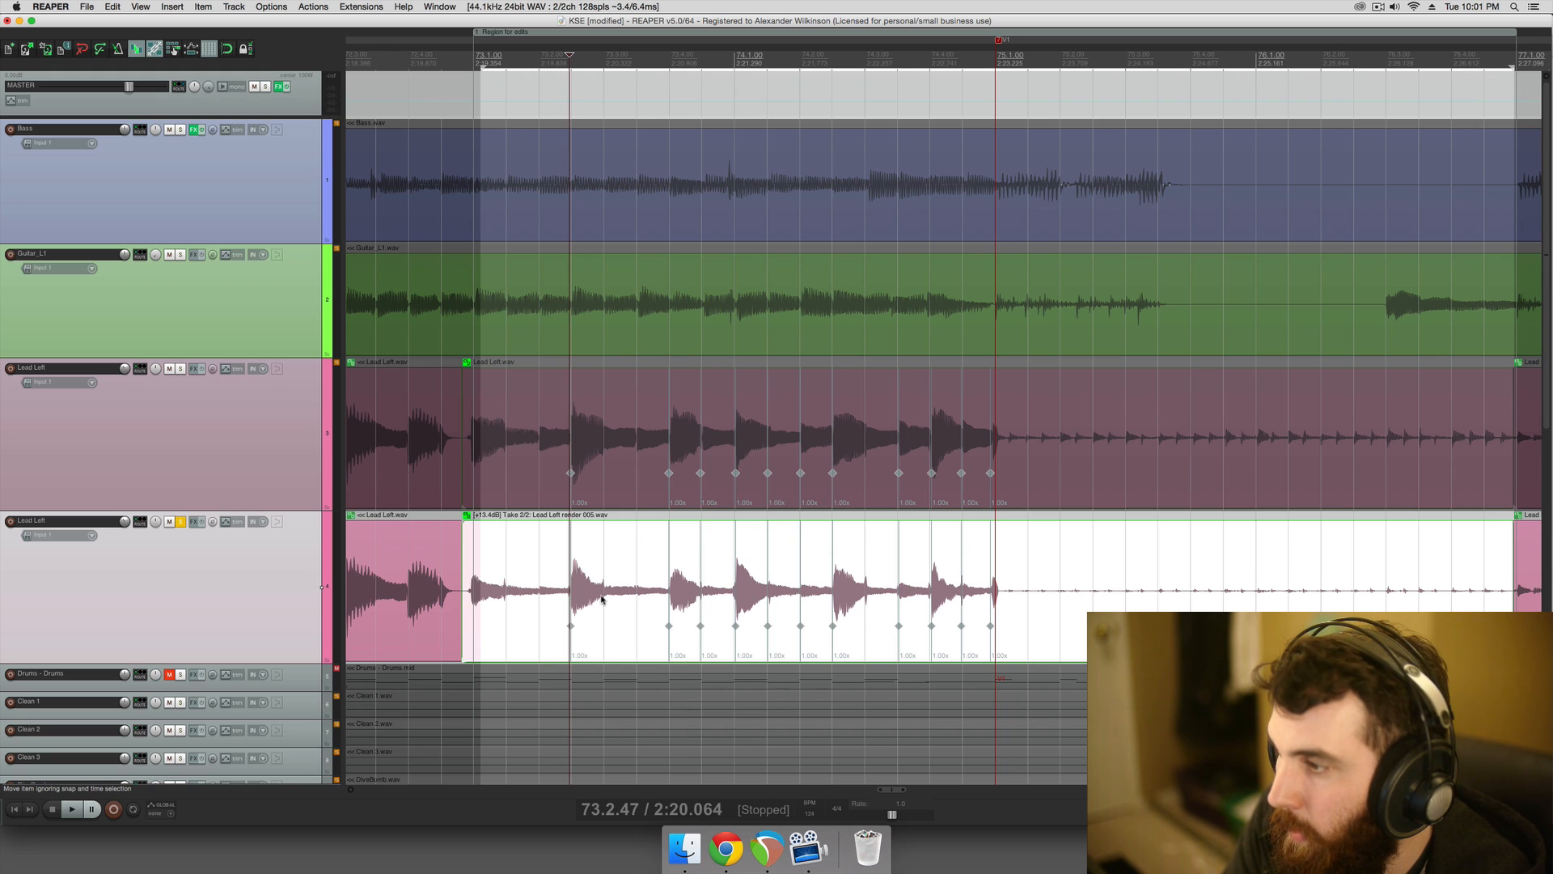
pyautogui.hotkey('shift', 'a')
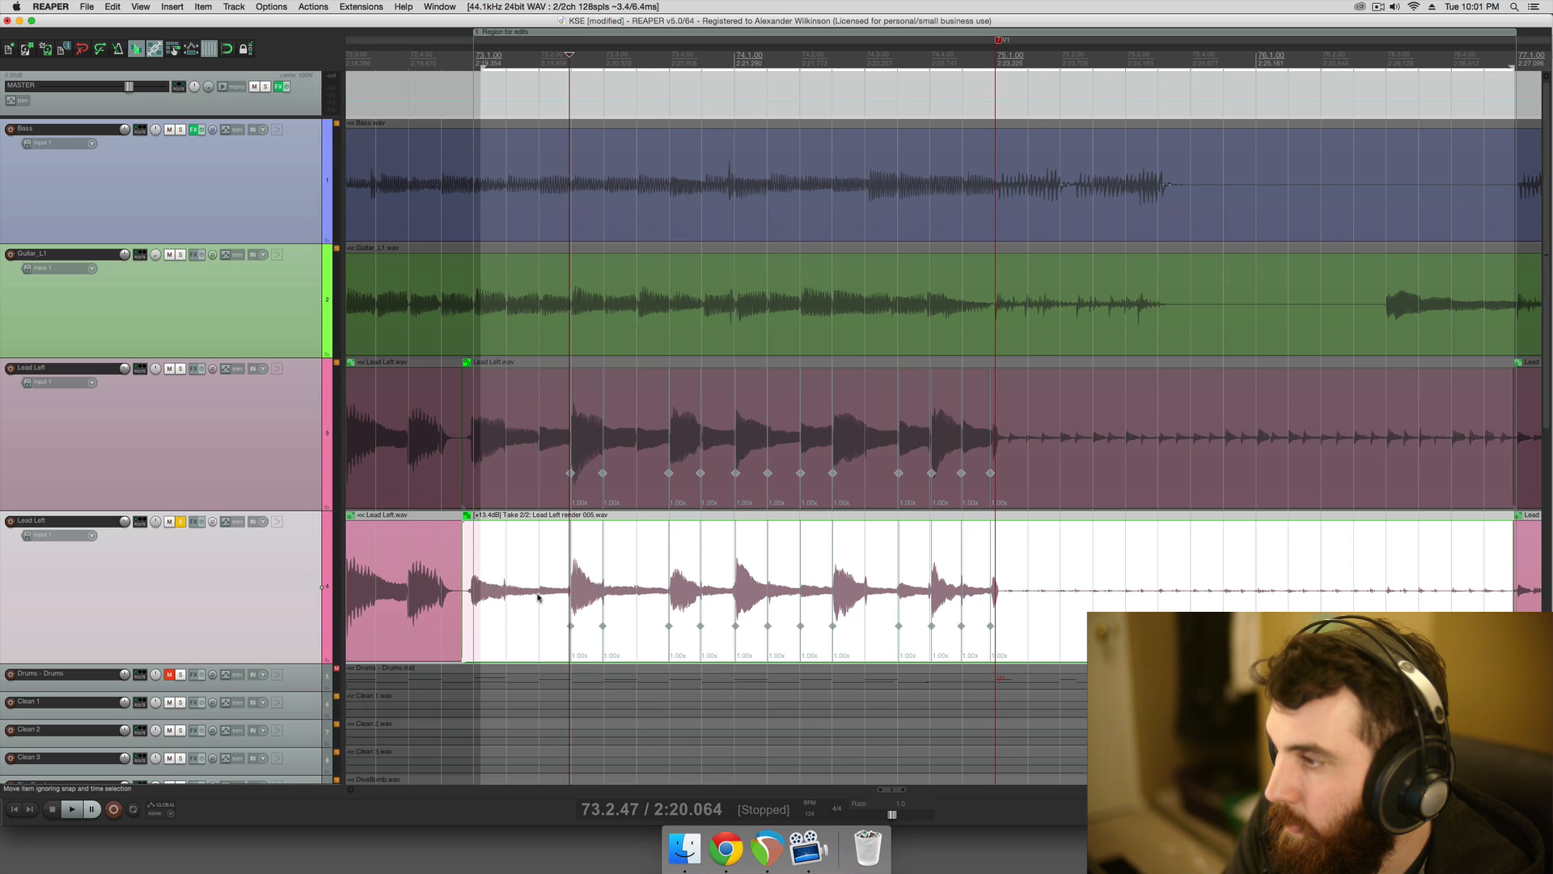
pyautogui.hotkey('shift', 'a')
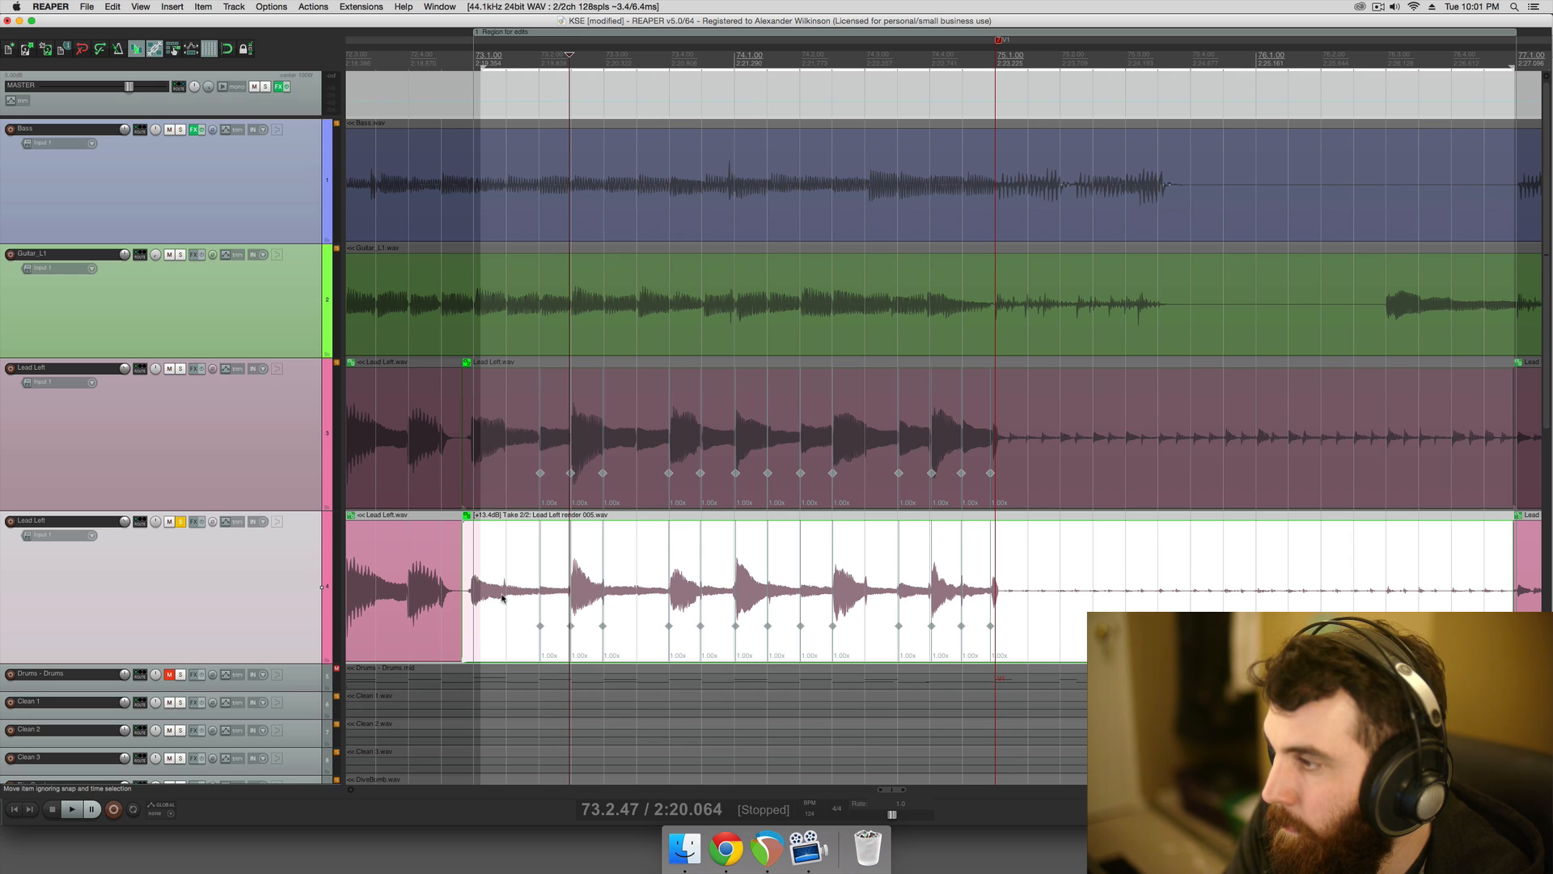
pyautogui.hotkey('shift', 'a')
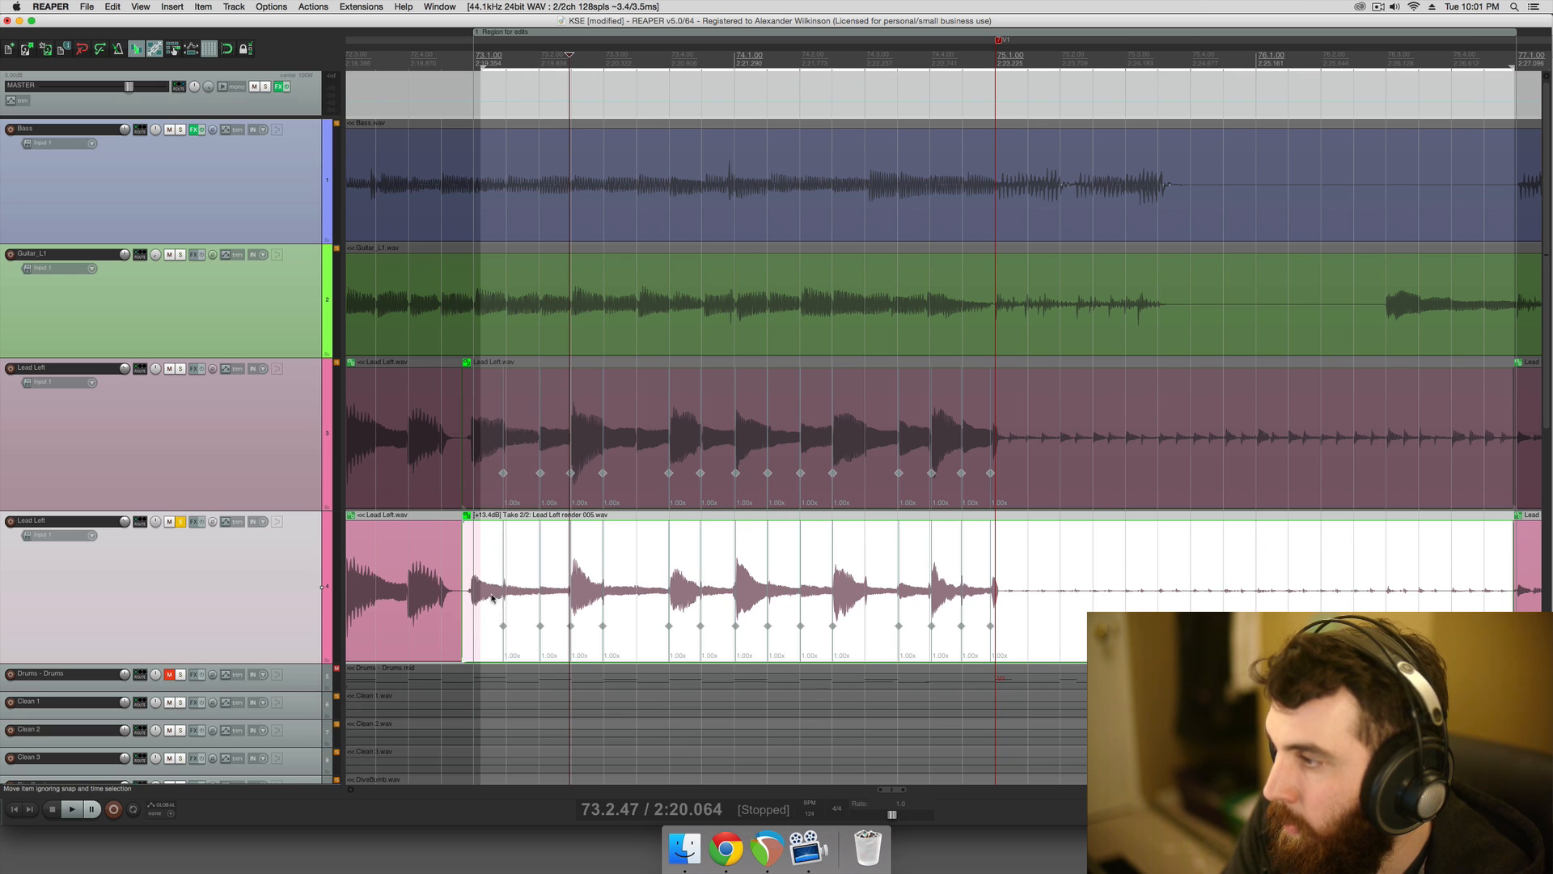
pyautogui.hscroll(2, 566, 600)
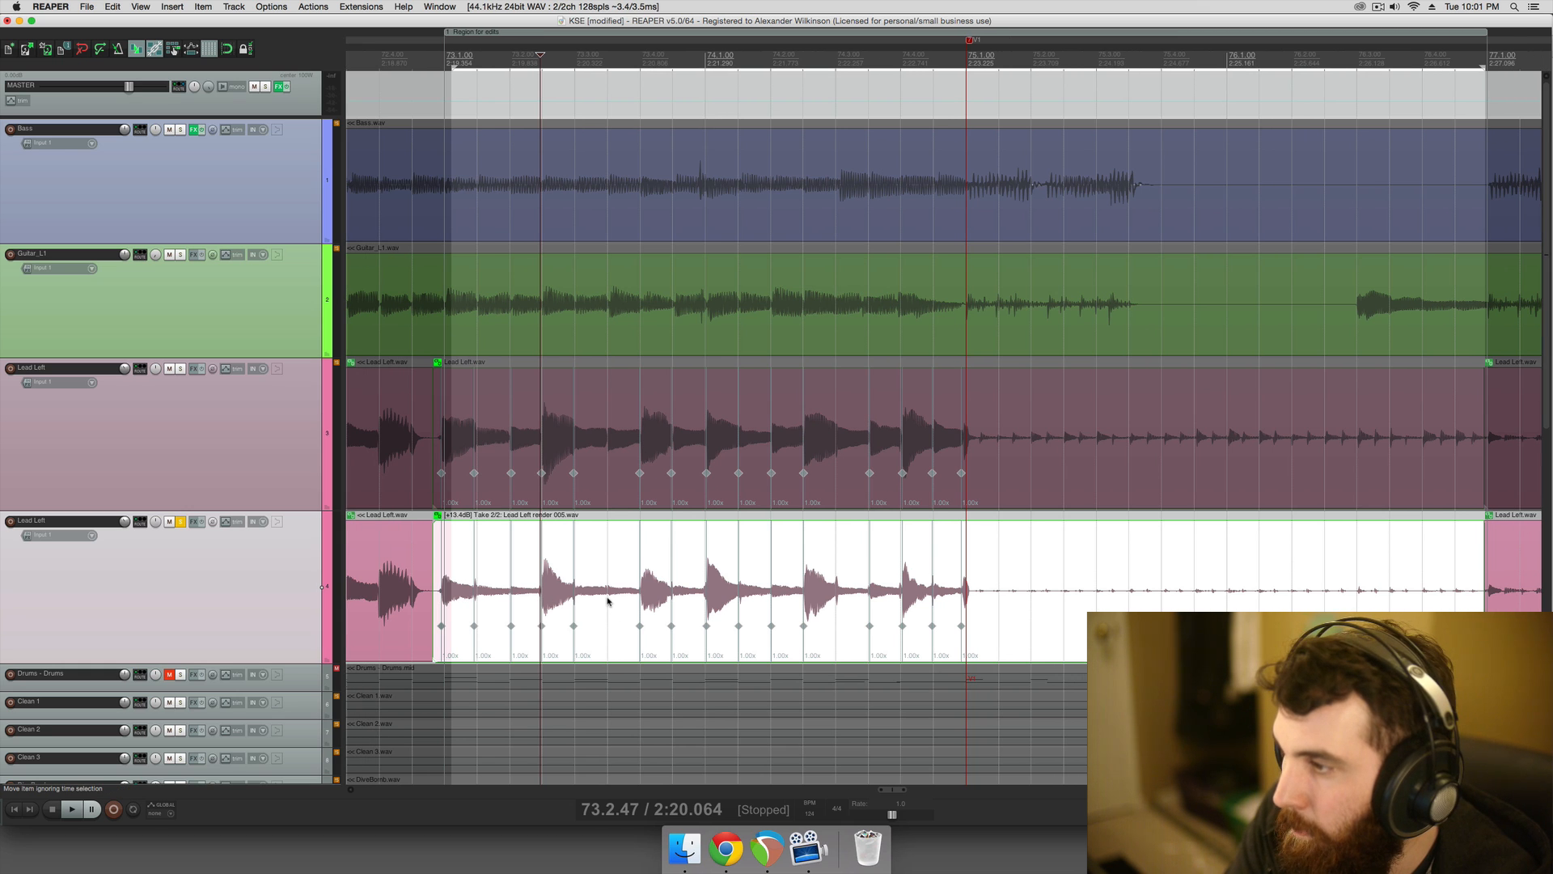
pyautogui.hotkey('shift', 'w')
# - Compare half-note and quarter-note grid divisions, and return the grid to eighth notes
pyautogui.click(629, 618)
pyautogui.press('4')
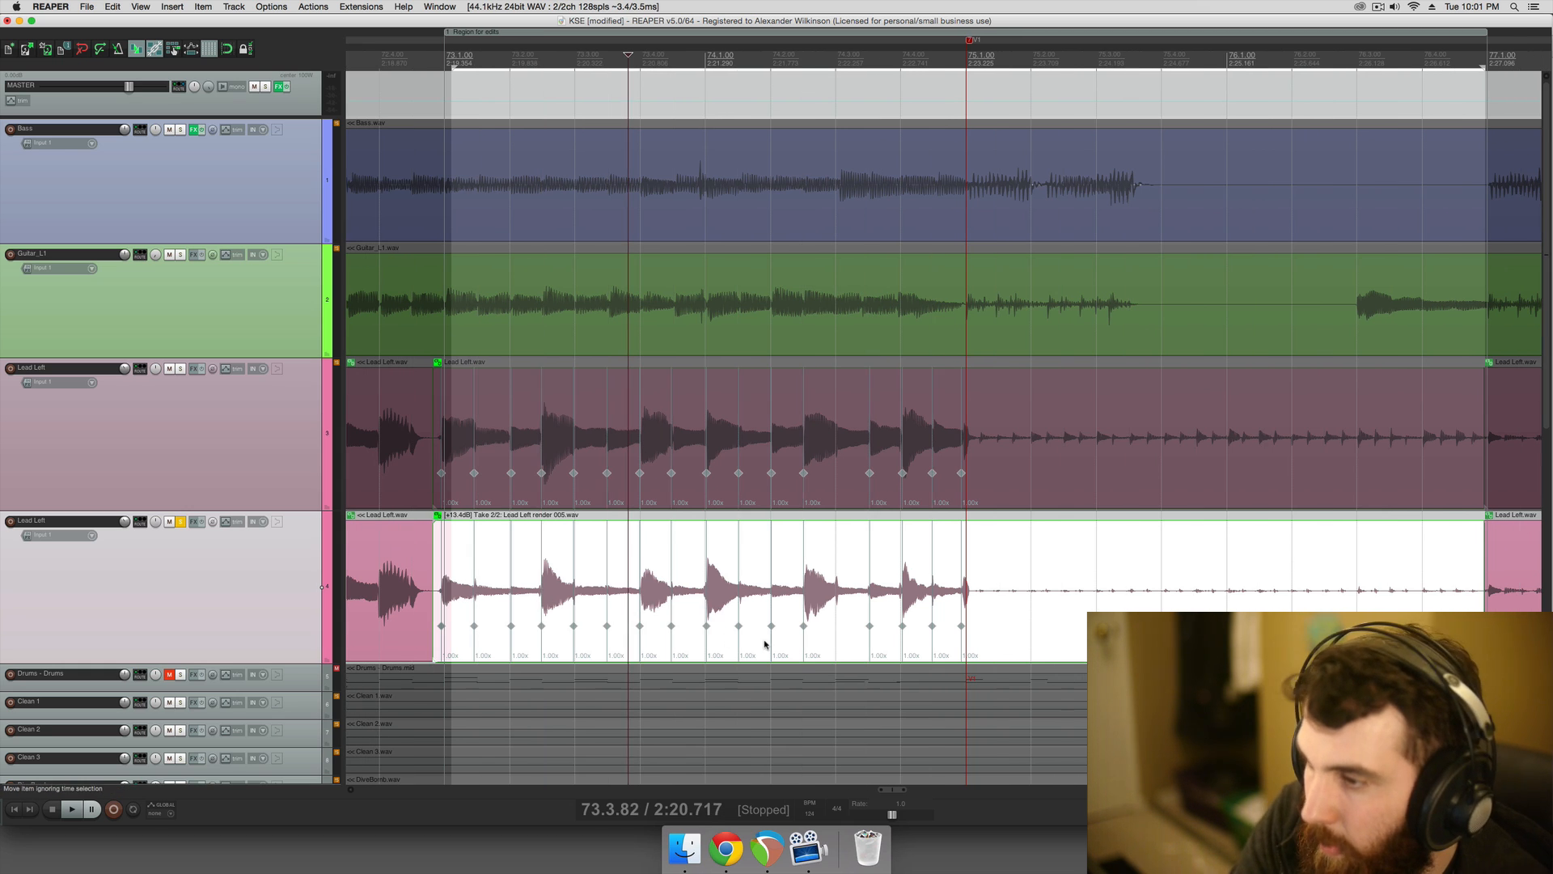
pyautogui.press('2')
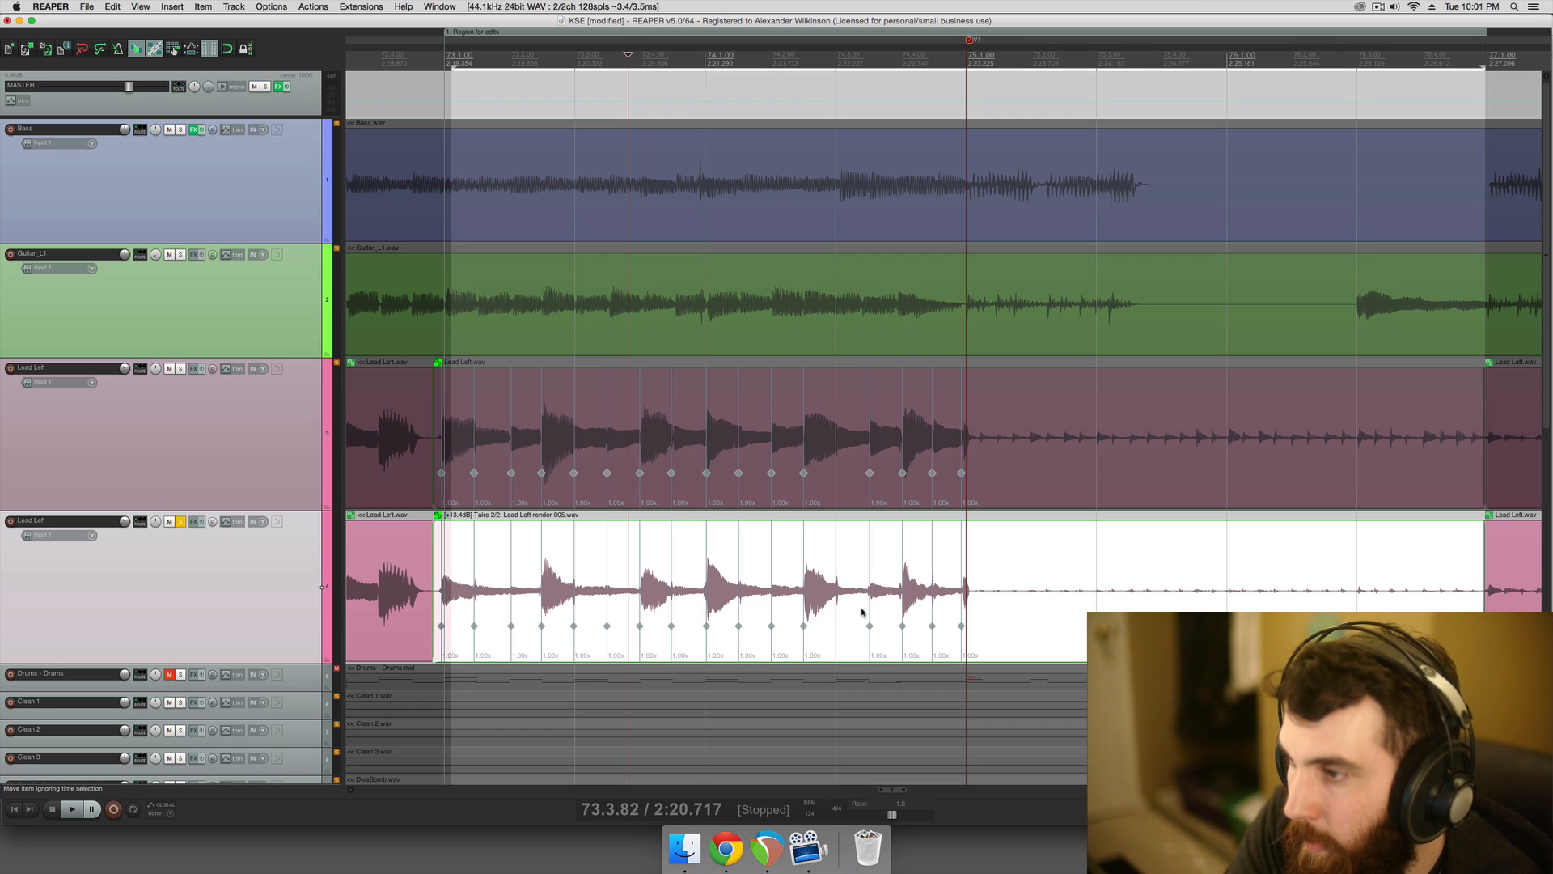
pyautogui.press('1')
pyautogui.press('2')
pyautogui.press('4')
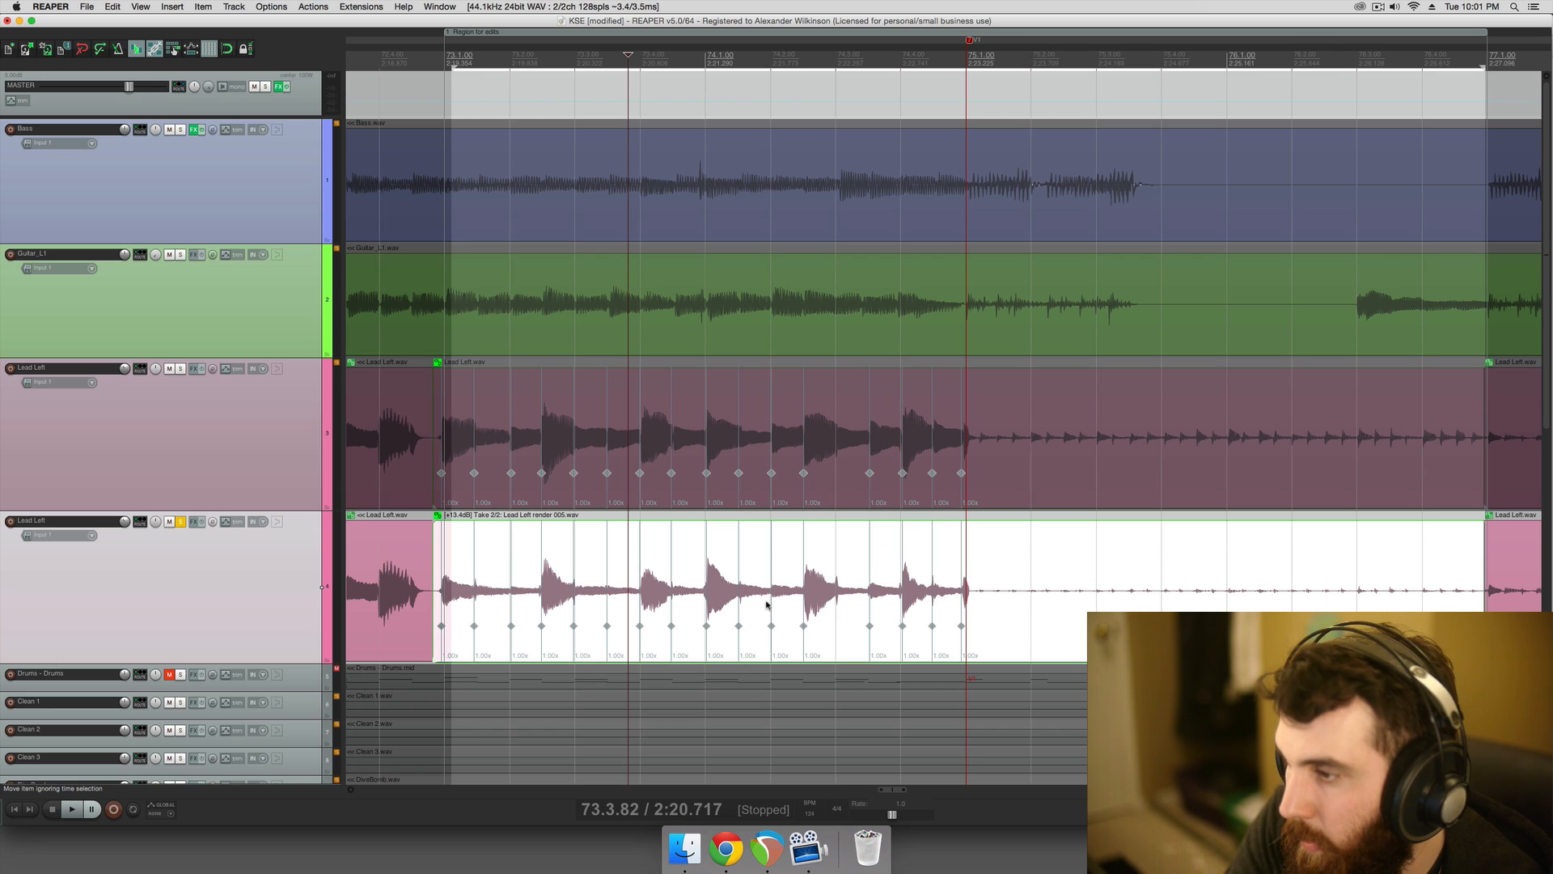
pyautogui.press('8')
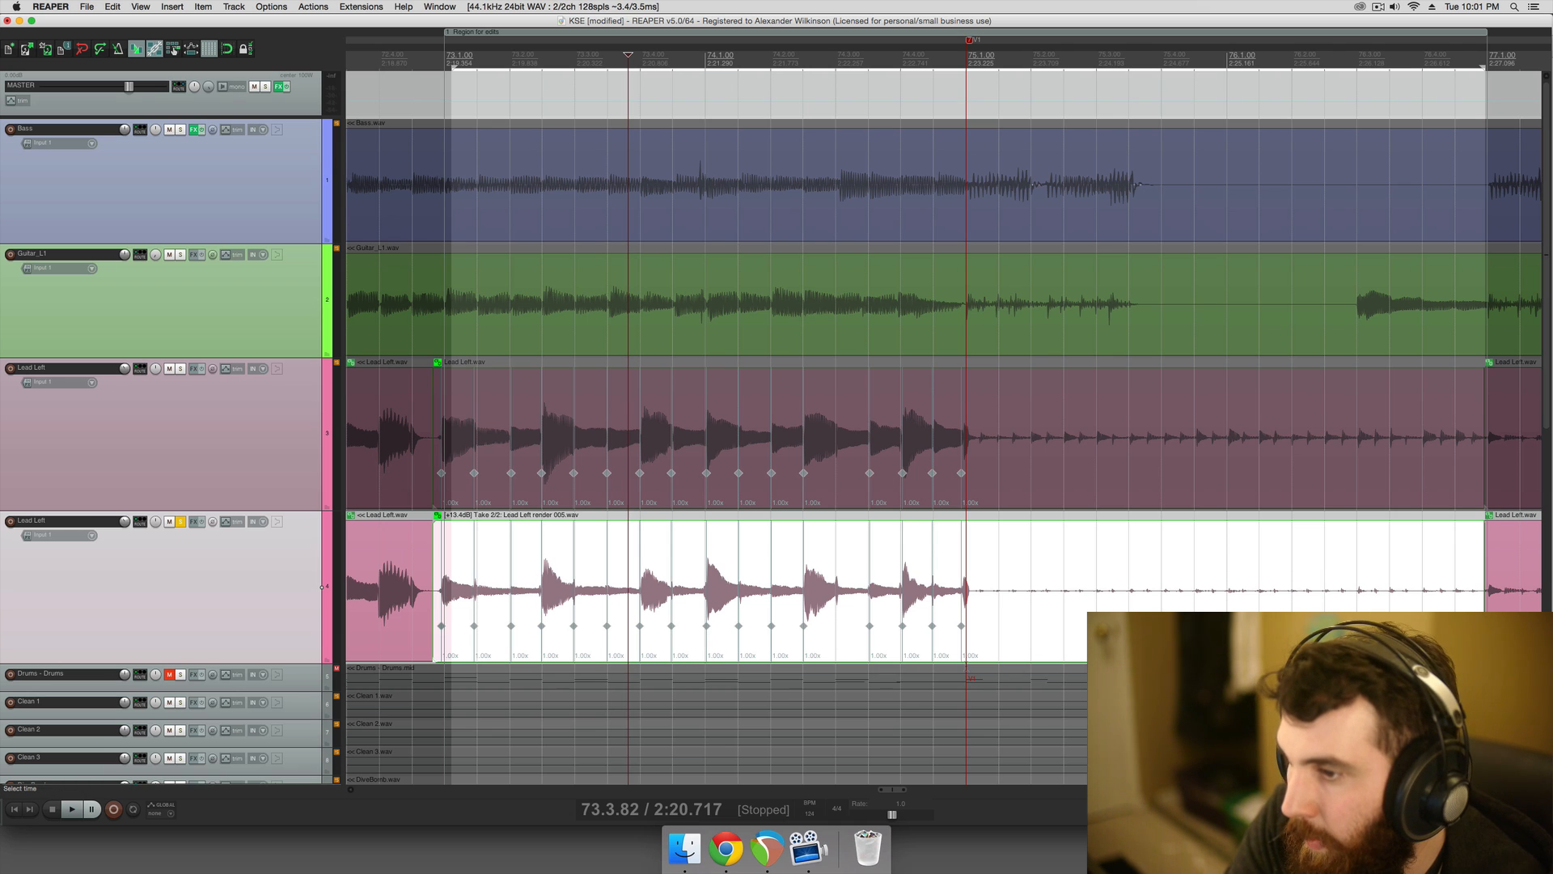
# - Make a time selection from just before bar 73 to just past bar 75 and snap the stretch markers inside it to the grid
pyautogui.moveTo(976, 661); pyautogui.dragTo(421, 669)
pyautogui.press('f')
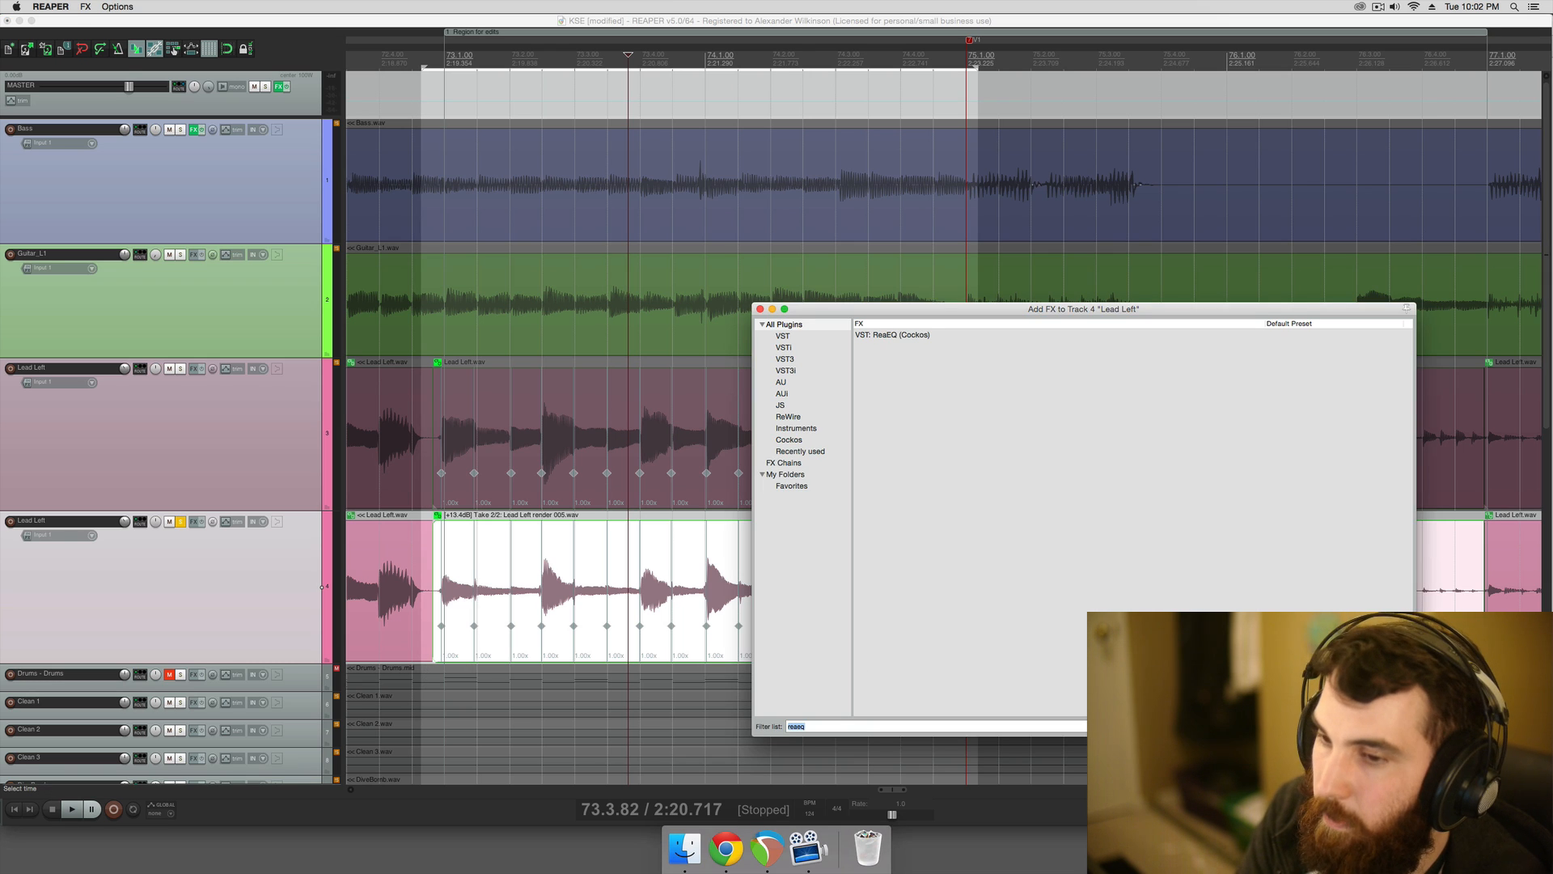
pyautogui.press('Escape')
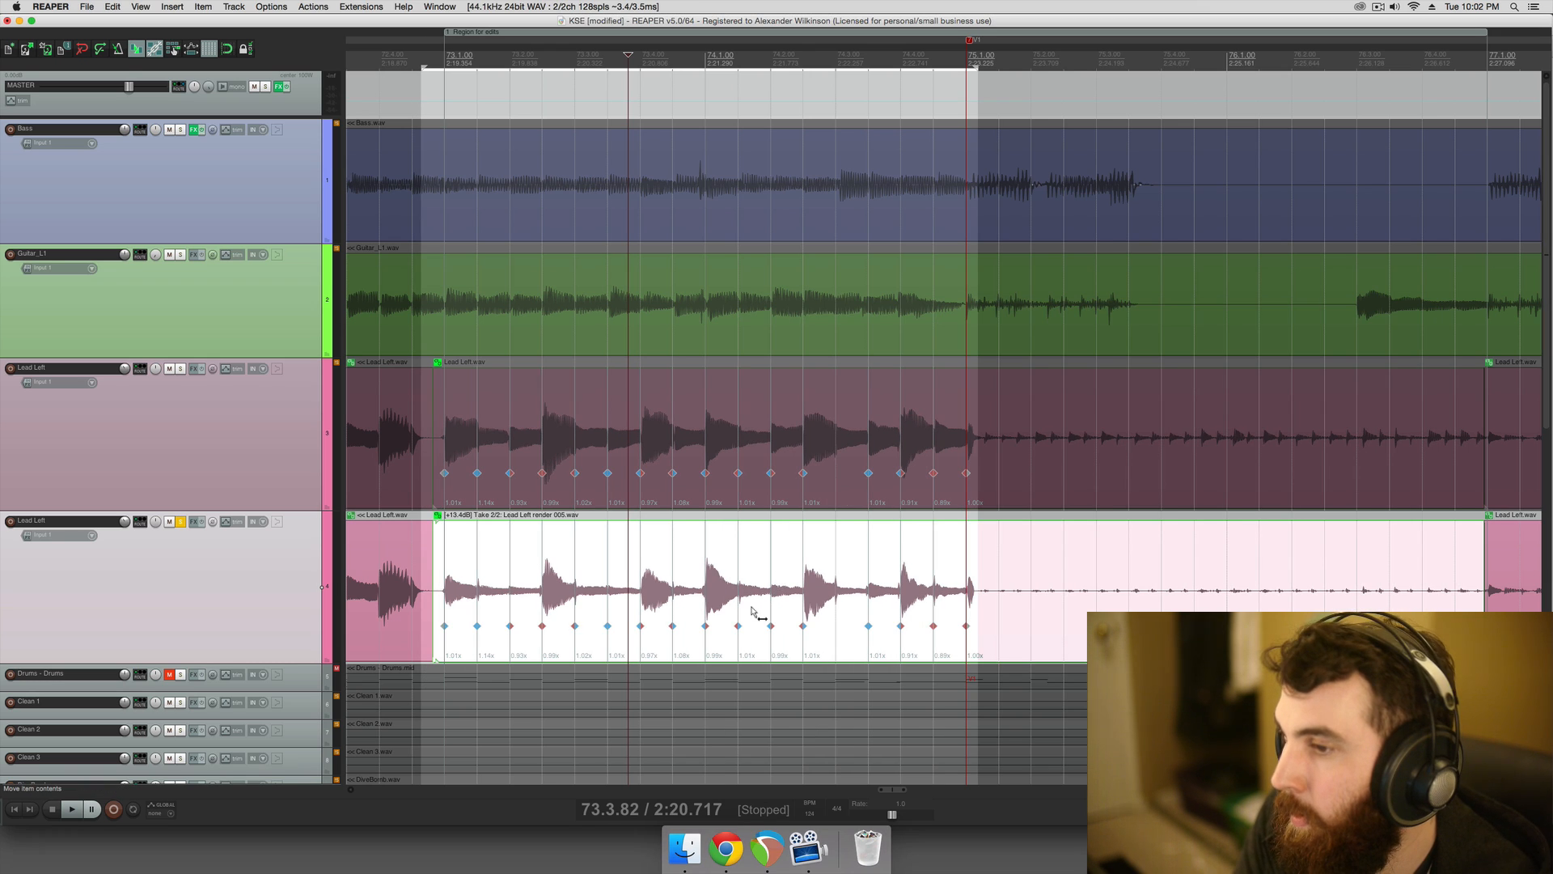
# - Split the isolated sections on both Lead Left tracks at 75.1.21, right after the last quantized note
pyautogui.hscroll(1, 689, 608)
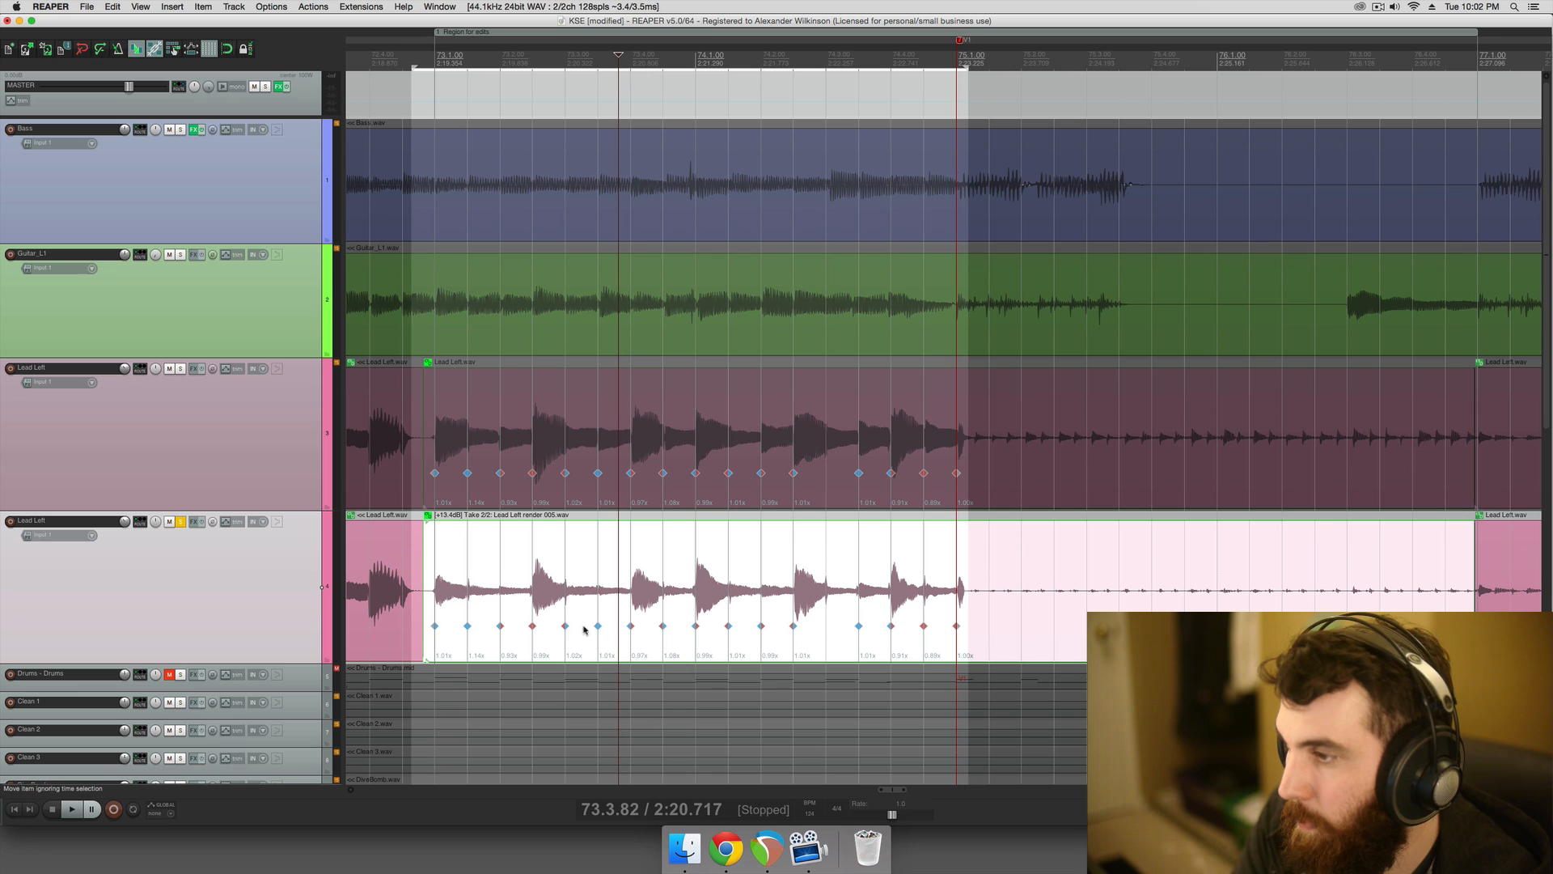
pyautogui.hscroll(5, 890, 629)
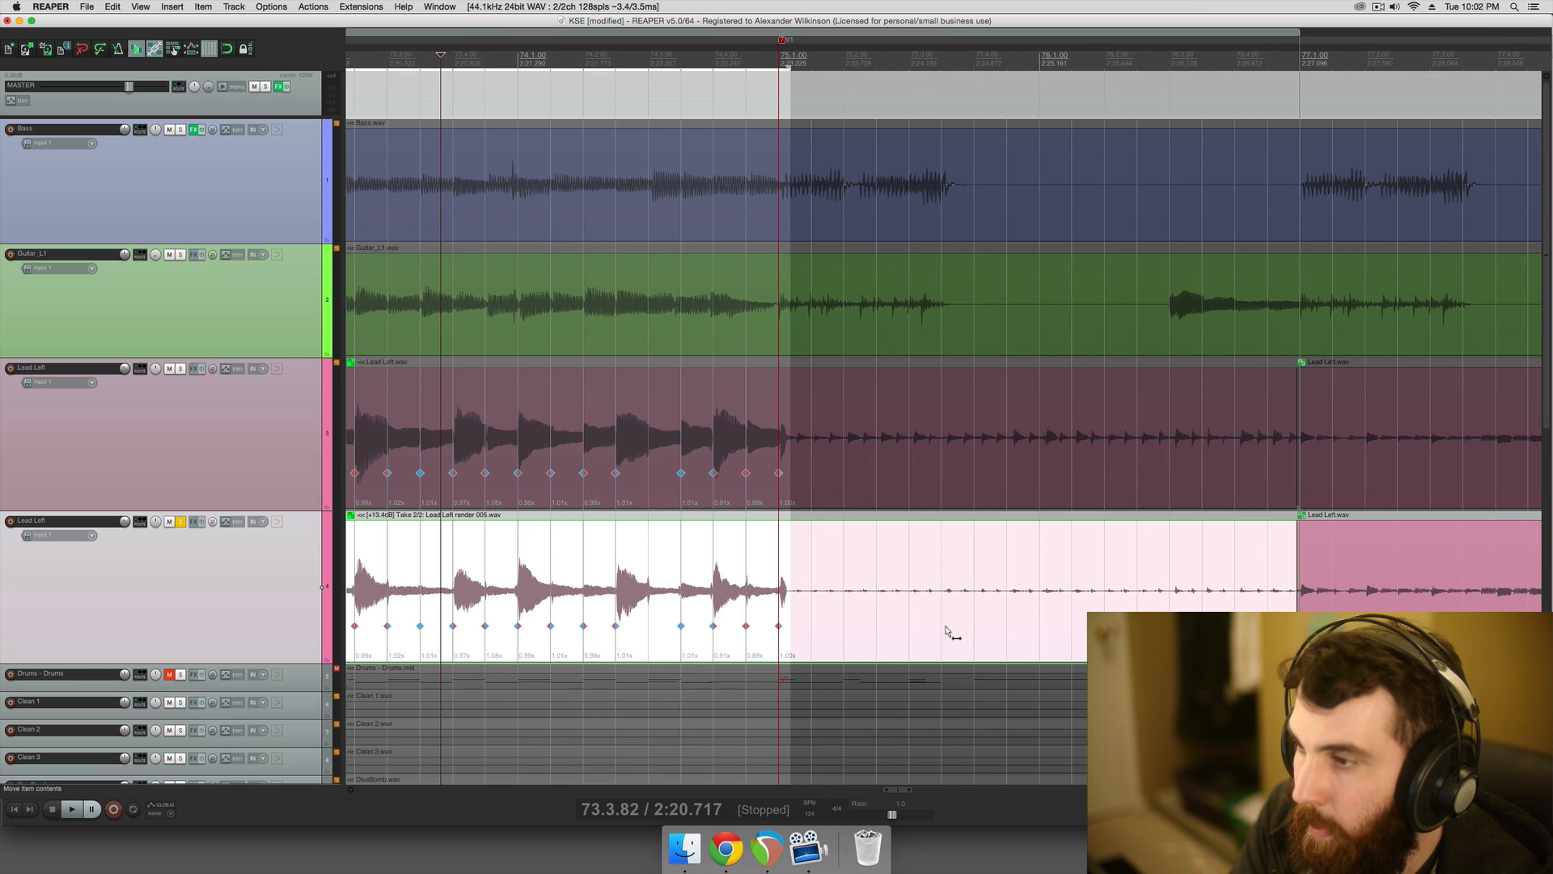
pyautogui.click(900, 631)
pyautogui.click(799, 623)
pyautogui.hscroll(1, 805, 627)
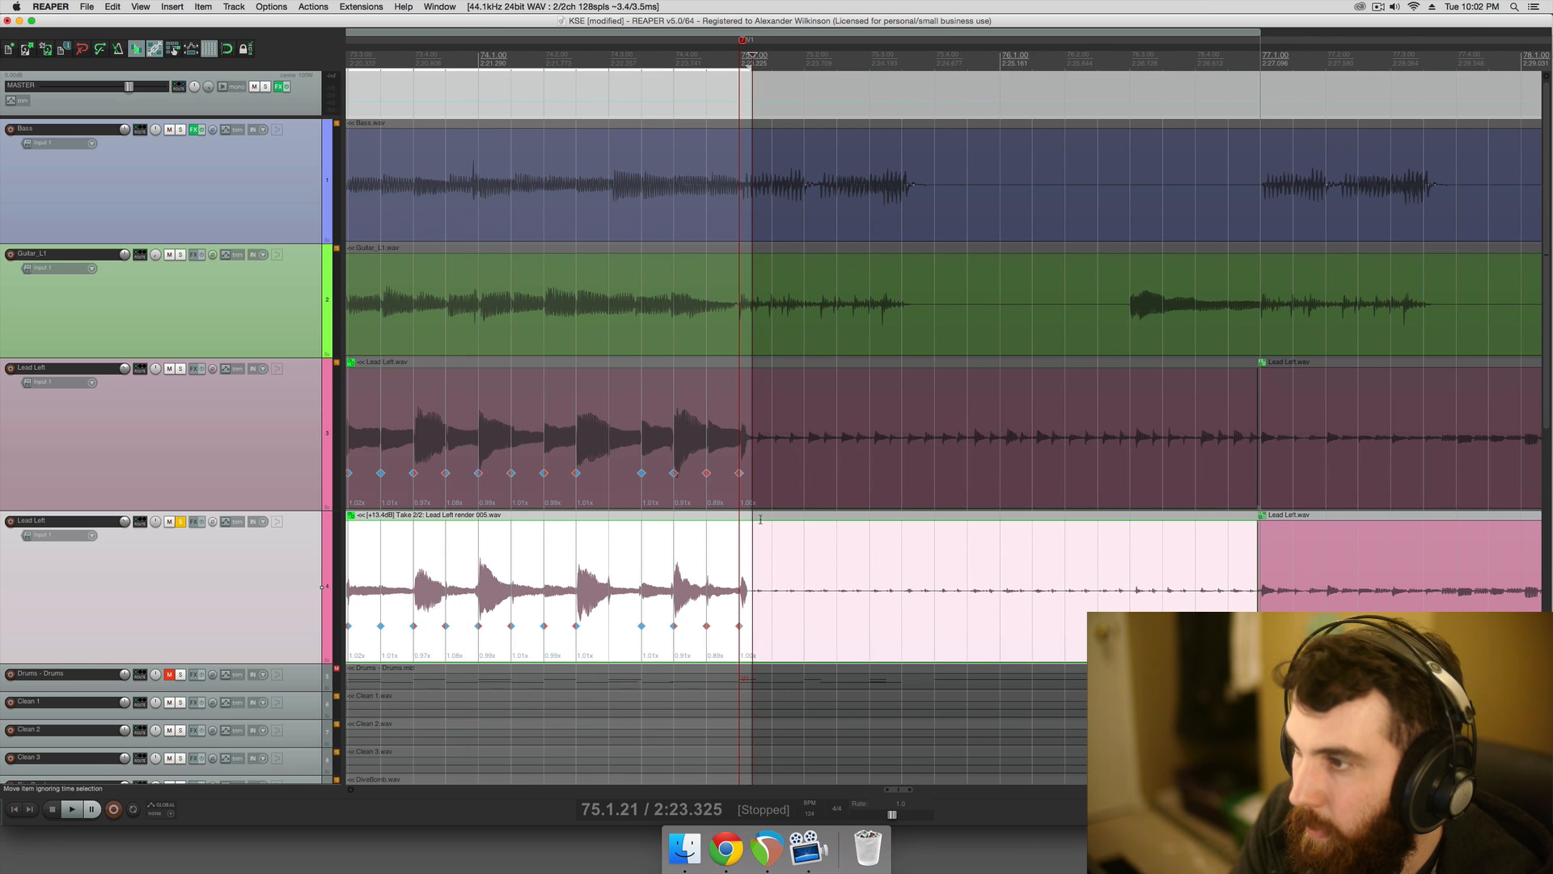
pyautogui.click(760, 493)
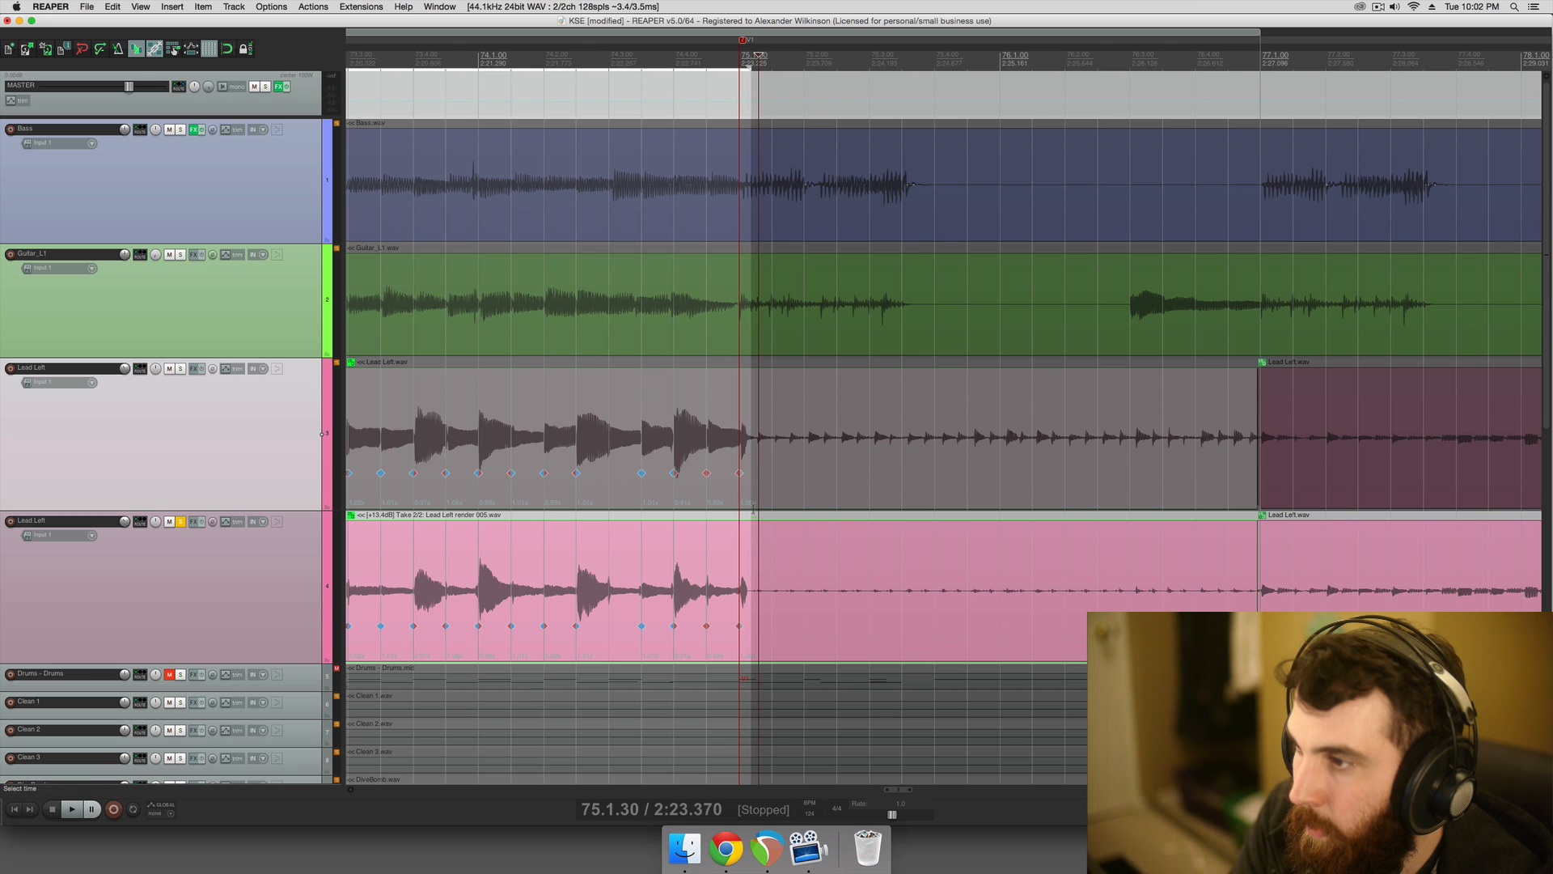
pyautogui.click(770, 601)
pyautogui.press('s')
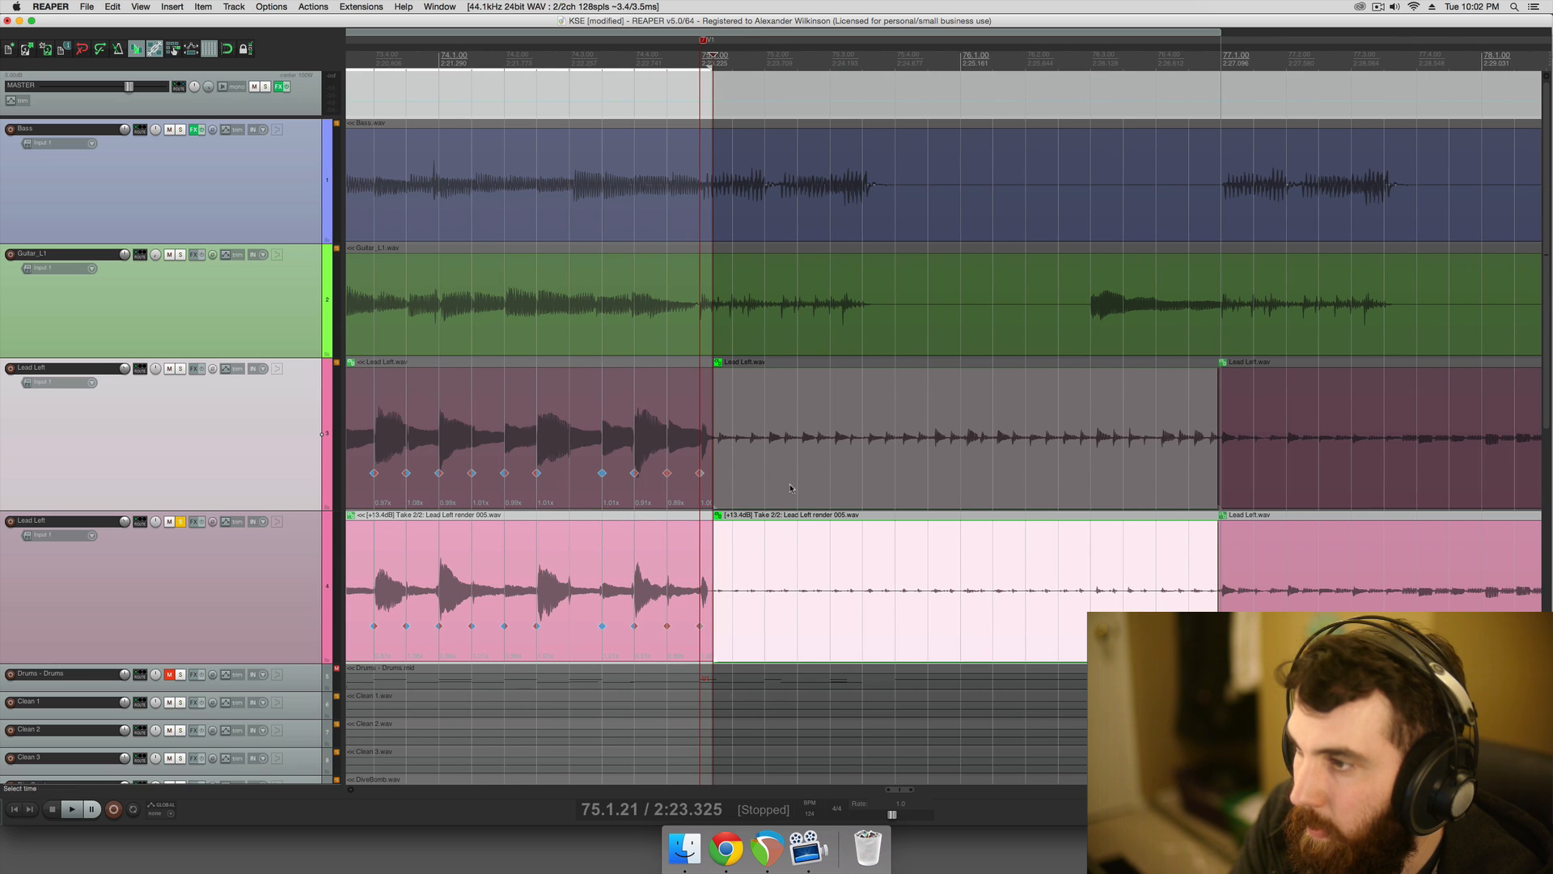
# - Glue the section after the split on each Lead Left track and group the two glued items
pyautogui.hscroll(1, 819, 515)
pyautogui.rightClick(831, 582)
pyautogui.click(864, 637)
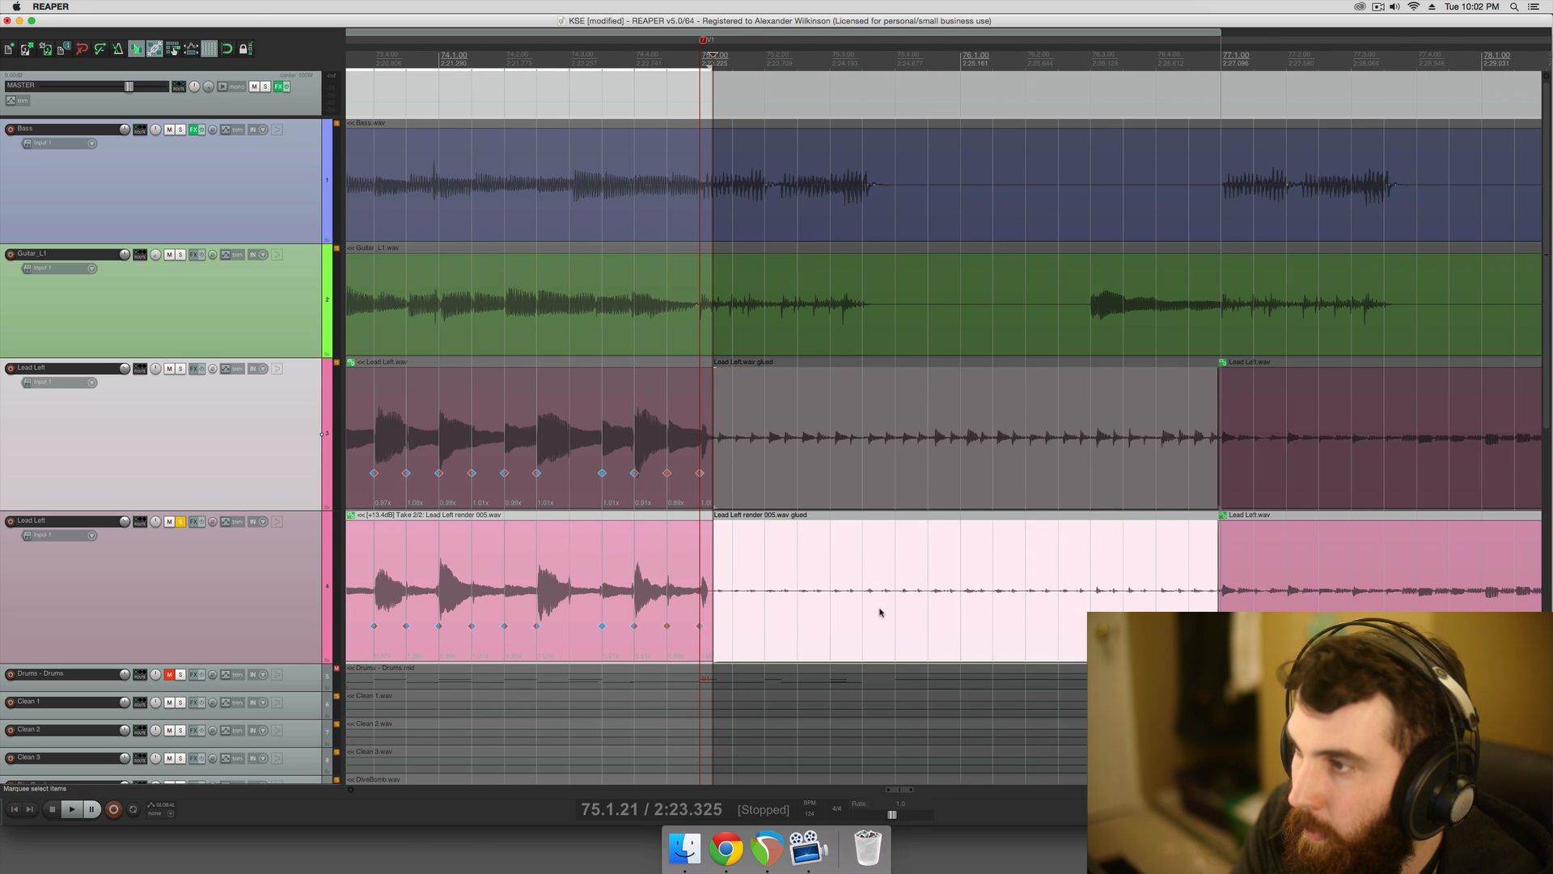
pyautogui.hscroll(4, 872, 603)
pyautogui.press('g')
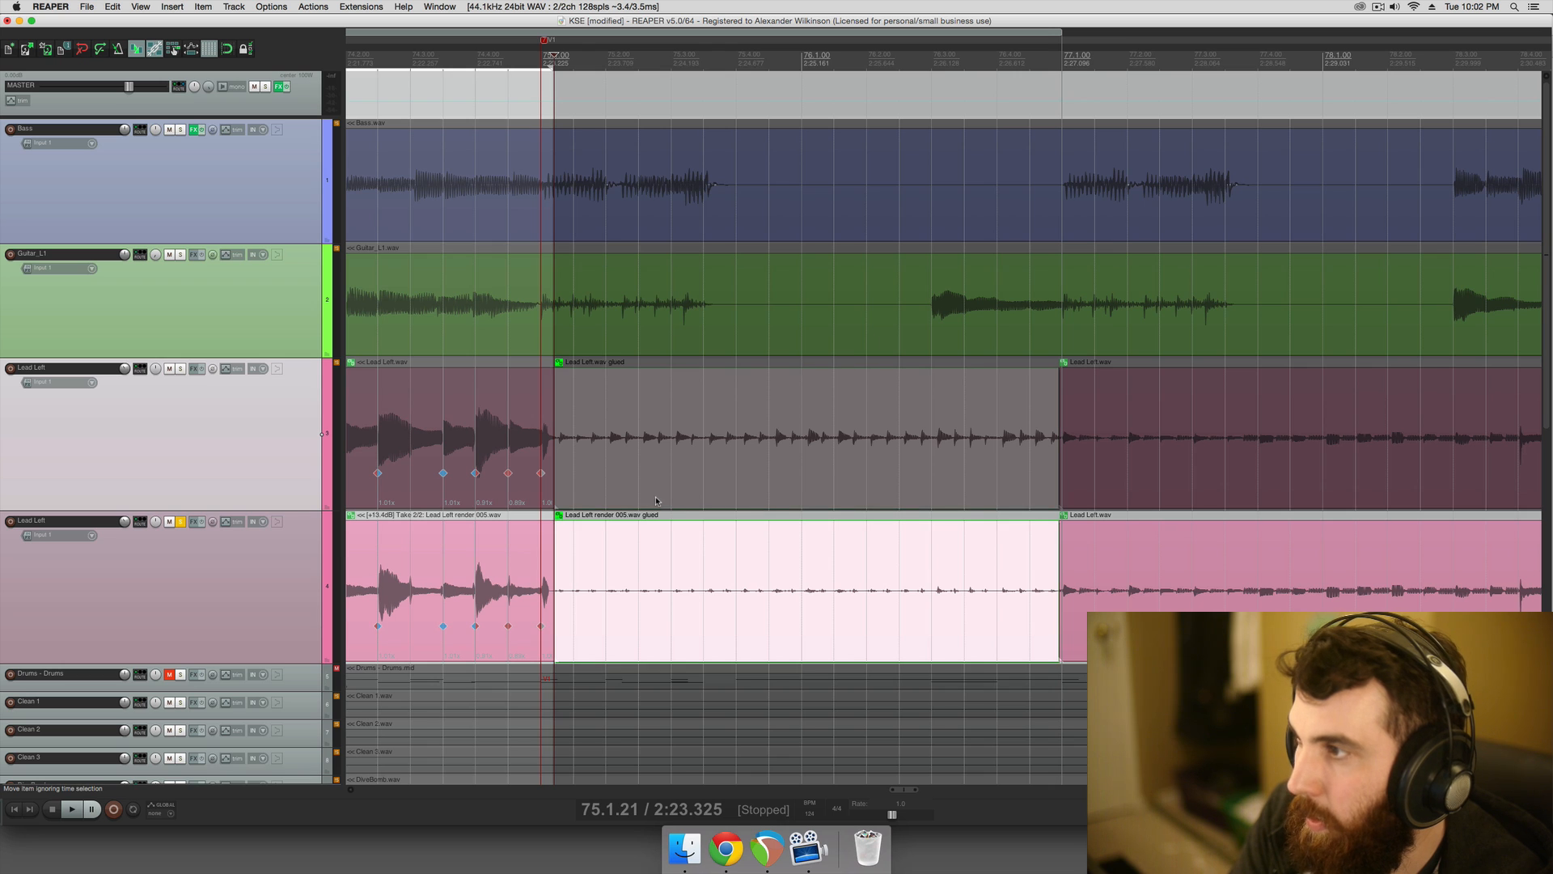
# - Raise the volume of the glued item on the duplicated Lead Left track by about 25.7 dB
pyautogui.hscroll(1, 663, 501)
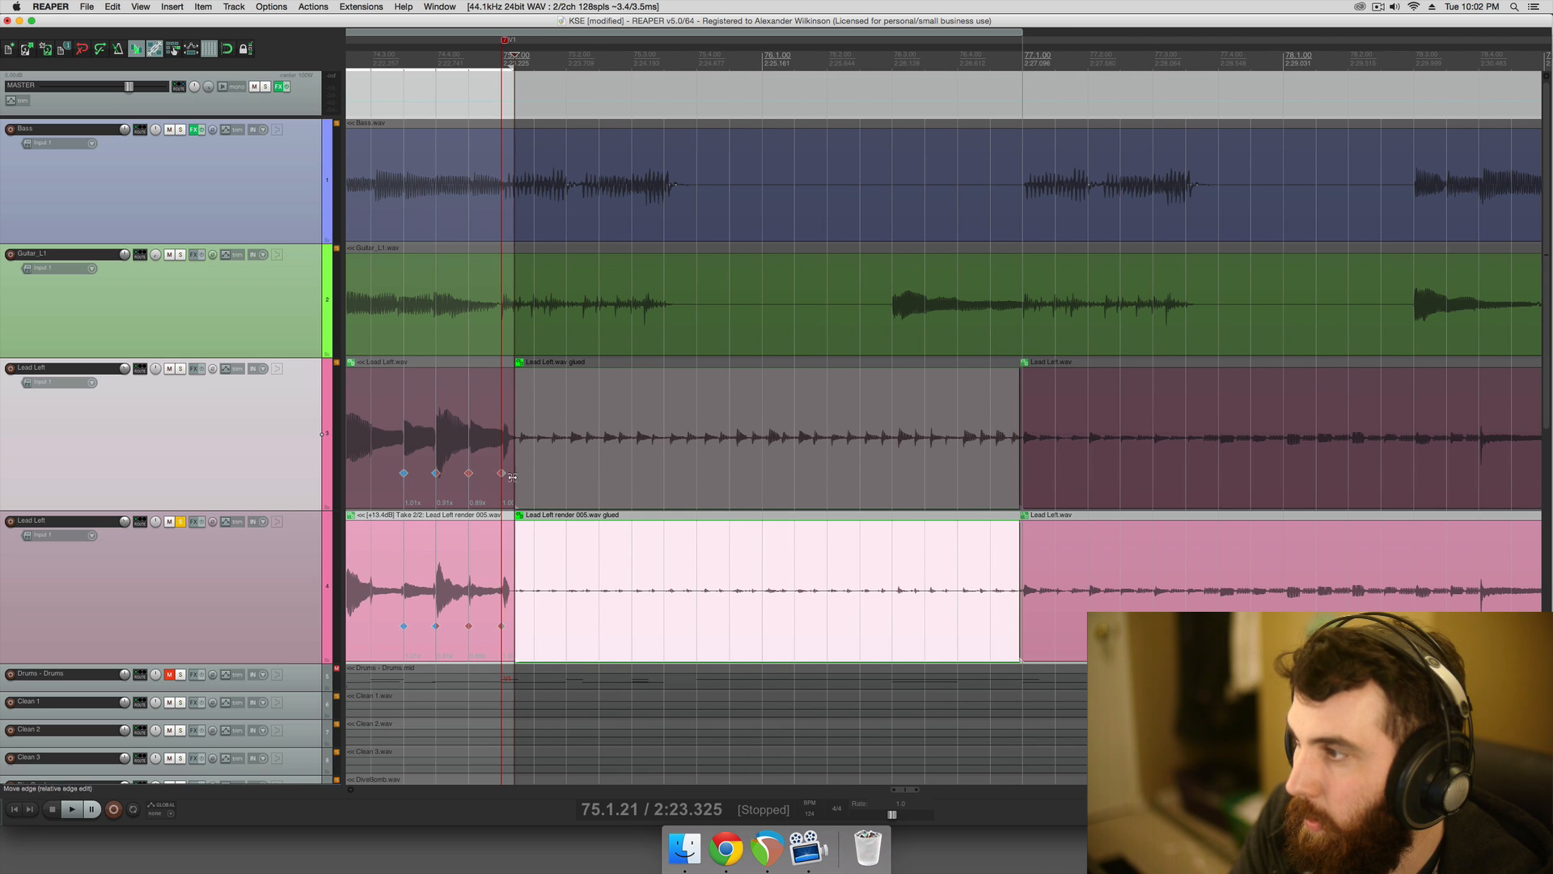
pyautogui.hscroll(1, 566, 493)
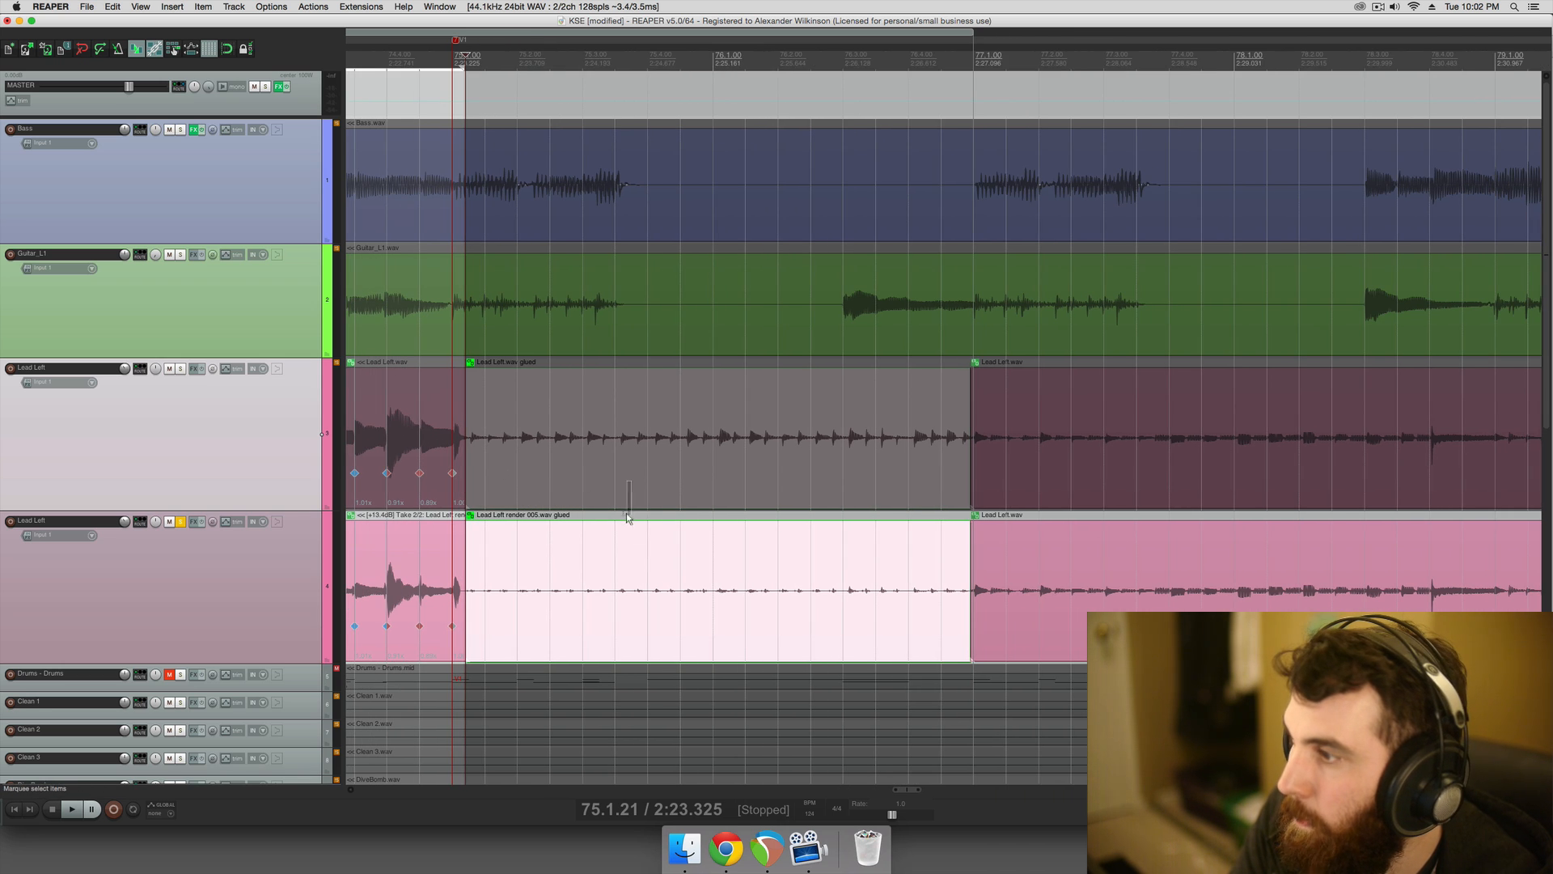
pyautogui.moveTo(626, 513); pyautogui.dragTo(626, 562)
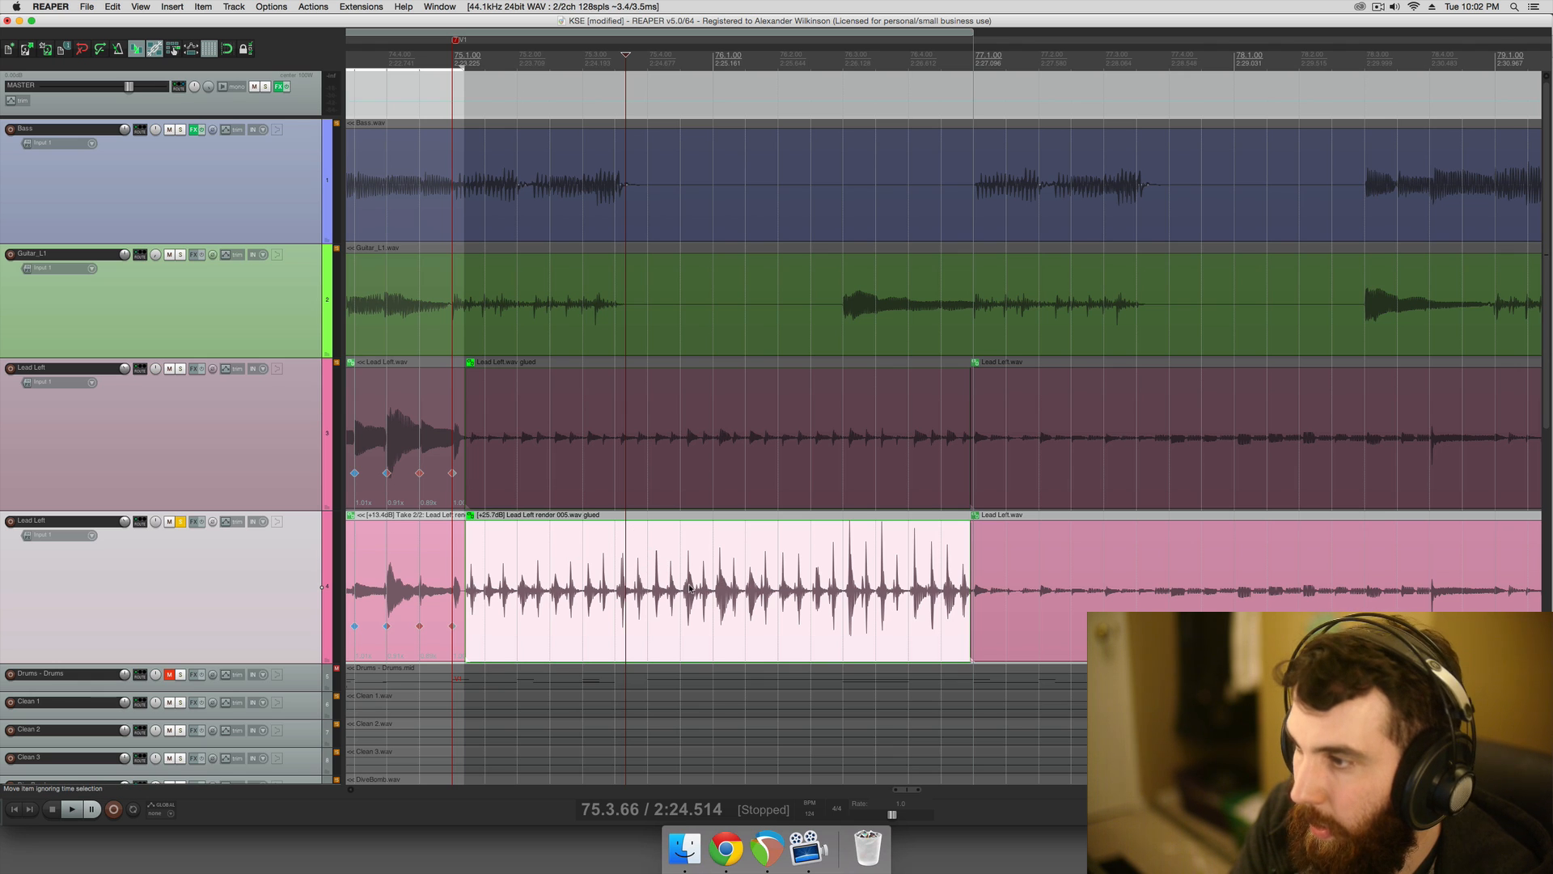
pyautogui.click(686, 496)
pyautogui.keyDown('shift'); pyautogui.click(745, 588); pyautogui.keyUp('shift')
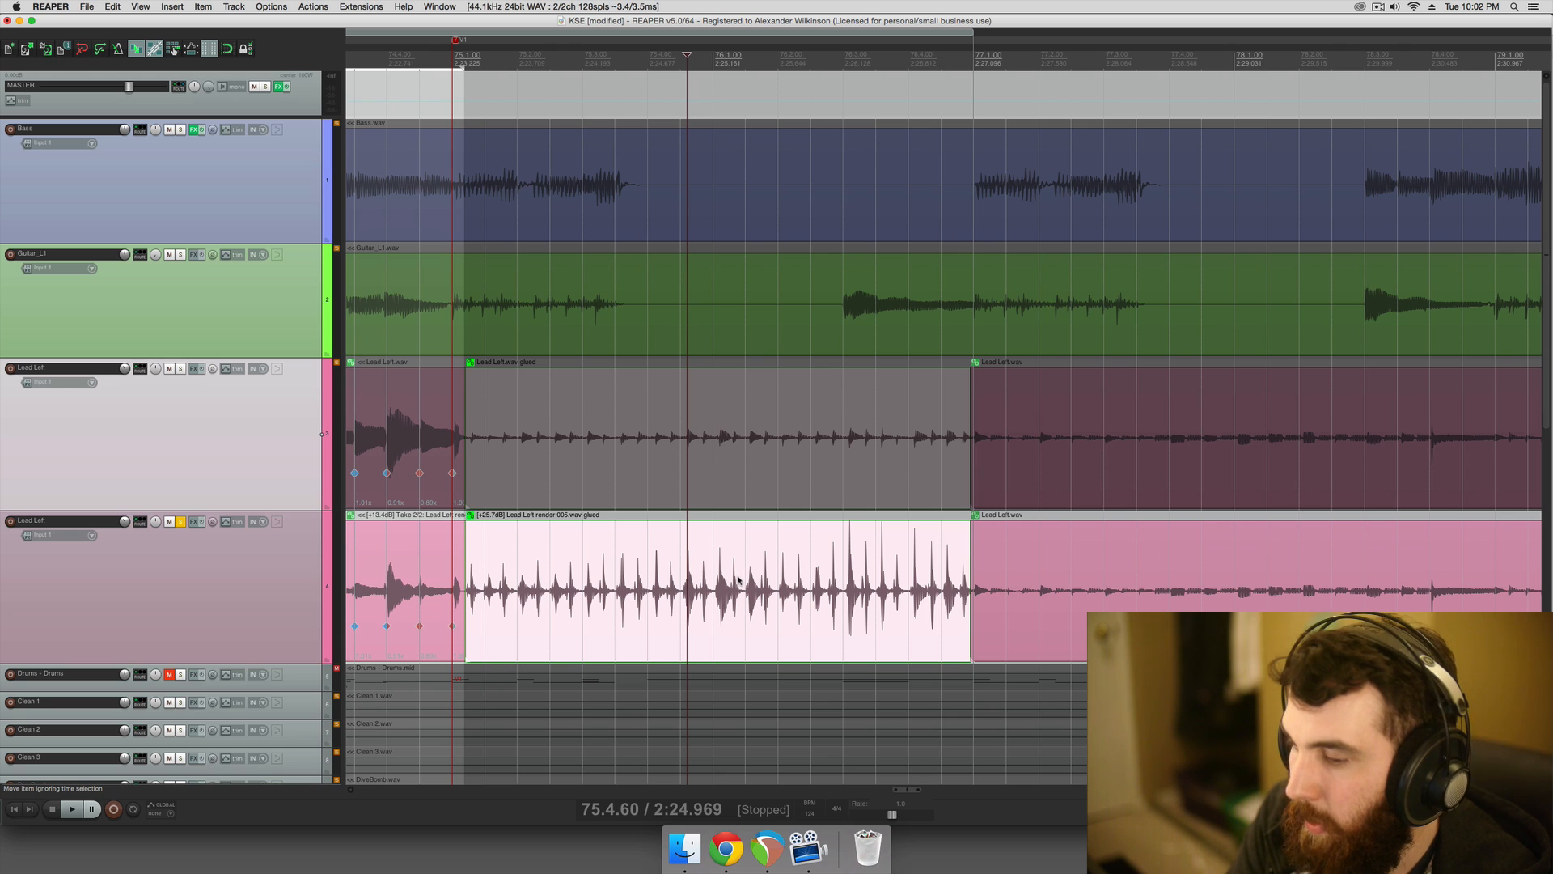
# - Open Dynamic split for the glued item on the duplicated Lead Left track and inspect the proposed split points along its waveform
pyautogui.click(578, 589)
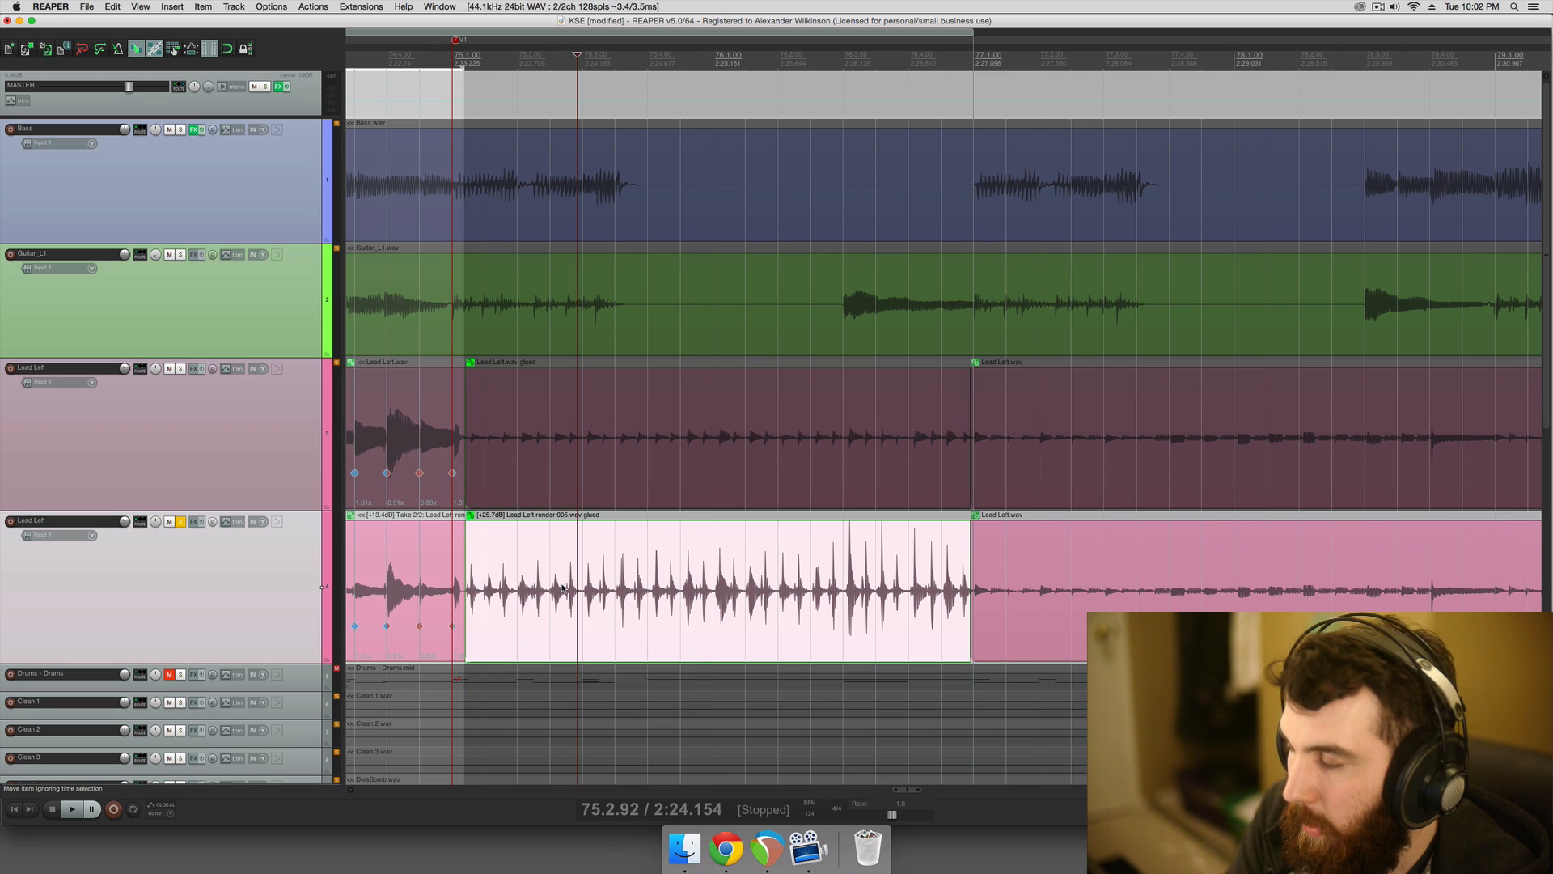
pyautogui.press('d')
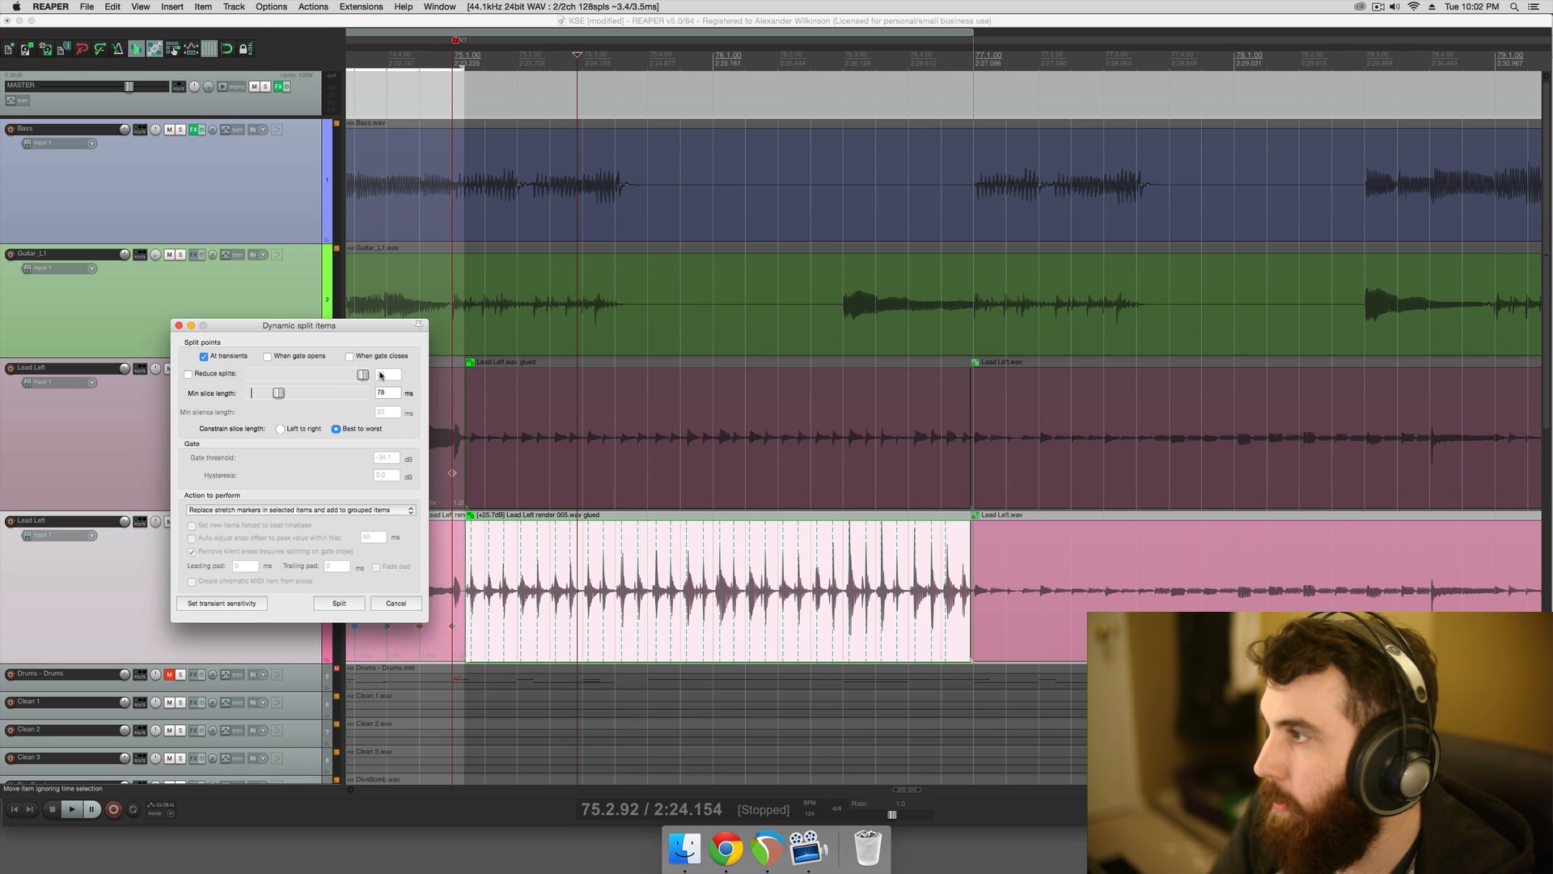
pyautogui.moveTo(372, 325); pyautogui.dragTo(314, 229)
pyautogui.click(594, 581)
pyautogui.scroll(1, 594, 581)
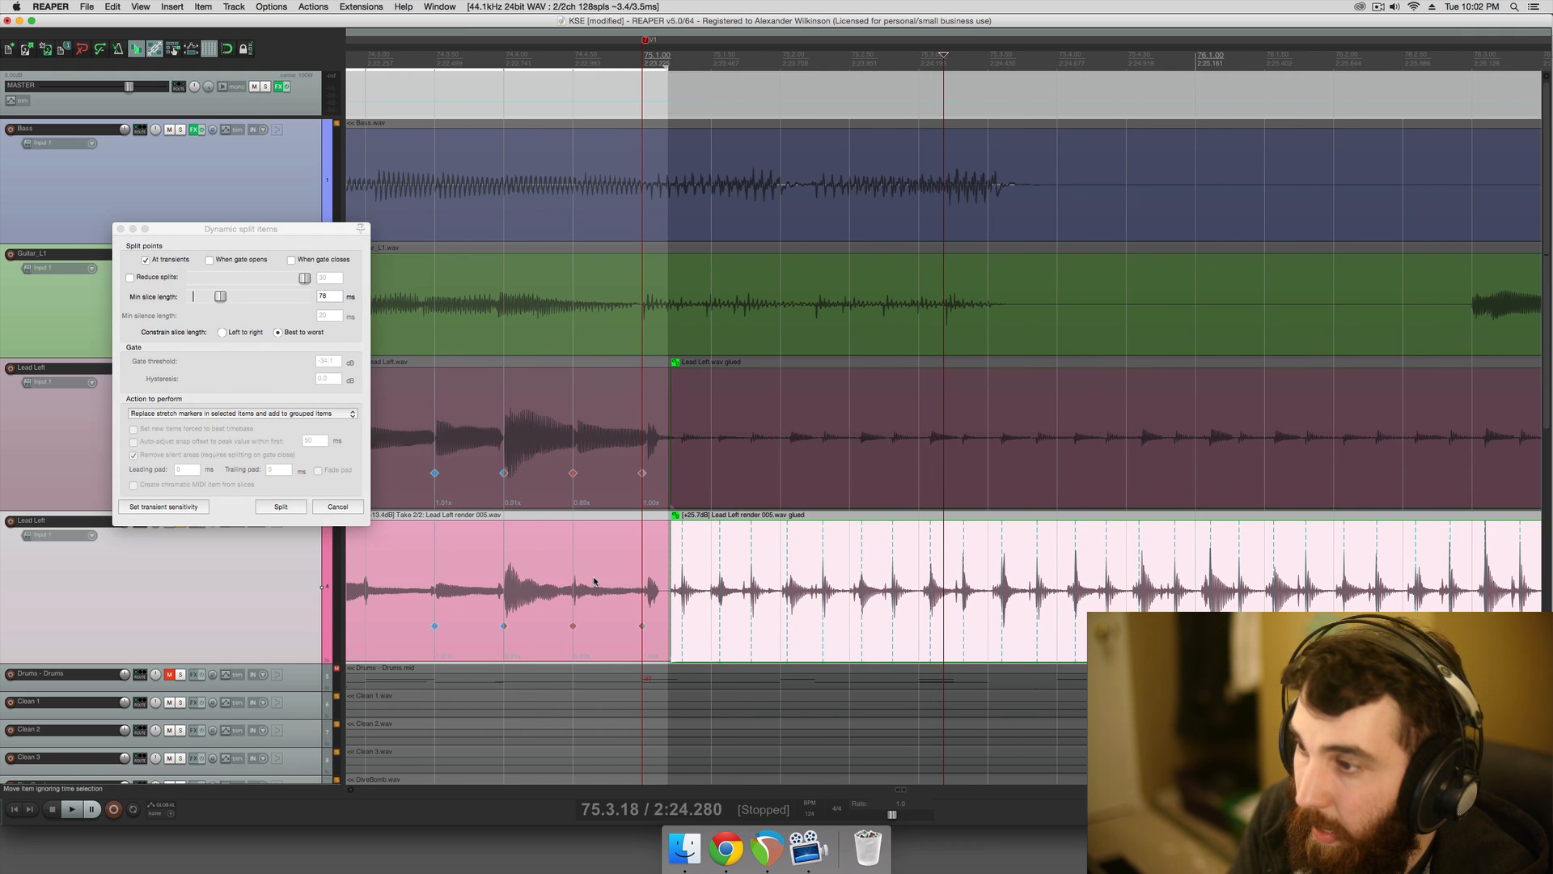
pyautogui.hscroll(5, 594, 581)
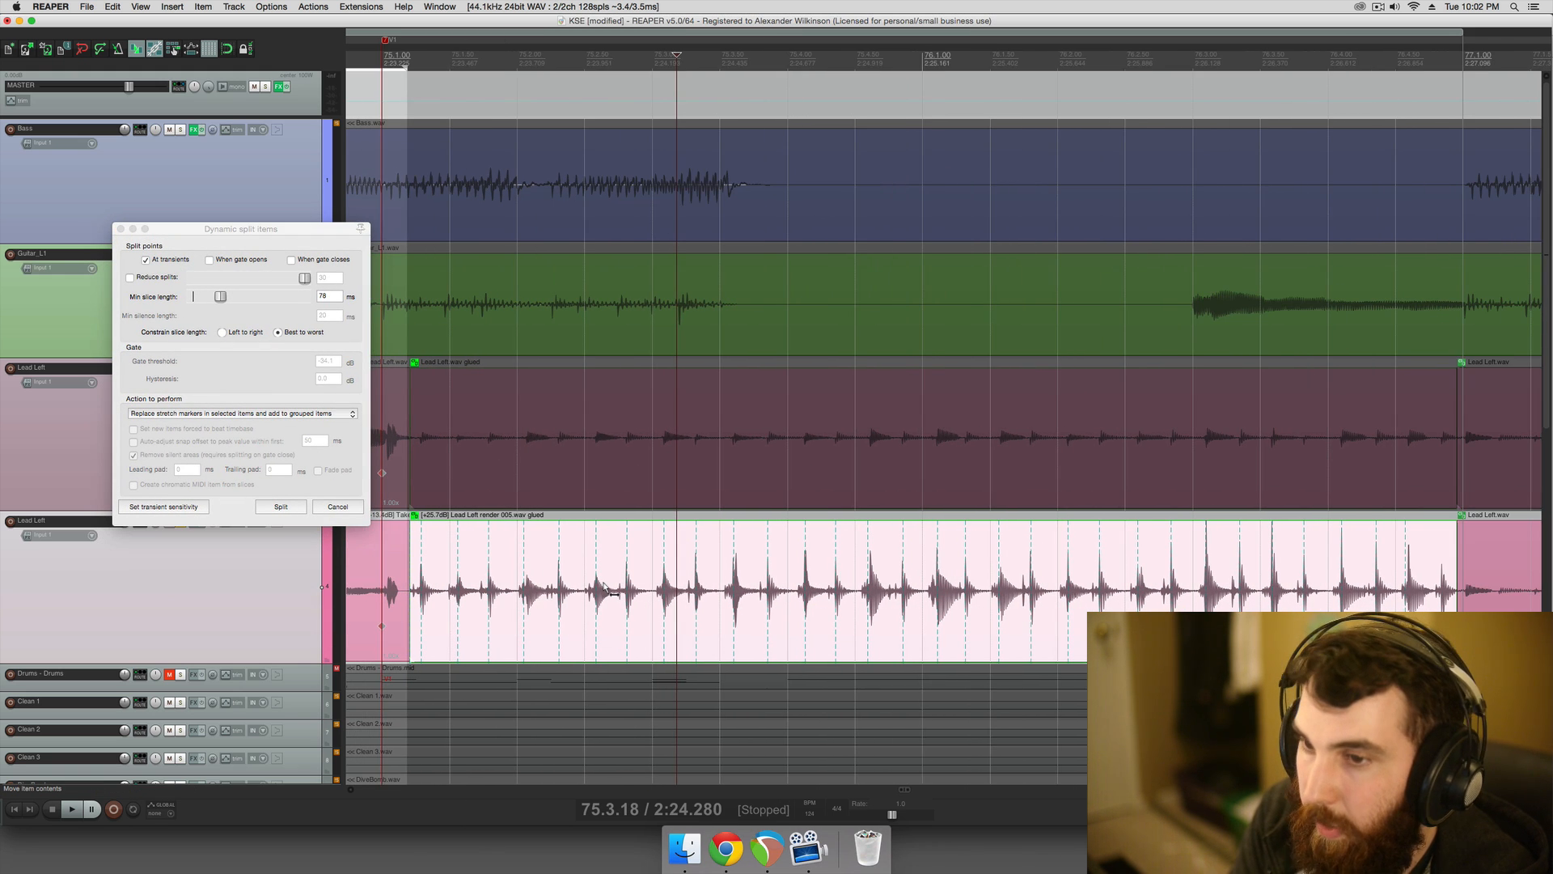
pyautogui.hscroll(1, 605, 586)
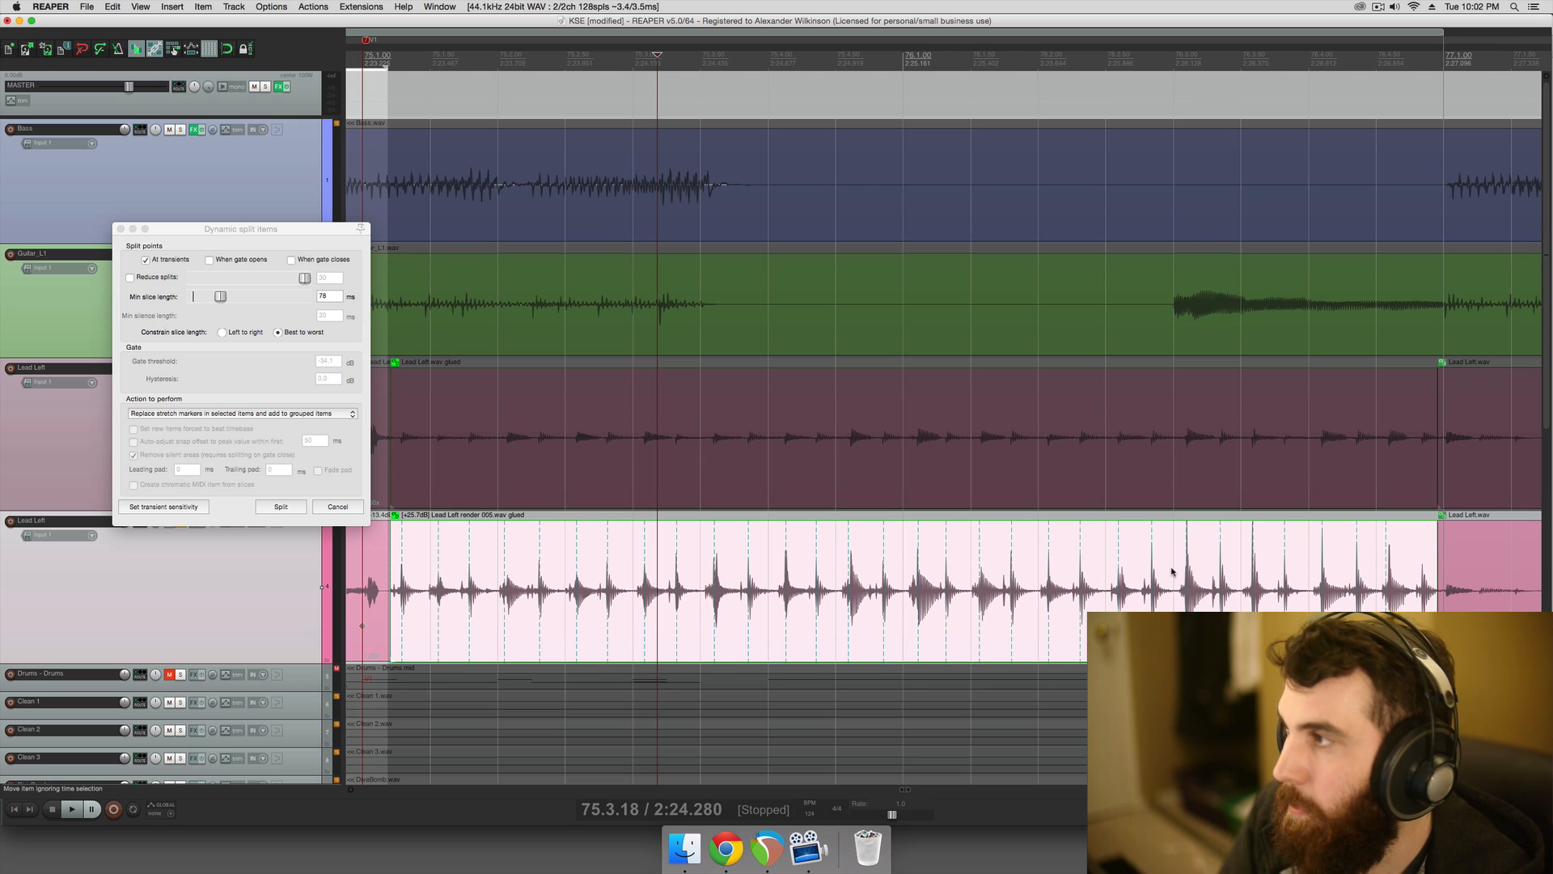
# - Set the transient detection threshold to -21.2 dB and the minimum slice length to 82 ms
pyautogui.click(192, 508)
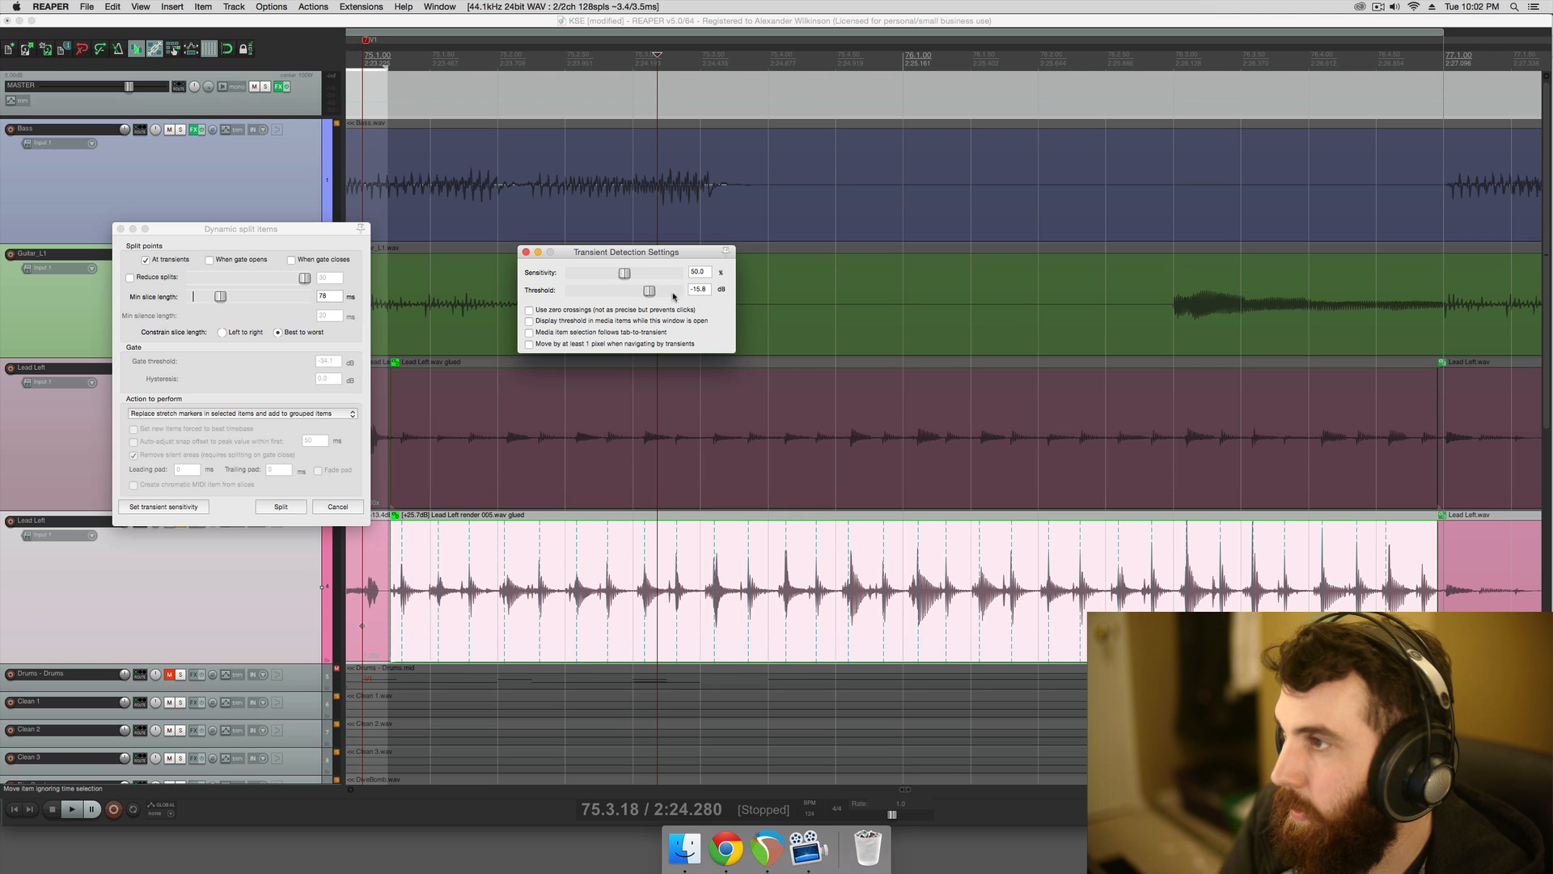
pyautogui.moveTo(647, 298); pyautogui.dragTo(624, 295)
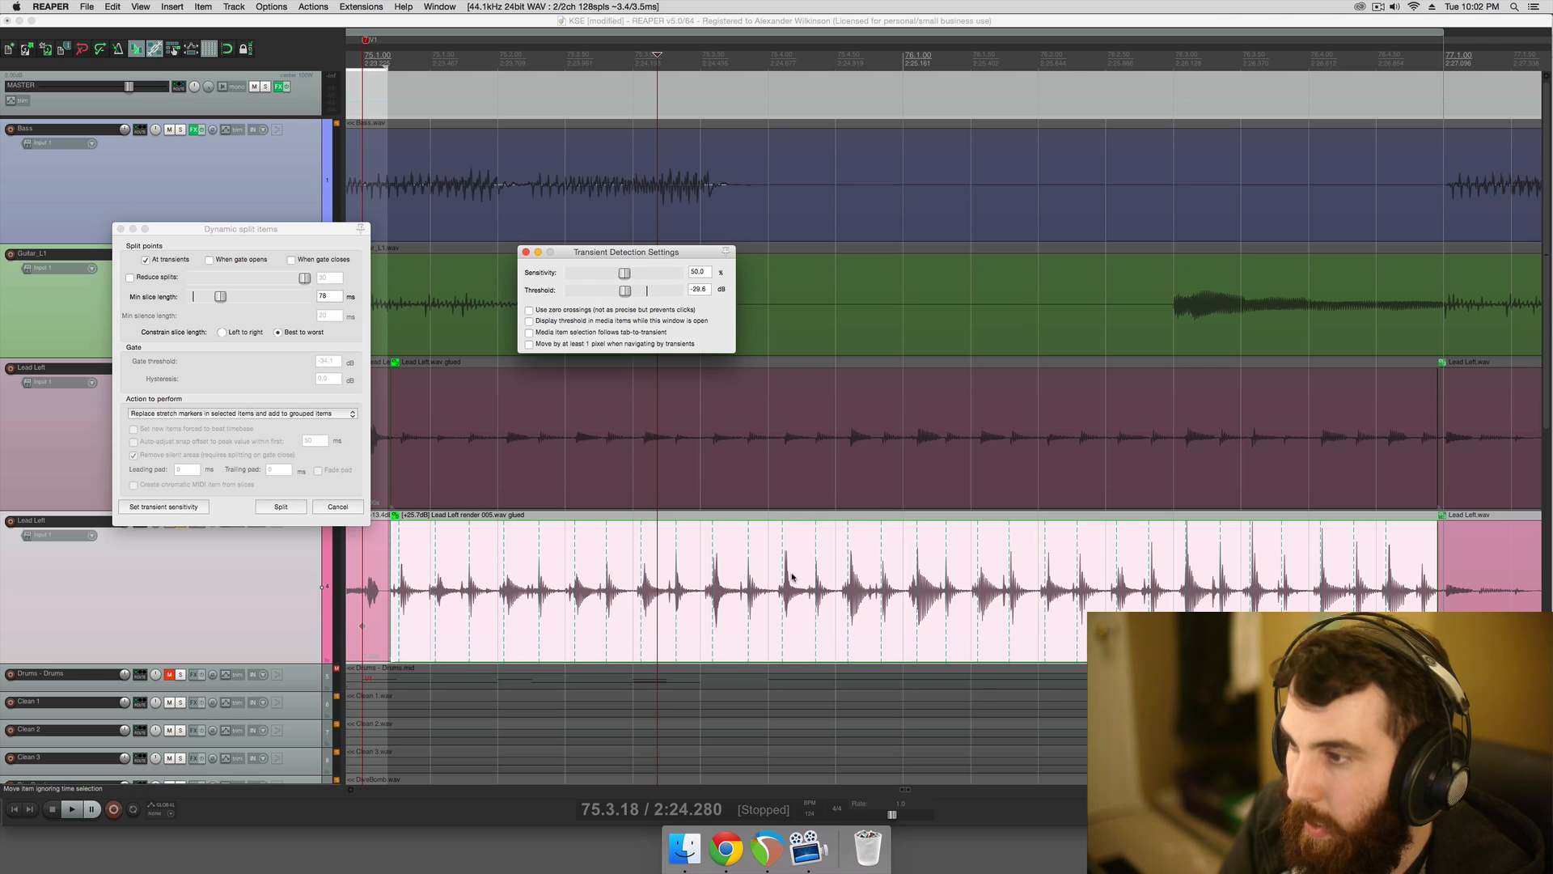
pyautogui.moveTo(624, 292); pyautogui.dragTo(635, 296)
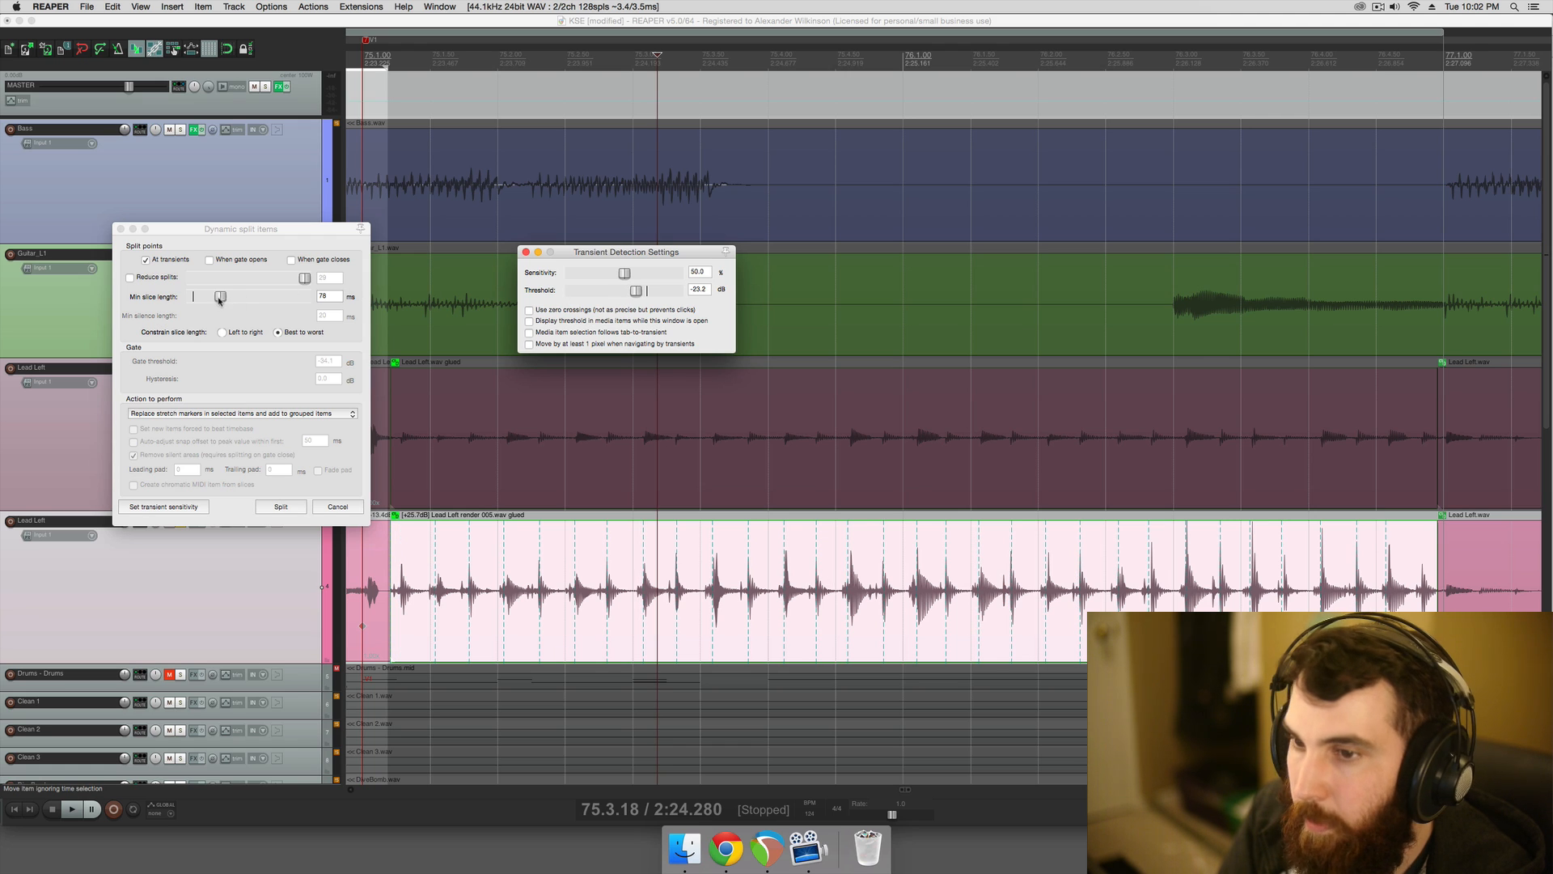
pyautogui.moveTo(220, 301); pyautogui.dragTo(215, 303)
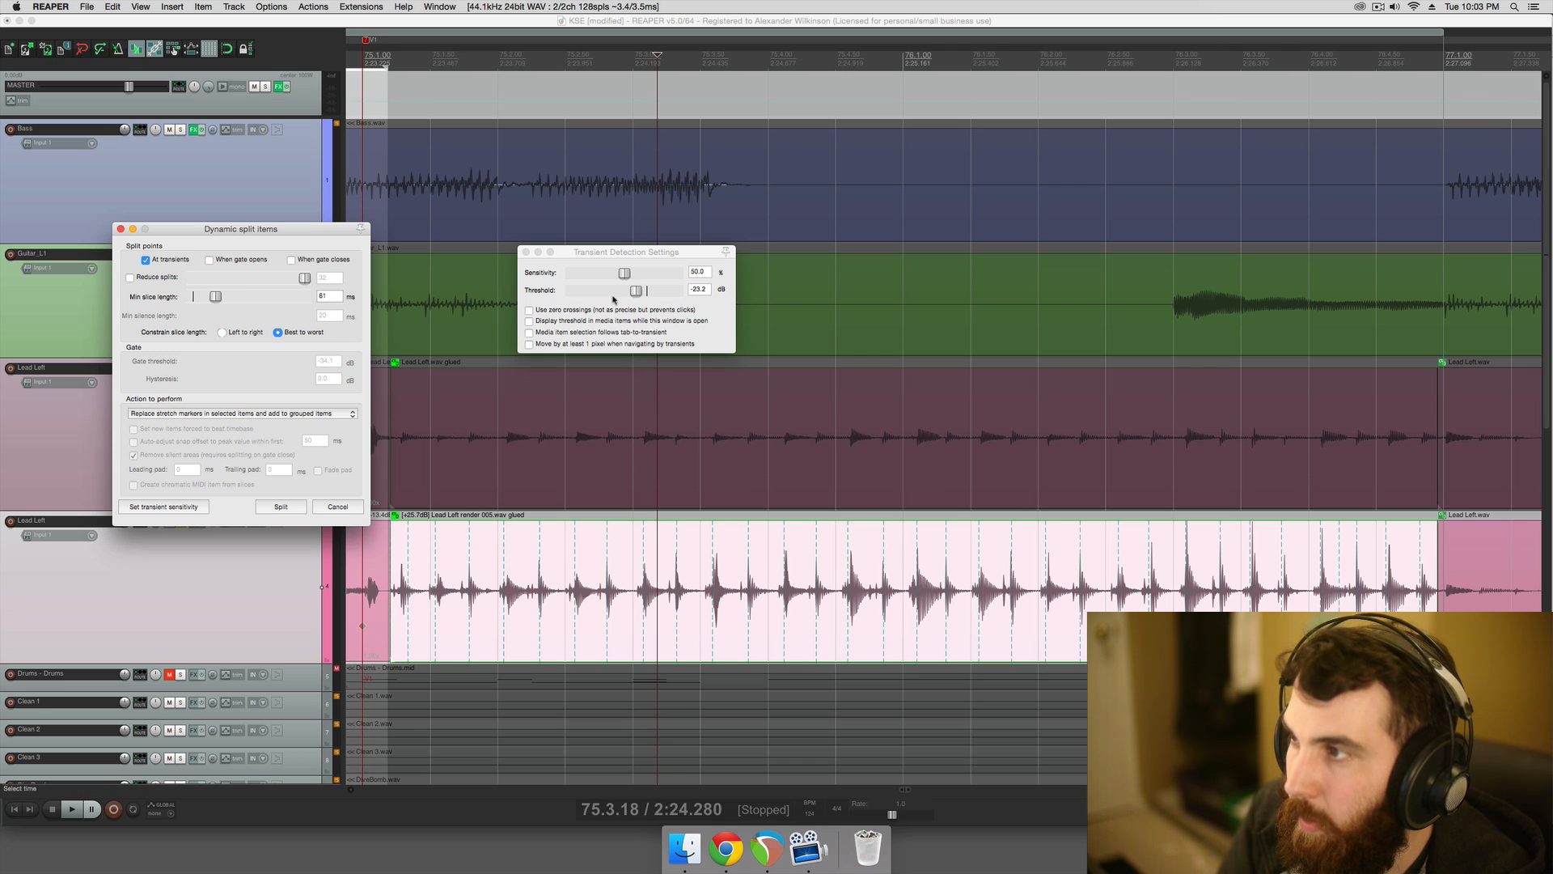
pyautogui.moveTo(637, 292); pyautogui.dragTo(640, 295)
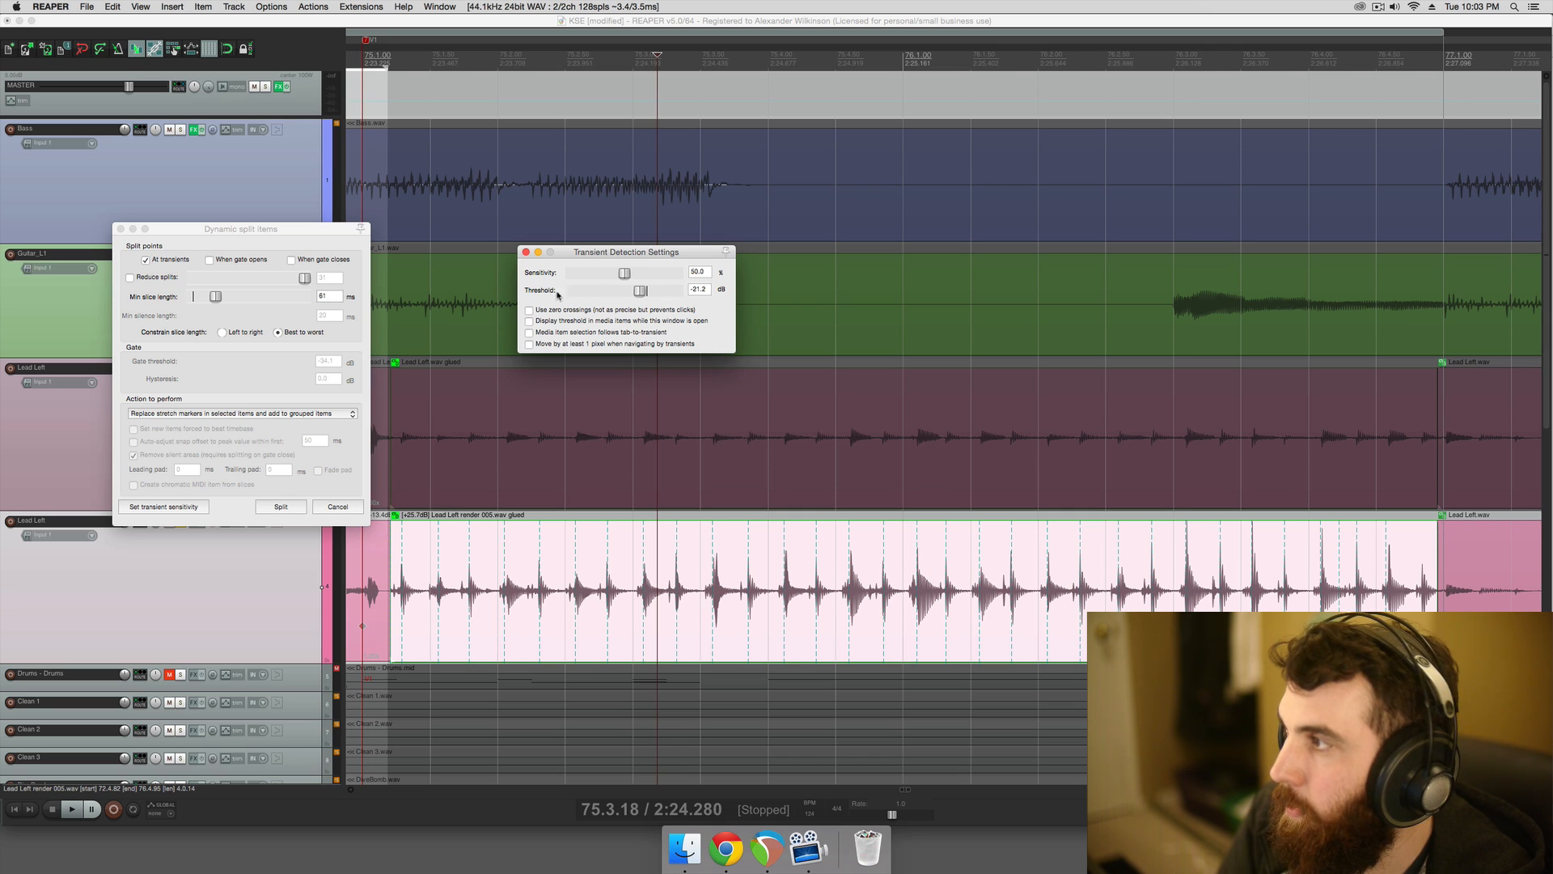
pyautogui.moveTo(215, 297); pyautogui.dragTo(220, 301)
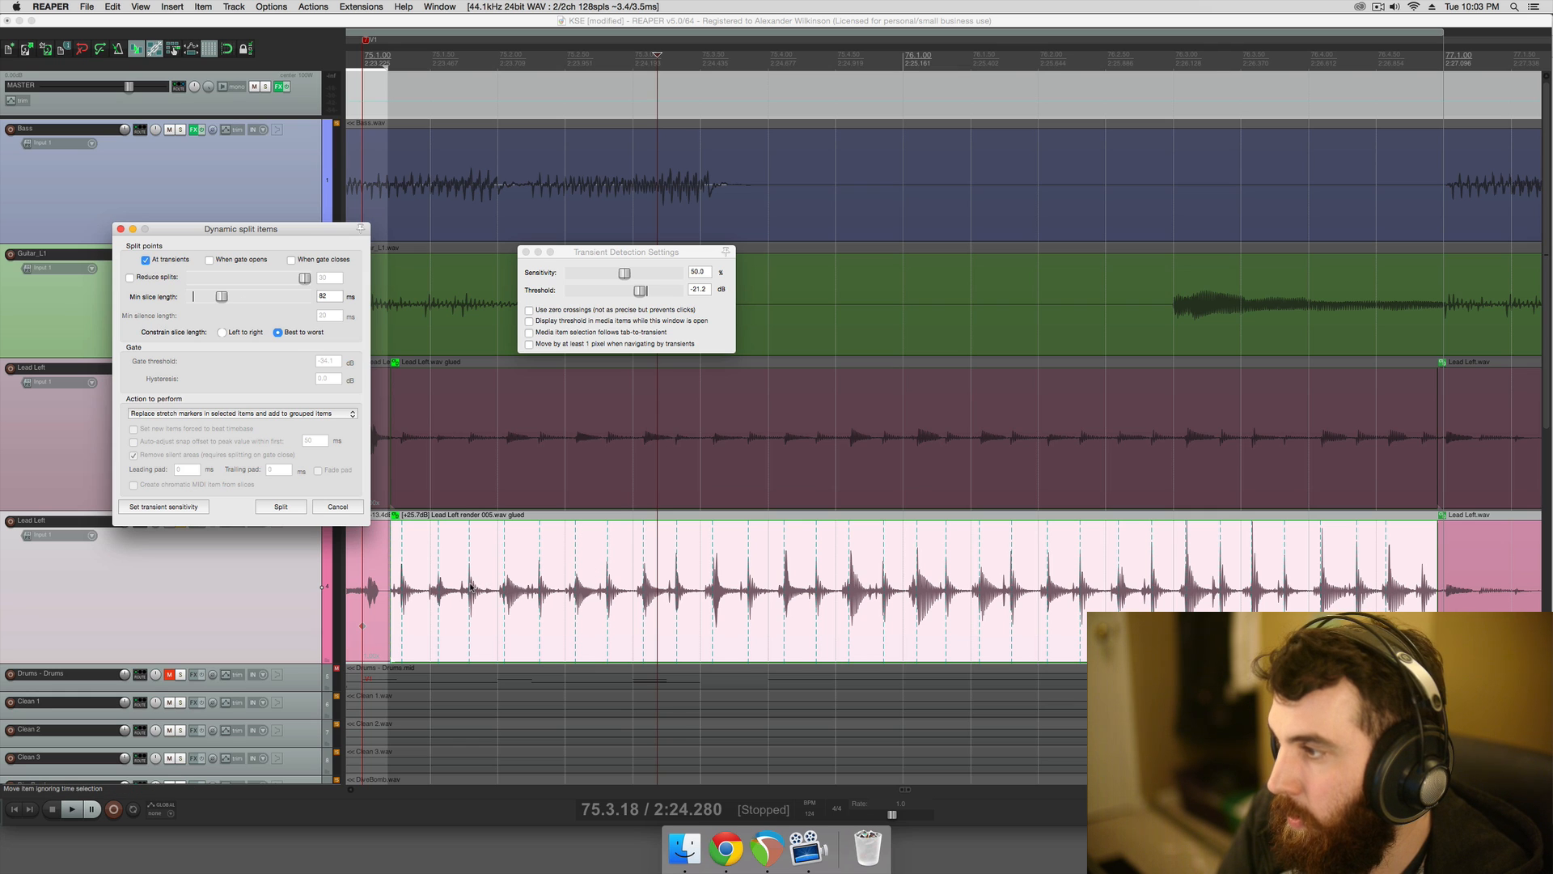
# - Apply the dynamic split with the action that replaces stretch markers in selected items and adds them to grouped items
pyautogui.click(231, 414)
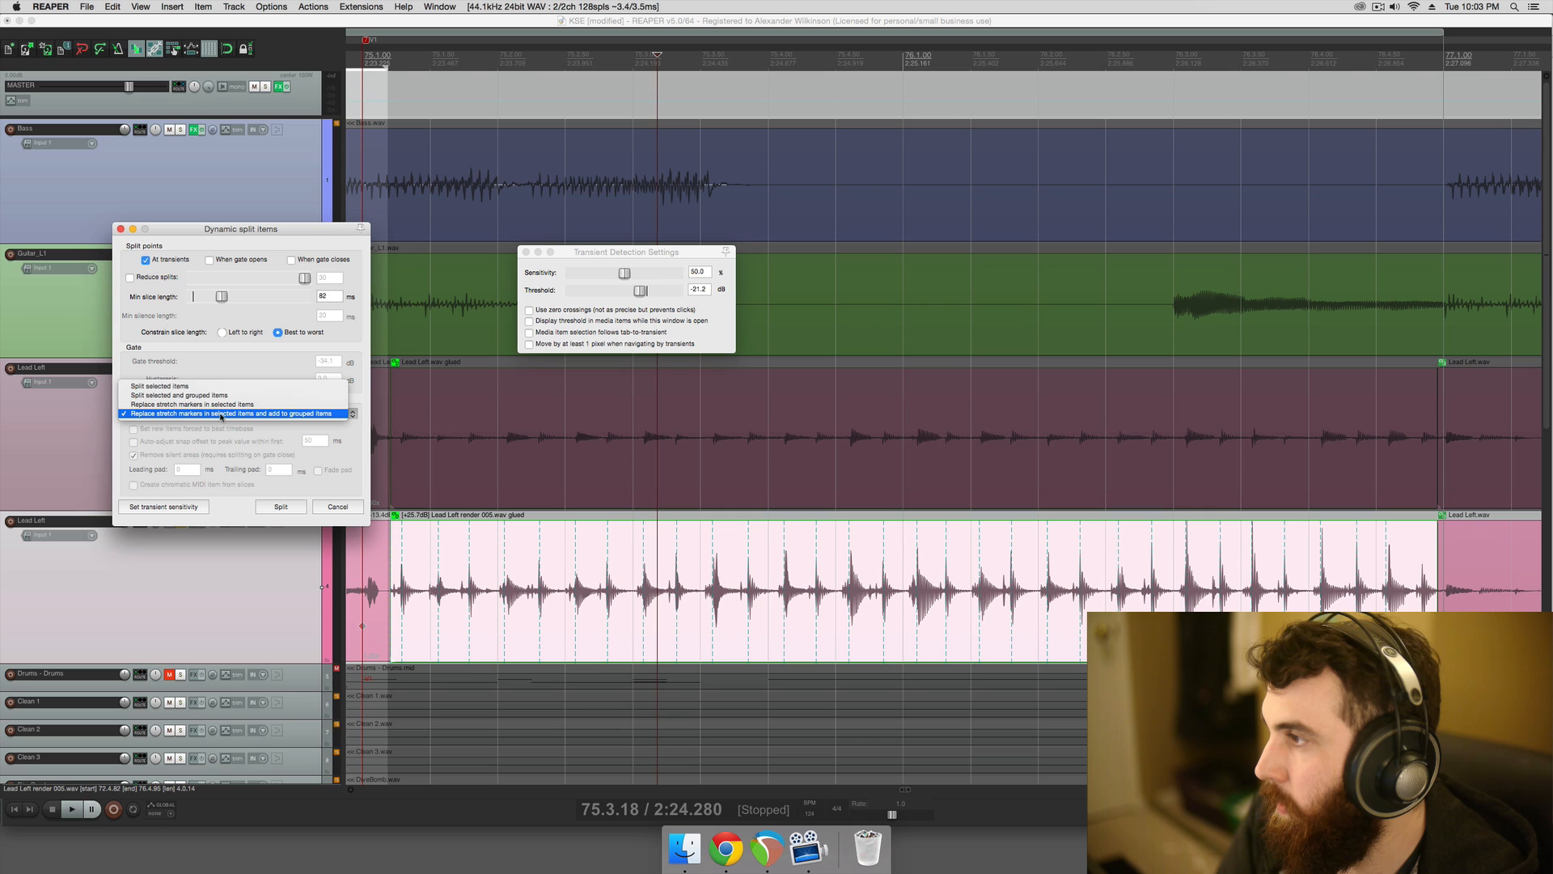
pyautogui.click(328, 414)
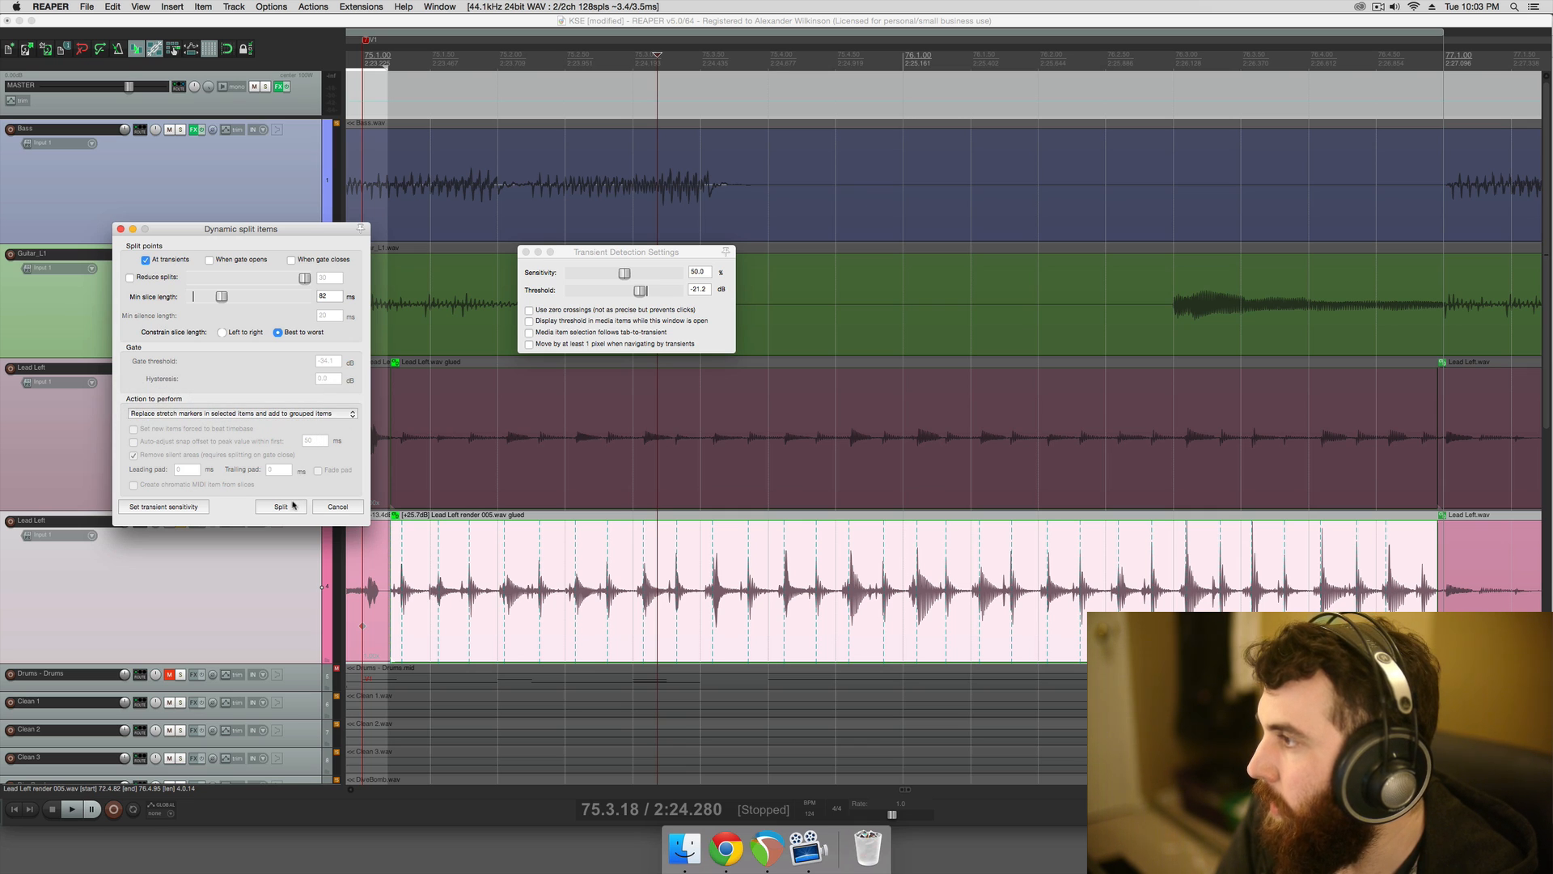
pyautogui.click(281, 507)
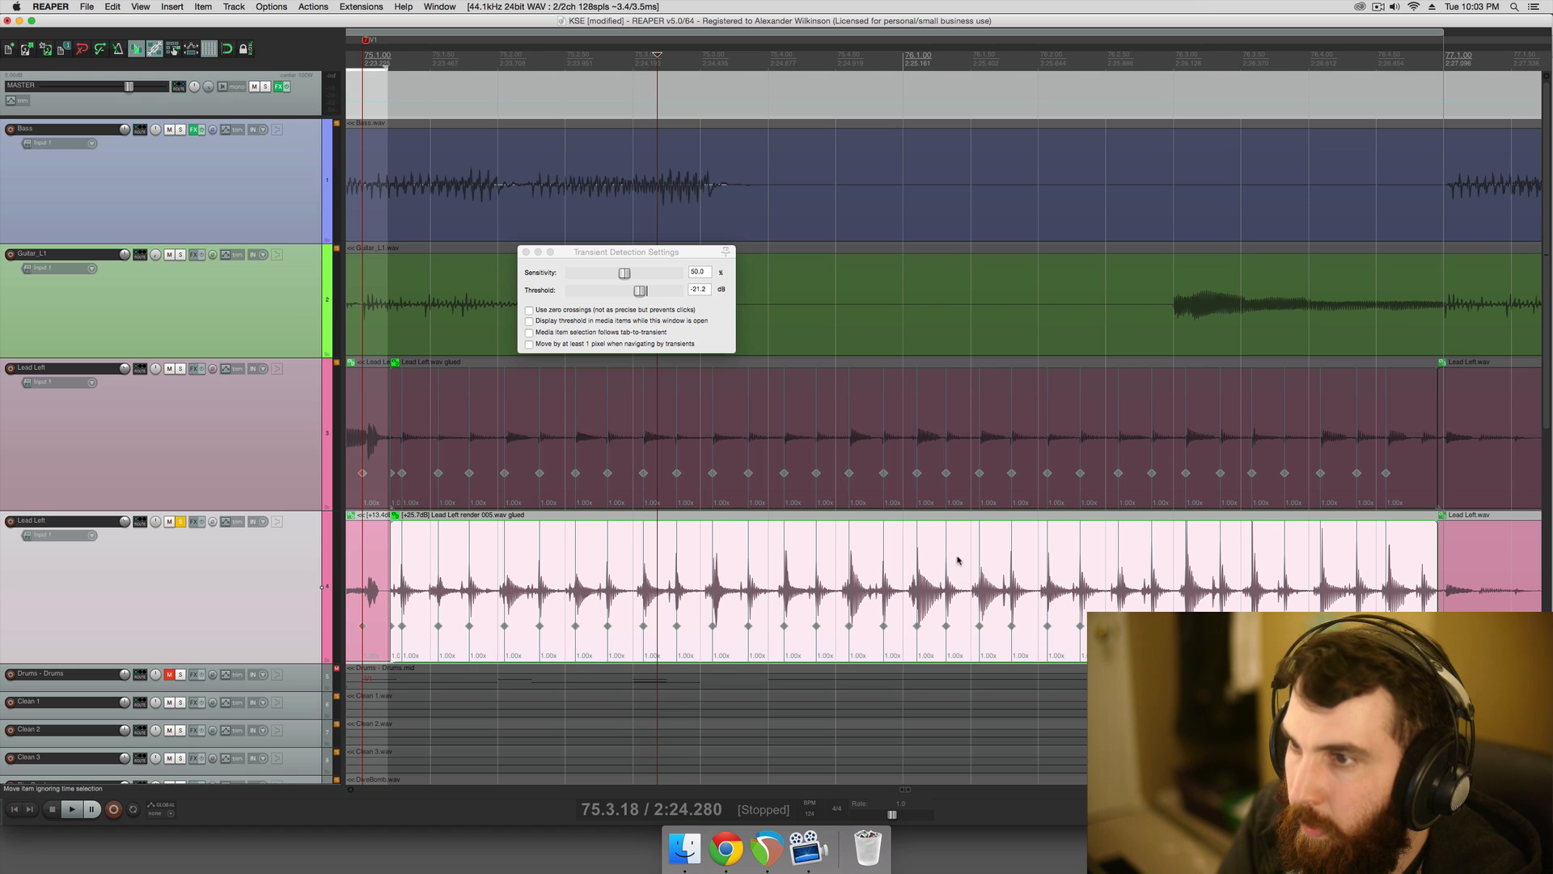
# - Set the time selection to the glued Lead Left section from 75.1.21 and close the transient detection settings
pyautogui.click(1068, 428)
pyautogui.moveTo(789, 459); pyautogui.dragTo(576, 415)
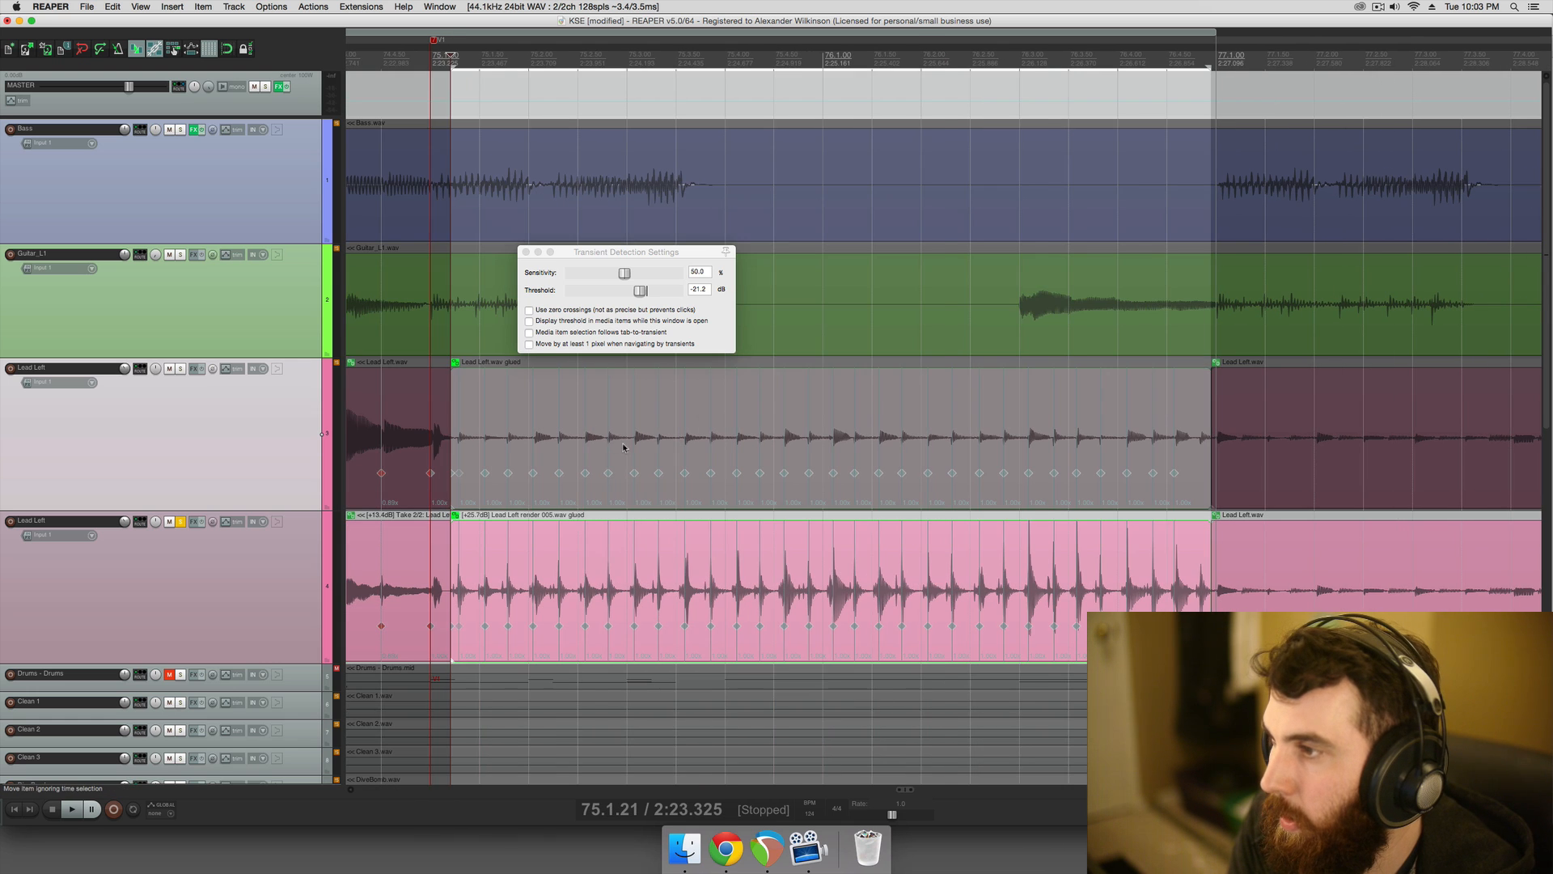
pyautogui.hscroll(-10, 623, 447)
pyautogui.click(525, 252)
pyautogui.hscroll(7, 866, 528)
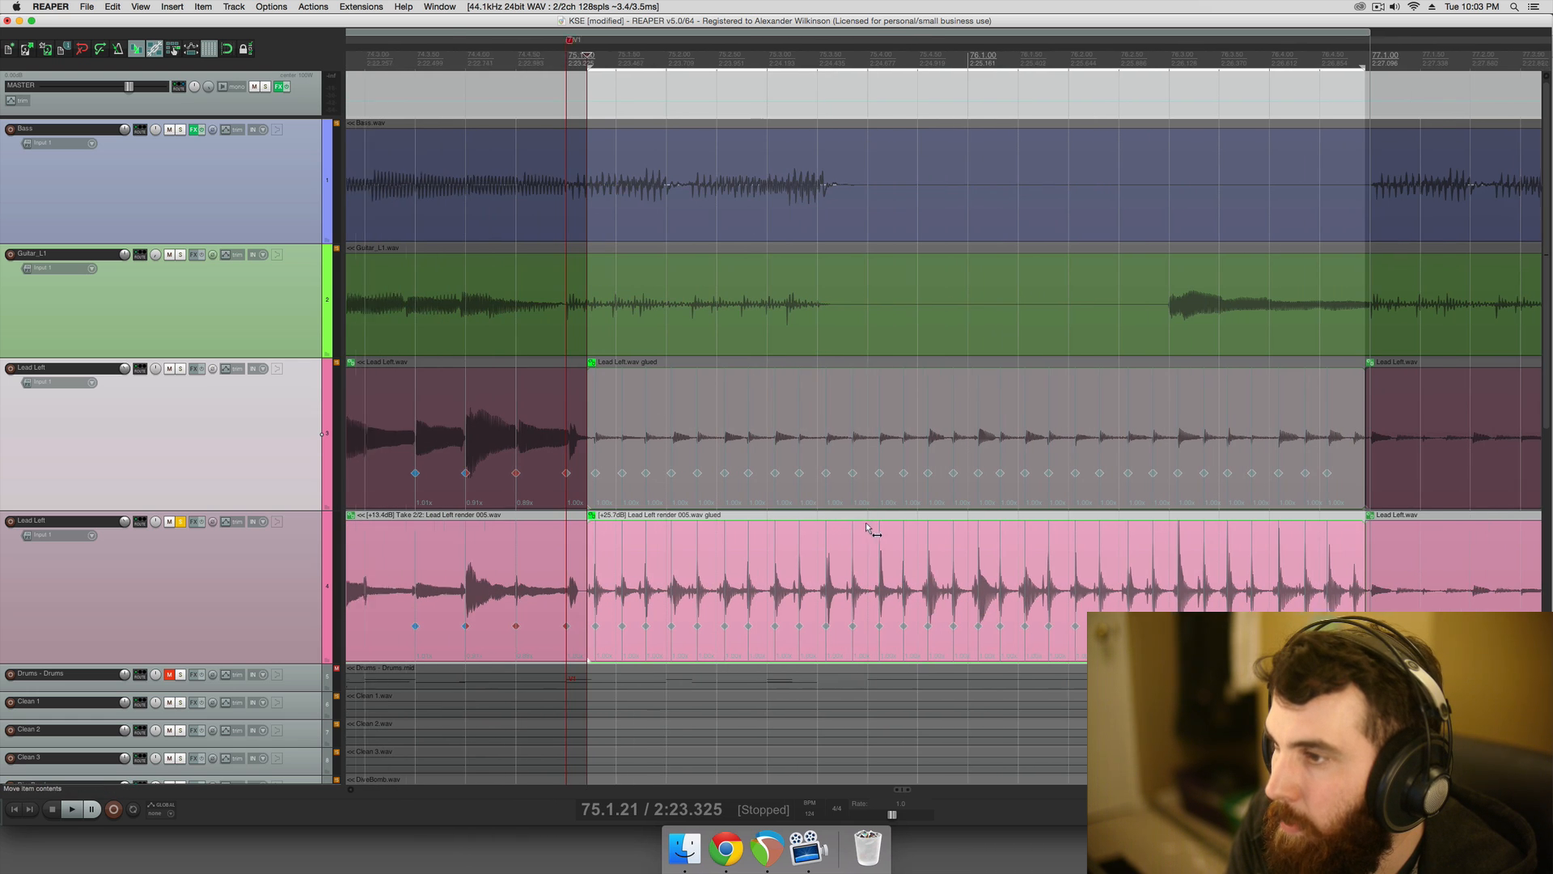
pyautogui.hscroll(2, 866, 528)
# - Shift the grouped glued Lead Left items slightly earlier and snap their stretch markers to the grid
pyautogui.moveTo(828, 460); pyautogui.dragTo(861, 446)
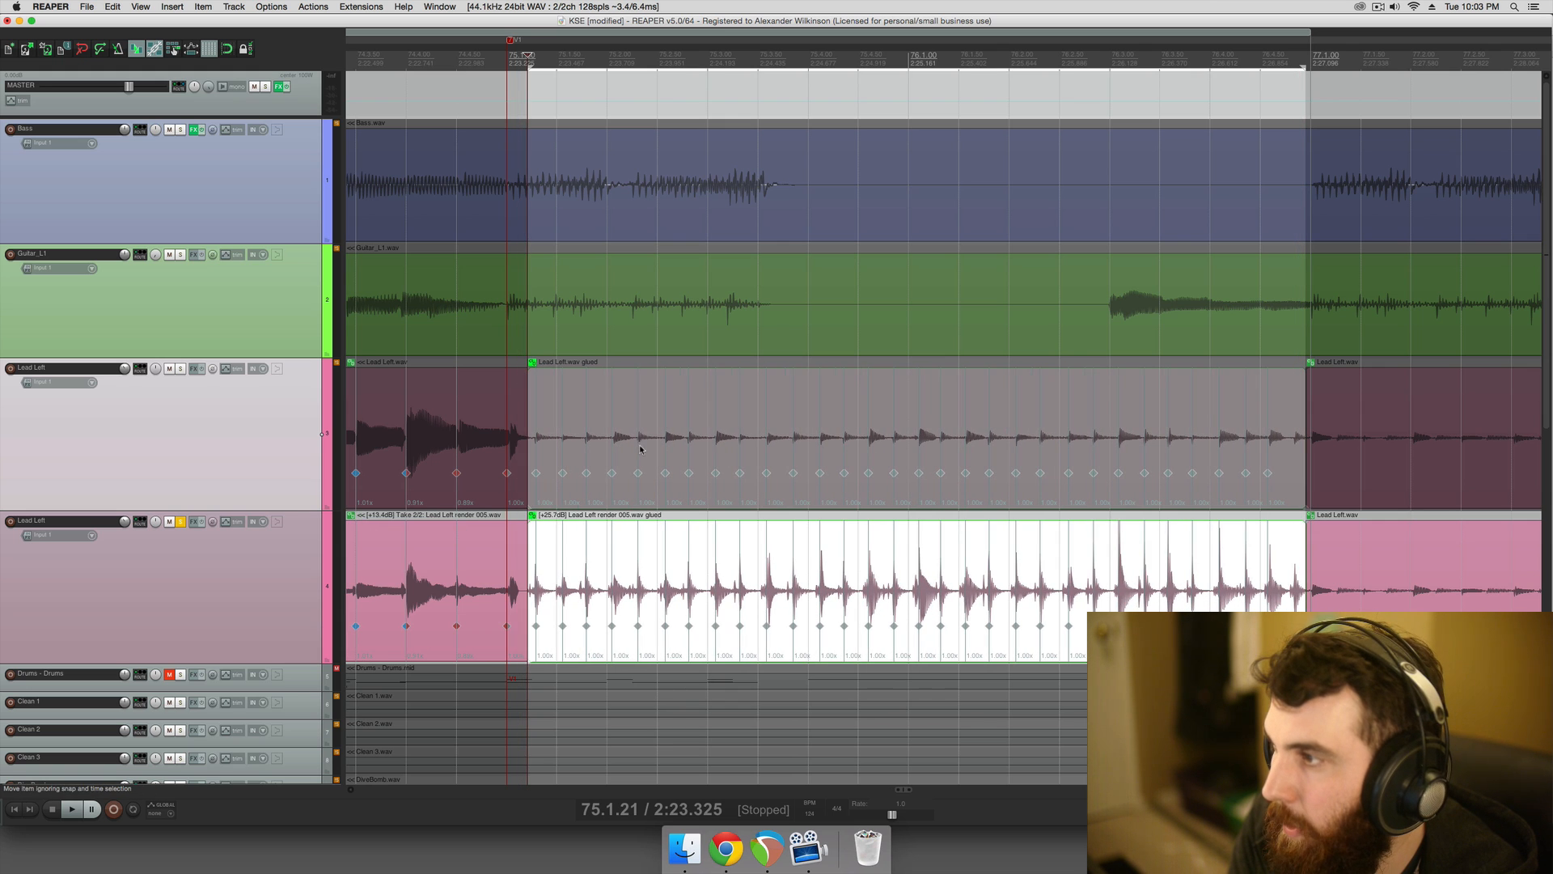
pyautogui.moveTo(640, 448); pyautogui.dragTo(631, 452)
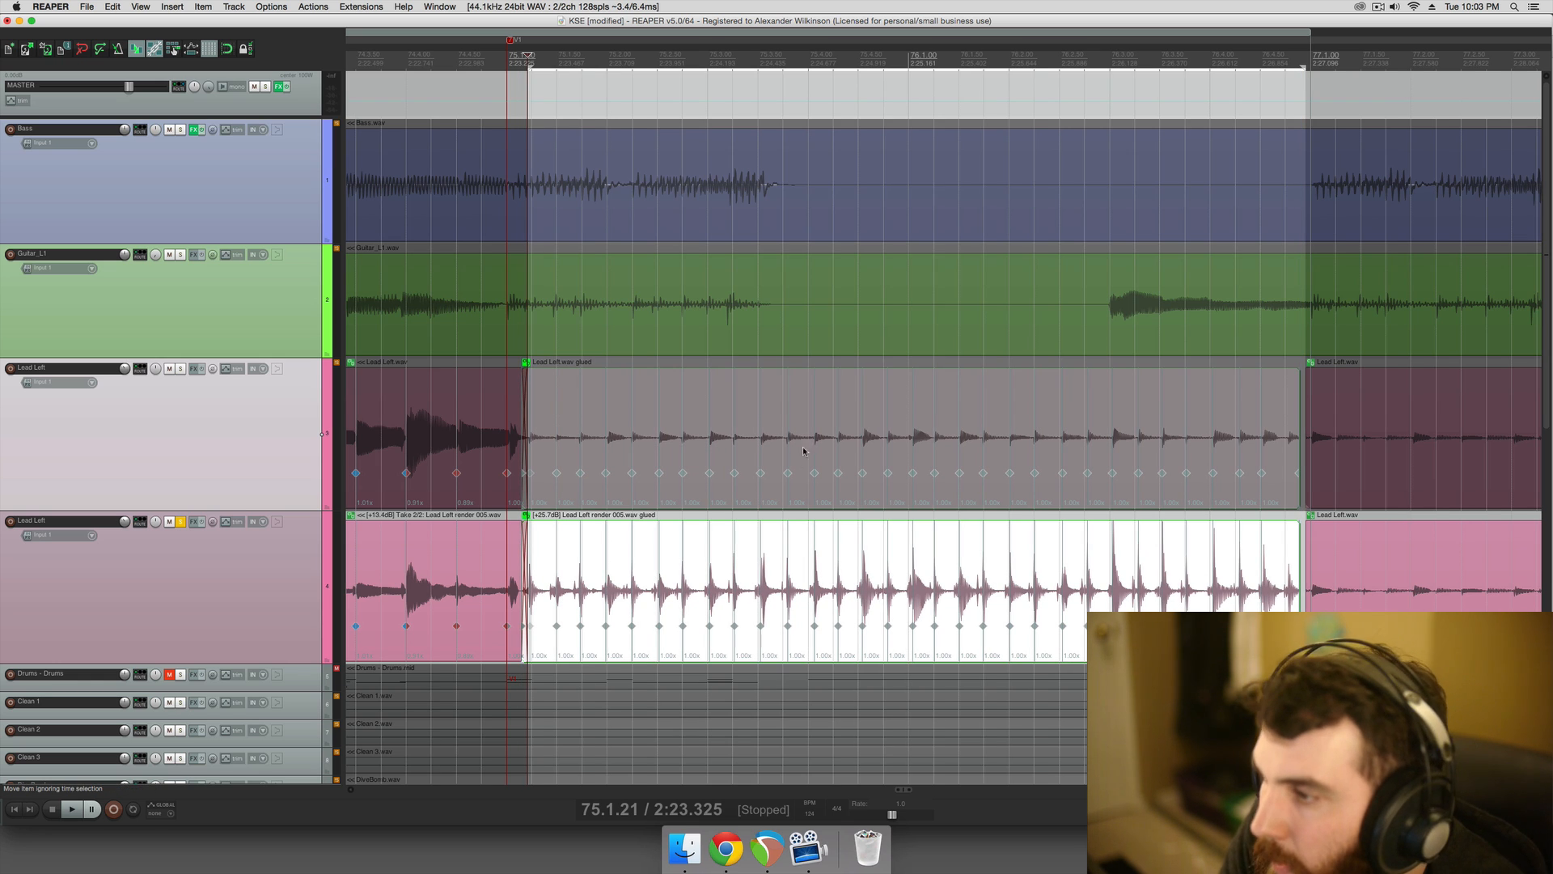
pyautogui.moveTo(769, 575); pyautogui.dragTo(768, 575)
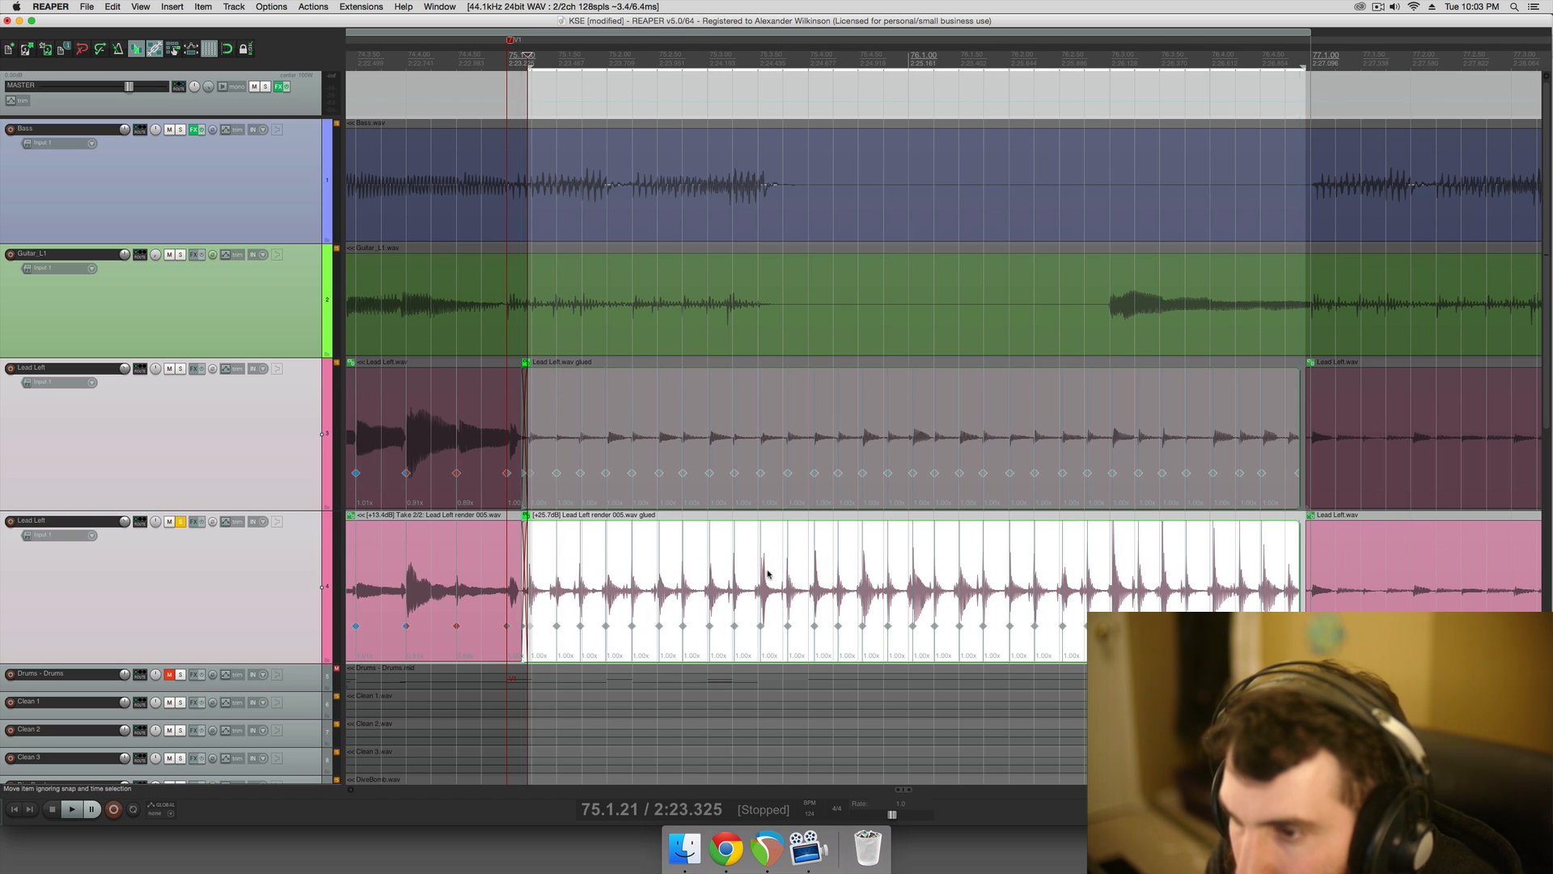
pyautogui.hotkey('shift', 'q')
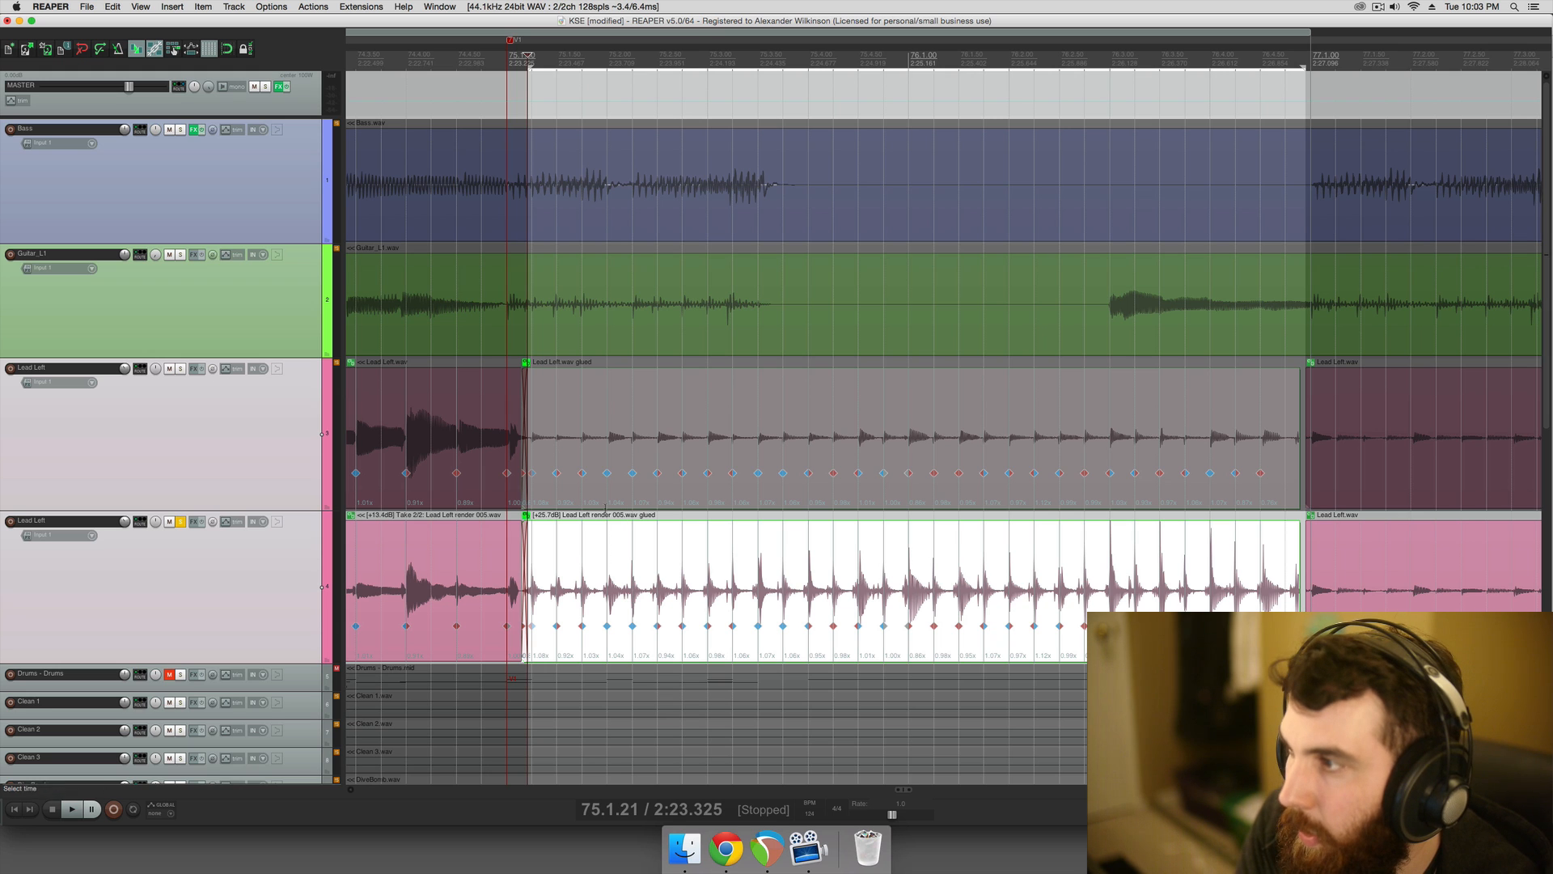
# - Extend the glued items to meet the following items, and add a stretch marker on the last note before bar 77, aligned to the grid
pyautogui.hscroll(4, 546, 505)
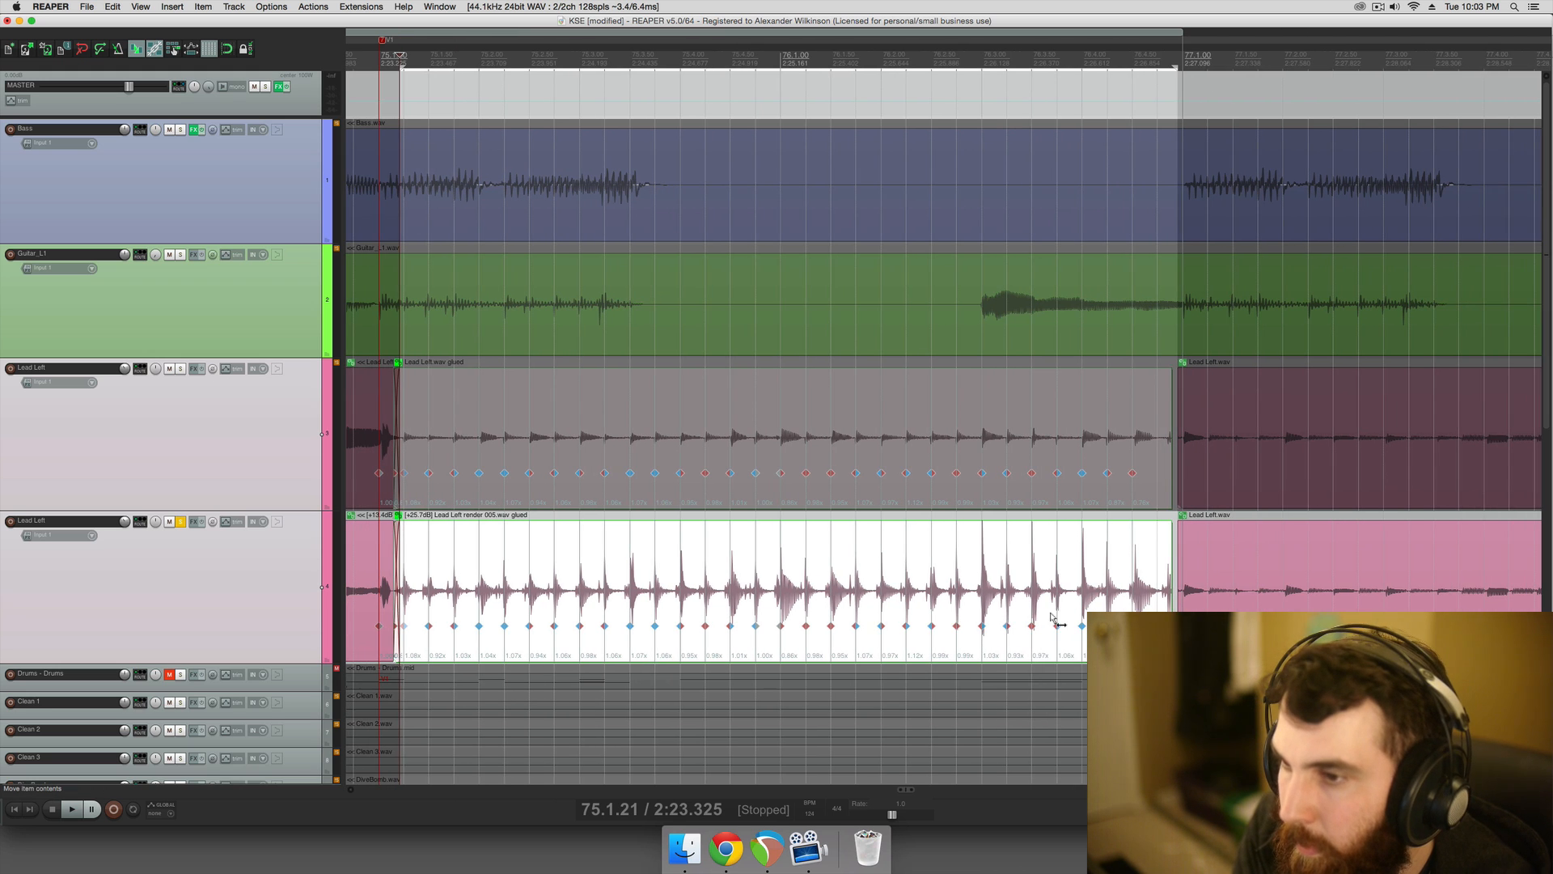
pyautogui.moveTo(1171, 566); pyautogui.dragTo(1182, 566)
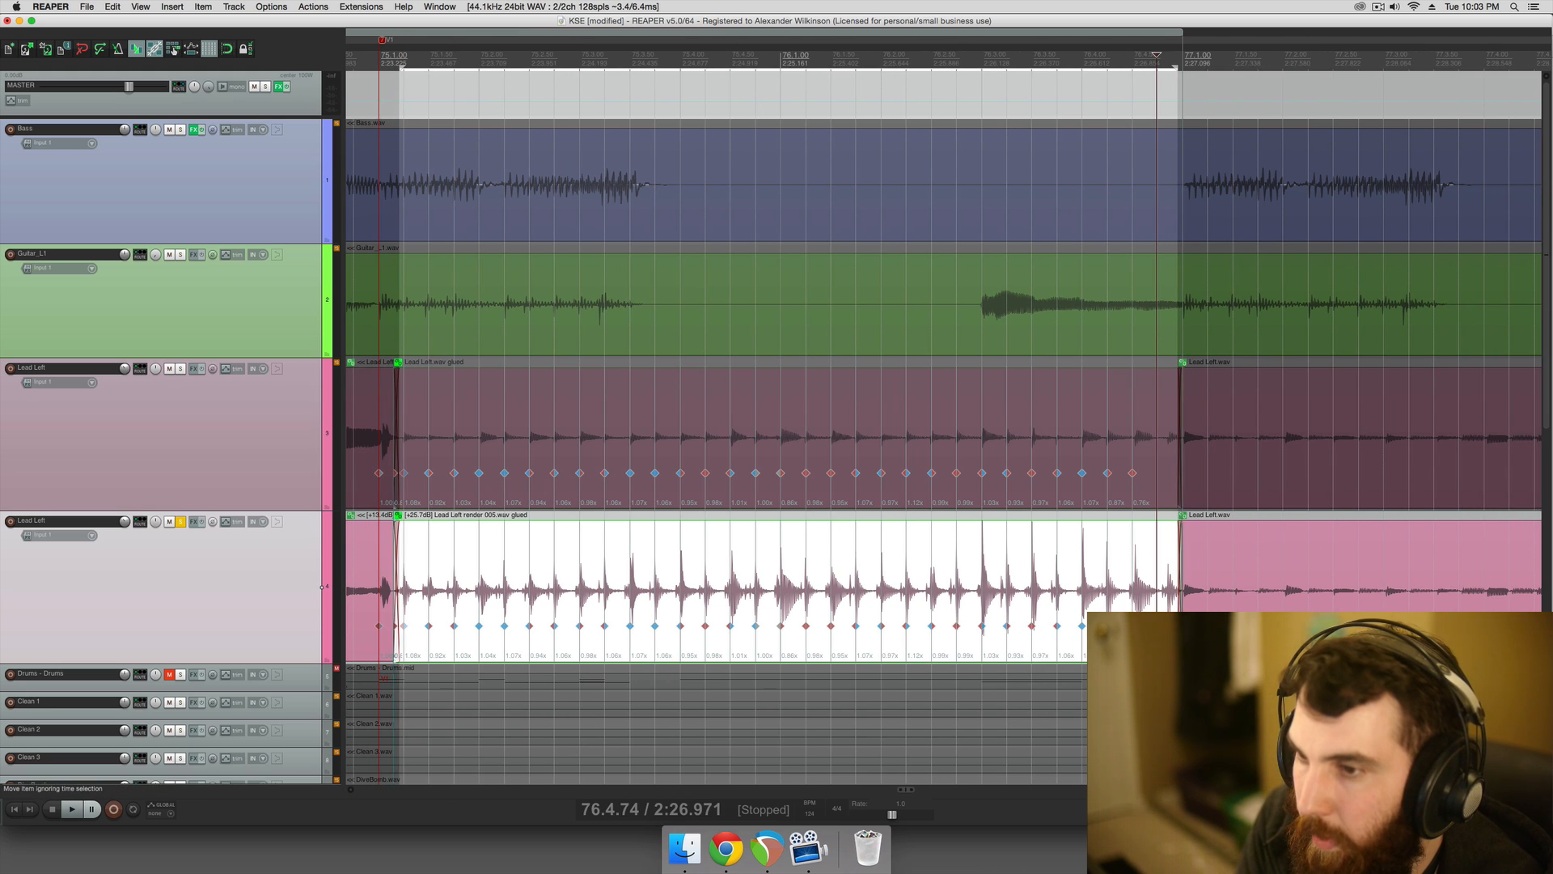
pyautogui.scroll(4, 936, 603)
pyautogui.scroll(1, 939, 603)
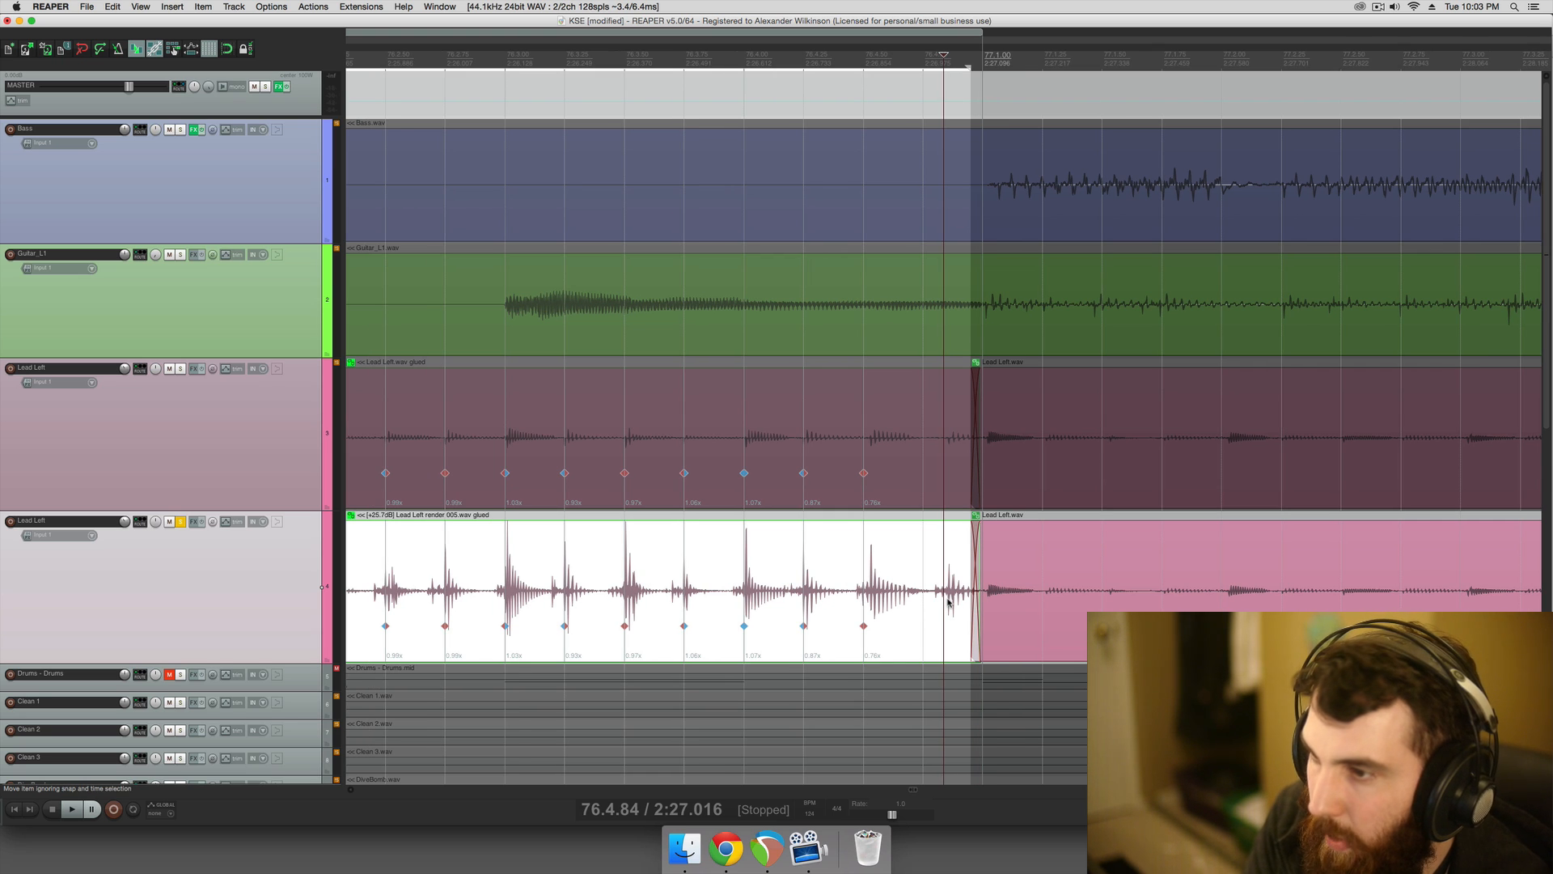
pyautogui.hotkey('shift', 'w')
pyautogui.moveTo(945, 626); pyautogui.dragTo(923, 628)
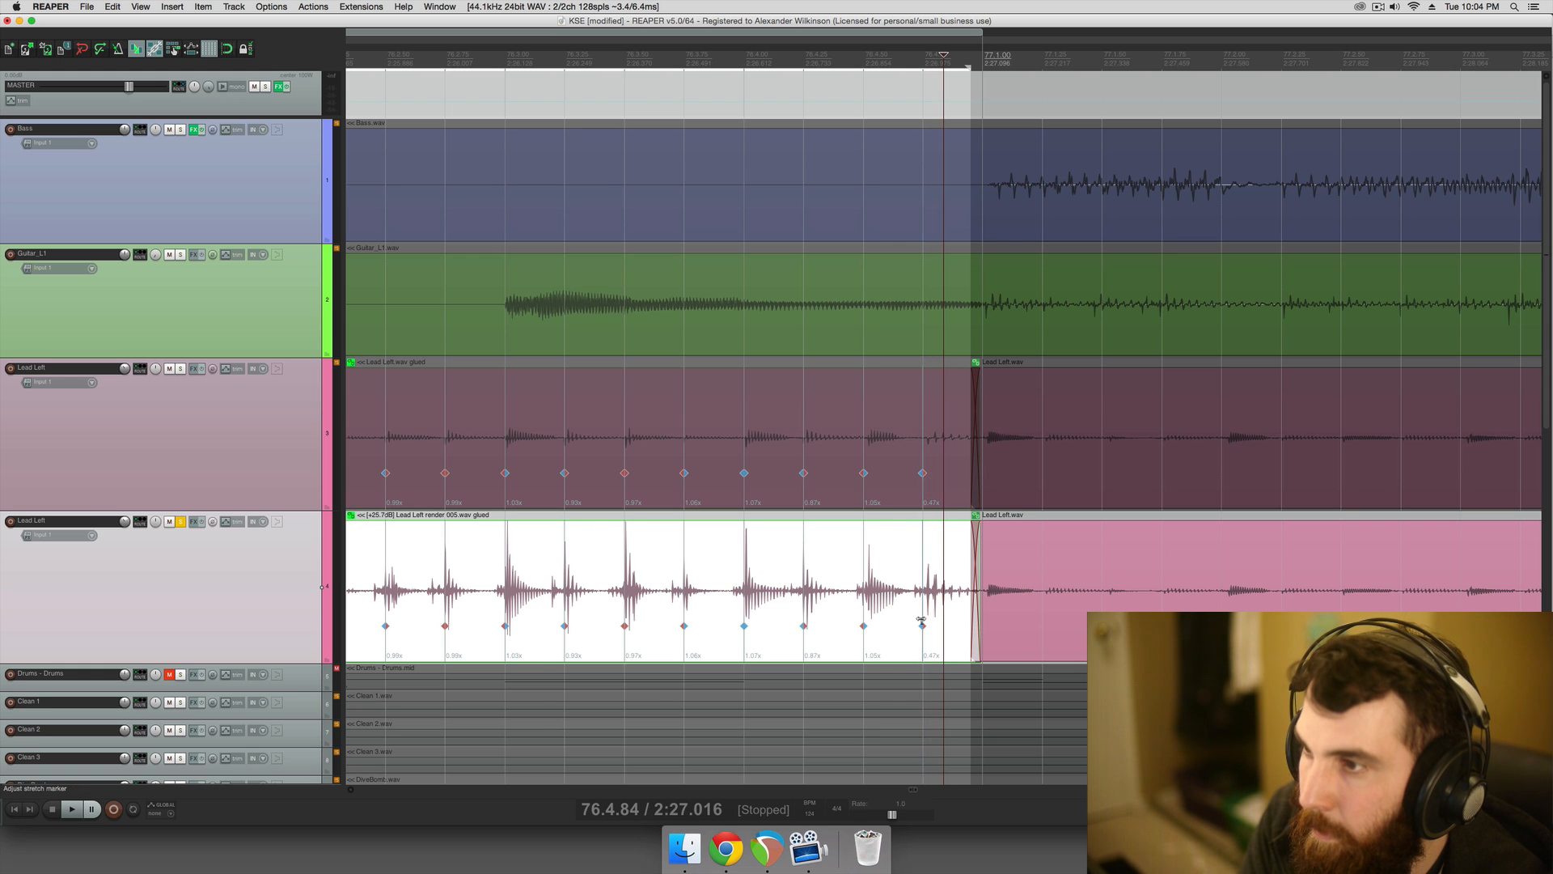
# - Review the stretch markers across the edited Lead Left sections from bar 73 to bar 77
pyautogui.scroll(-5, 902, 602)
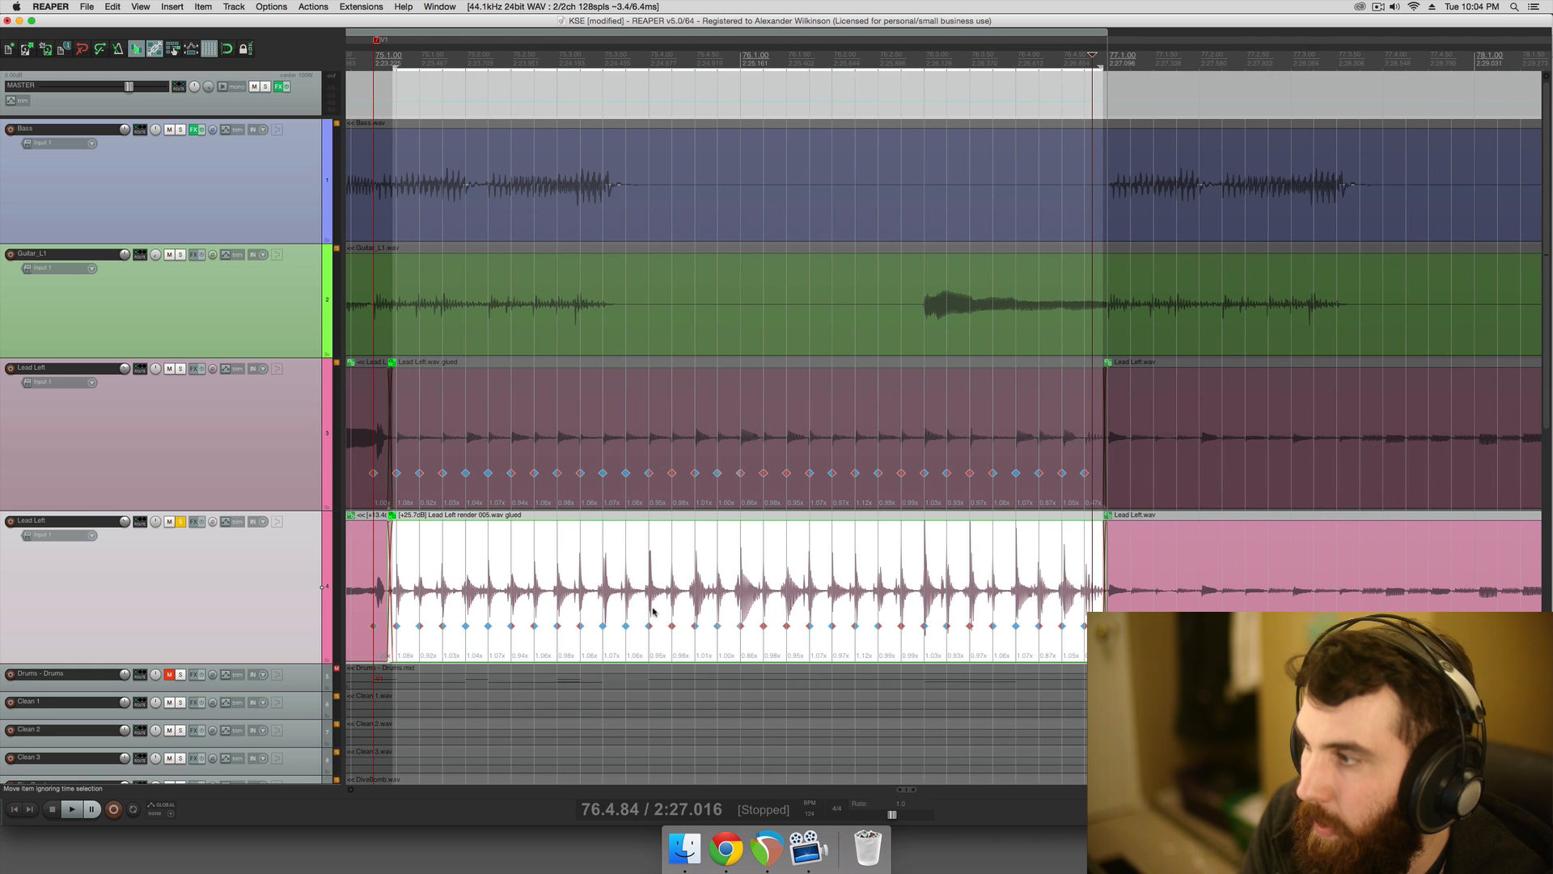
pyautogui.hscroll(3, 572, 605)
pyautogui.hscroll(-6, 566, 604)
pyautogui.hscroll(6, 564, 602)
pyautogui.scroll(-1, 564, 603)
pyautogui.scroll(-5, 564, 603)
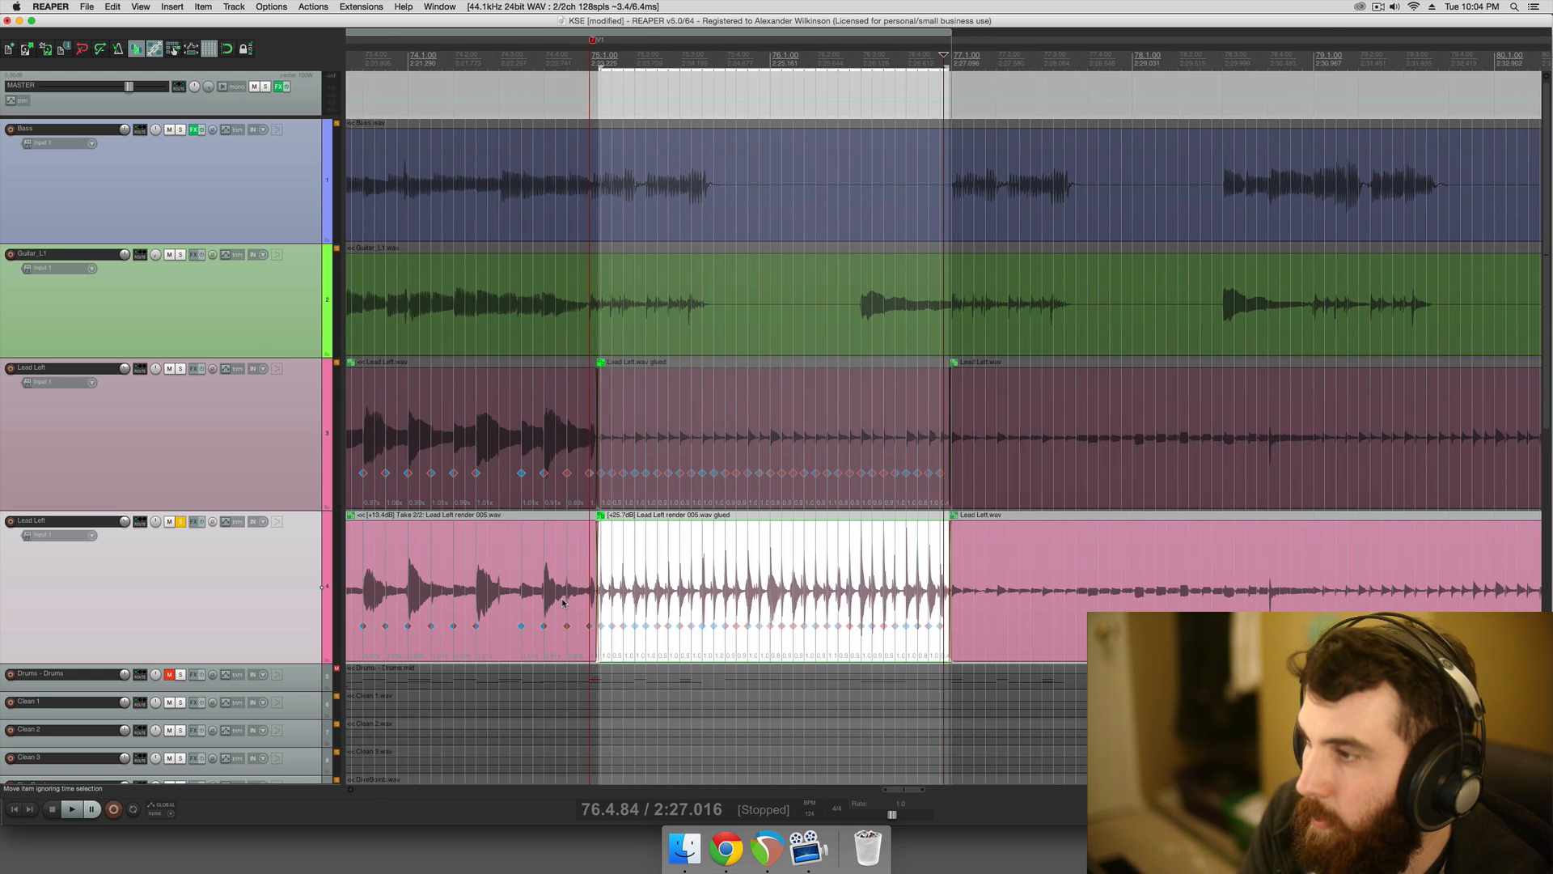
pyautogui.click(564, 603)
pyautogui.scroll(-1, 648, 599)
pyautogui.moveTo(694, 586); pyautogui.dragTo(1101, 609)
pyautogui.hscroll(1, 895, 591)
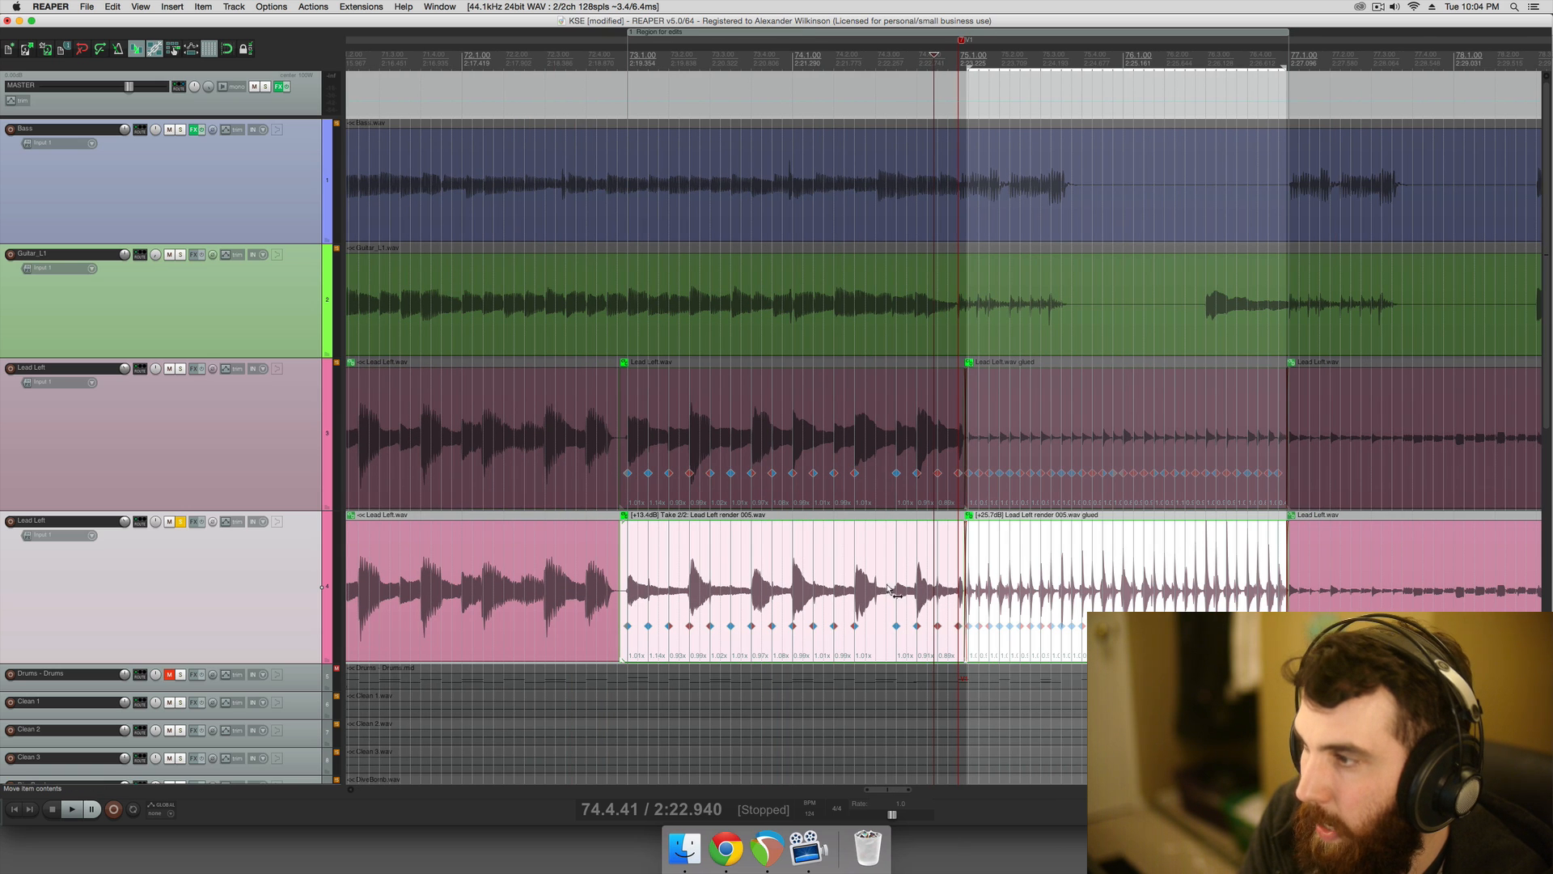
# - Unsolo and mute the duplicated Lead Left track, and solo the original Lead Left track
pyautogui.click(178, 522)
pyautogui.click(169, 521)
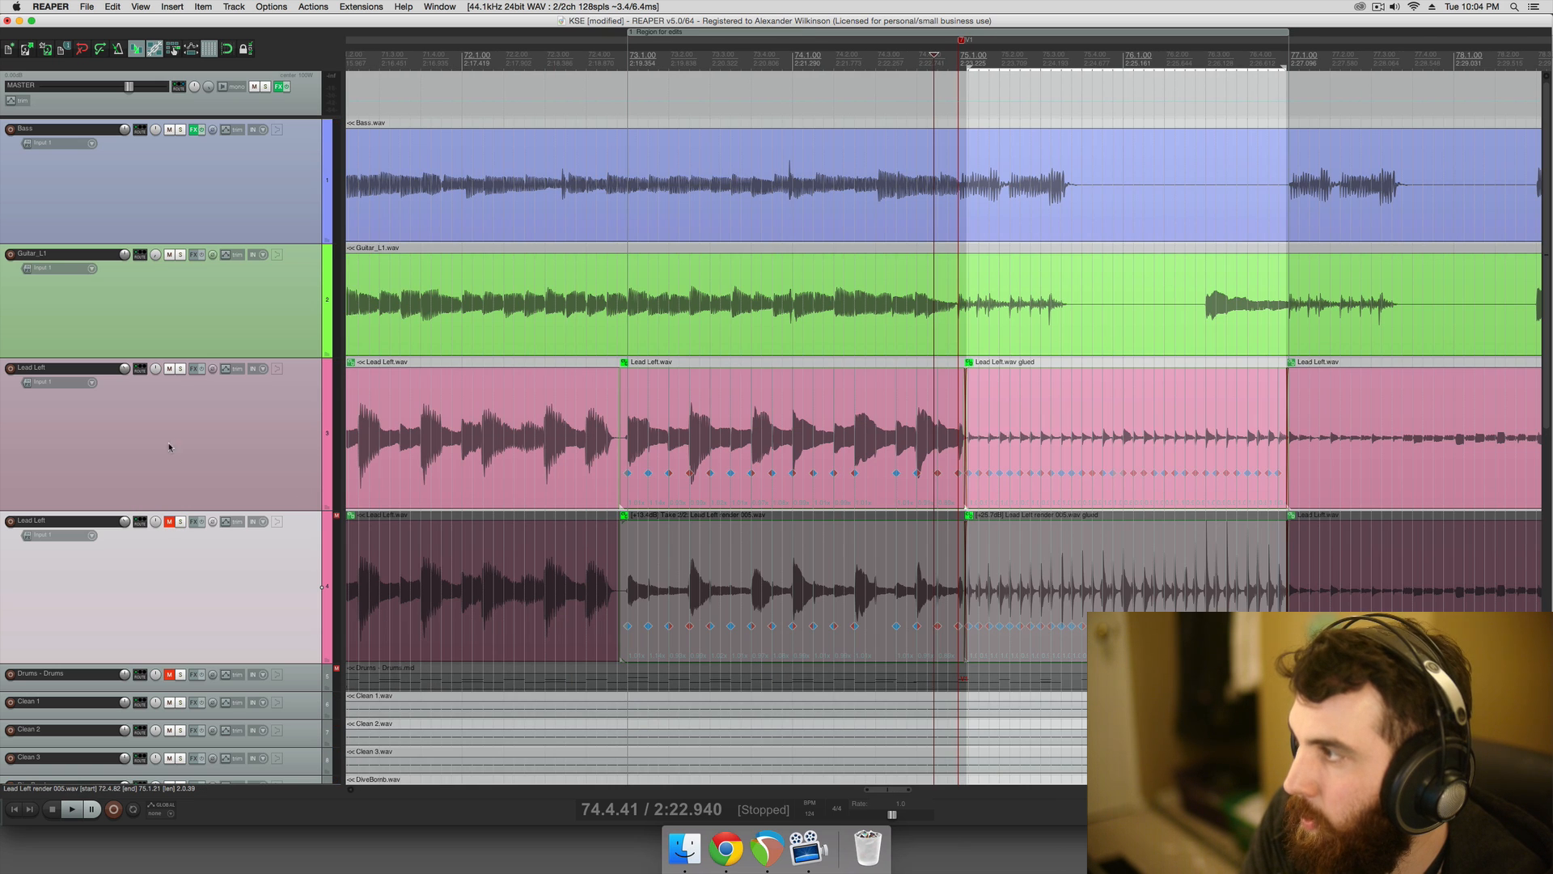
pyautogui.click(180, 370)
# - Turn on the metronome and play the edited Lead Left section from 72.4.49 up to about bar 77
pyautogui.click(657, 485)
pyautogui.click(606, 481)
pyautogui.hscroll(4, 607, 483)
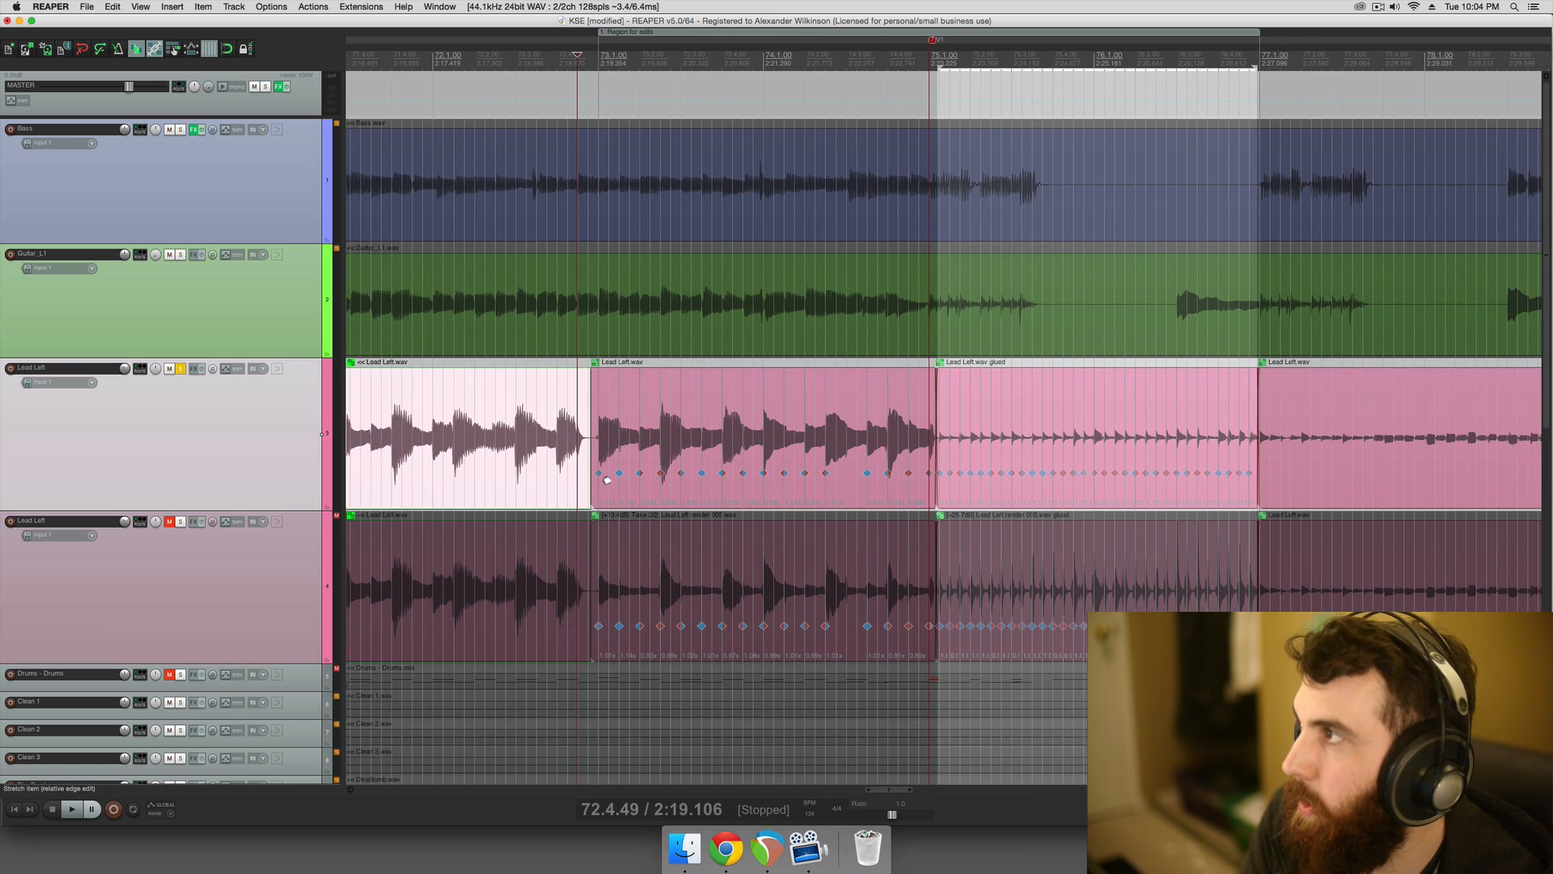
pyautogui.click(119, 50)
pyautogui.press('space')
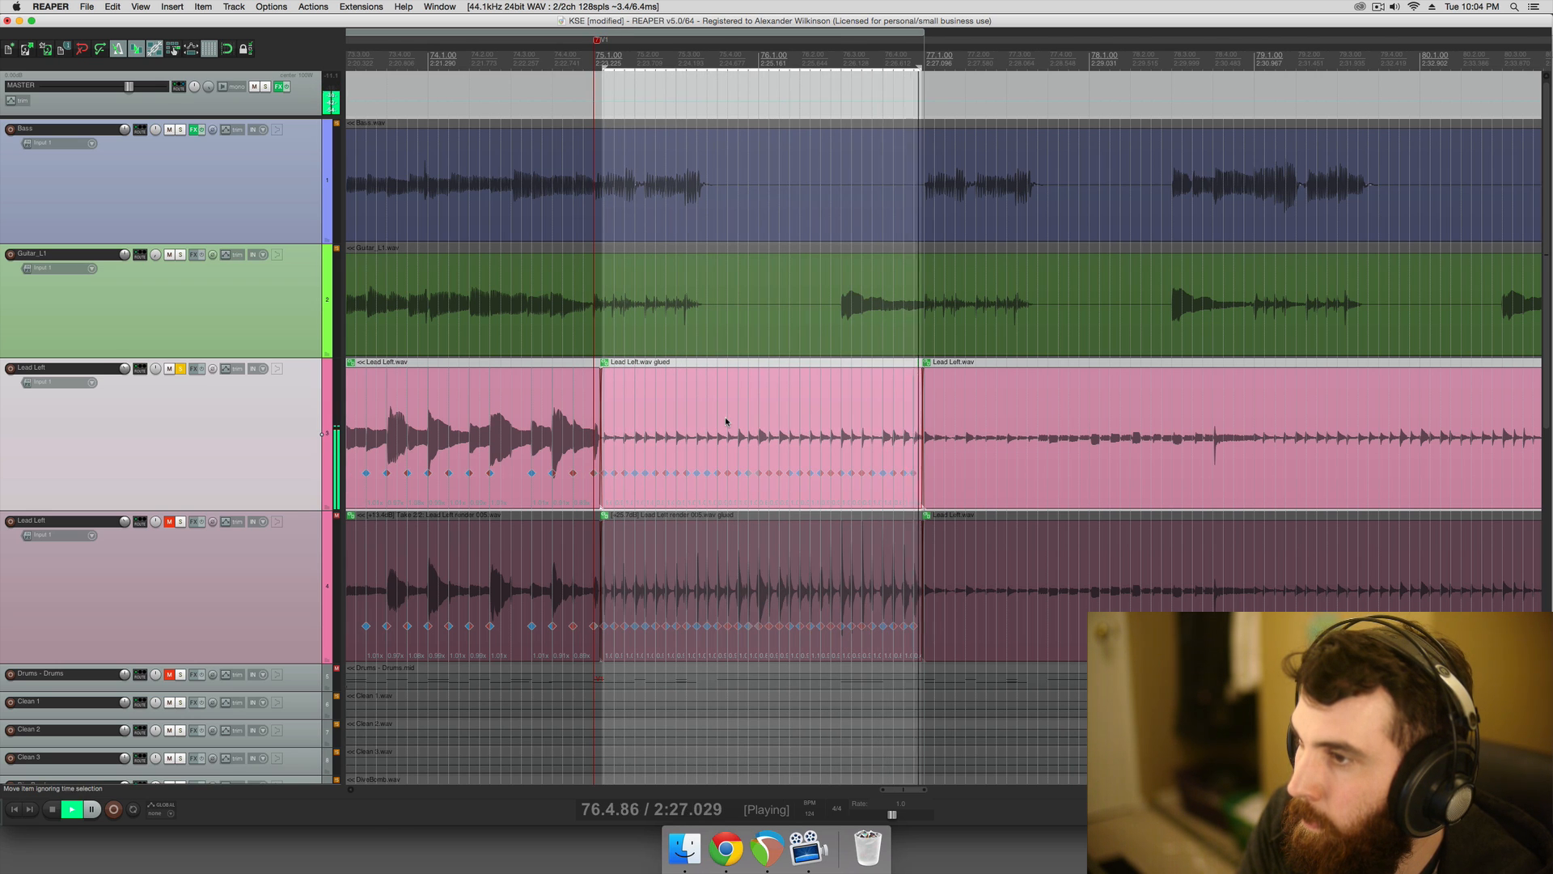
pyautogui.press('space')
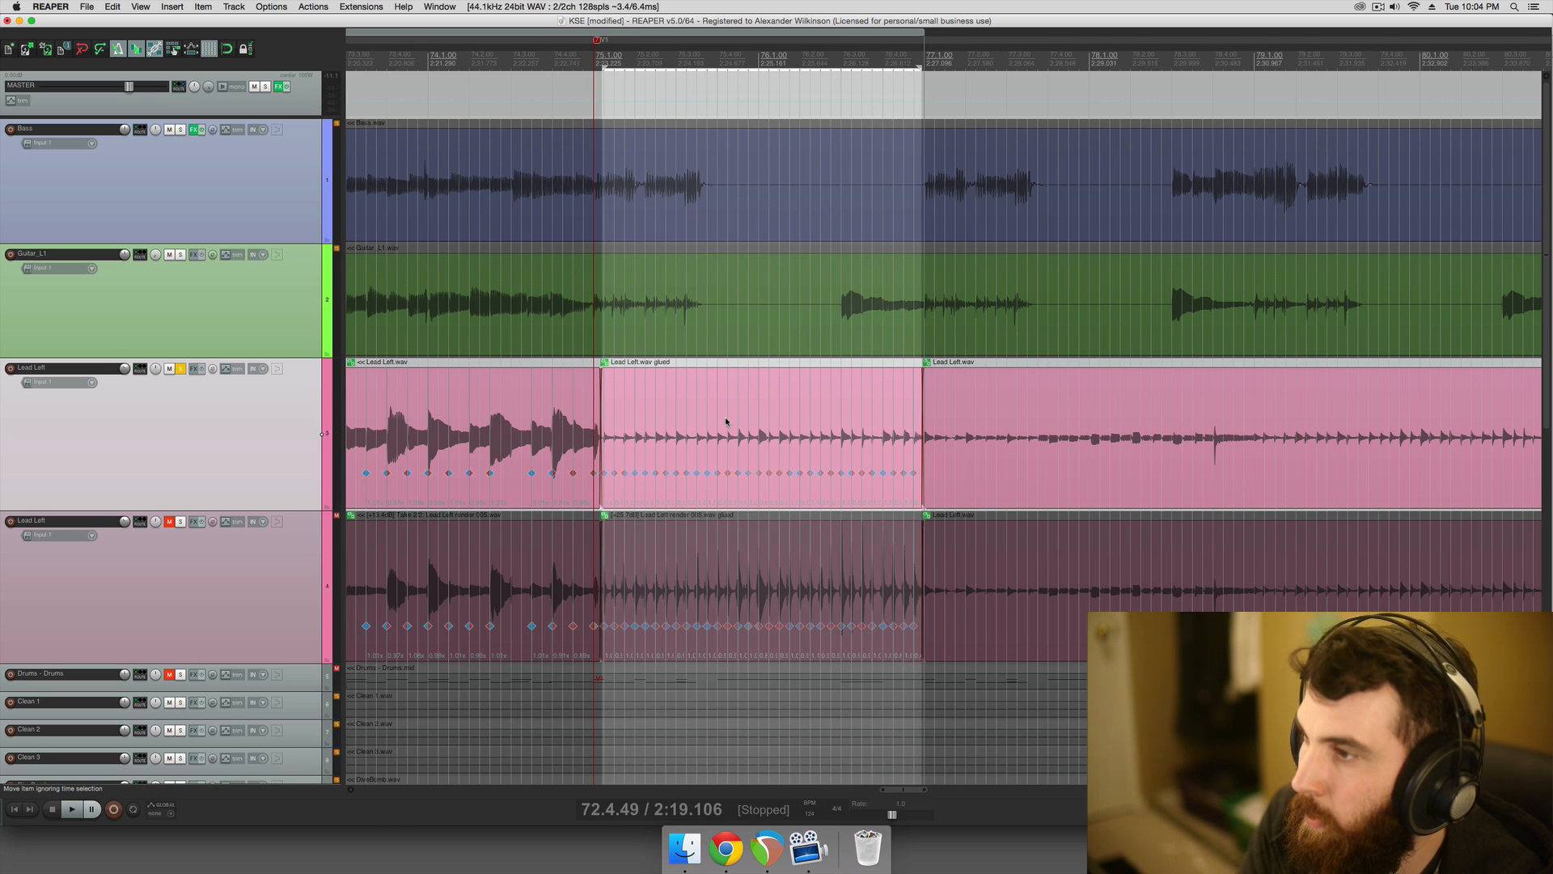
# - Solo Guitar_L1 instead of Lead Left and split its item at 72.4.82, just before bar 73
pyautogui.click(185, 369)
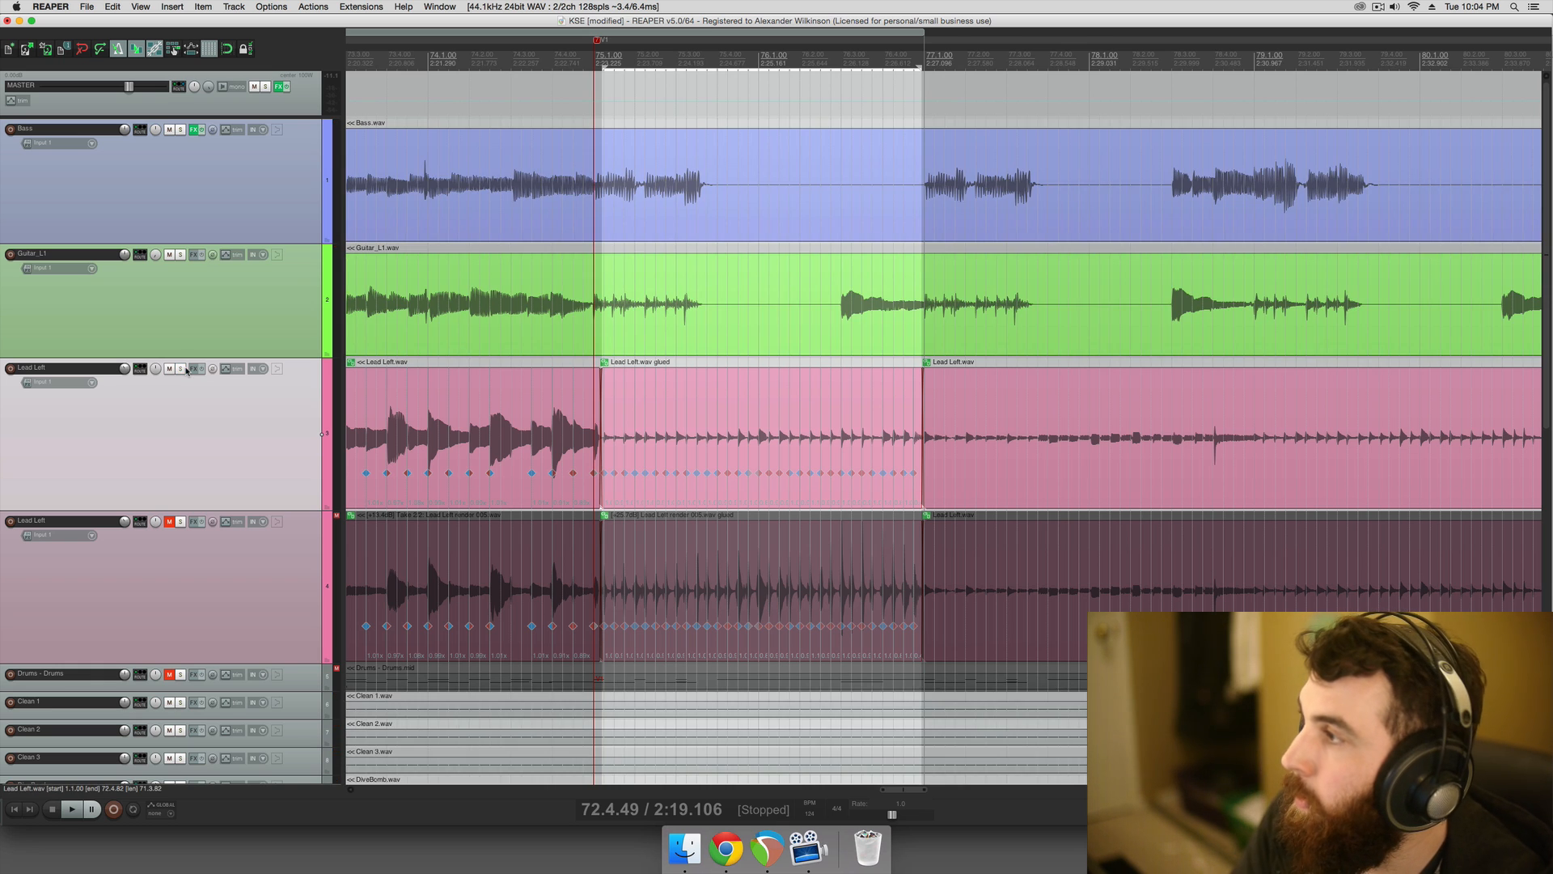
pyautogui.click(180, 255)
pyautogui.hscroll(1, 607, 324)
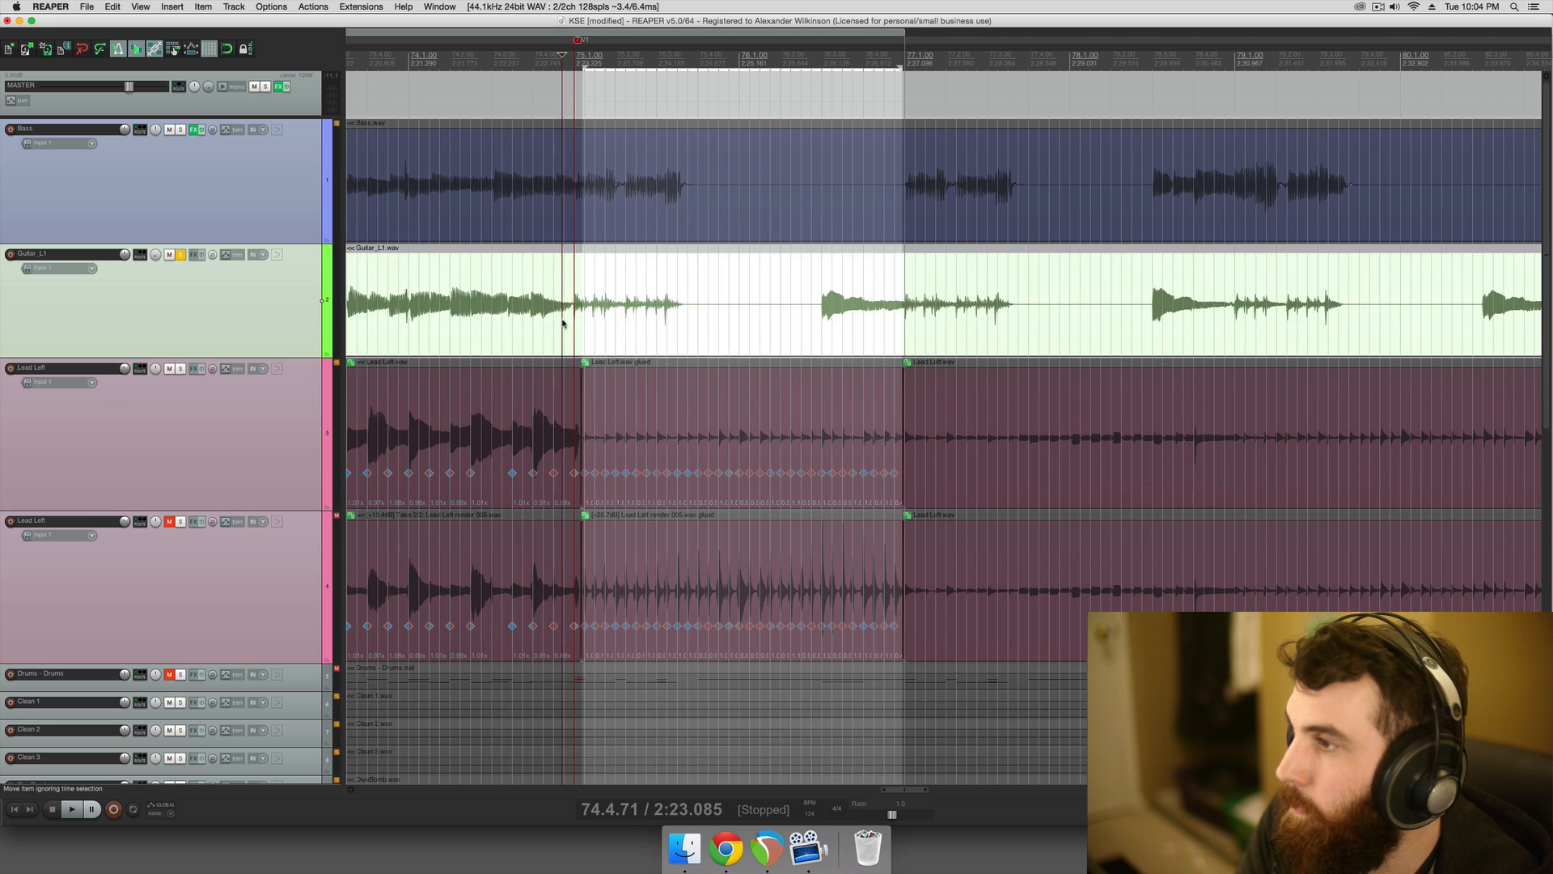
pyautogui.hscroll(-10, 563, 323)
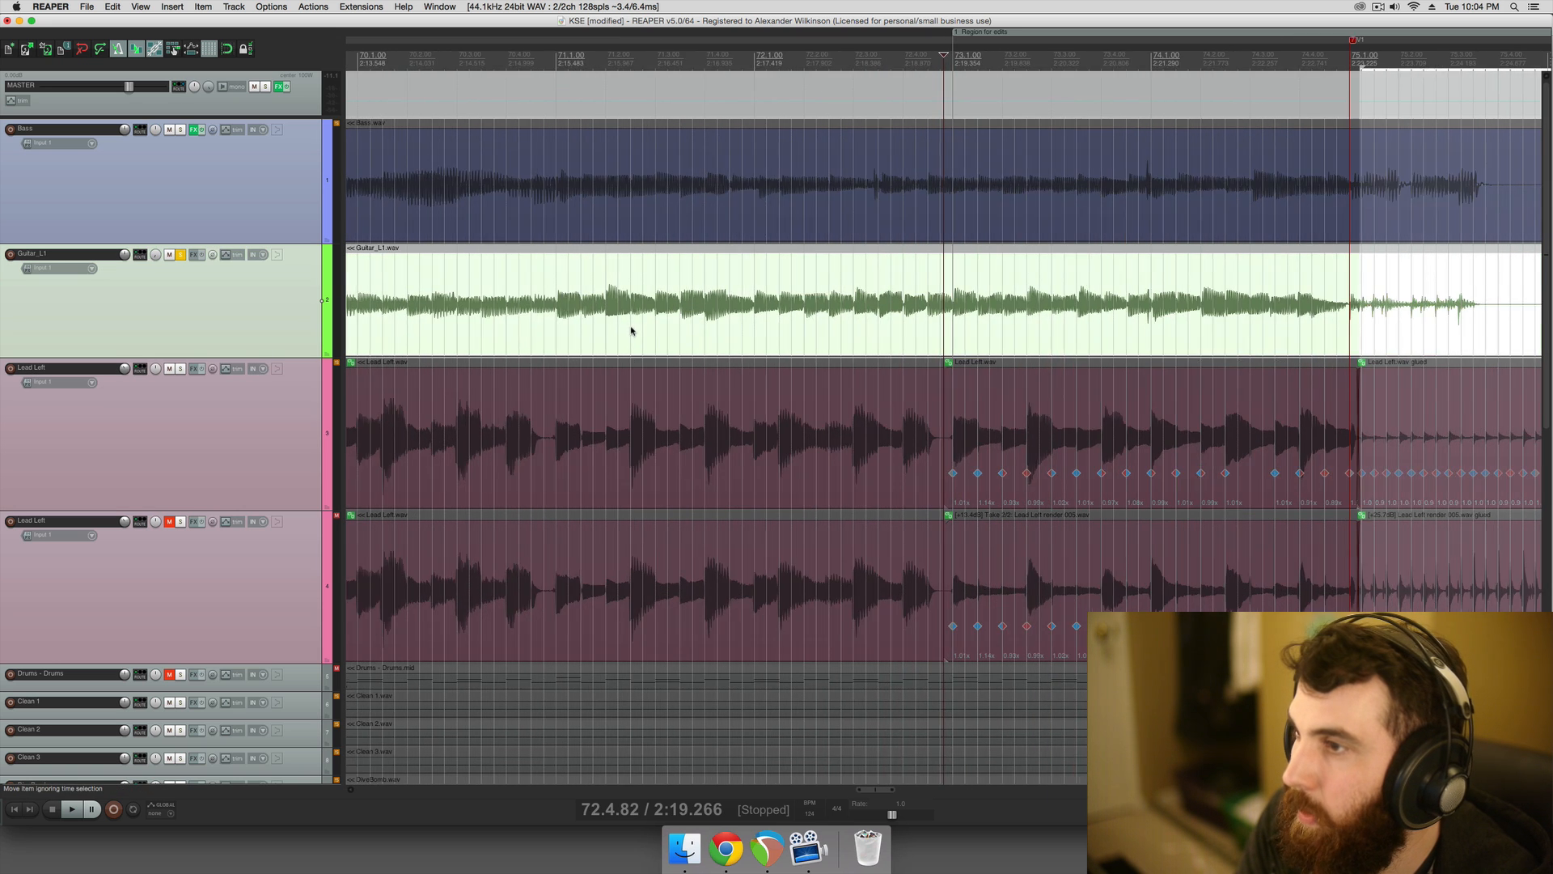
pyautogui.scroll(2, 632, 330)
pyautogui.click(904, 338)
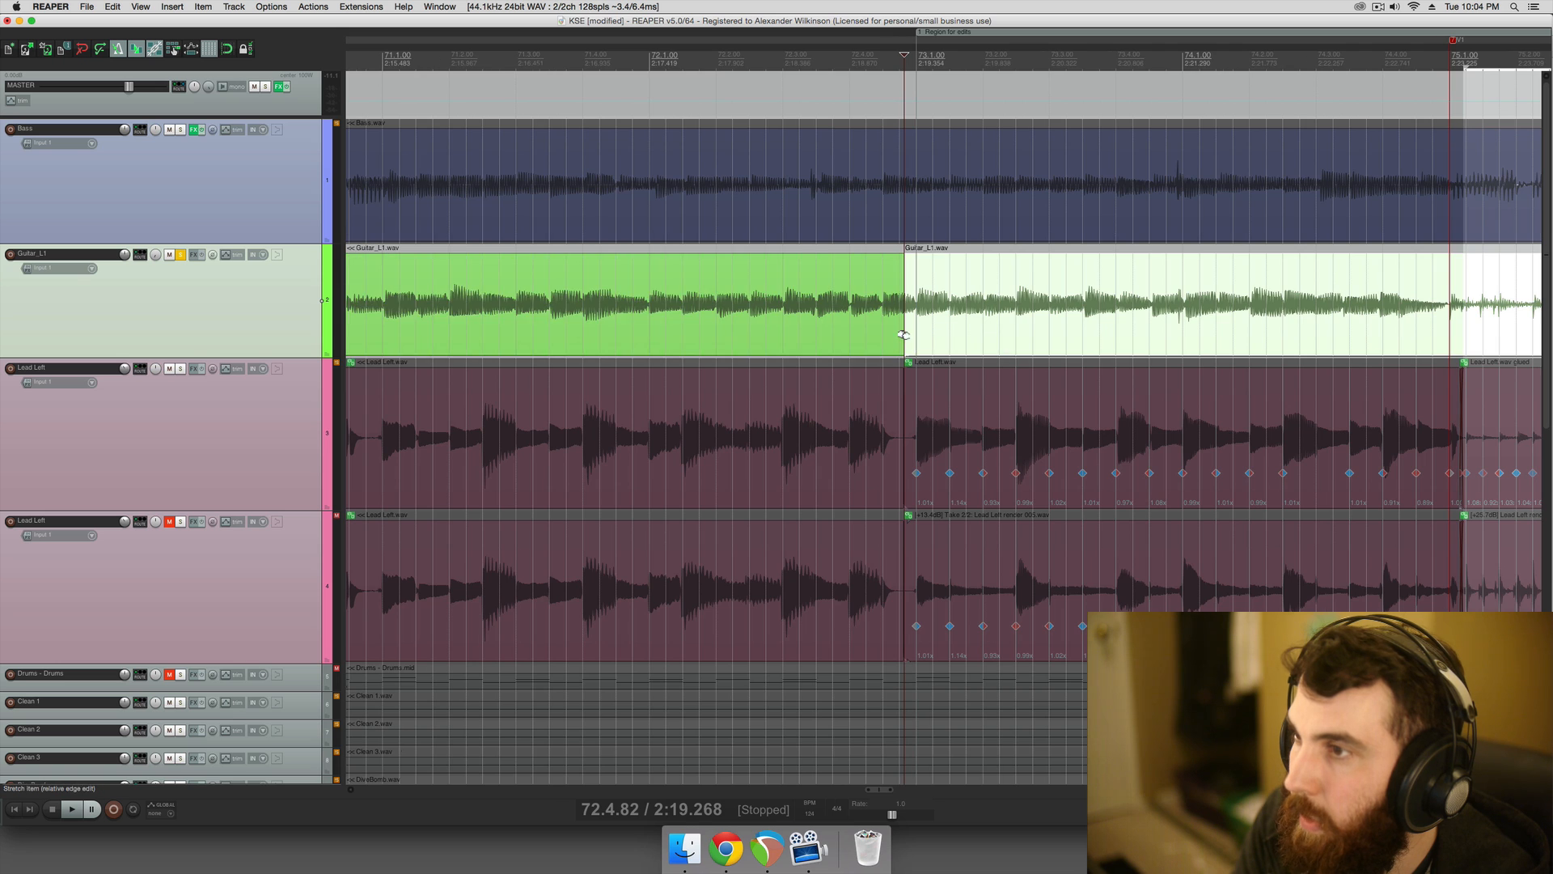
# - Split the Guitar_L1 item again in the silent gap after the bar 77 phrase, at 77.3.77
pyautogui.hscroll(9, 903, 344)
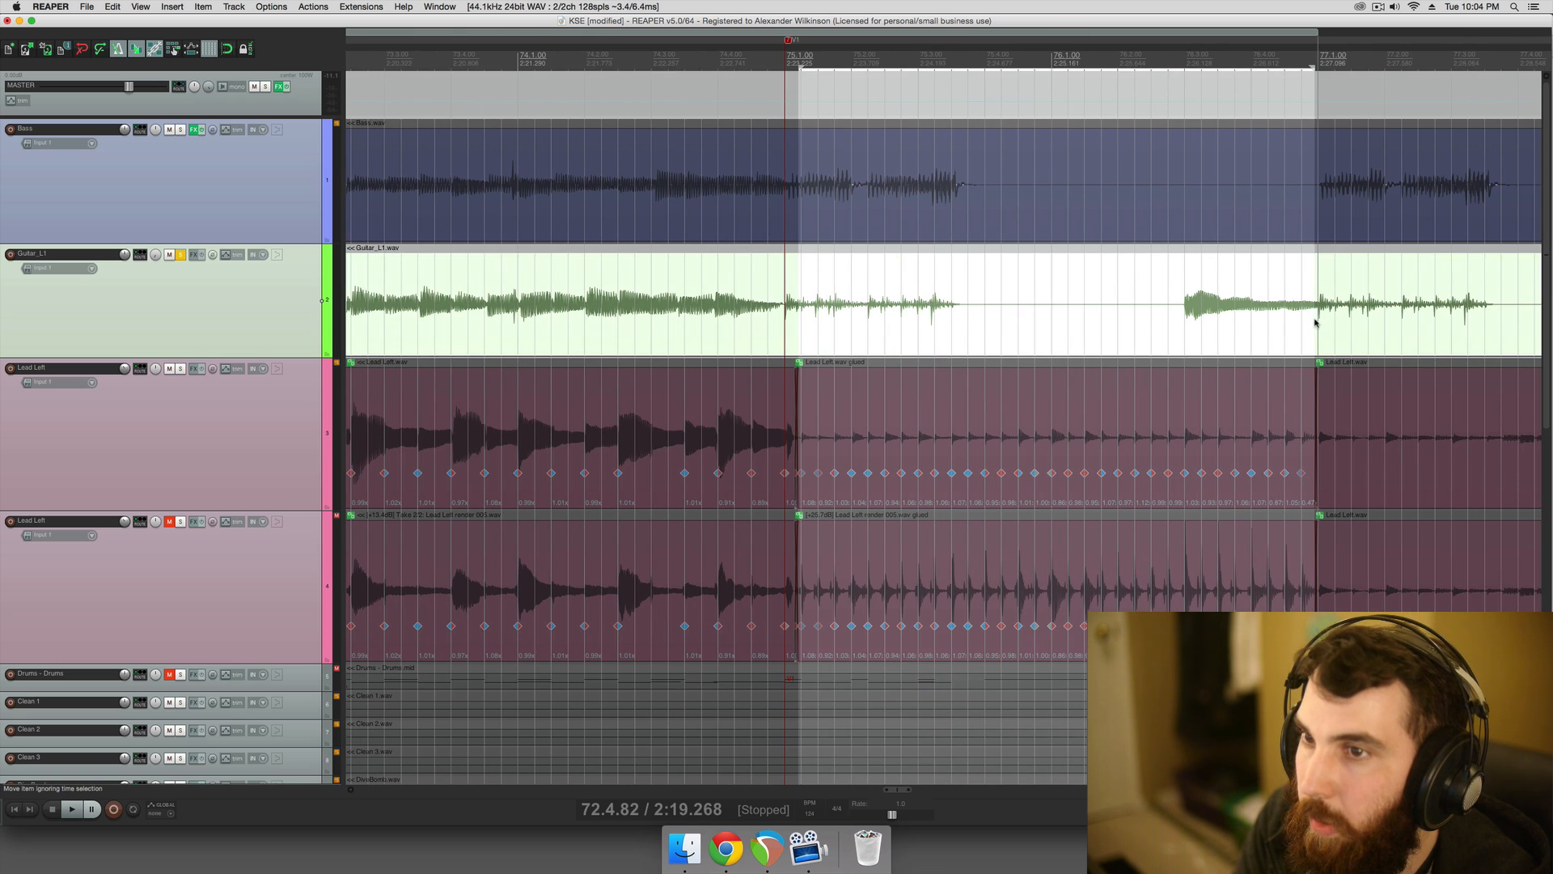
pyautogui.click(1496, 325)
pyautogui.press('s')
pyautogui.hscroll(8, 1491, 325)
pyautogui.click(1429, 326)
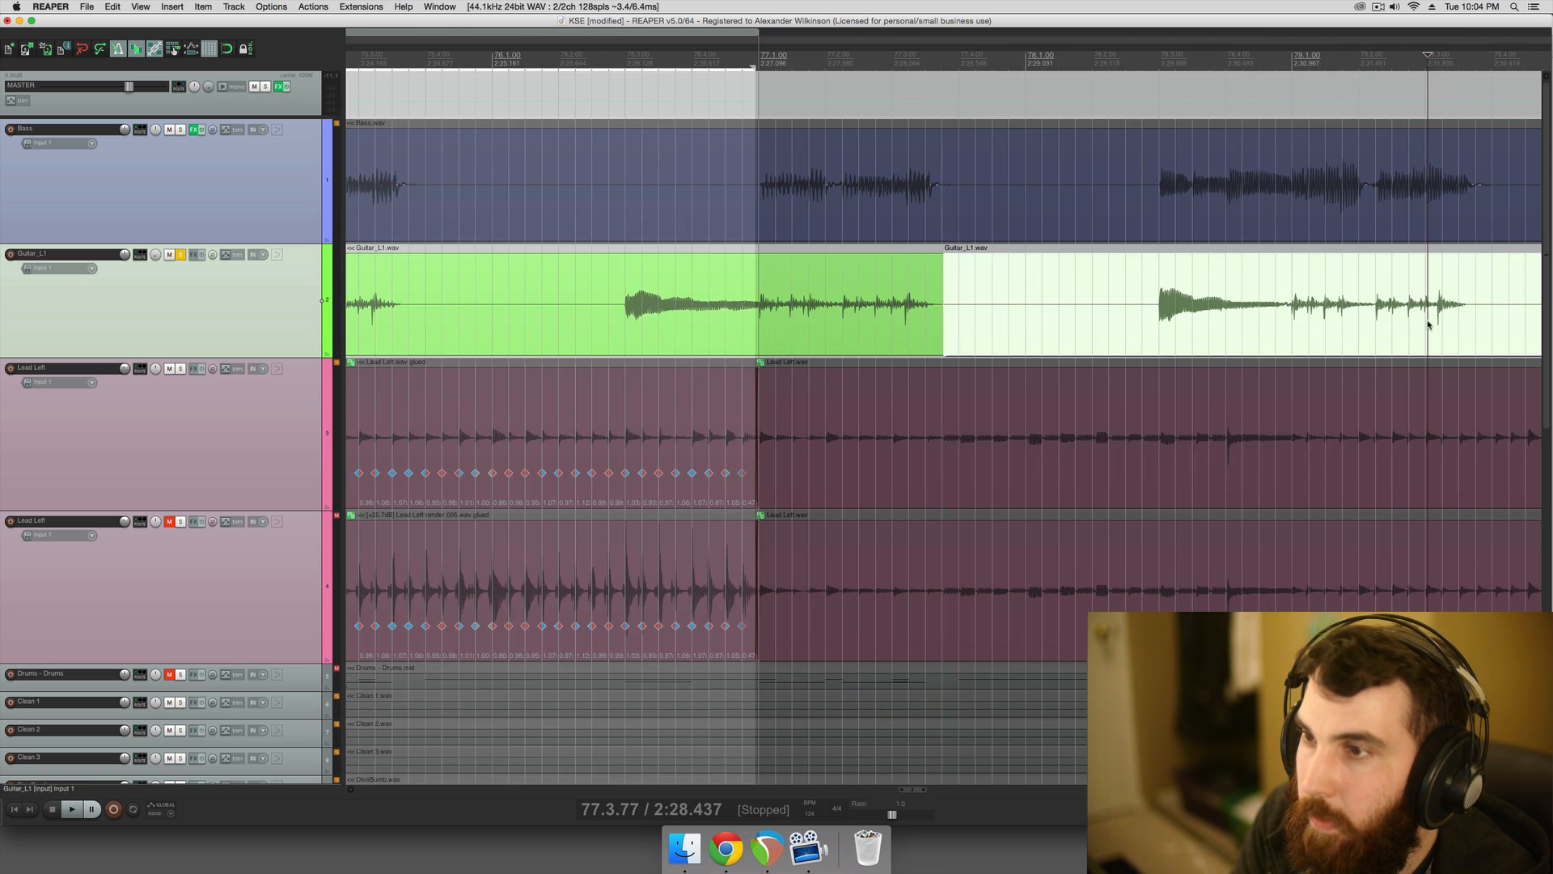
# - Select the Guitar_L1 item between the two splits and move the time selection away to a short range just after bar 78
pyautogui.hscroll(7, 1133, 326)
pyautogui.scroll(-3, 776, 343)
pyautogui.click(620, 330)
pyautogui.scroll(-3, 639, 329)
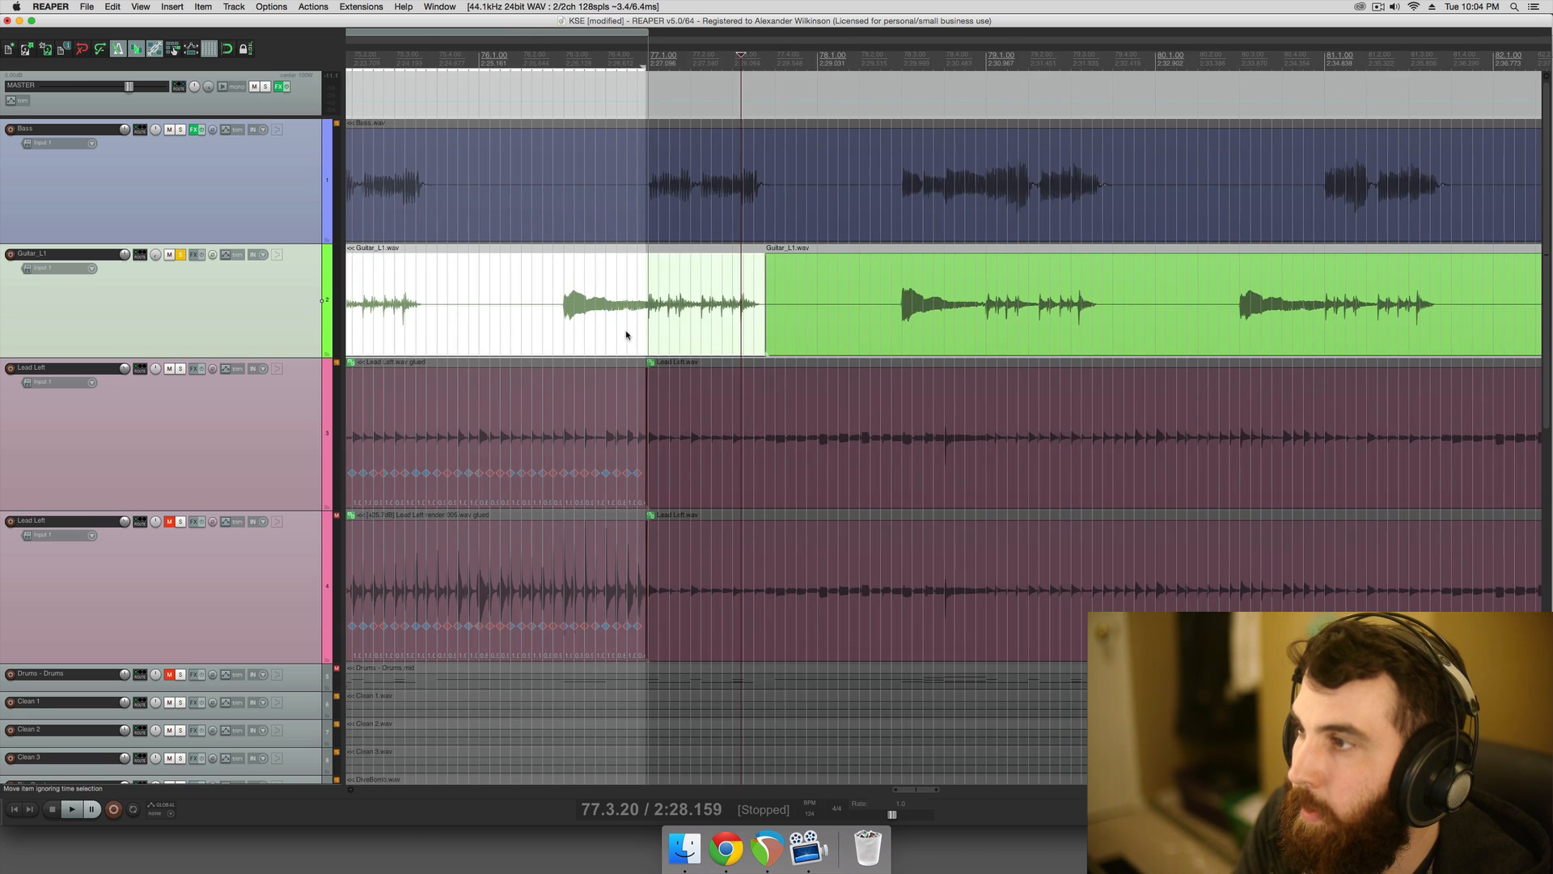
pyautogui.click(704, 320)
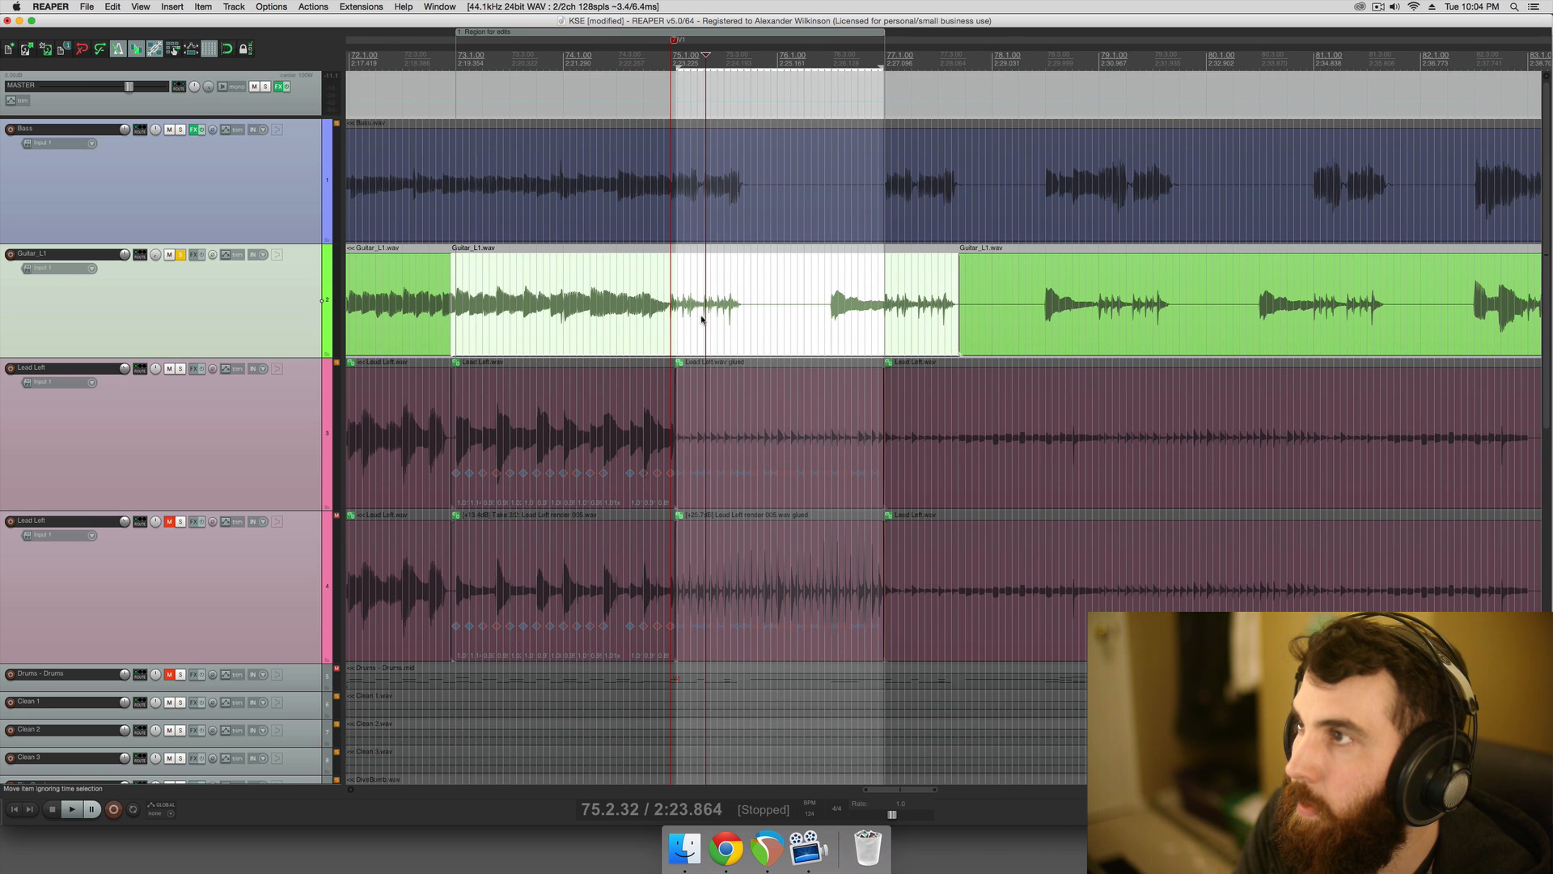
pyautogui.moveTo(1034, 91); pyautogui.dragTo(1014, 94)
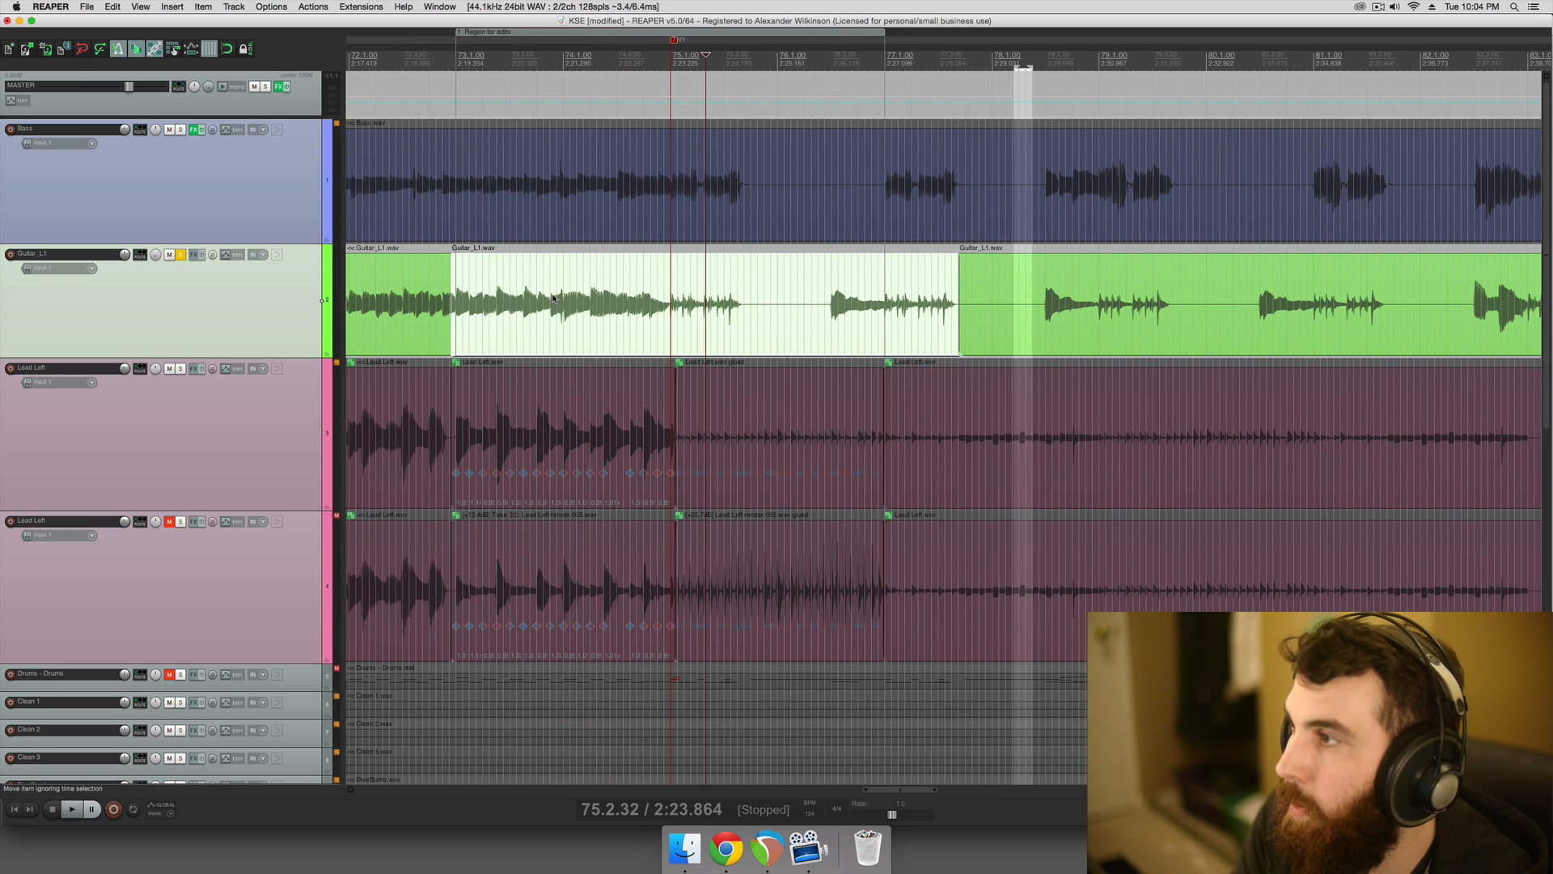
# - Duplicate the Guitar_L1 track, group the two items starting before bar 73, and select the duplicate's item
pyautogui.rightClick(260, 293)
pyautogui.click(305, 377)
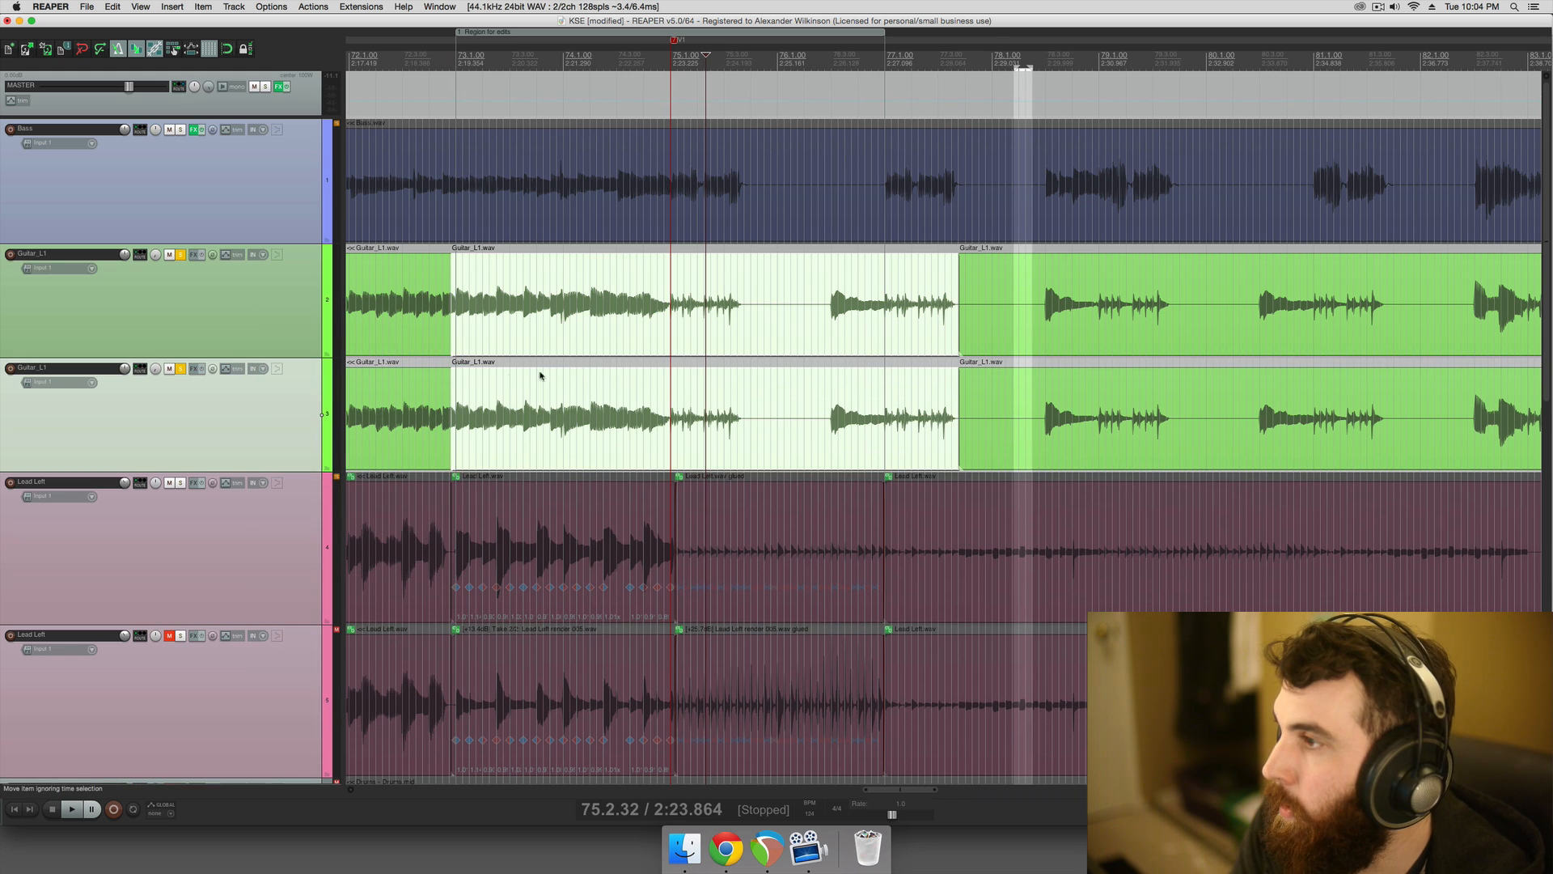
pyautogui.click(597, 412)
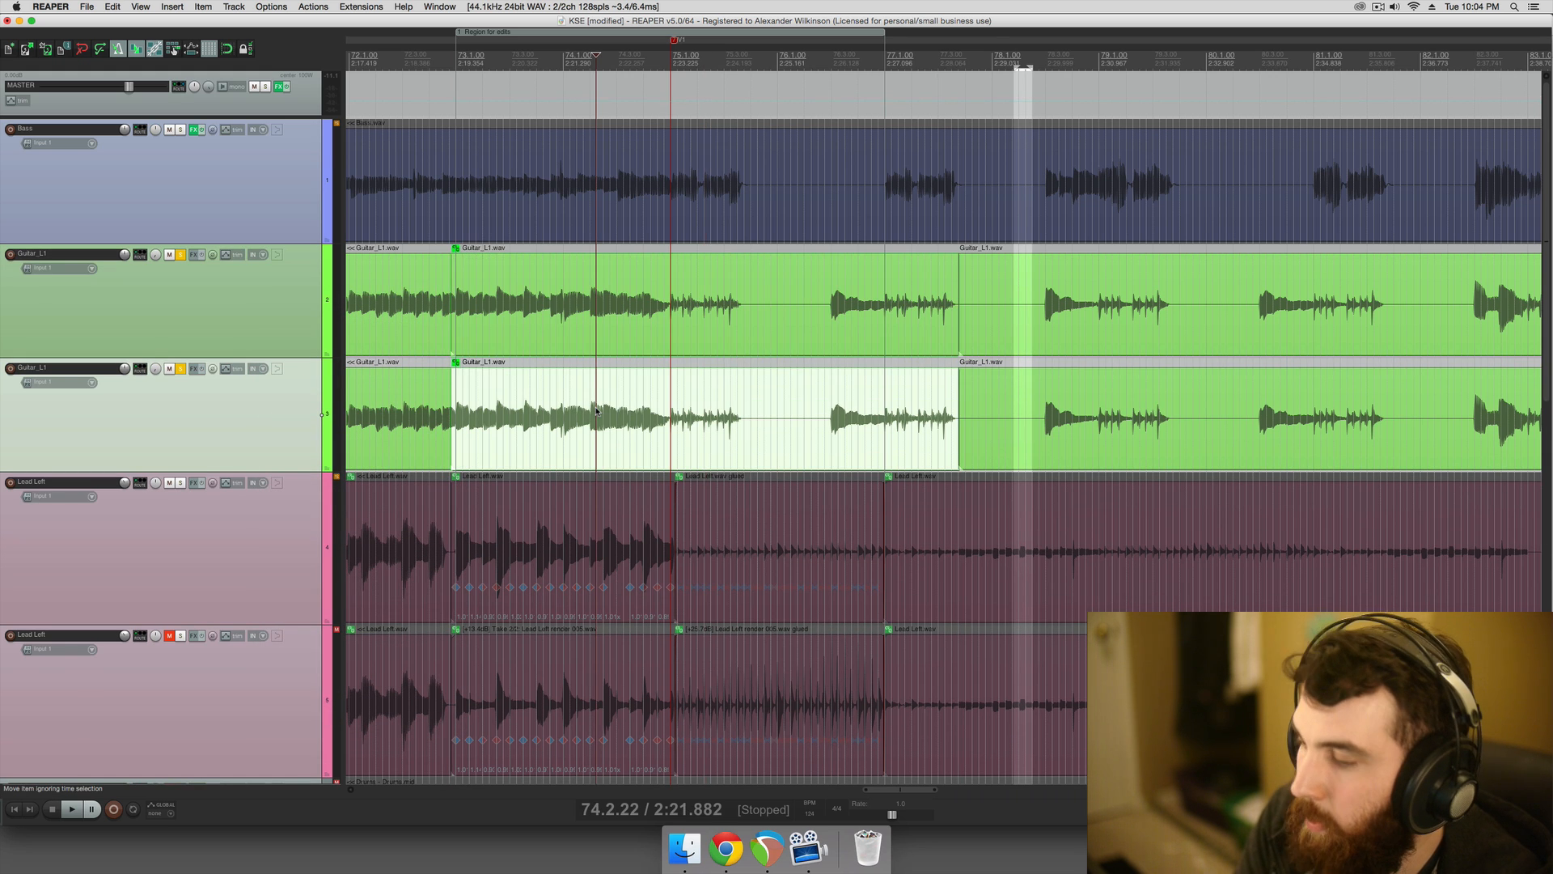
# - Add ReaEQ to the duplicated Guitar_L1 item and unsolo the original Guitar_L1 track
pyautogui.hotkey('shift', 'e')
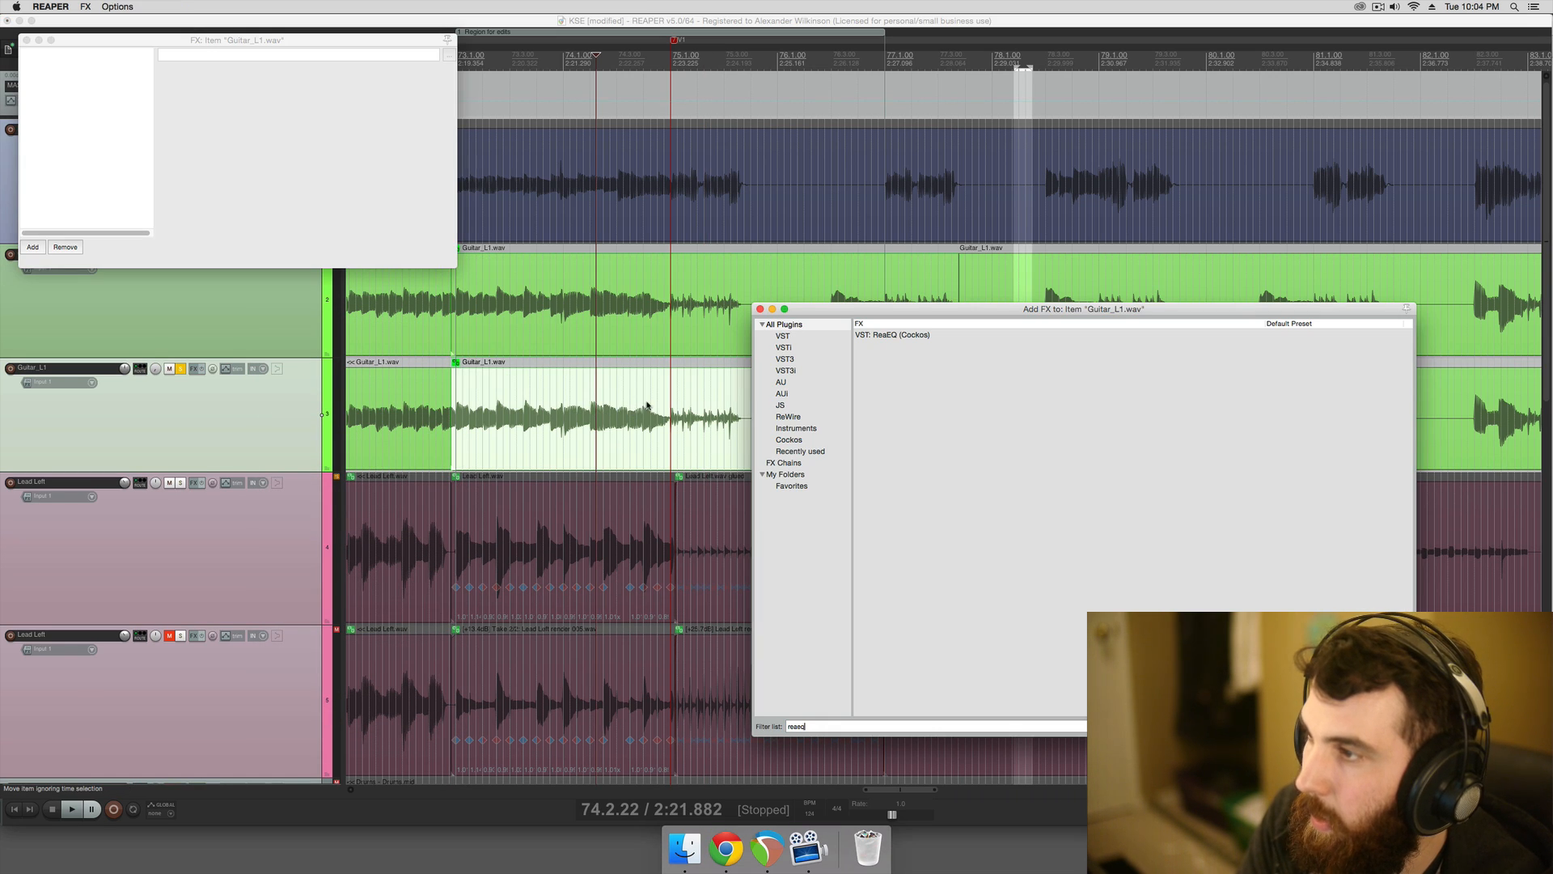
pyautogui.moveTo(876, 311); pyautogui.dragTo(975, 389)
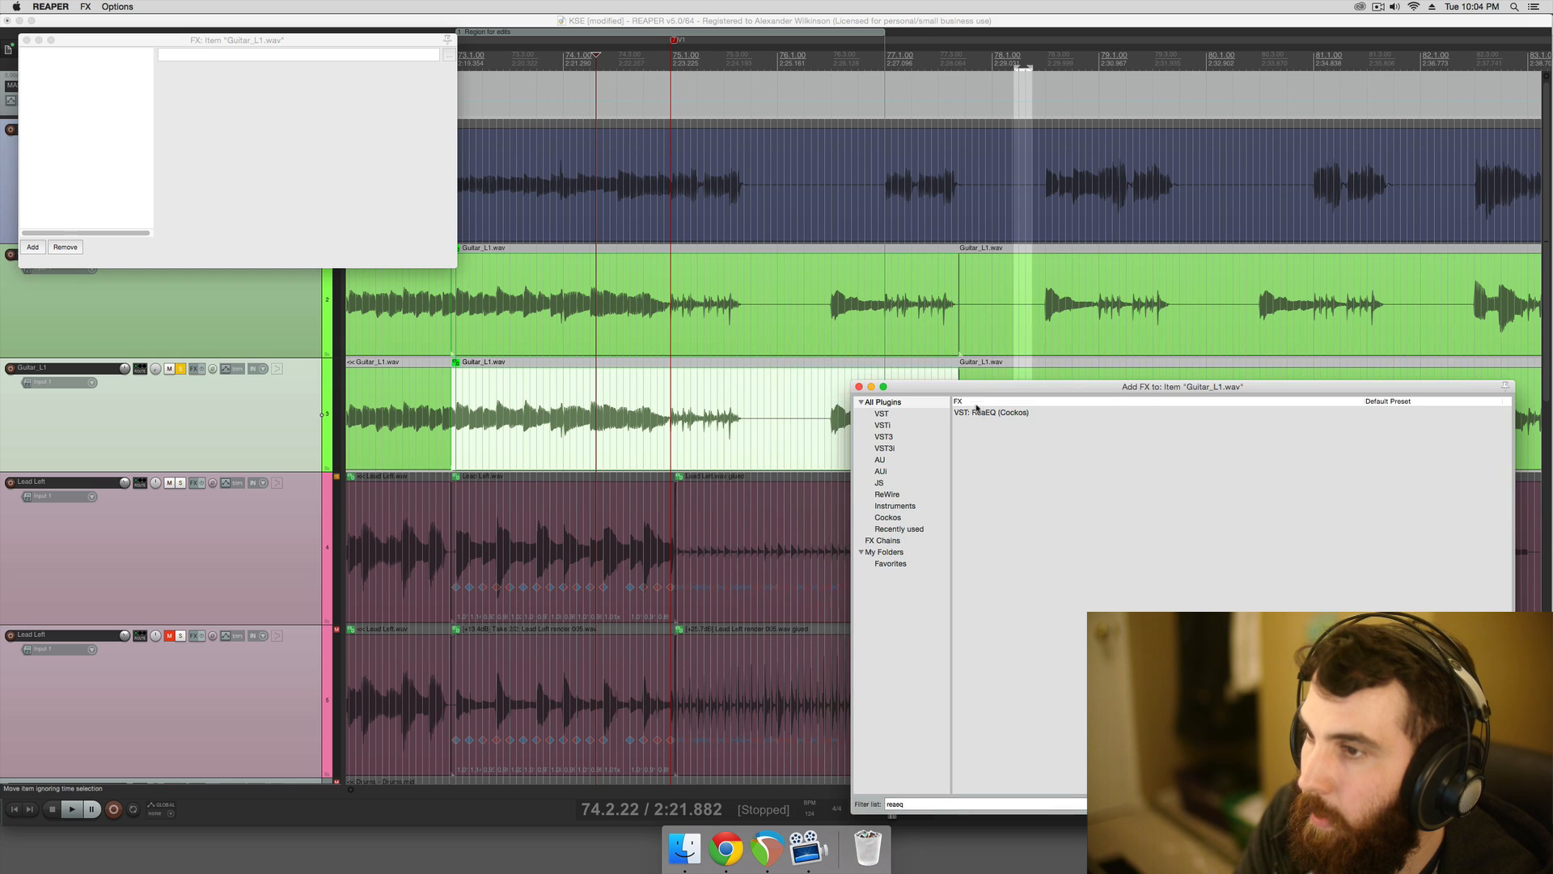
pyautogui.doubleClick(979, 414)
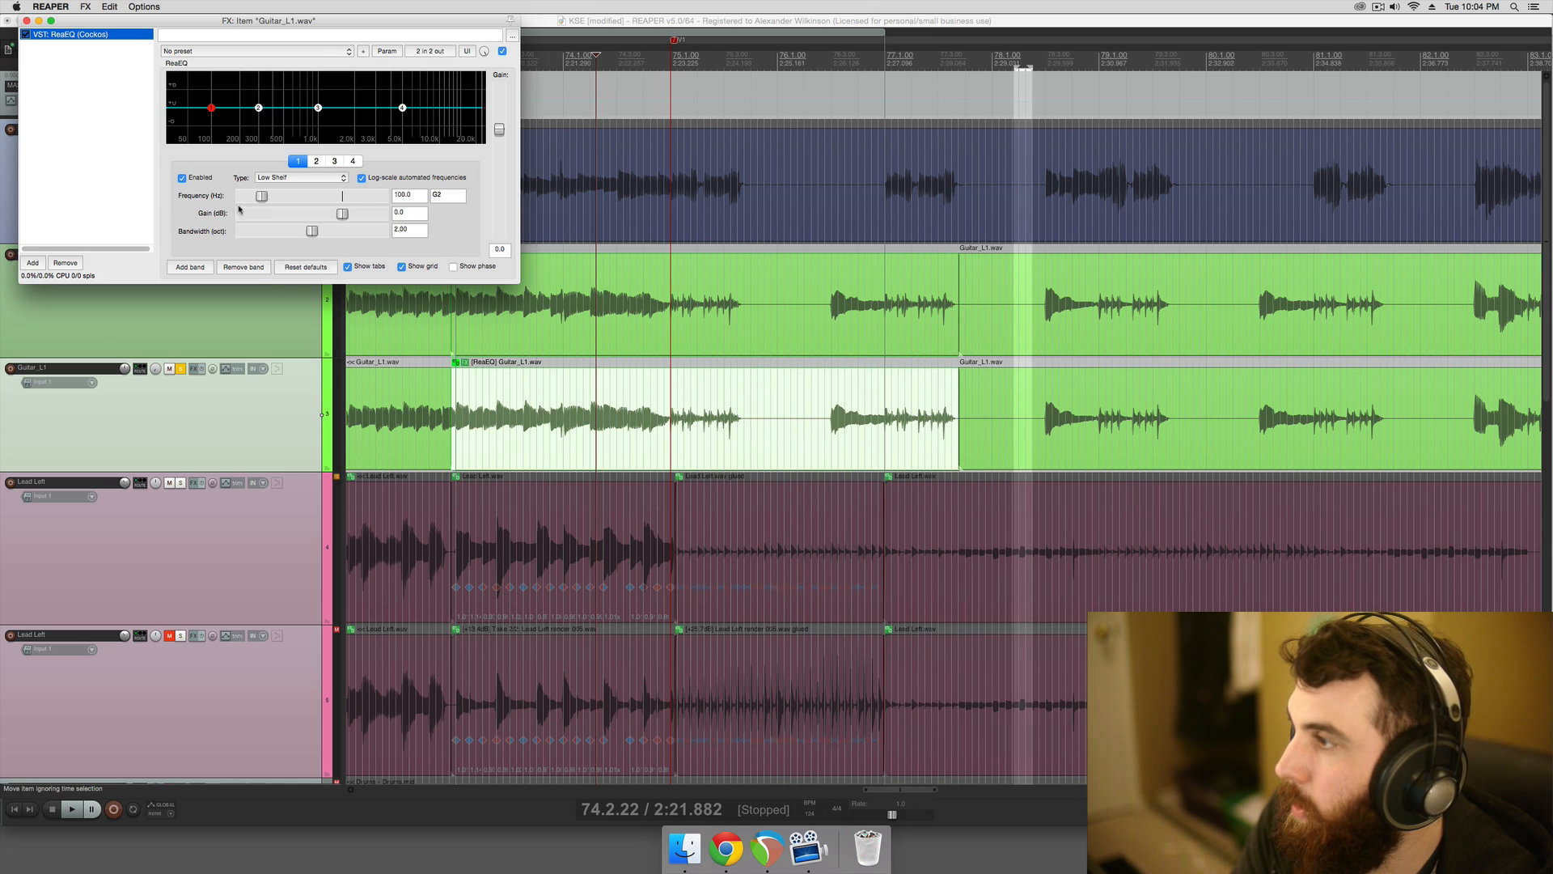
pyautogui.moveTo(237, 23); pyautogui.dragTo(624, 188)
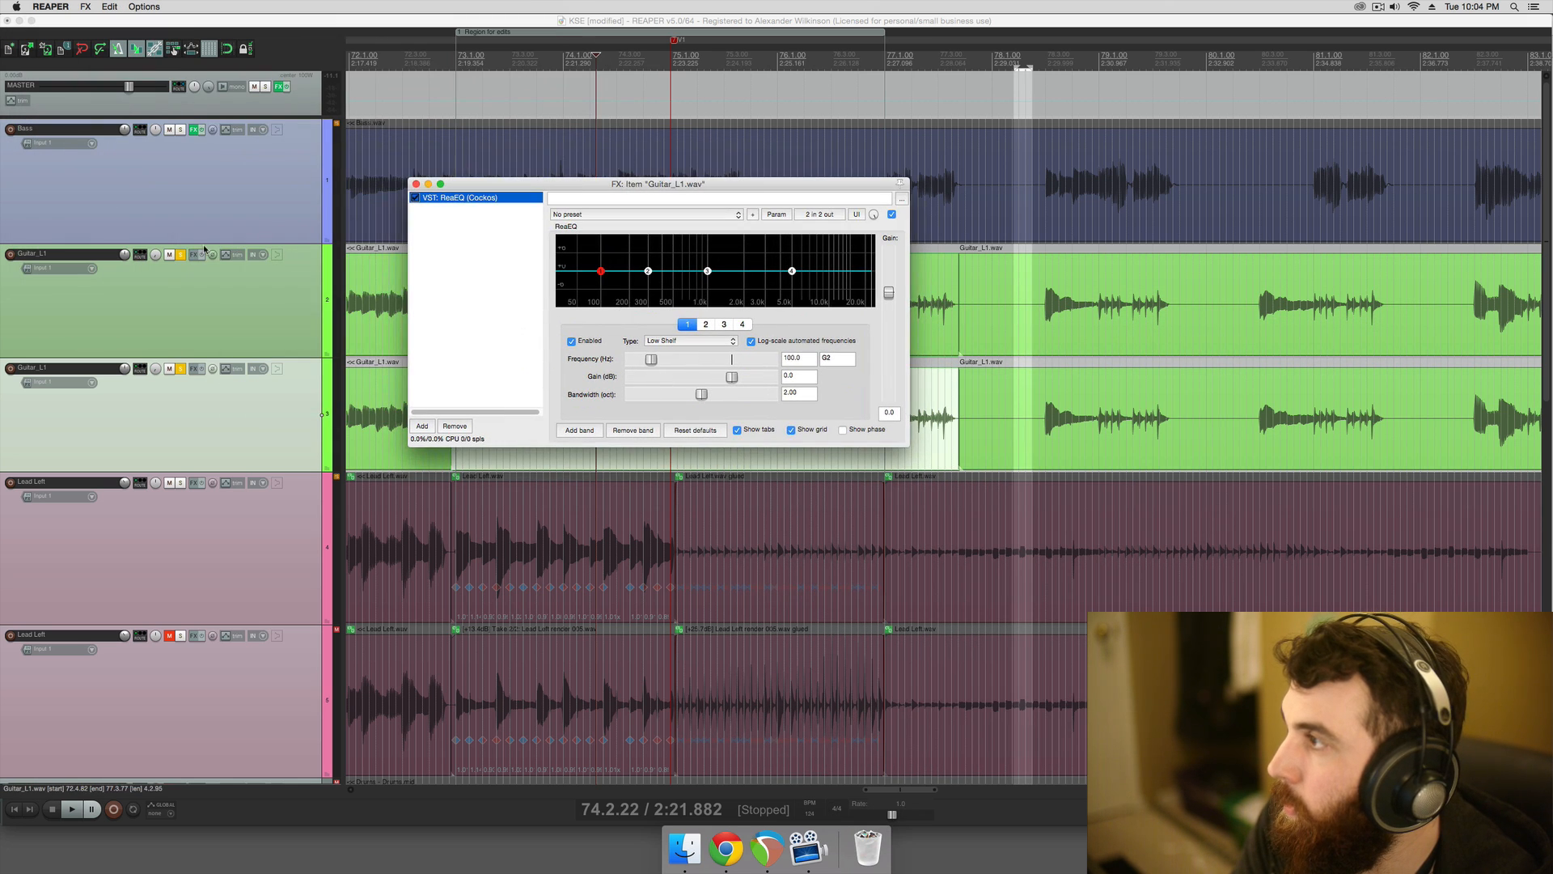
pyautogui.moveTo(526, 192); pyautogui.dragTo(865, 224)
# - Play from 73.2.47 while setting ReaEQ's low shelf band to -120 dB at about 1019 Hz, and turn off the metronome
pyautogui.click(495, 396)
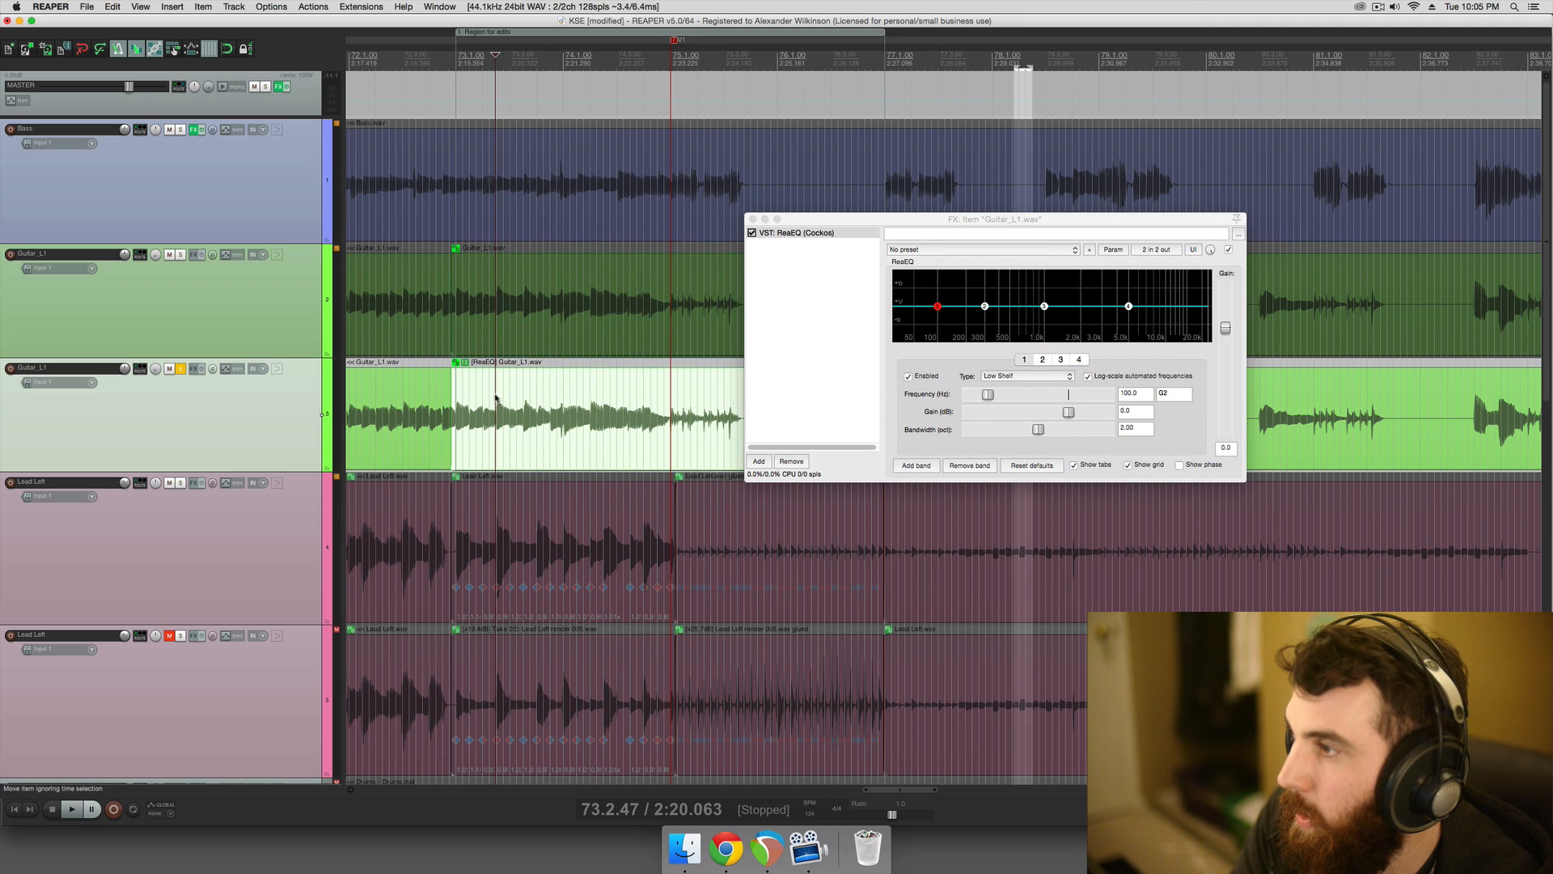
pyautogui.press('space')
pyautogui.moveTo(937, 304); pyautogui.dragTo(1046, 361)
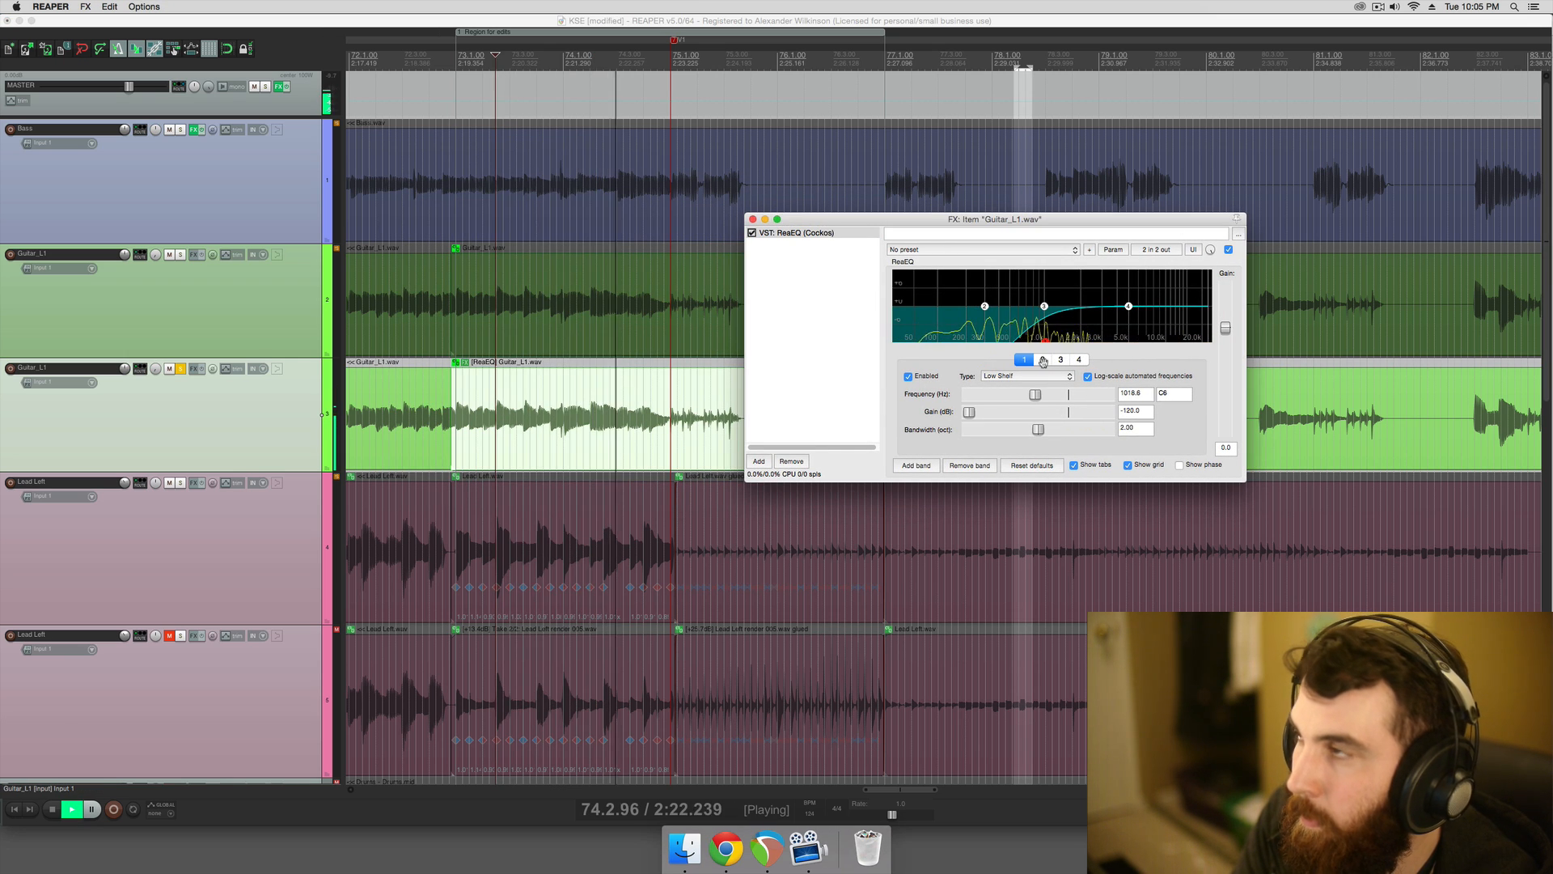
pyautogui.press('space')
pyautogui.click(119, 51)
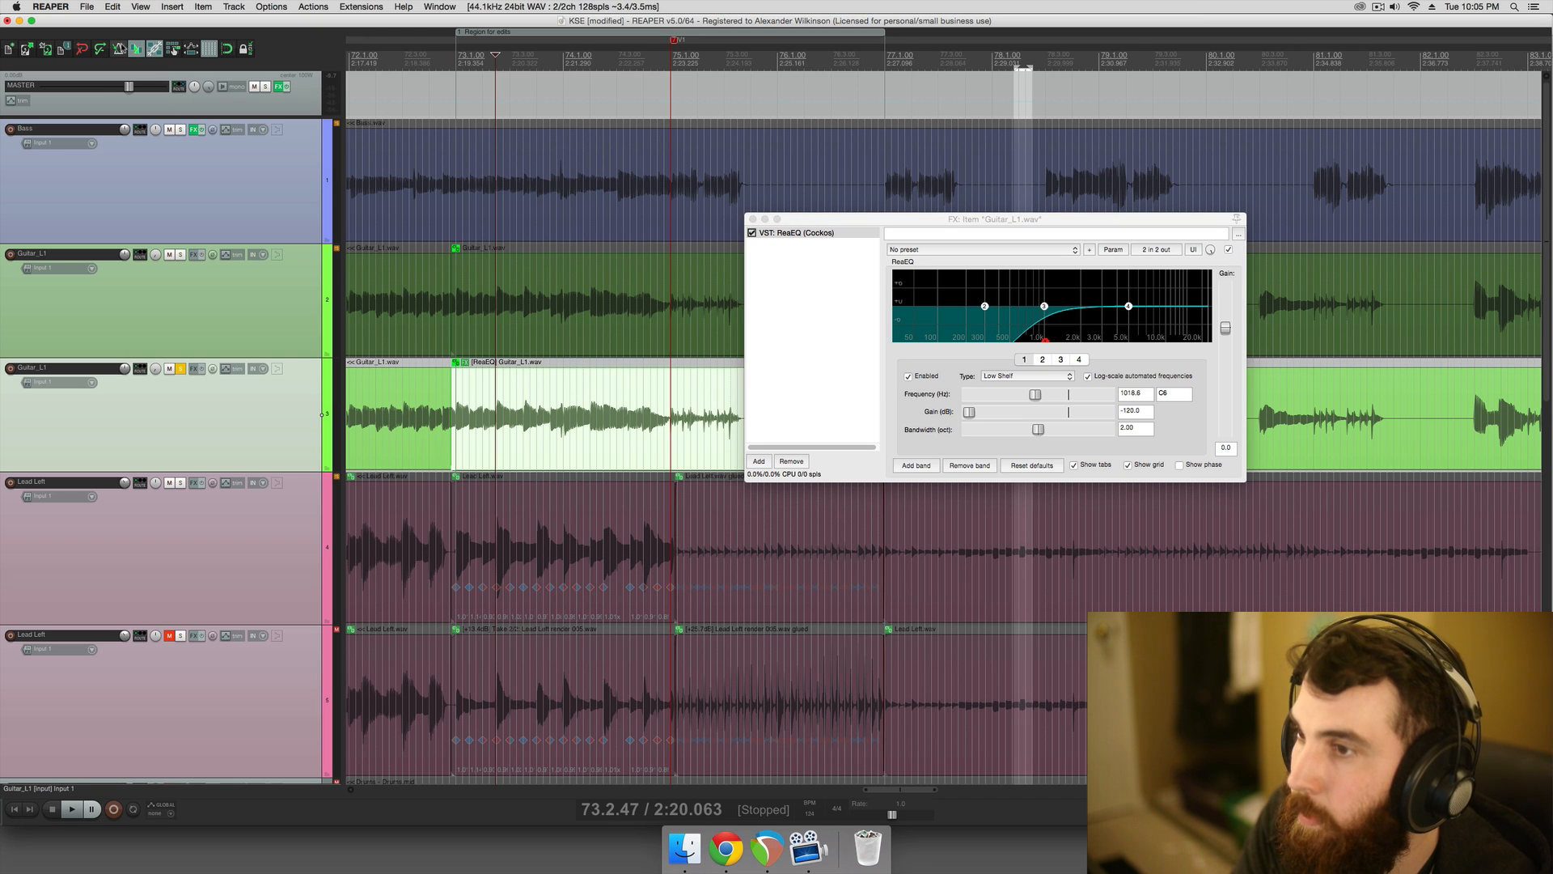
# - Raise the ReaEQ low shelf frequency to about 2058 Hz at -120 dB while playing the item
pyautogui.press('space')
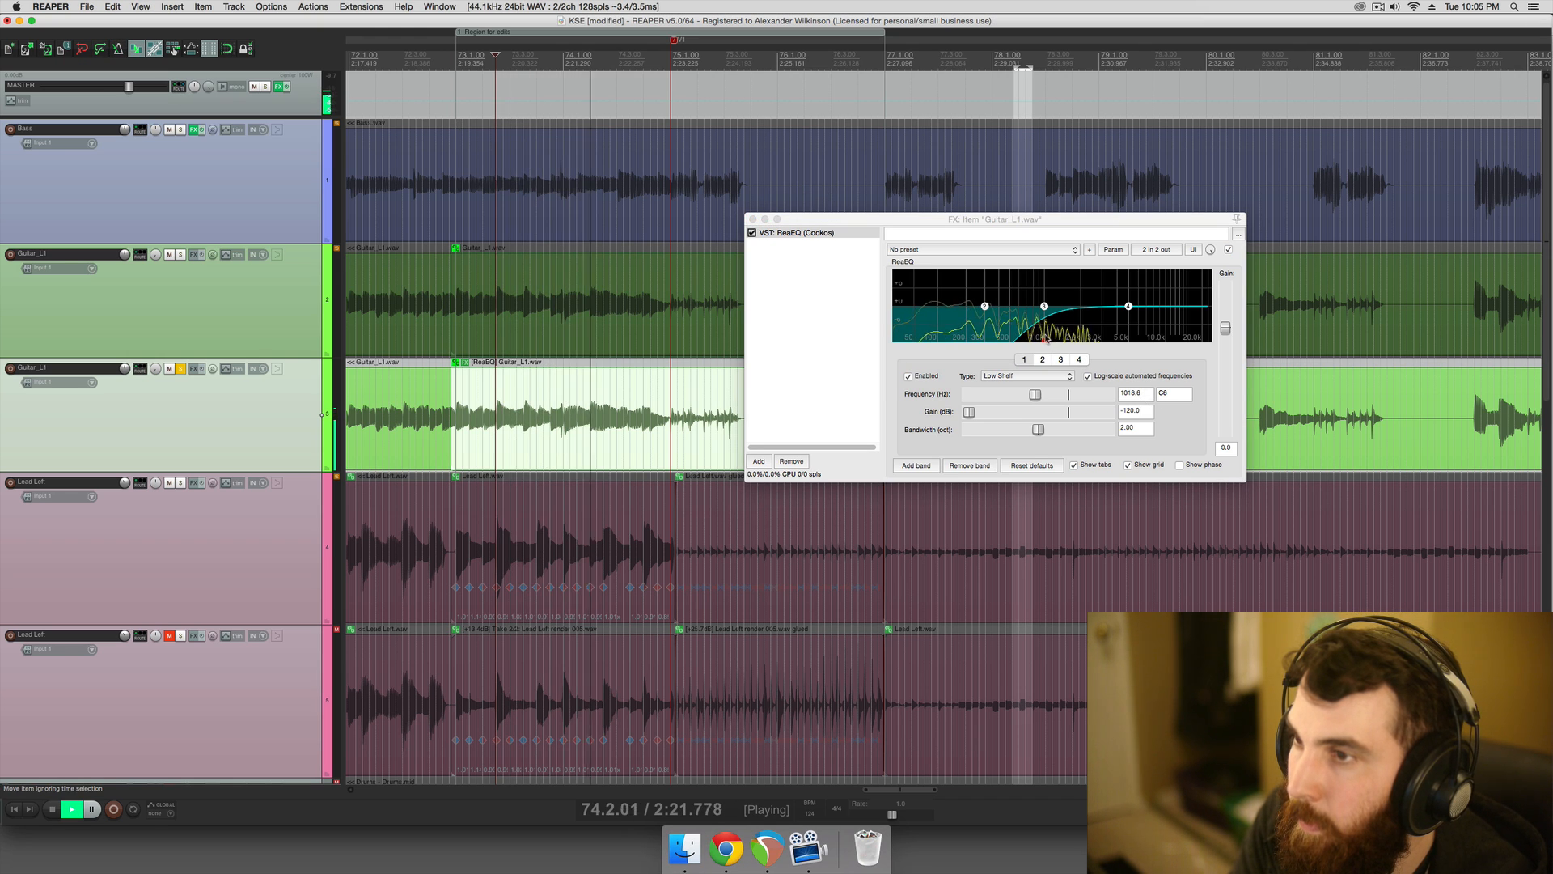
pyautogui.moveTo(1045, 340); pyautogui.dragTo(1080, 353)
pyautogui.press('space')
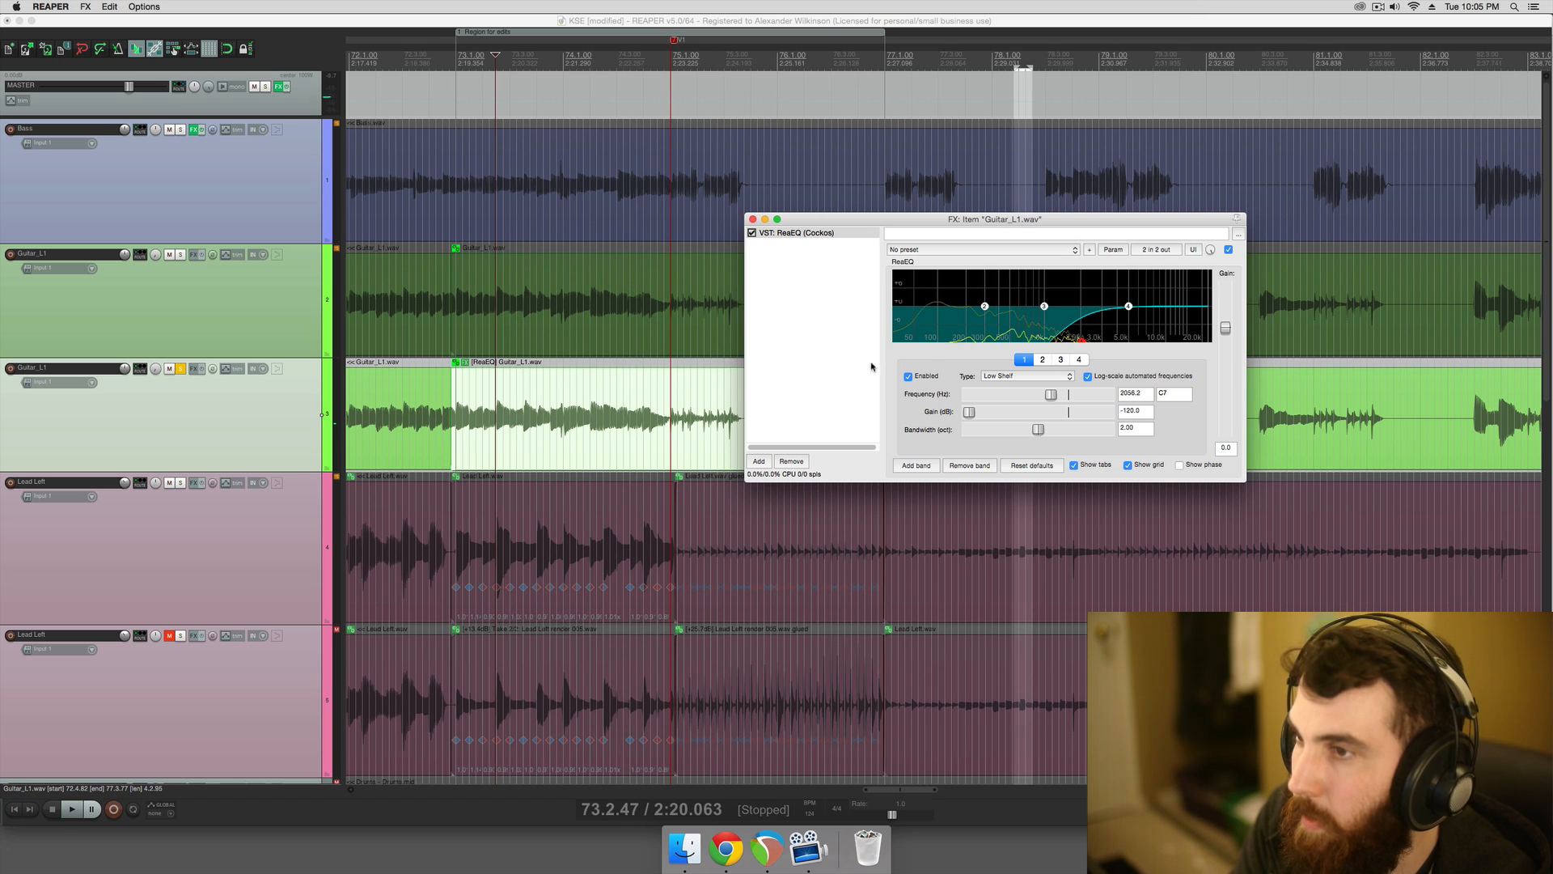
# - Apply the duplicated Guitar_L1 item's FX as a new take with mono output, close the FX window, and normalize the item
pyautogui.click(665, 411)
pyautogui.rightClick(635, 409)
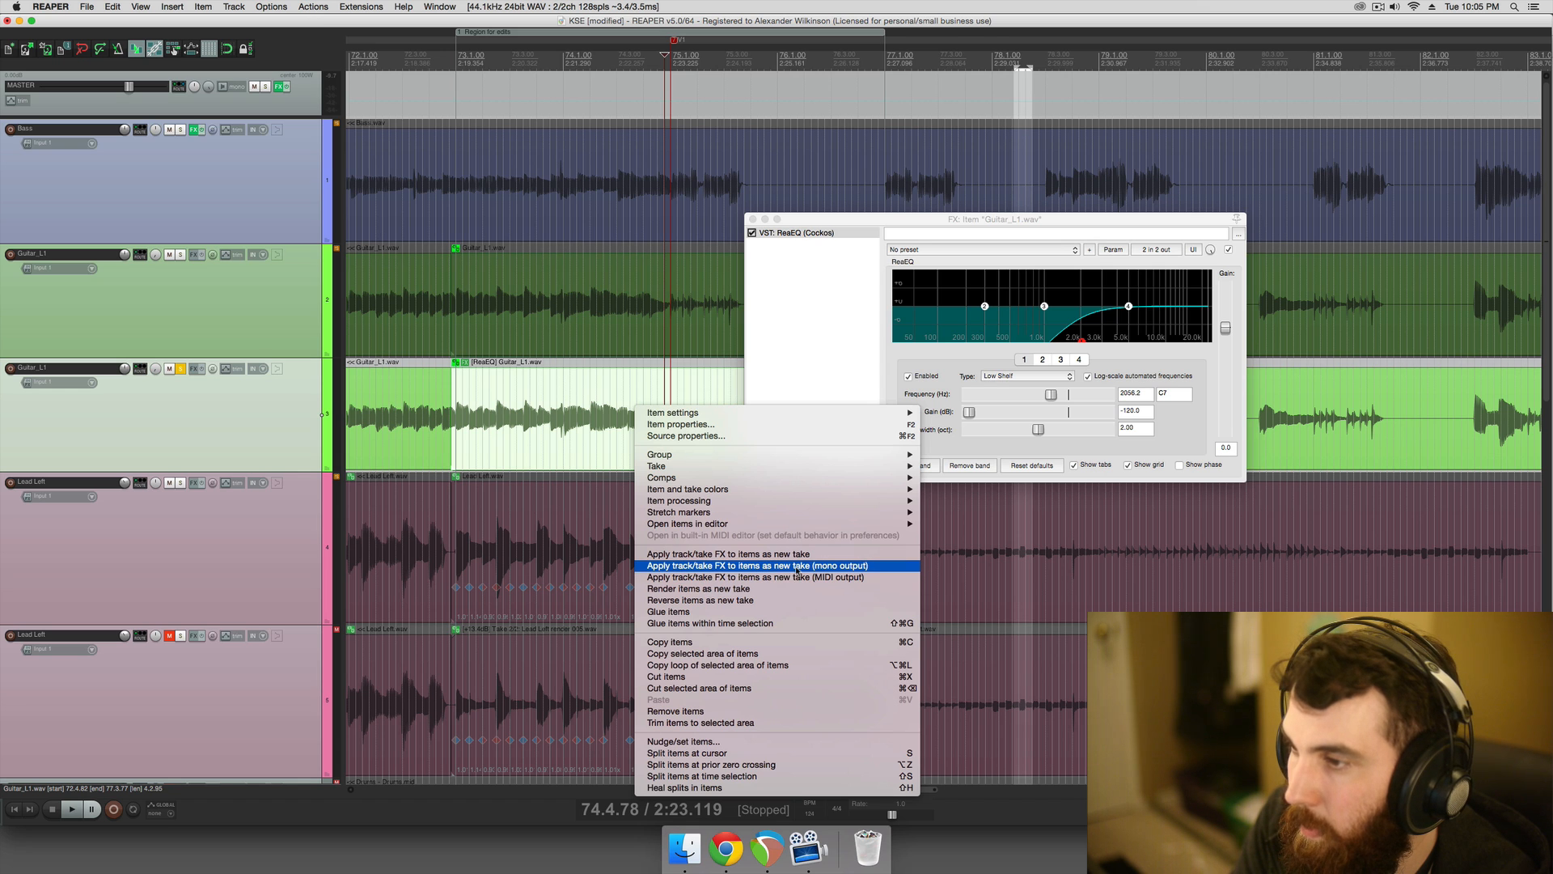
pyautogui.click(829, 567)
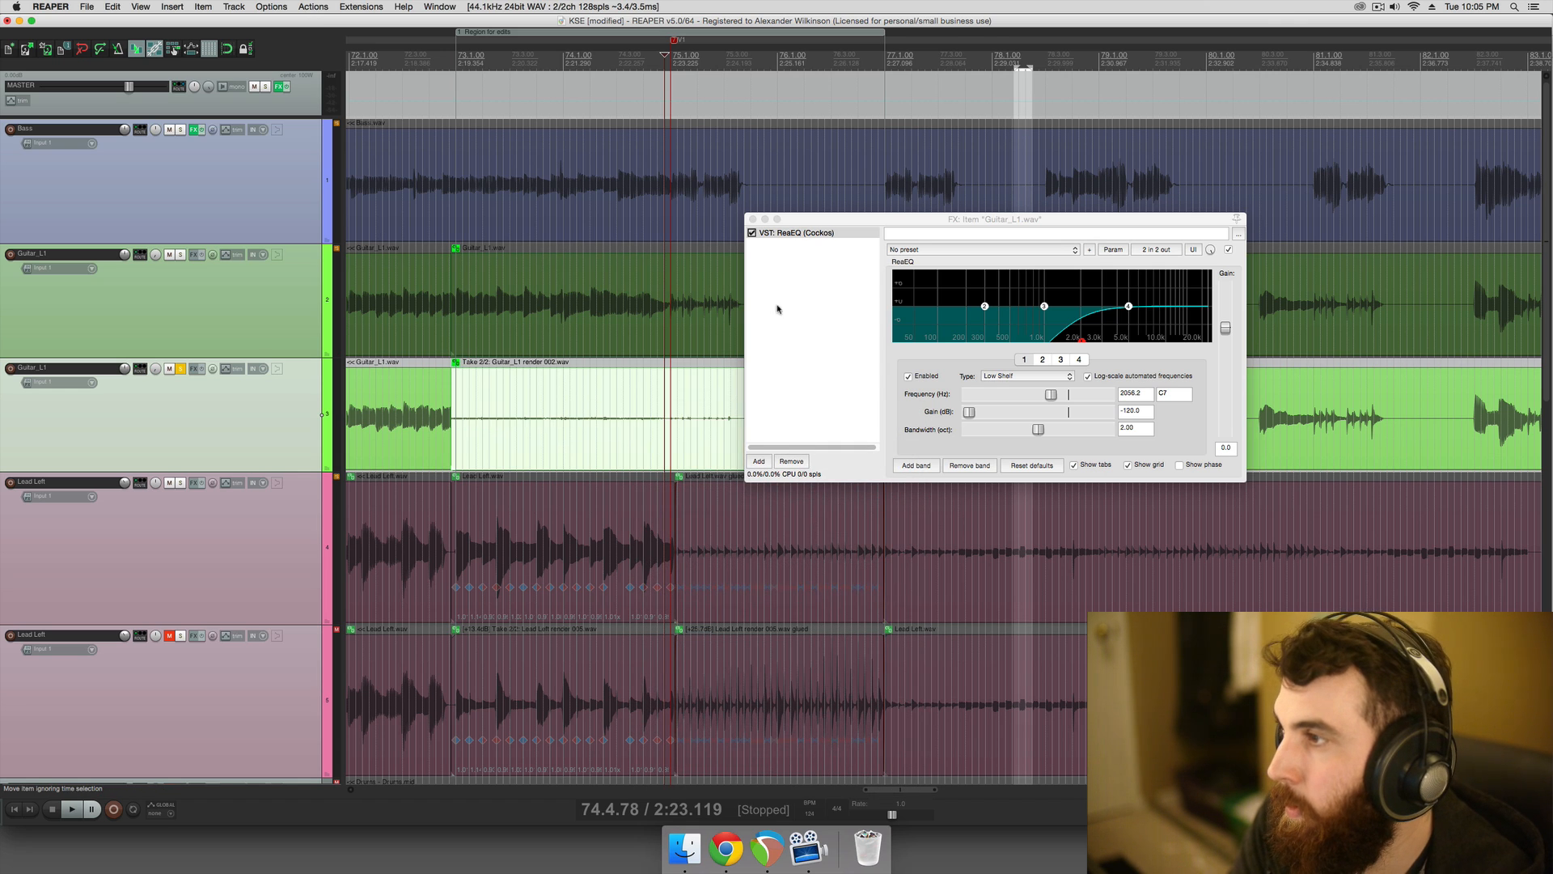
pyautogui.click(752, 219)
pyautogui.click(663, 394)
pyautogui.hotkey('shift', 'n')
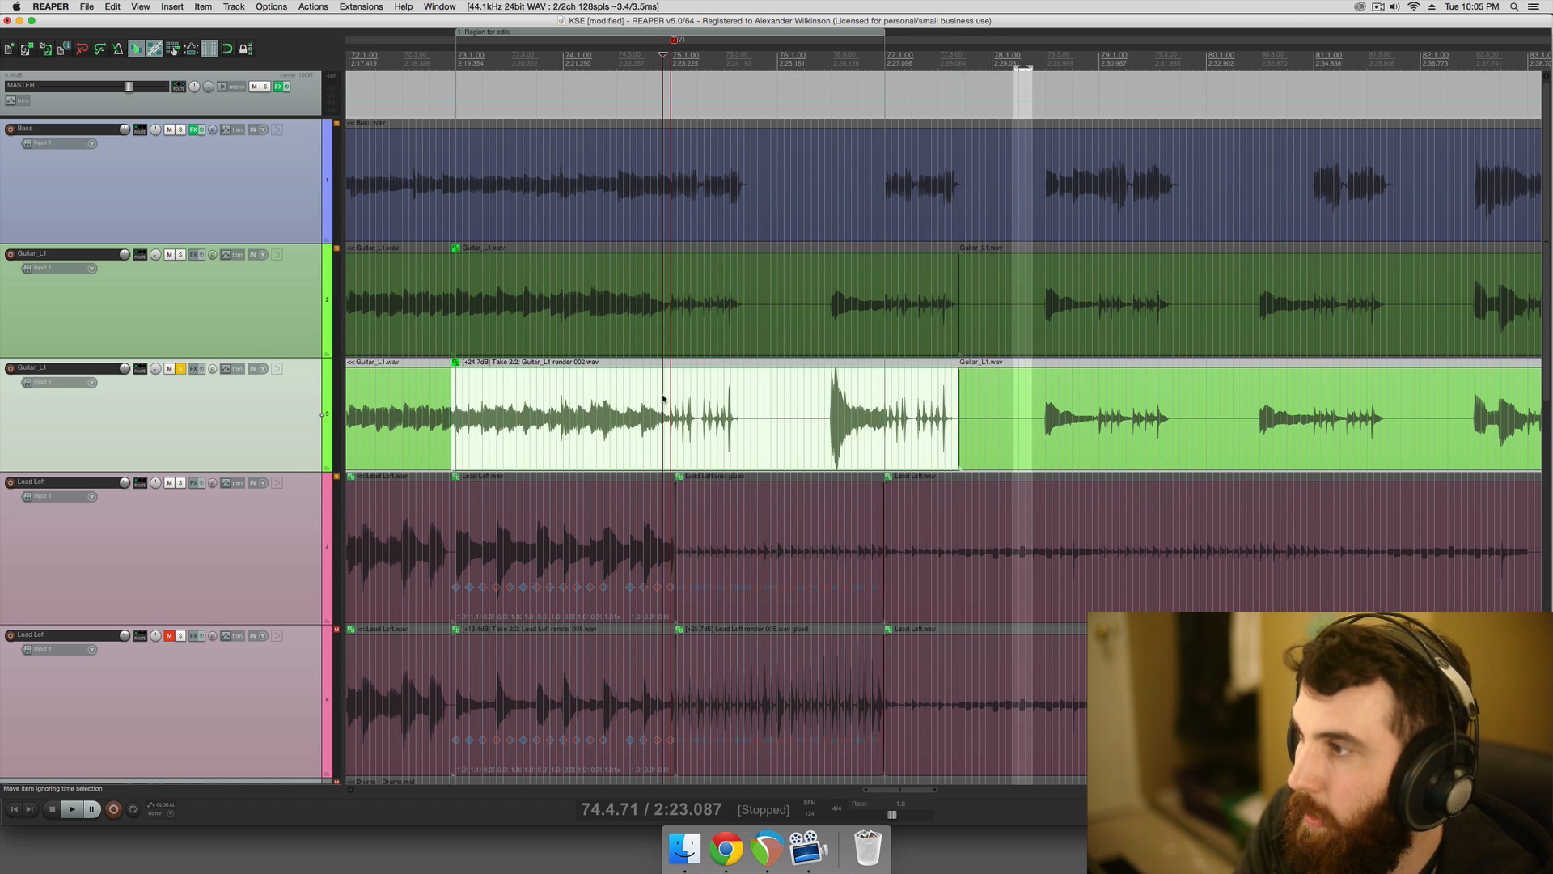
# - Compare the transients of the rendered Guitar_L1 take with the original item from bar 73 to bar 77
pyautogui.click(547, 391)
pyautogui.hscroll(-5, 555, 392)
pyautogui.scroll(5, 558, 397)
pyautogui.hscroll(5, 577, 398)
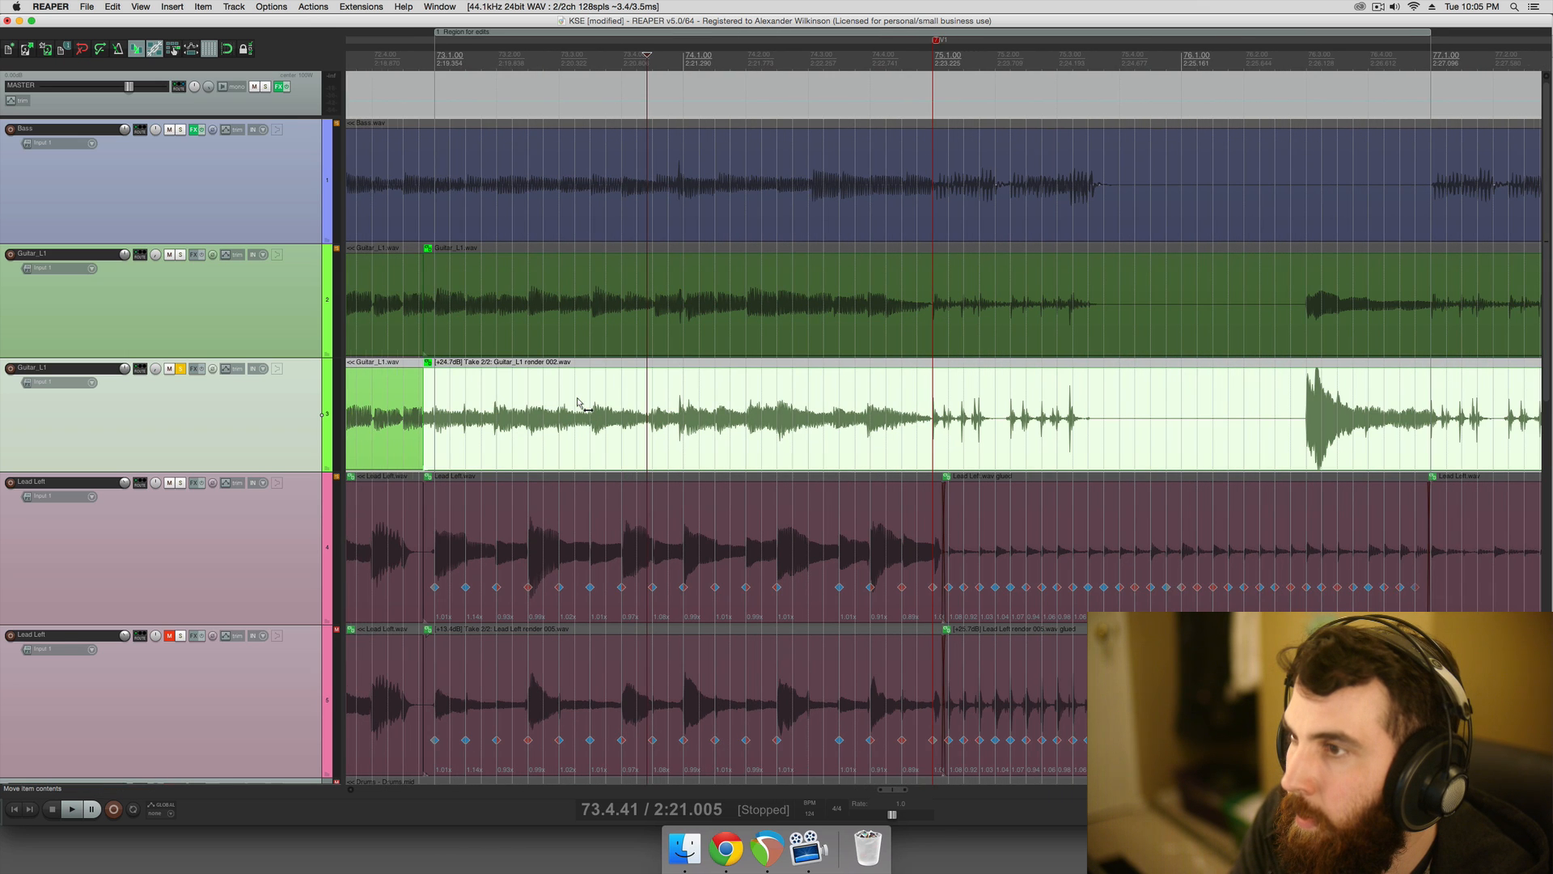
pyautogui.hscroll(5, 981, 434)
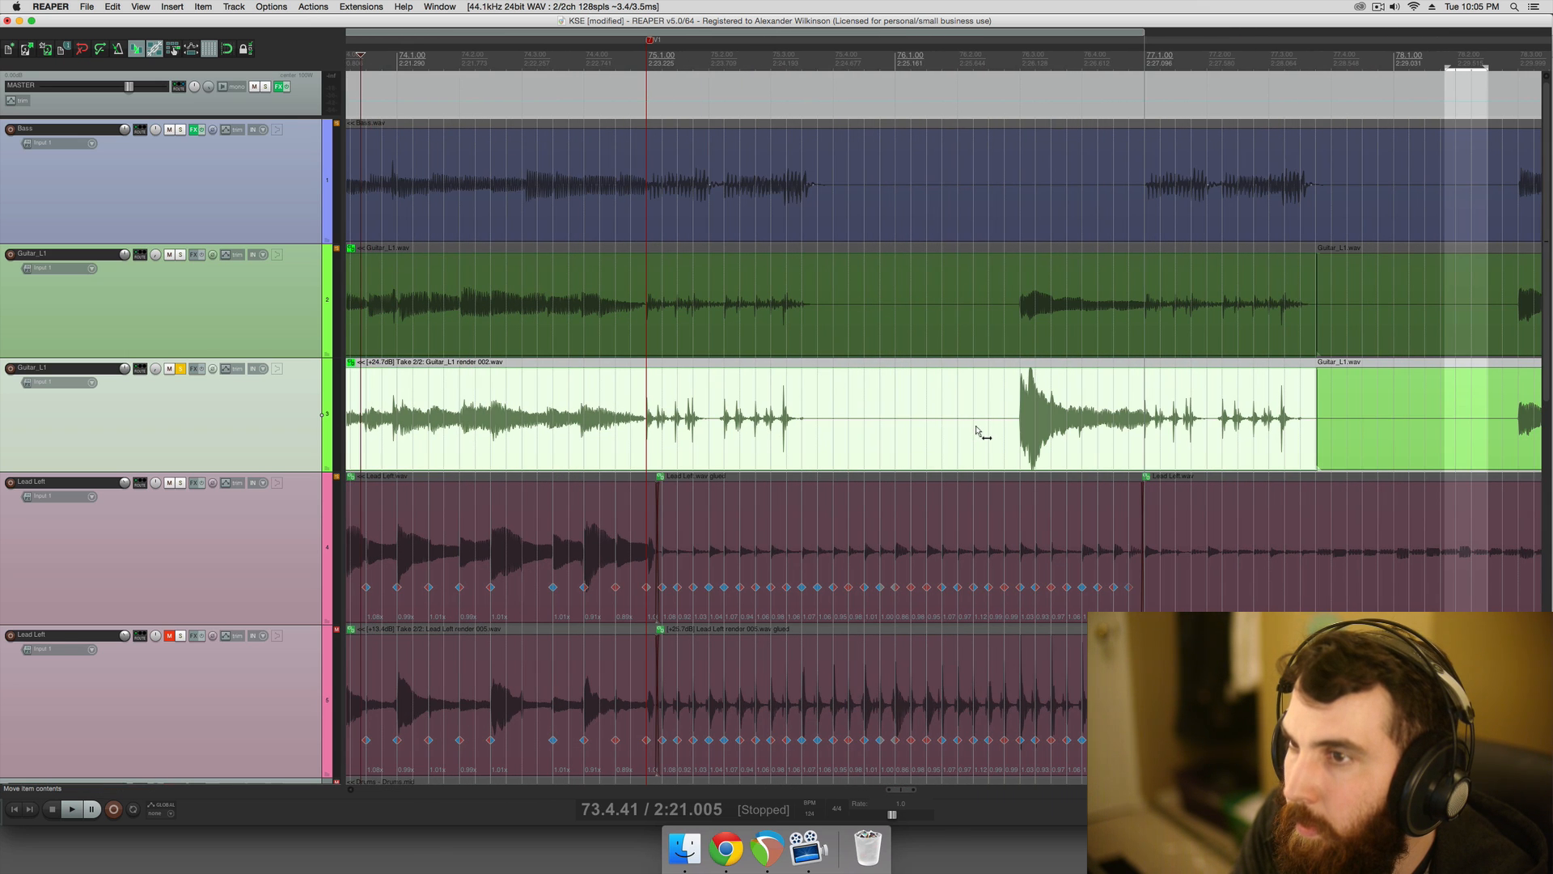
pyautogui.click(661, 326)
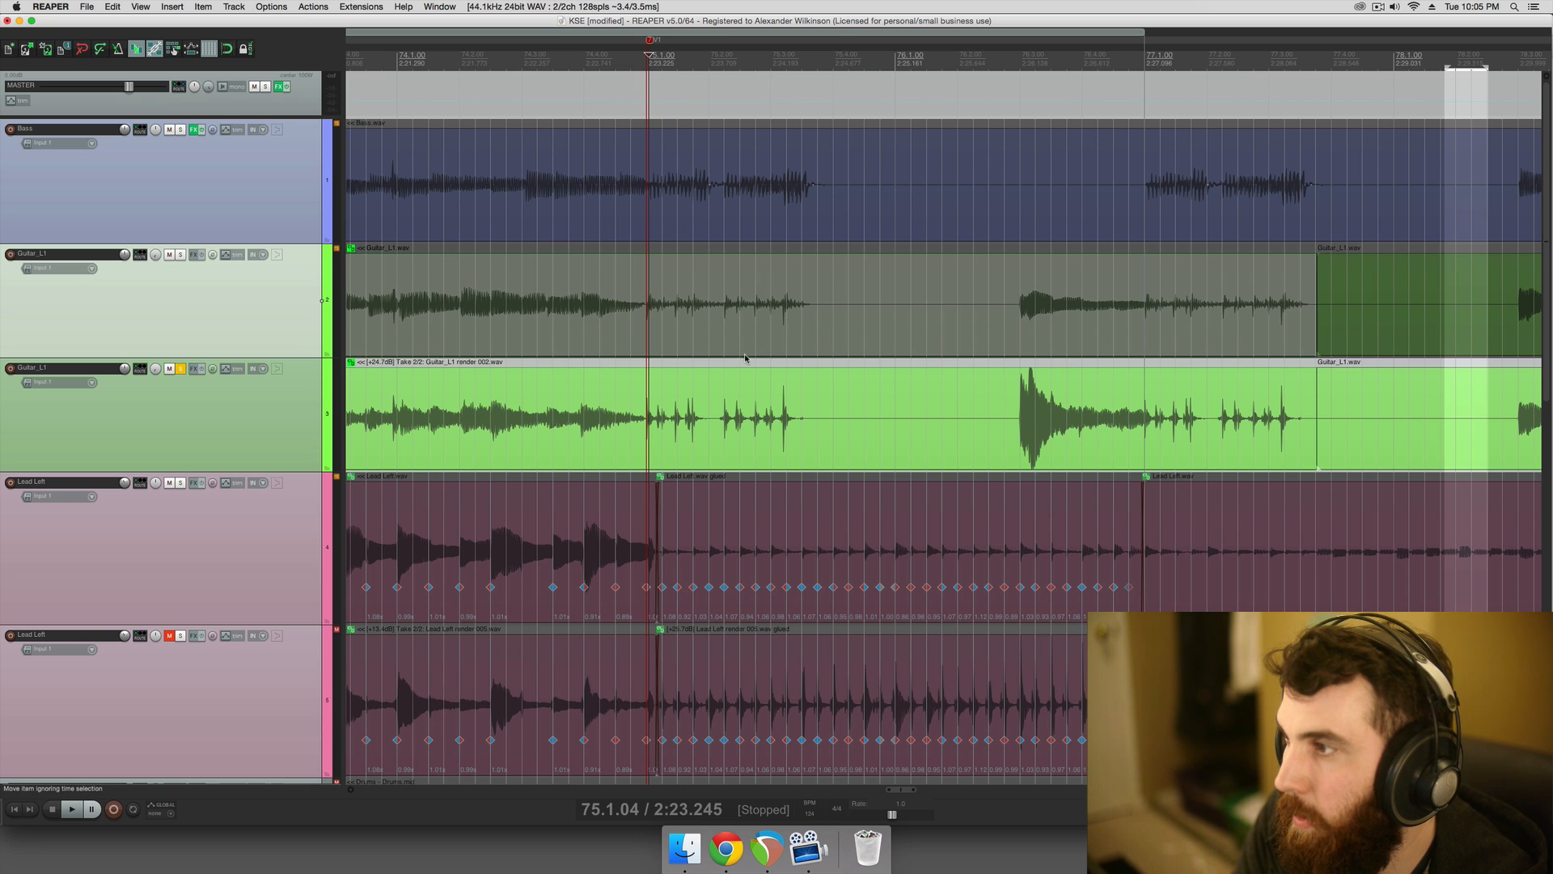
pyautogui.click(688, 400)
pyautogui.click(650, 417)
pyautogui.hscroll(-5, 666, 417)
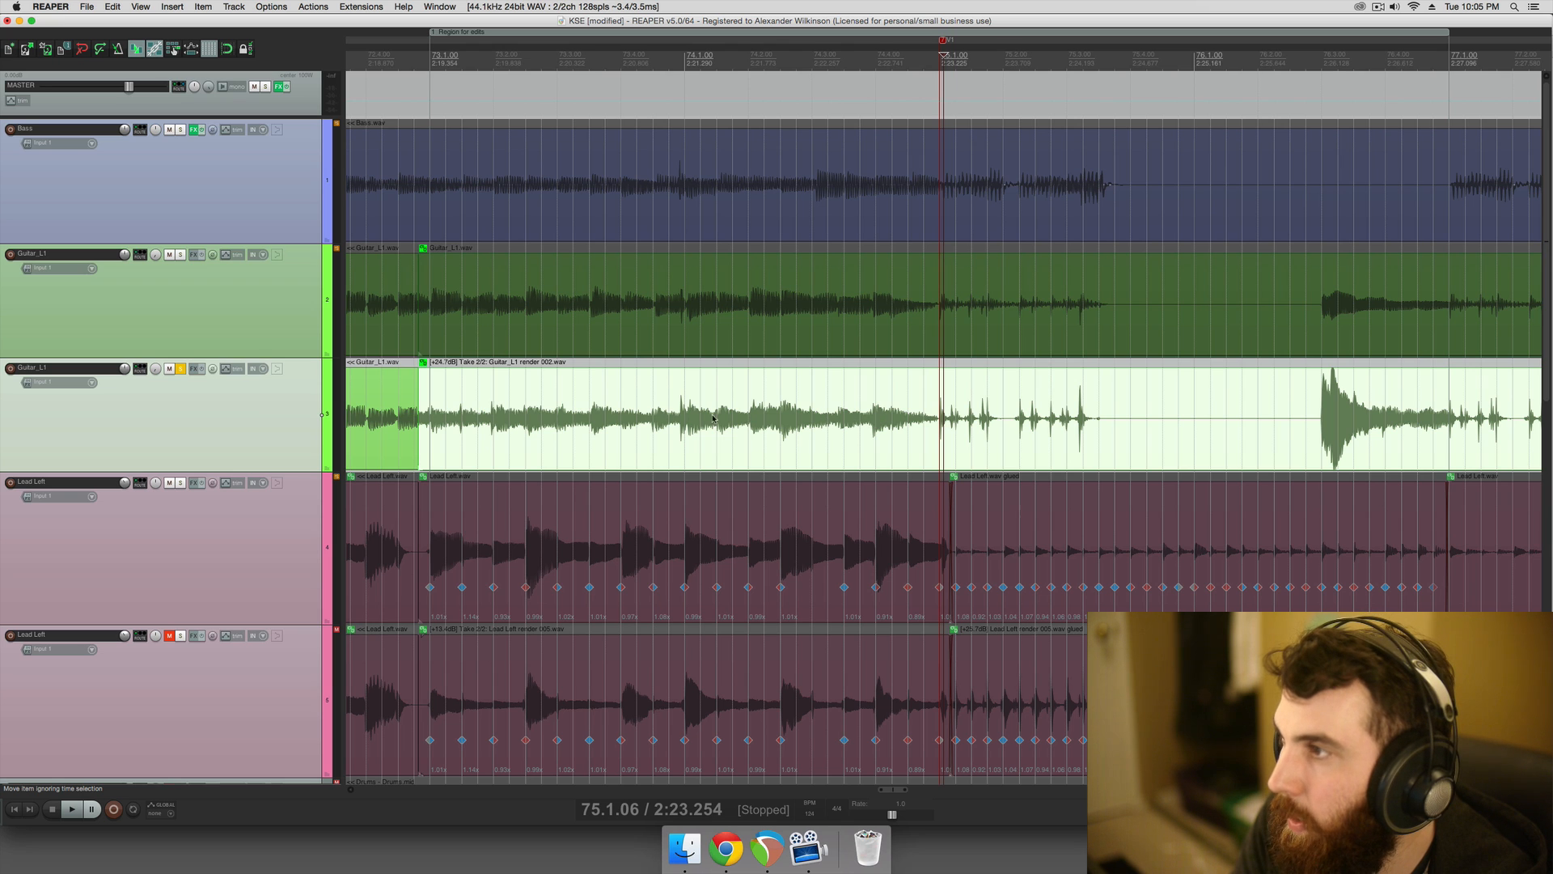
pyautogui.click(481, 305)
pyautogui.click(939, 415)
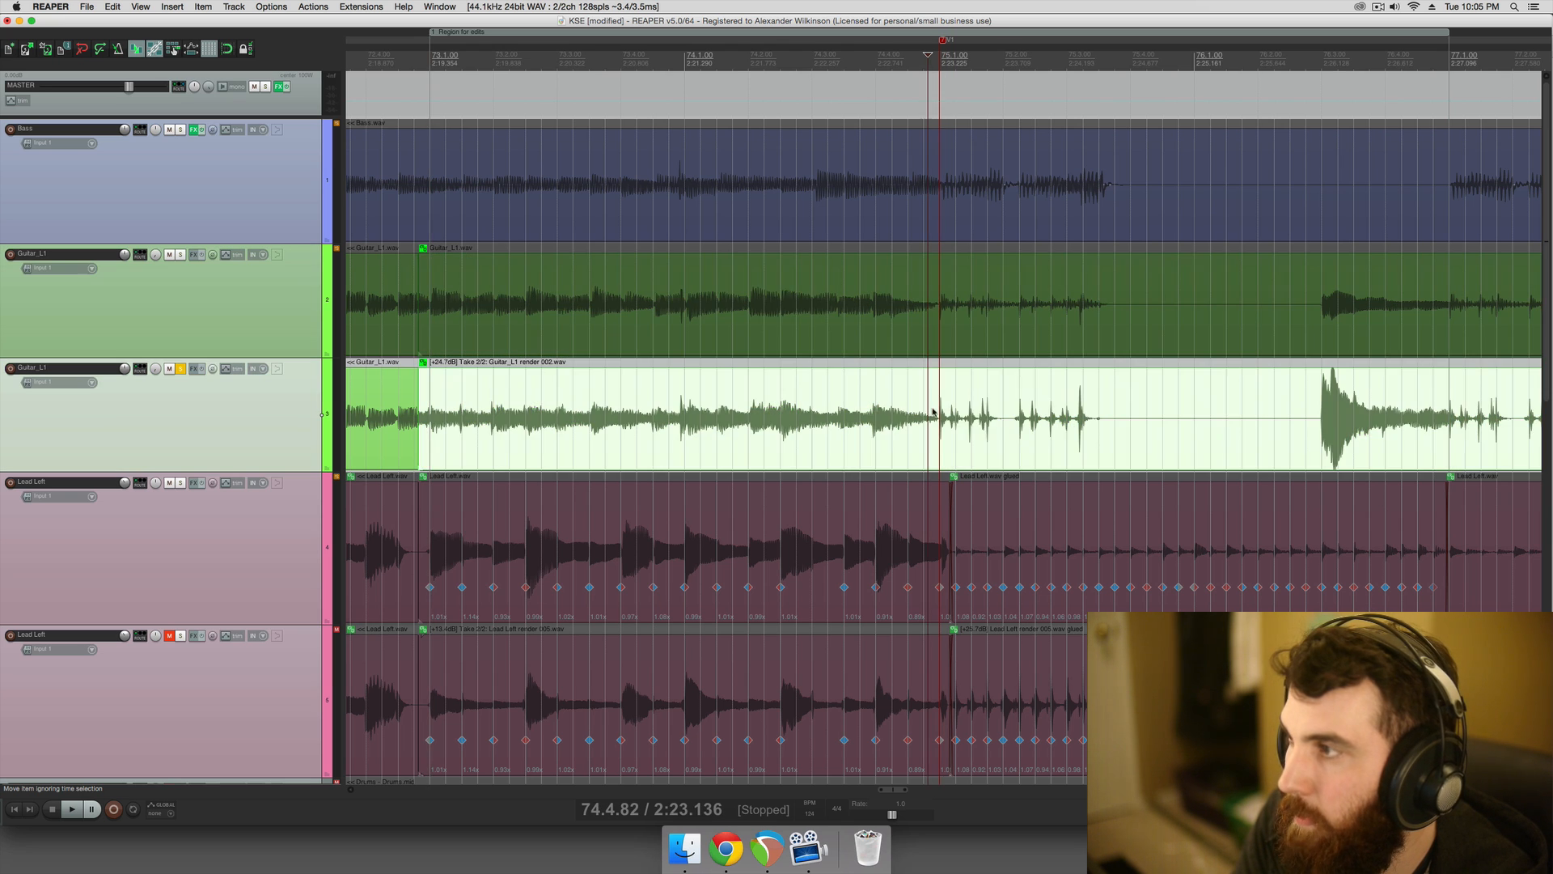
pyautogui.hscroll(2, 939, 414)
pyautogui.hscroll(4, 938, 414)
pyautogui.click(1105, 433)
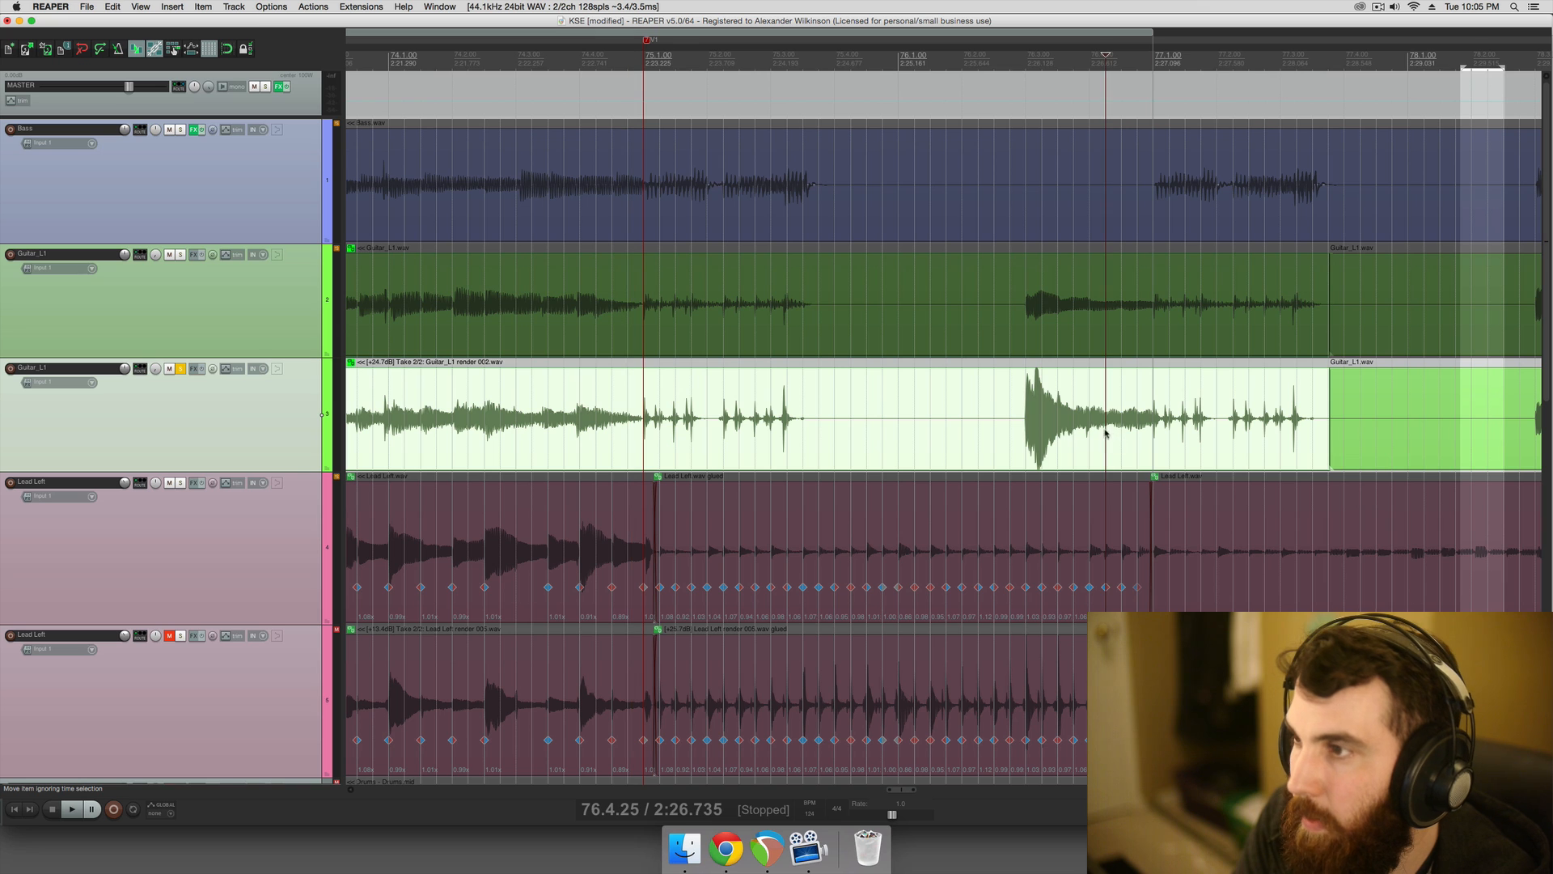
pyautogui.click(671, 431)
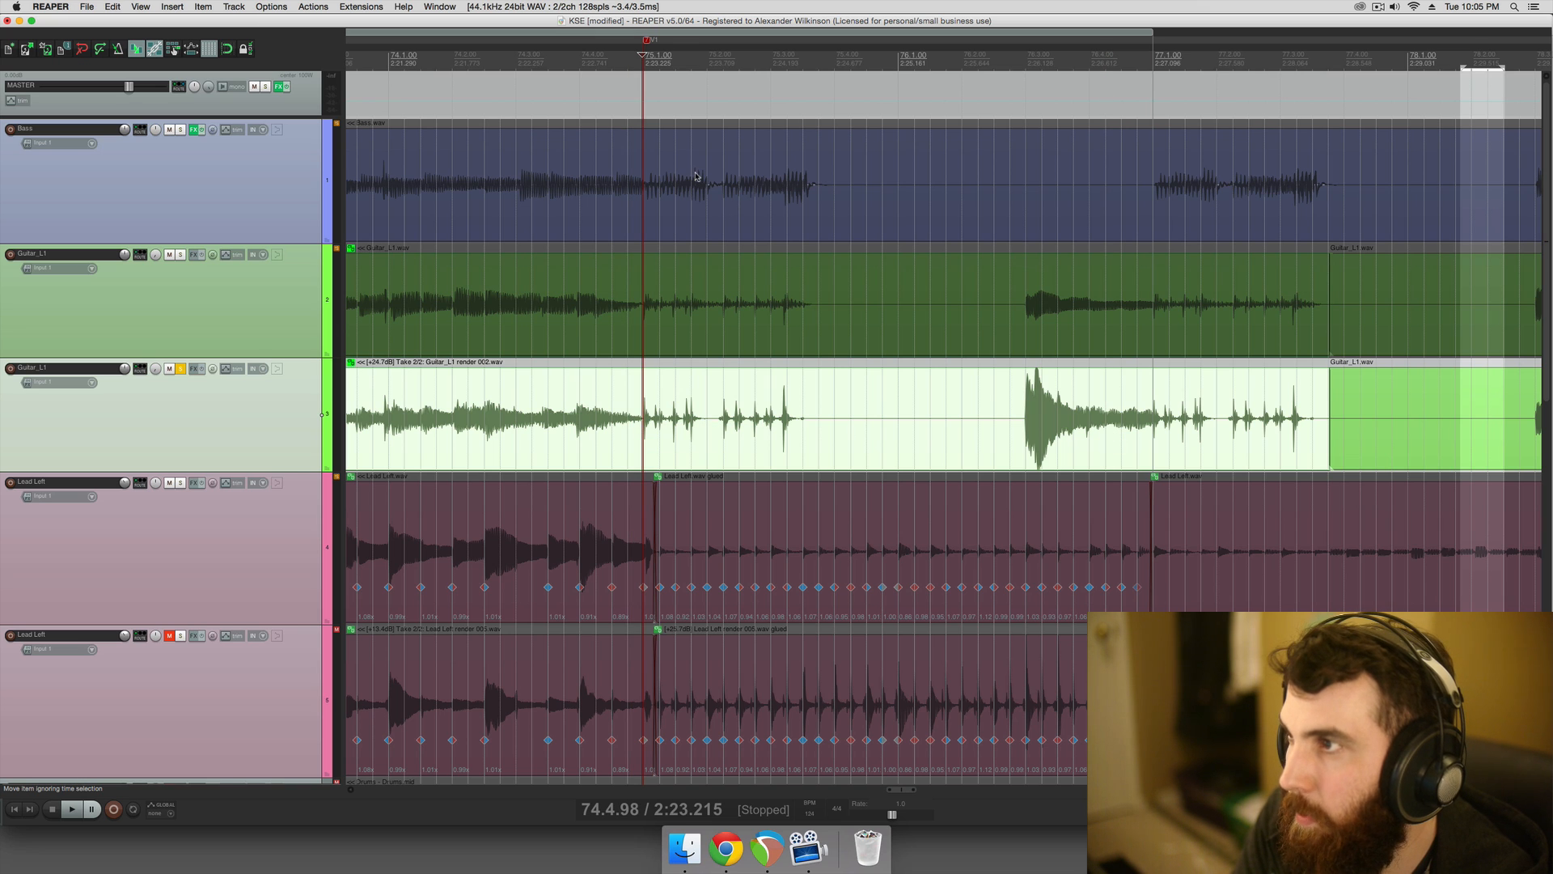
pyautogui.click(691, 417)
# - Examine the note attacks in the rendered Guitar_L1 take against the grid between bars 73 and 75
pyautogui.hscroll(-4, 692, 418)
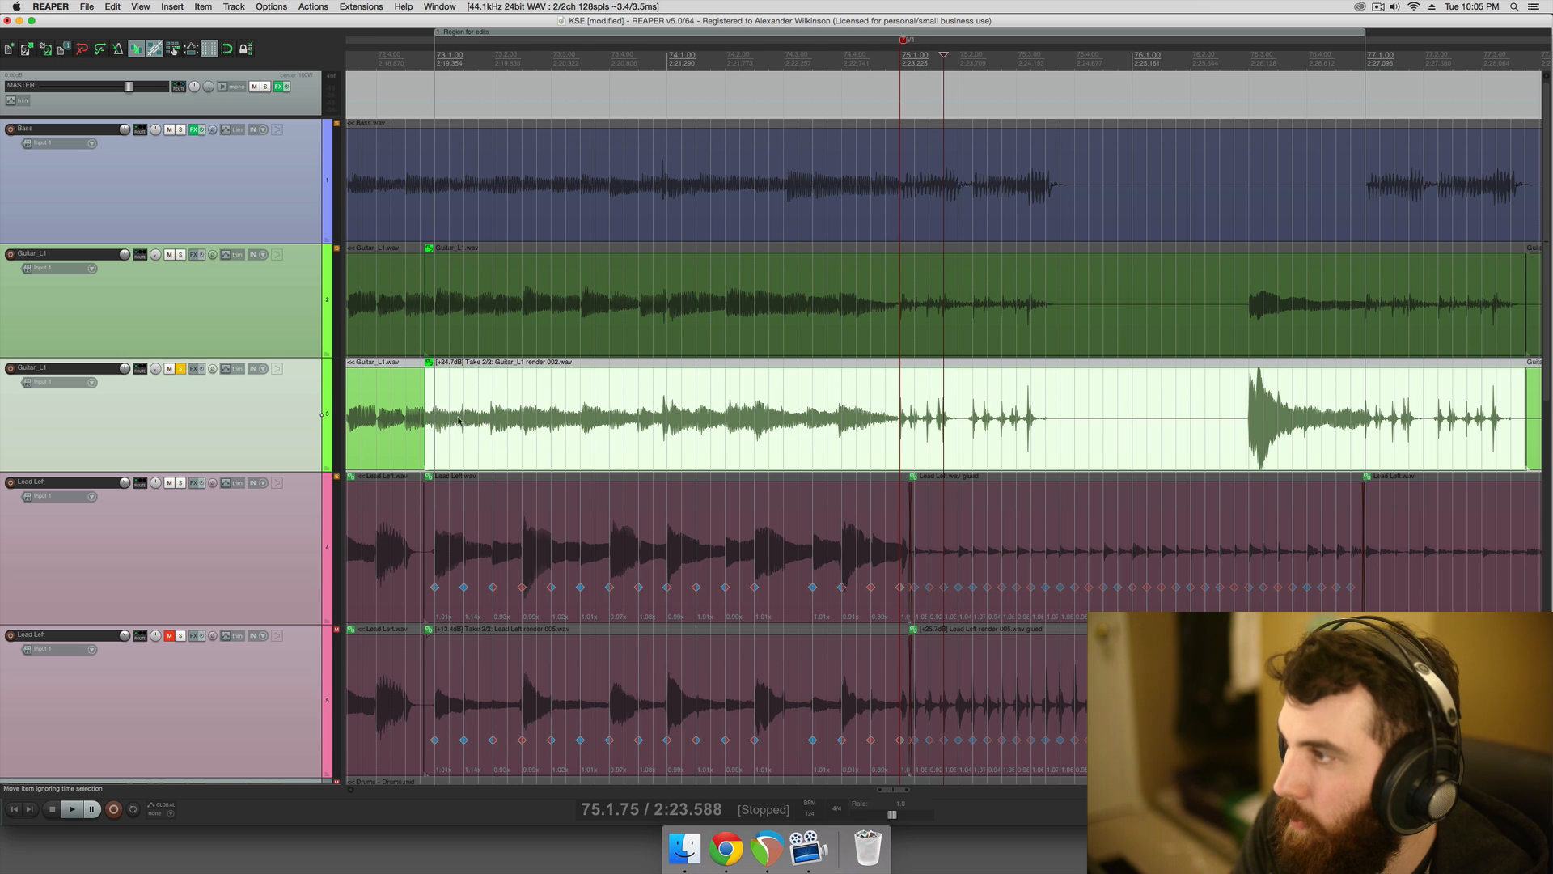
pyautogui.scroll(3, 458, 419)
pyautogui.click(523, 430)
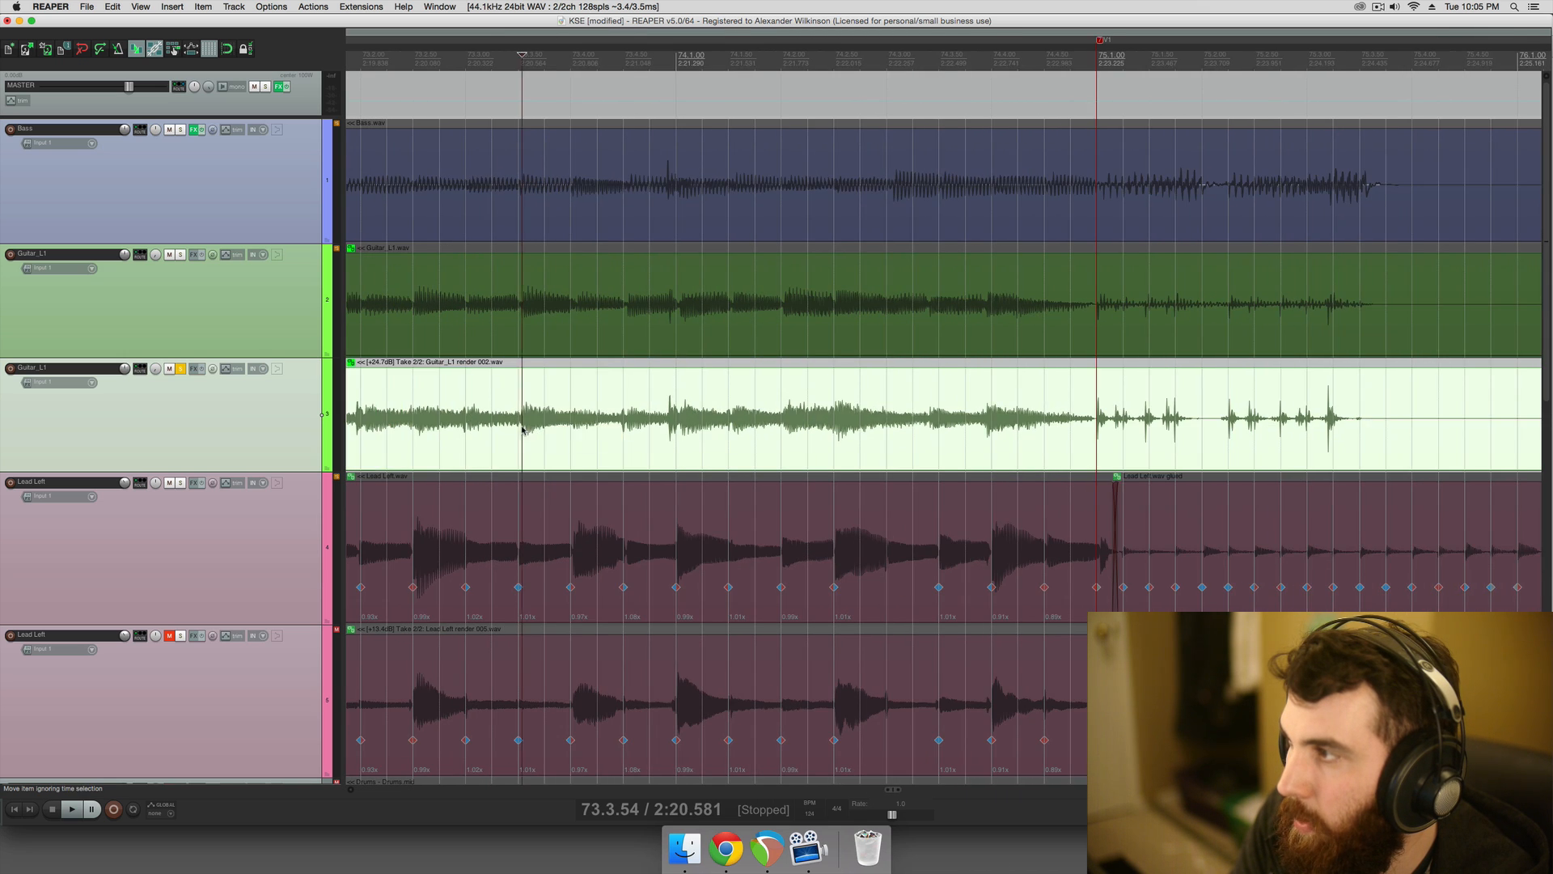
pyautogui.hscroll(-5, 522, 430)
pyautogui.hscroll(2, 781, 416)
pyautogui.scroll(-2, 780, 416)
pyautogui.hscroll(-2, 780, 415)
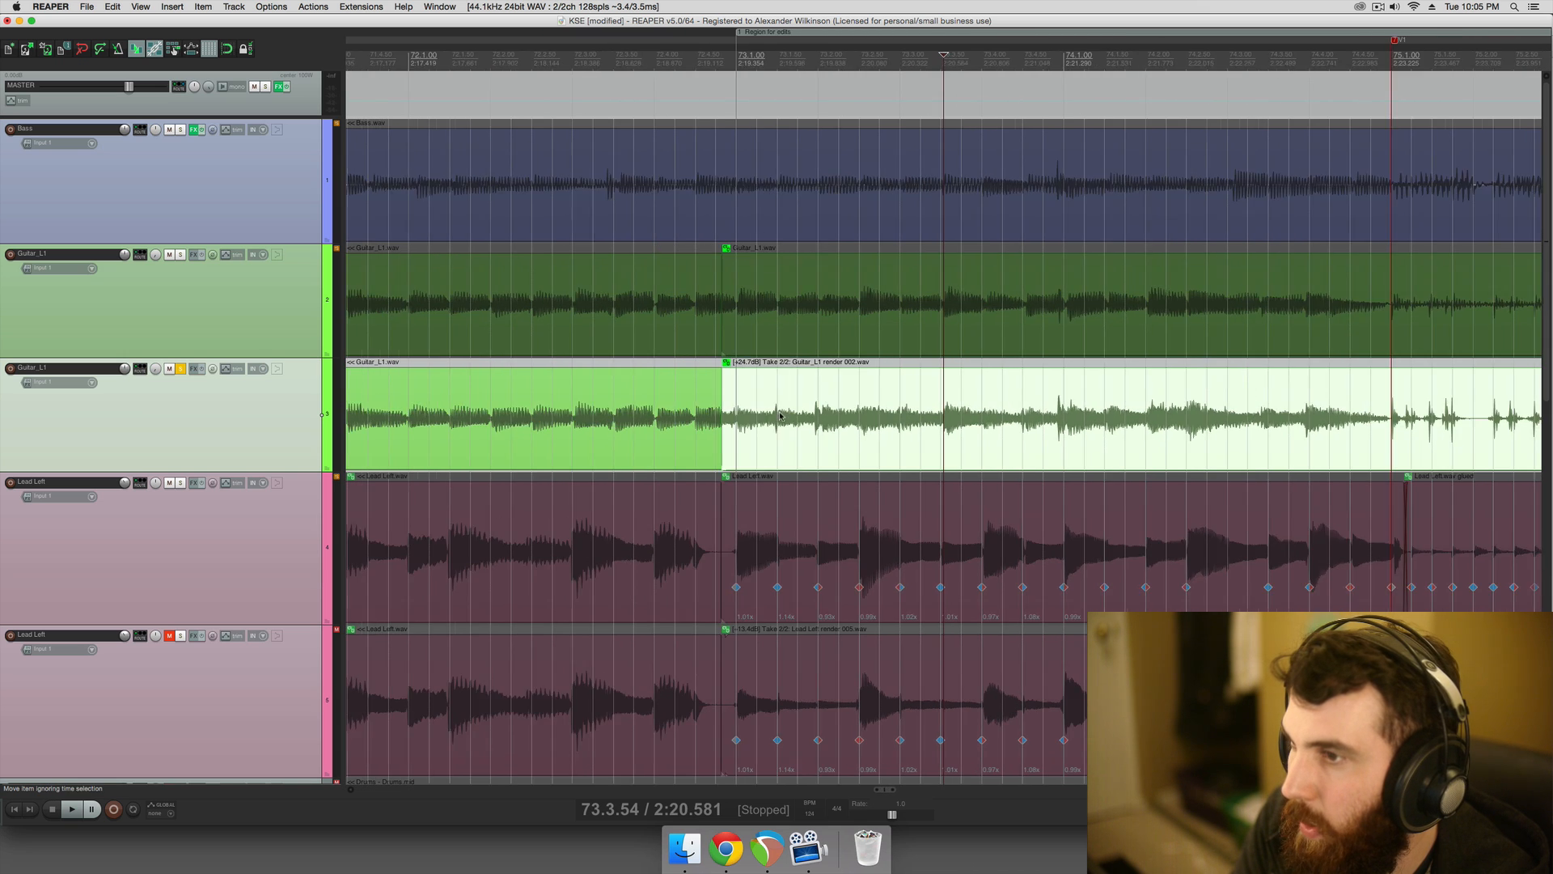
pyautogui.hscroll(4, 781, 416)
pyautogui.scroll(-1, 782, 416)
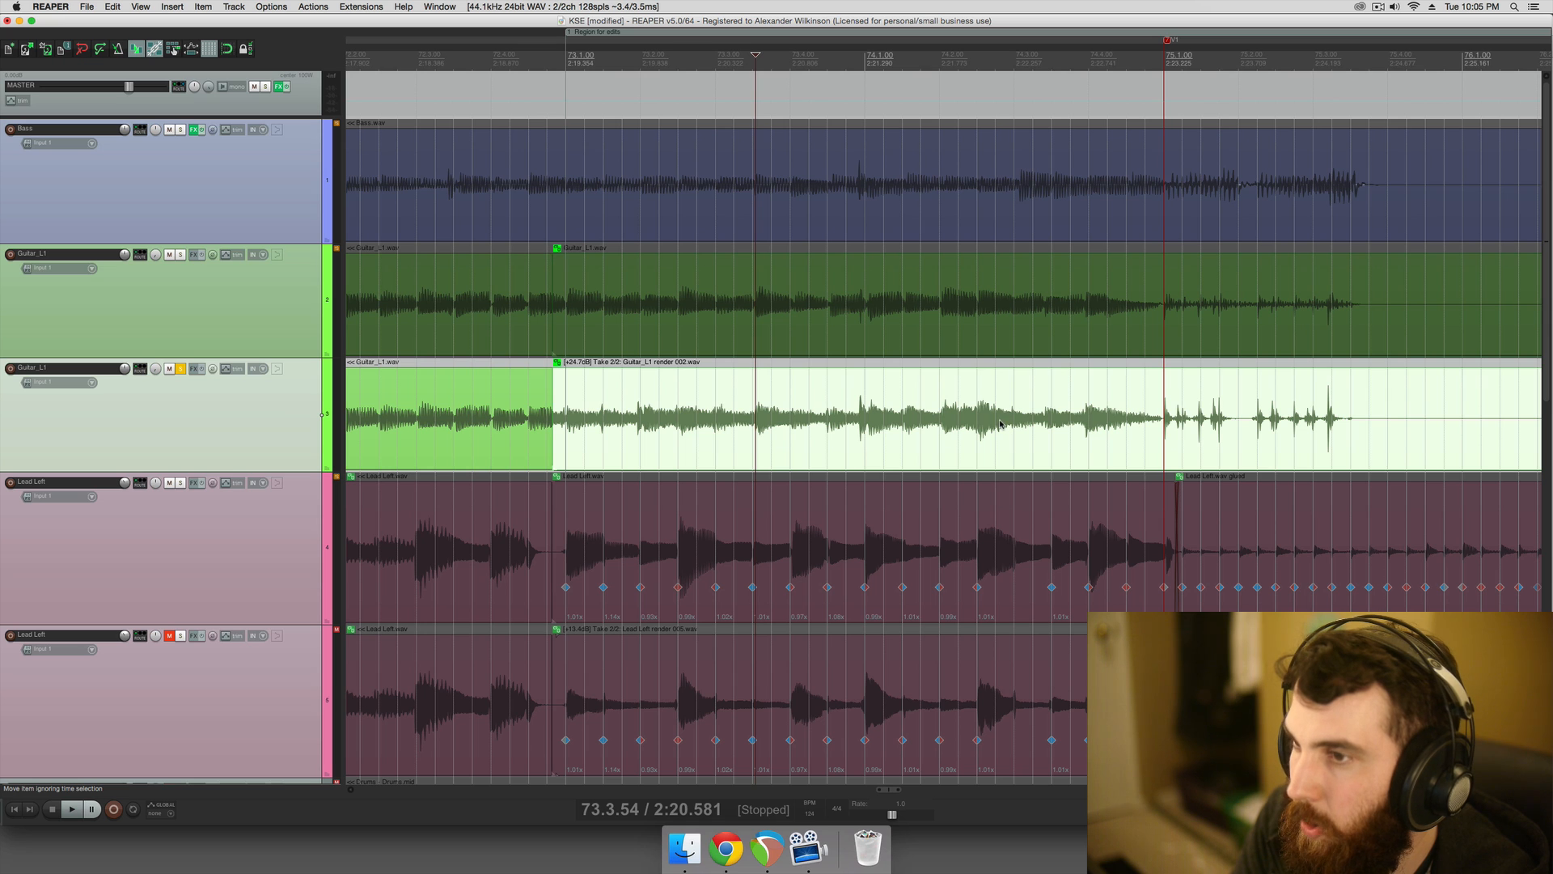
pyautogui.click(1086, 421)
pyautogui.scroll(1, 1087, 420)
pyautogui.hscroll(4, 1086, 421)
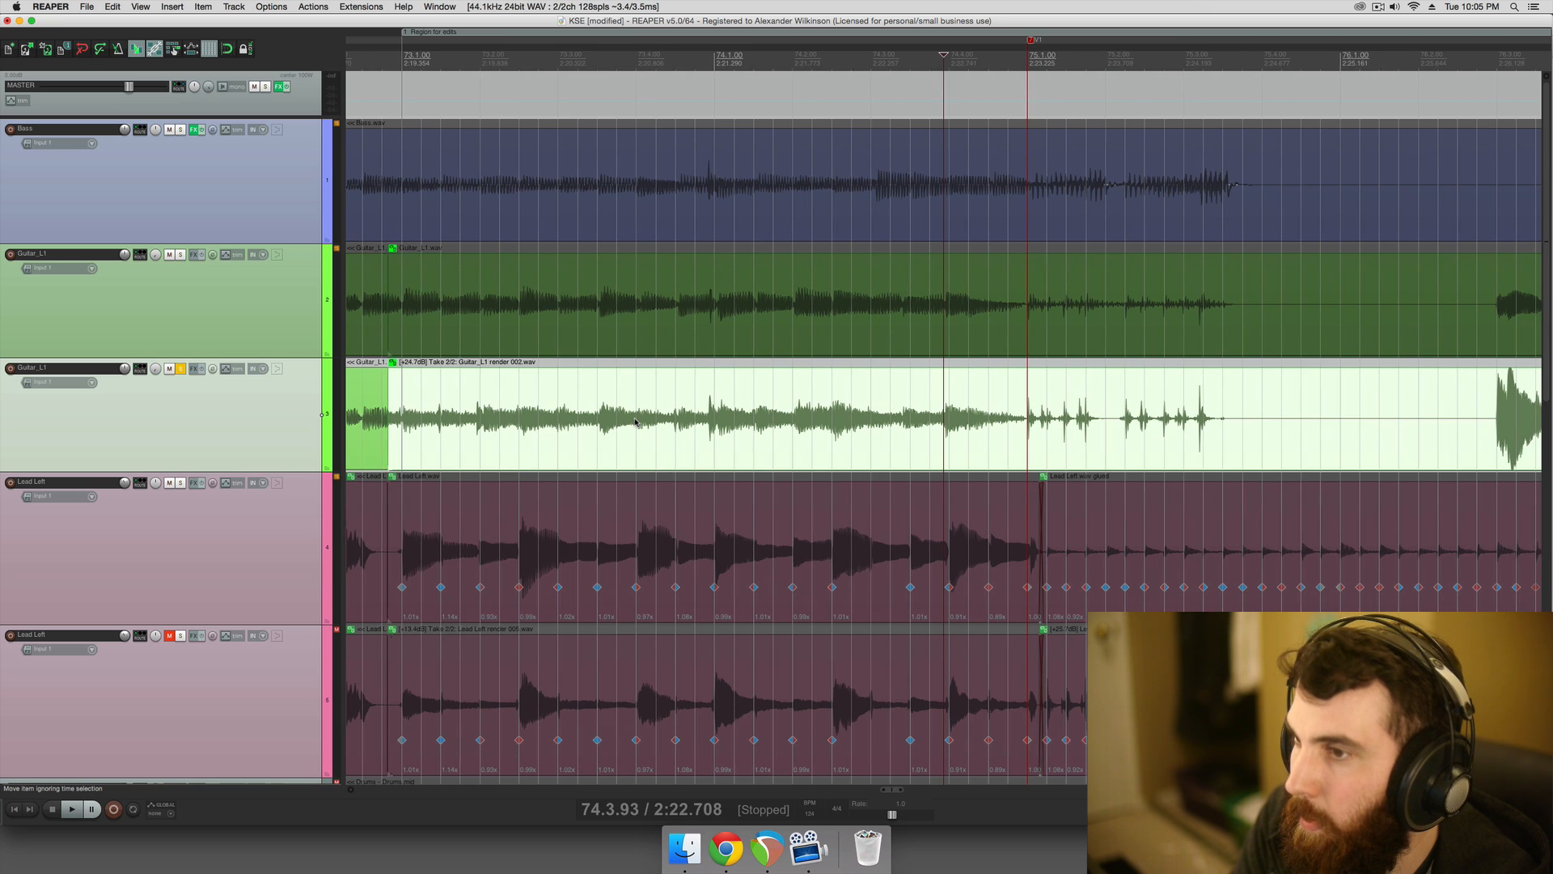
pyautogui.hscroll(-3, 635, 421)
# - Add stretch markers on the note attacks of the rendered Guitar_L1 take from bar 73 into the first beat of bar 74
pyautogui.click(504, 419)
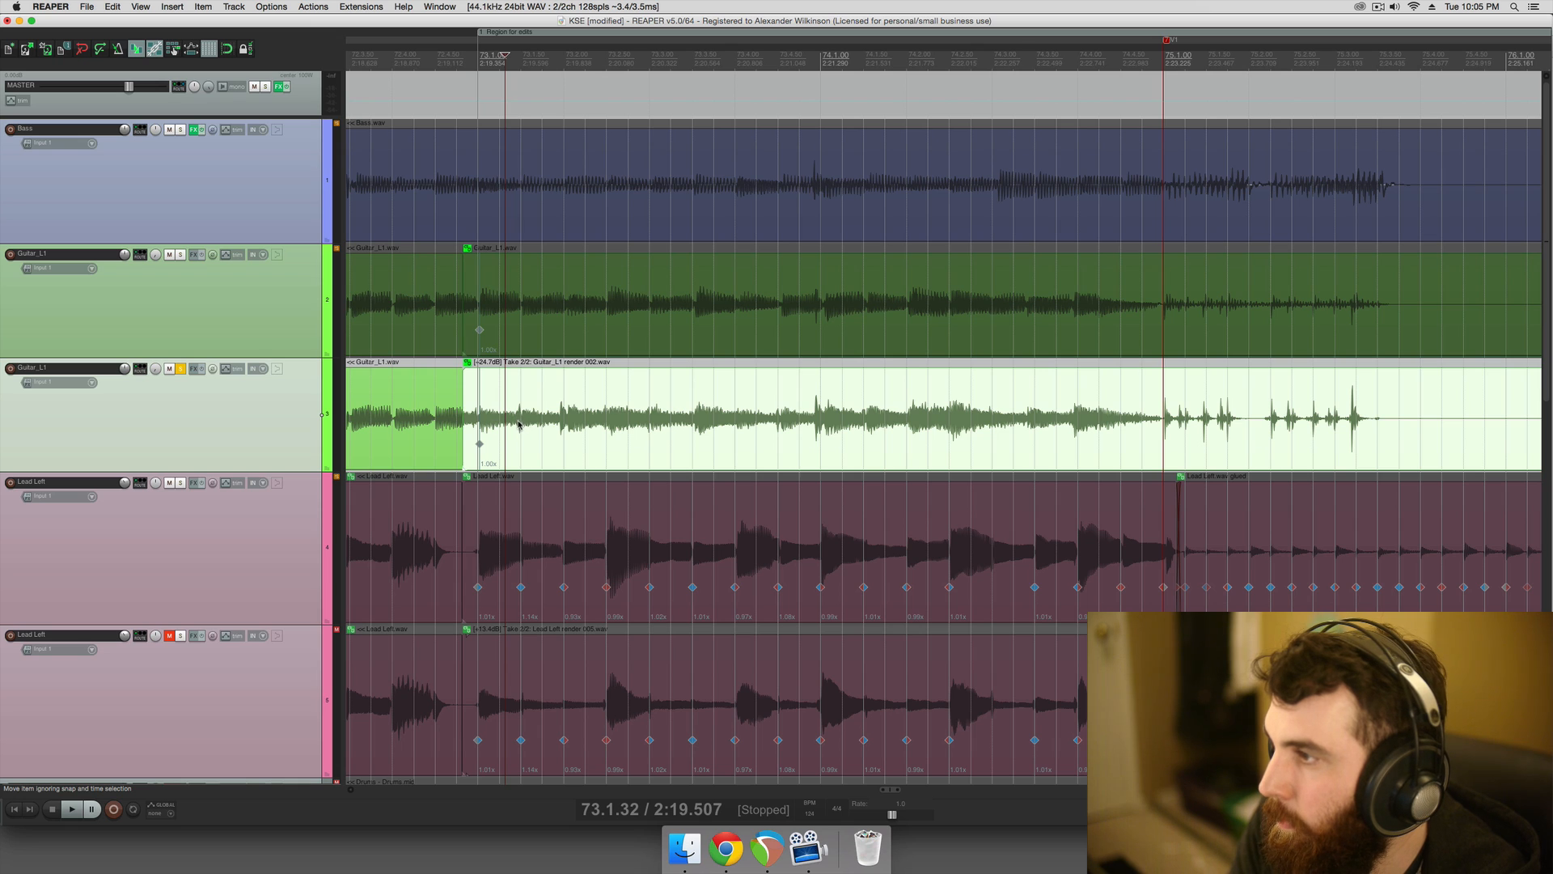
pyautogui.hotkey('shift', 'w')
pyautogui.hotkey('shift', 'w')
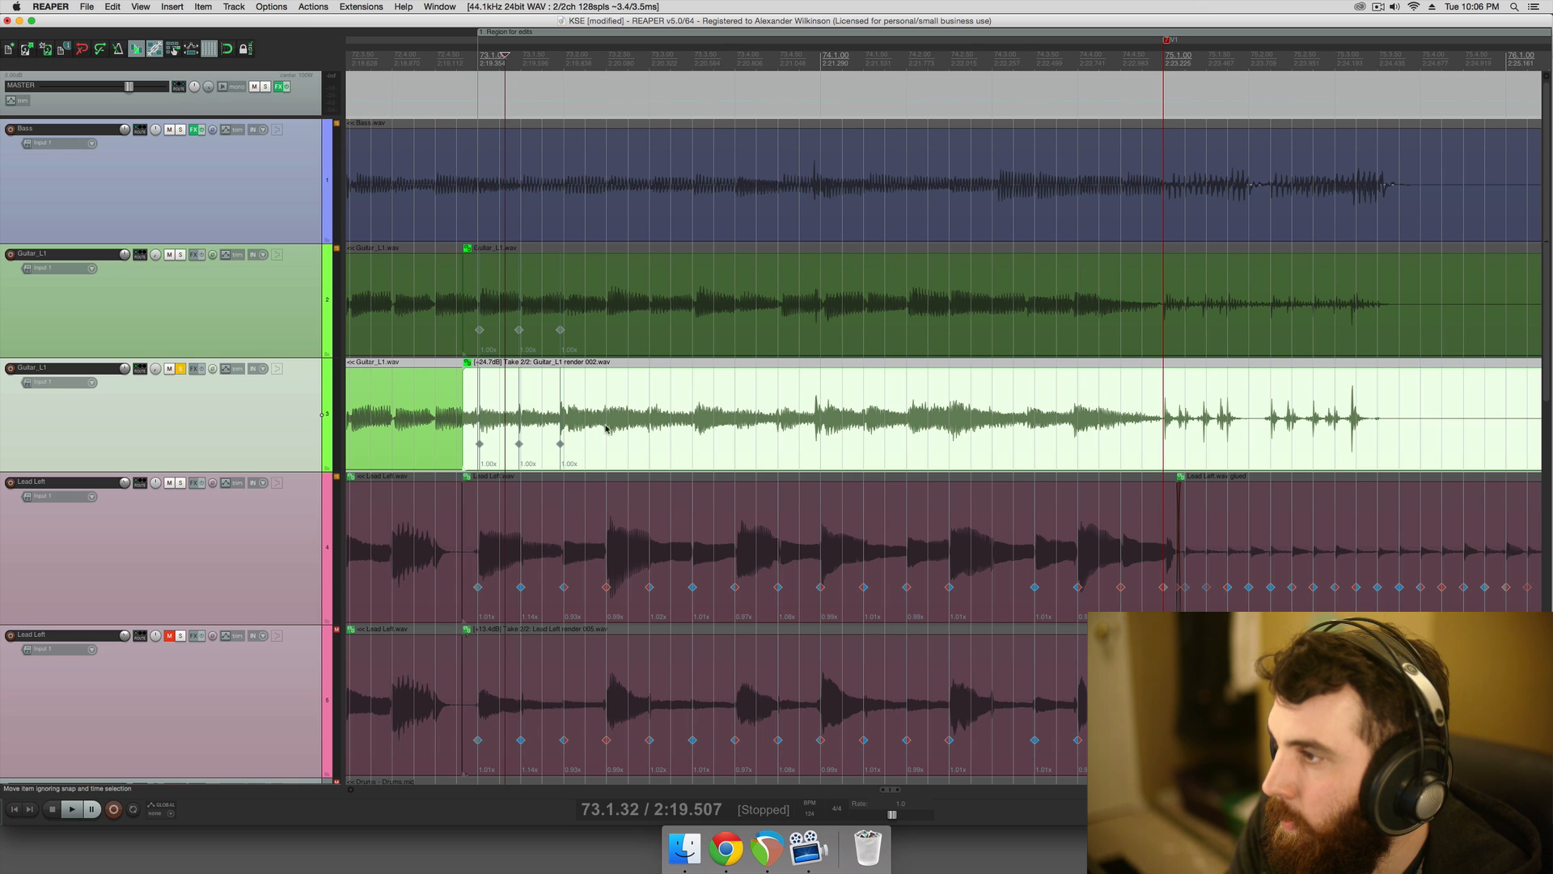
pyautogui.hotkey('shift', 'w')
pyautogui.hotkey('shift', 'w')
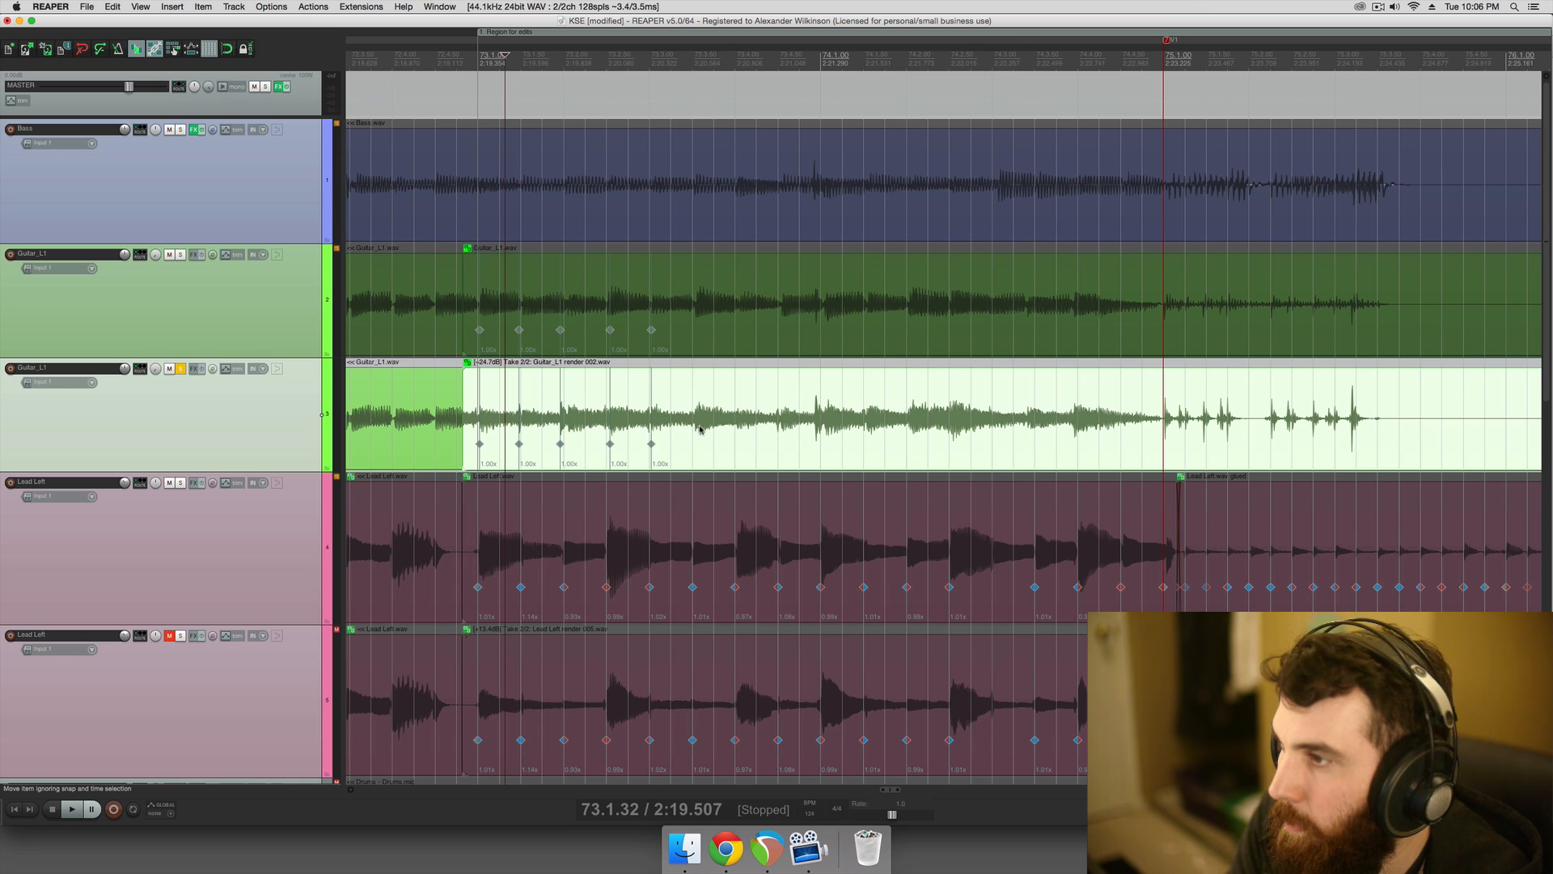
pyautogui.hotkey('shift', 'w')
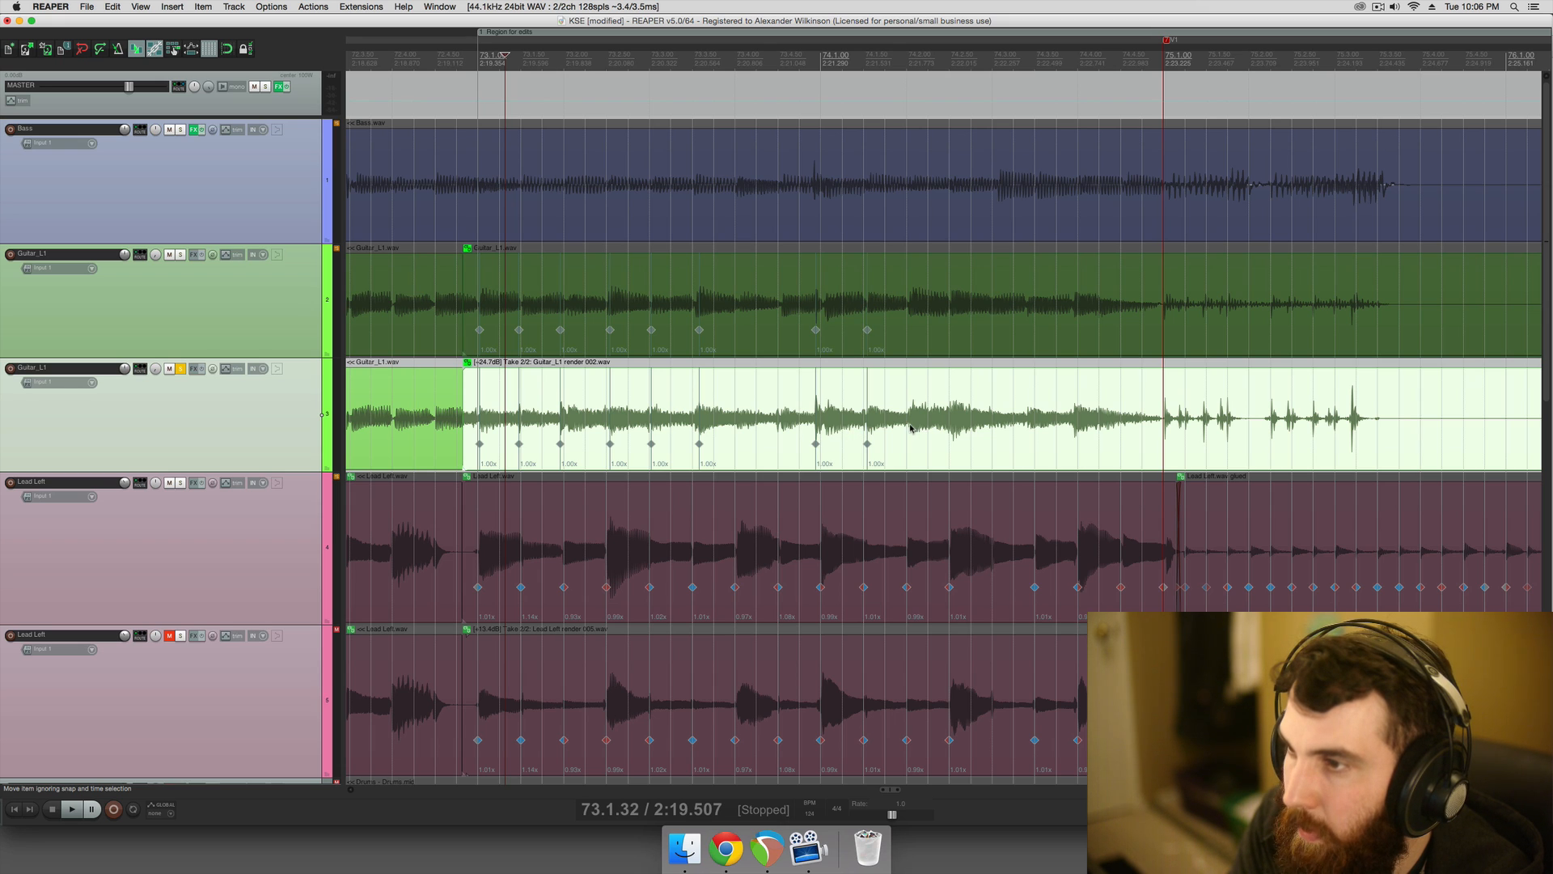
# - Add stretch markers on the note attacks in beats 2 to 4 of bar 74 in the rendered Guitar_L1 take
pyautogui.hotkey('shift', 'w')
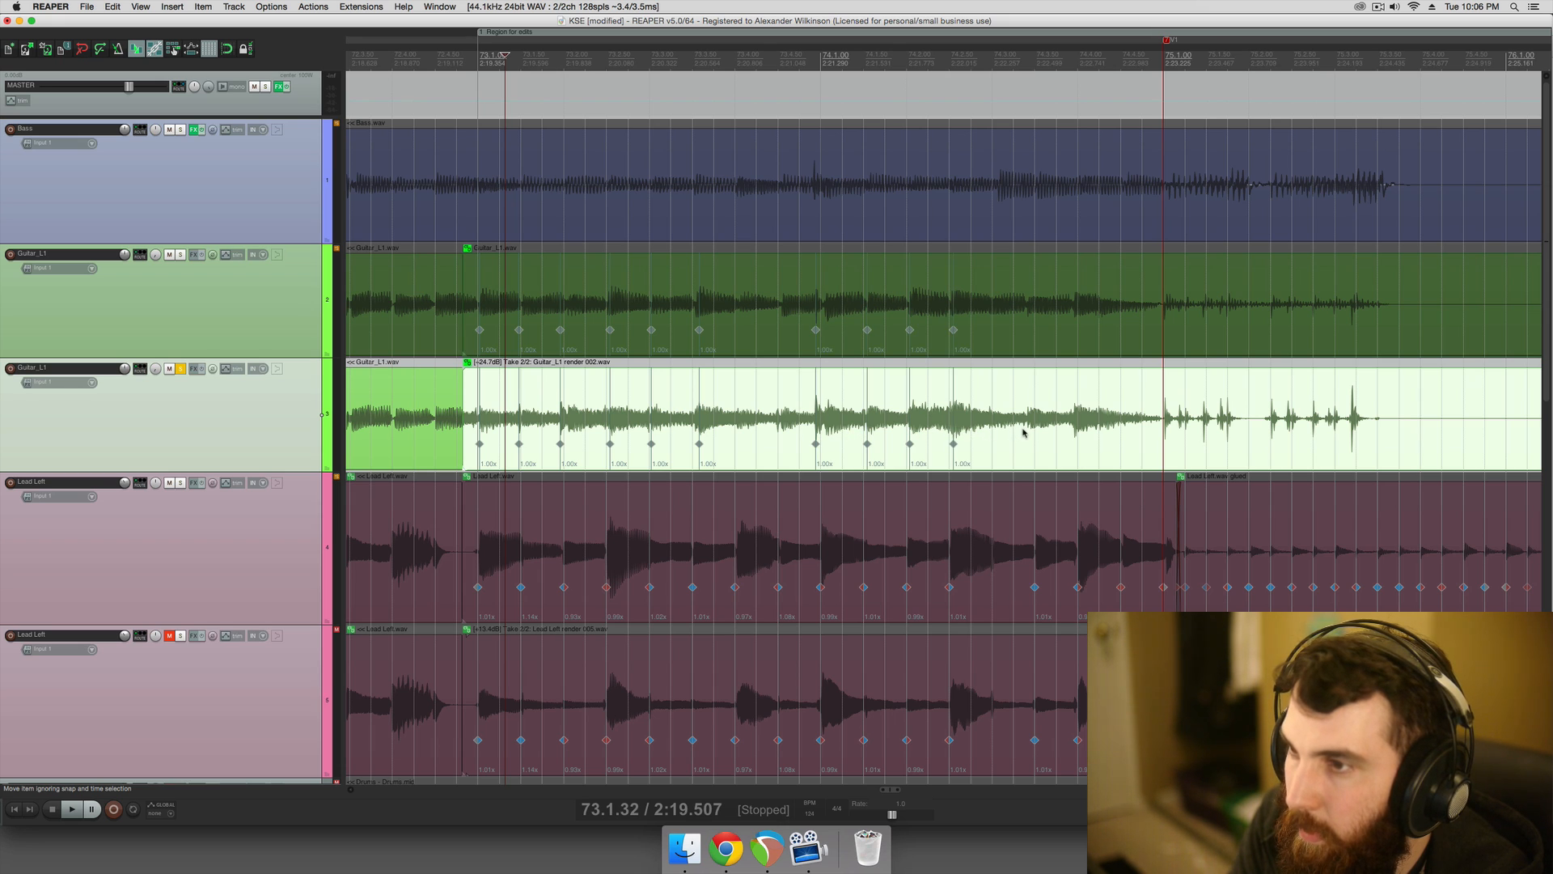
pyautogui.hotkey('shift', 'w')
pyautogui.hscroll(2, 1027, 431)
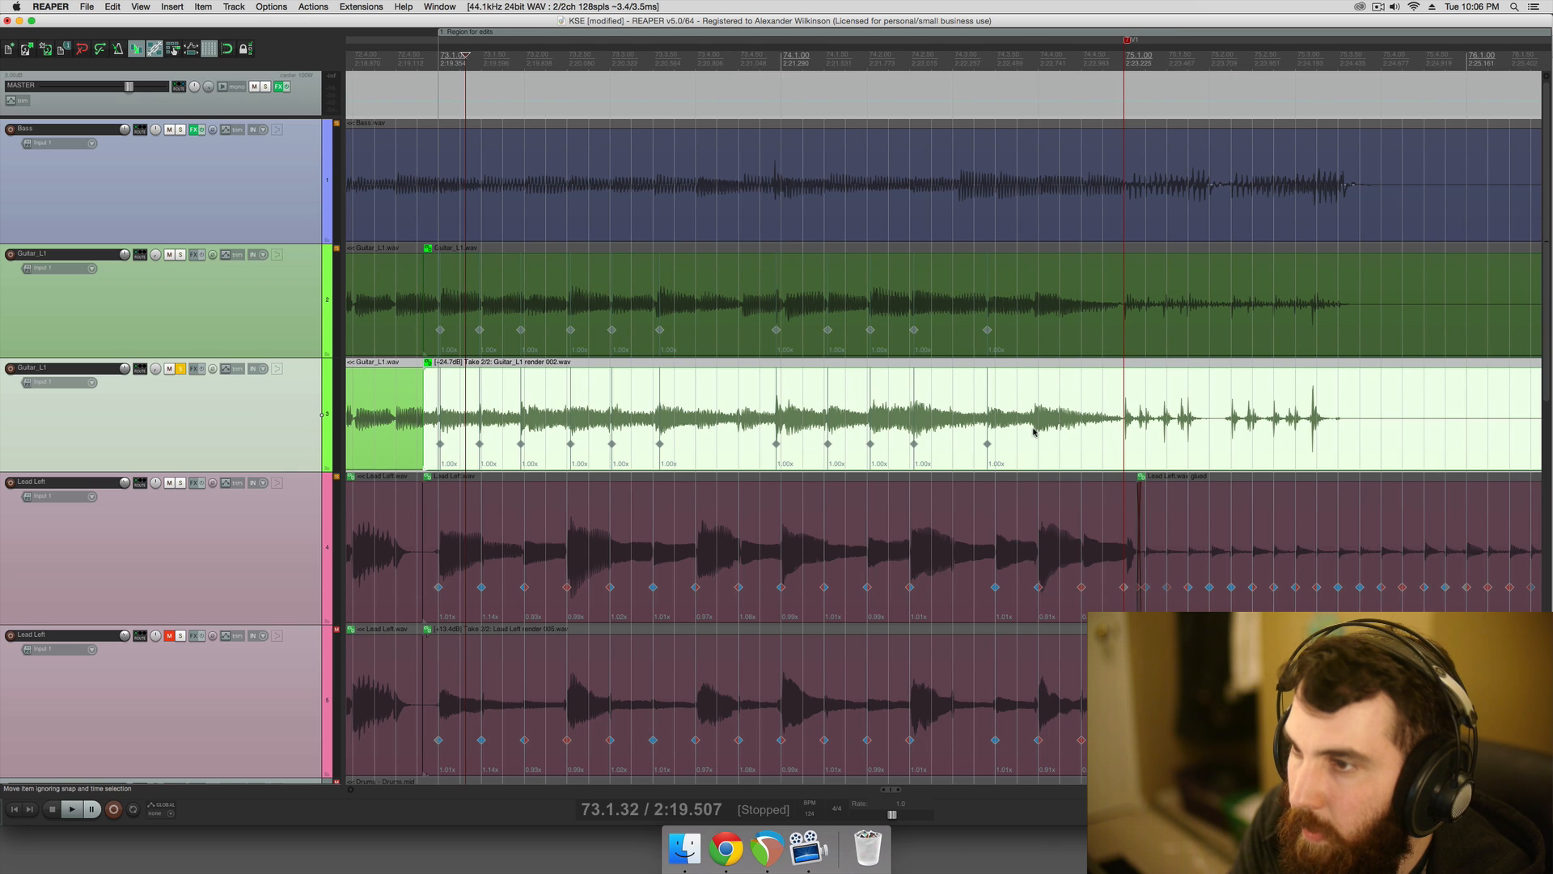
pyautogui.hscroll(2, 1035, 431)
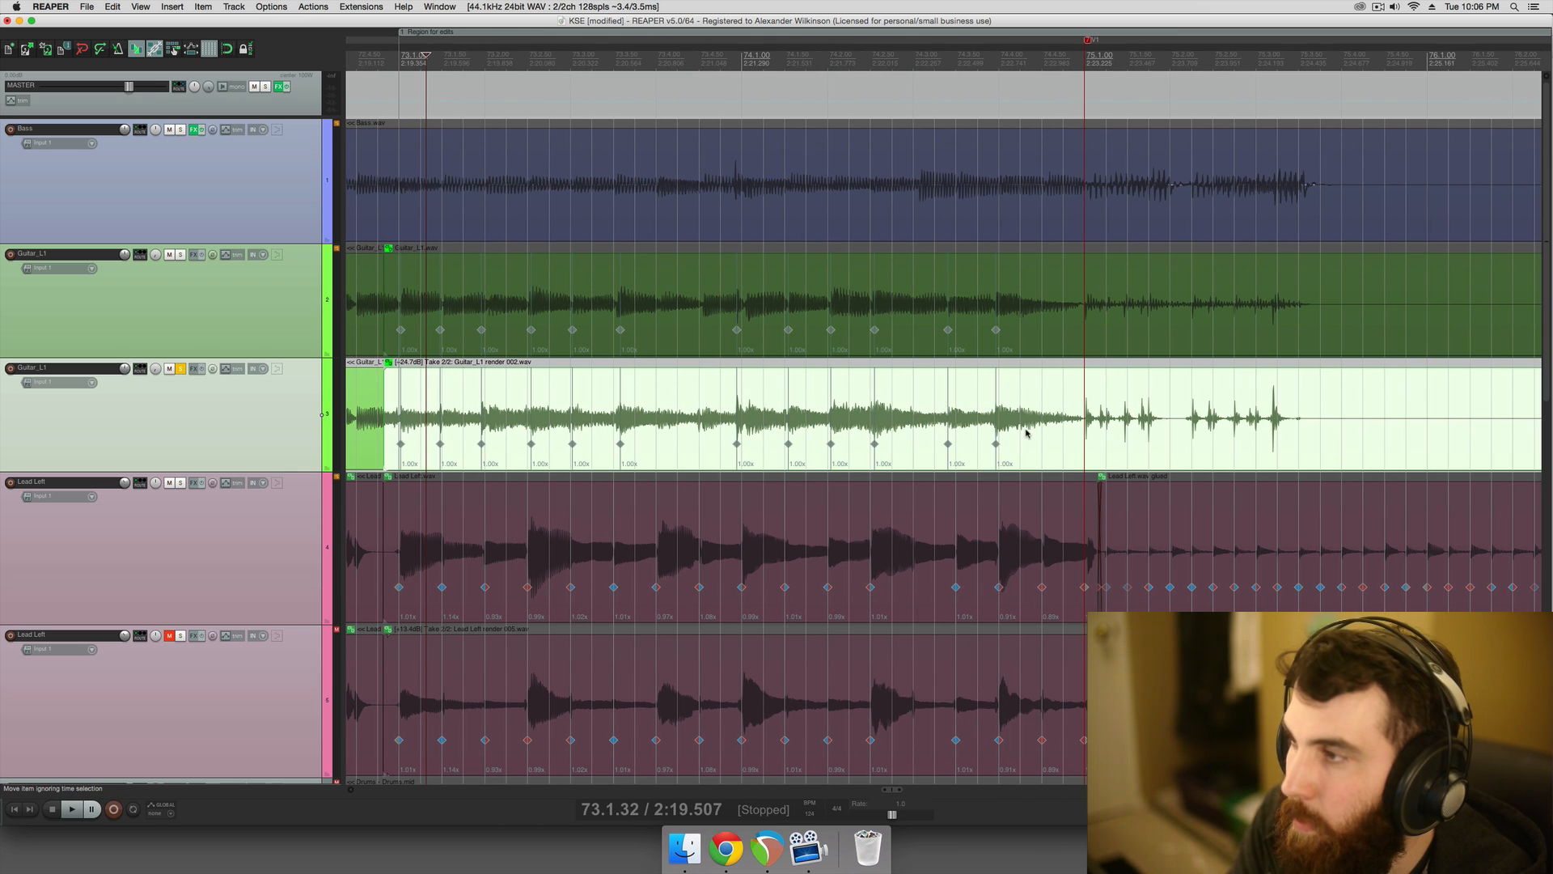
pyautogui.click(957, 422)
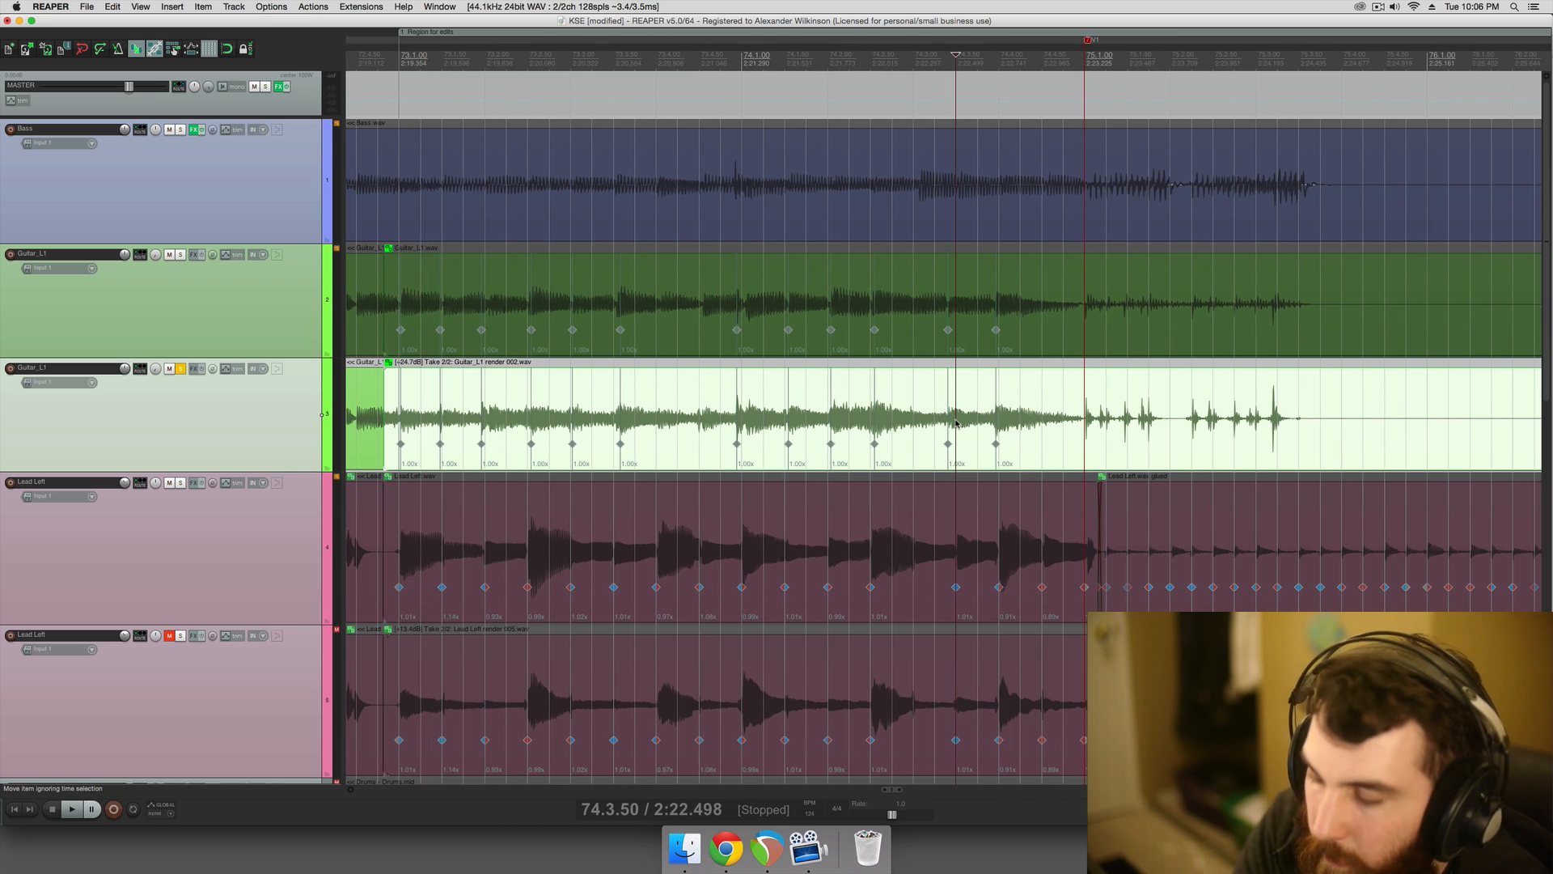
pyautogui.click(910, 429)
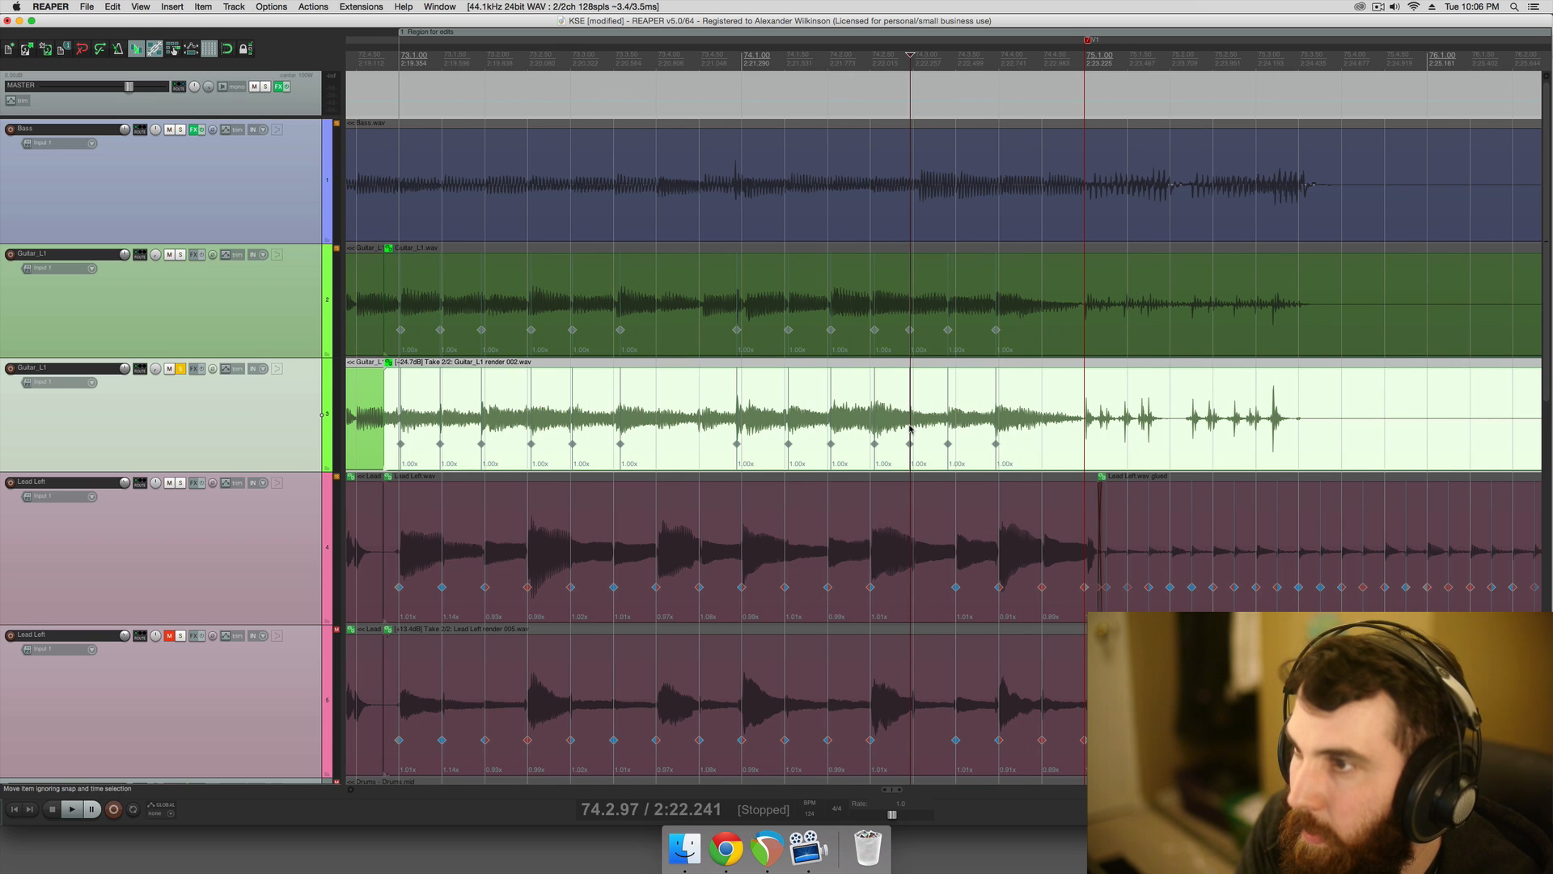
# - Add the missing stretch markers in beat 4 of bar 73, redoing the placement of the one at its start
pyautogui.click(700, 426)
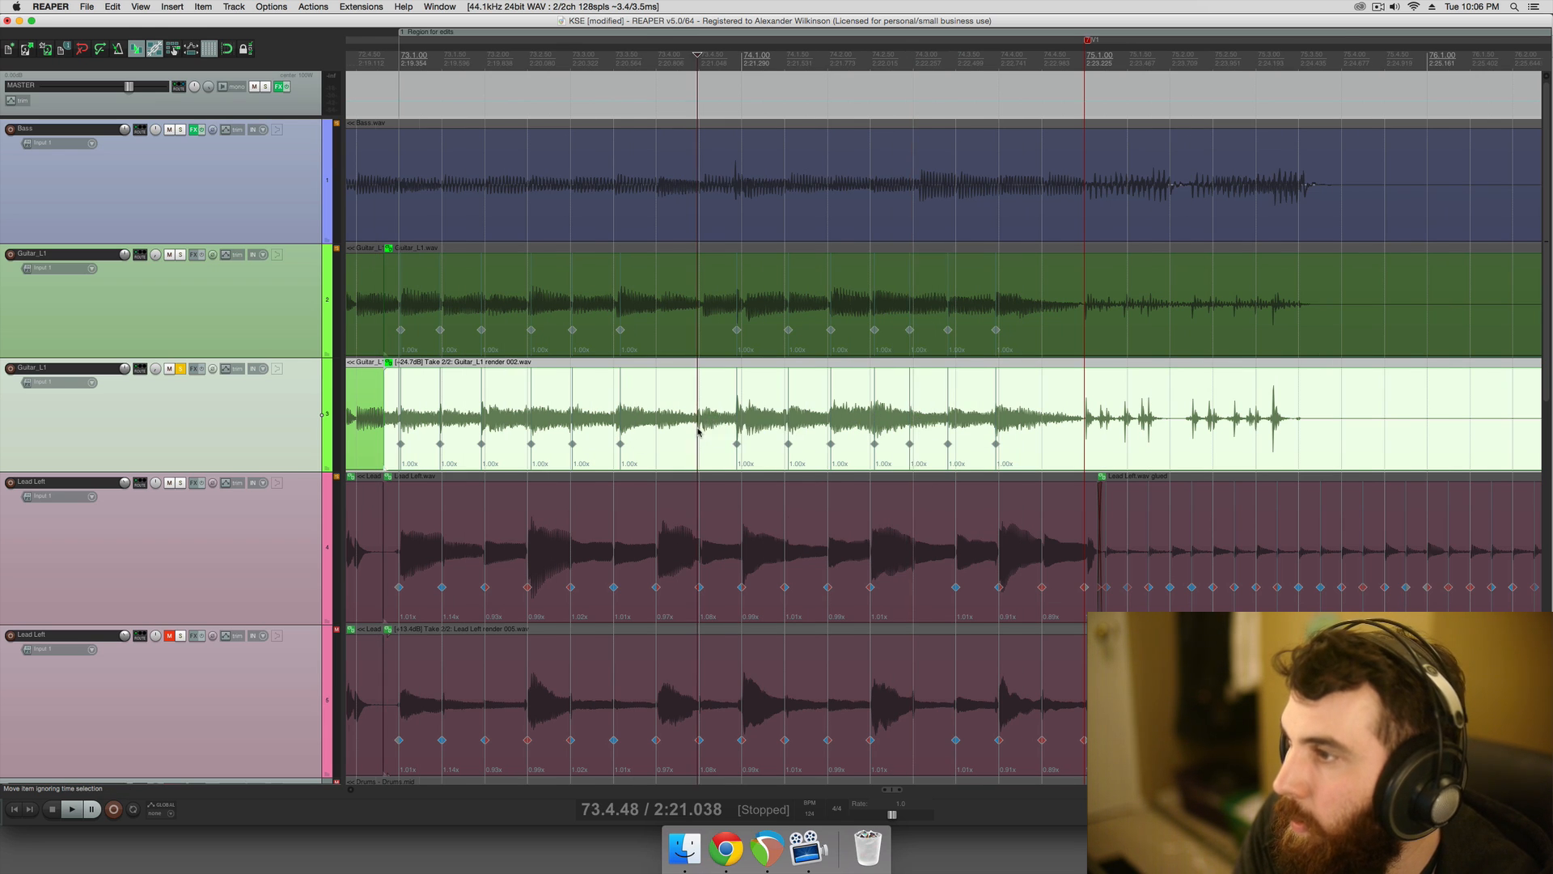
pyautogui.hscroll(-3, 752, 428)
pyautogui.hotkey('shift', 'w')
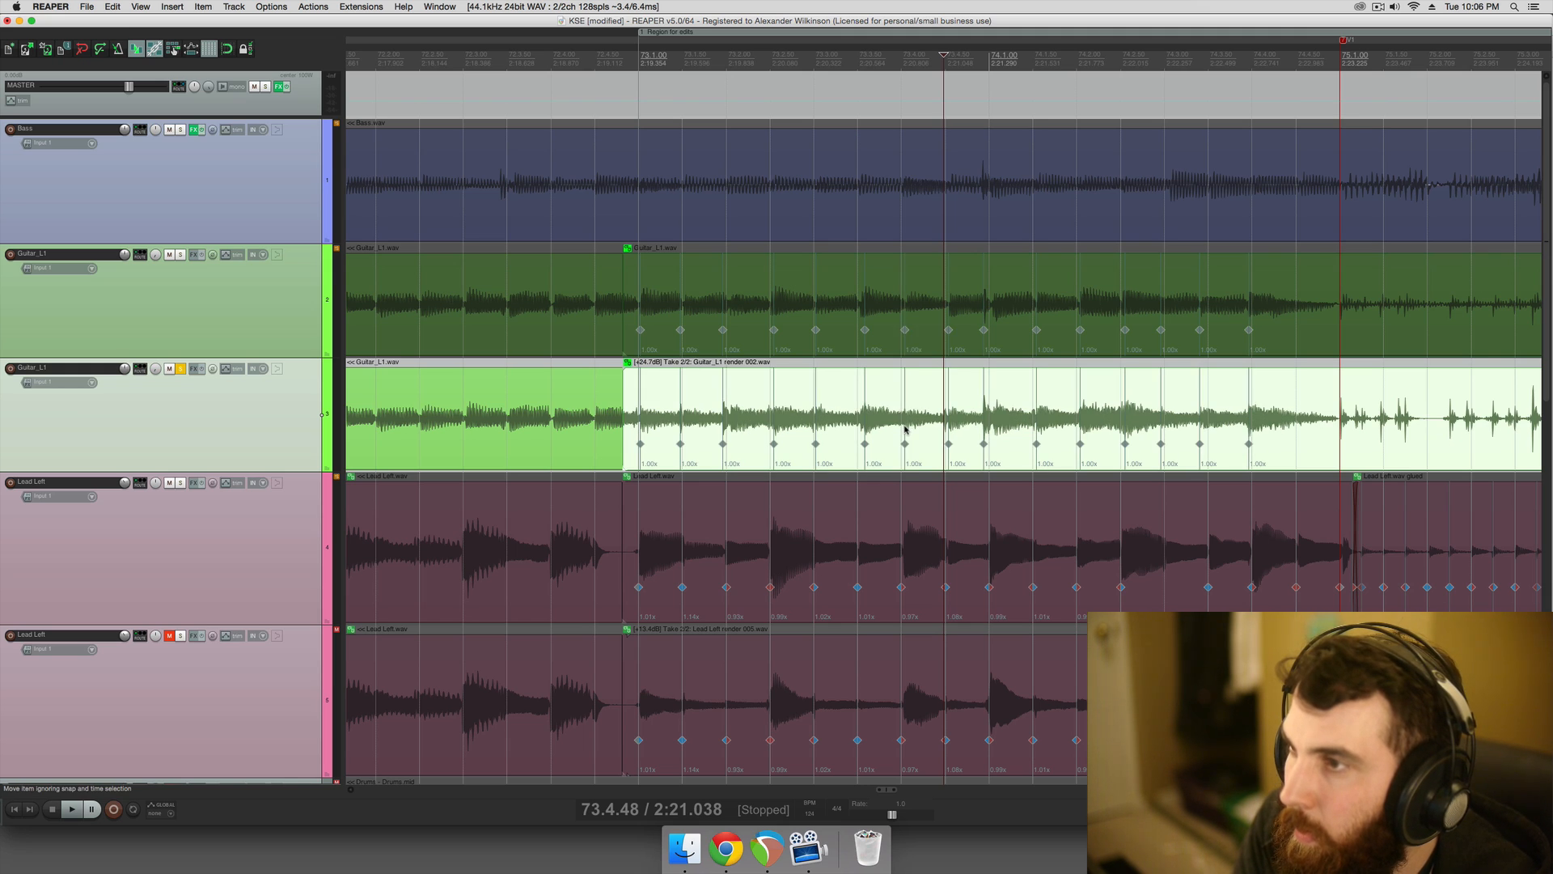
pyautogui.press('super+z')
pyautogui.hotkey('shift', 'w')
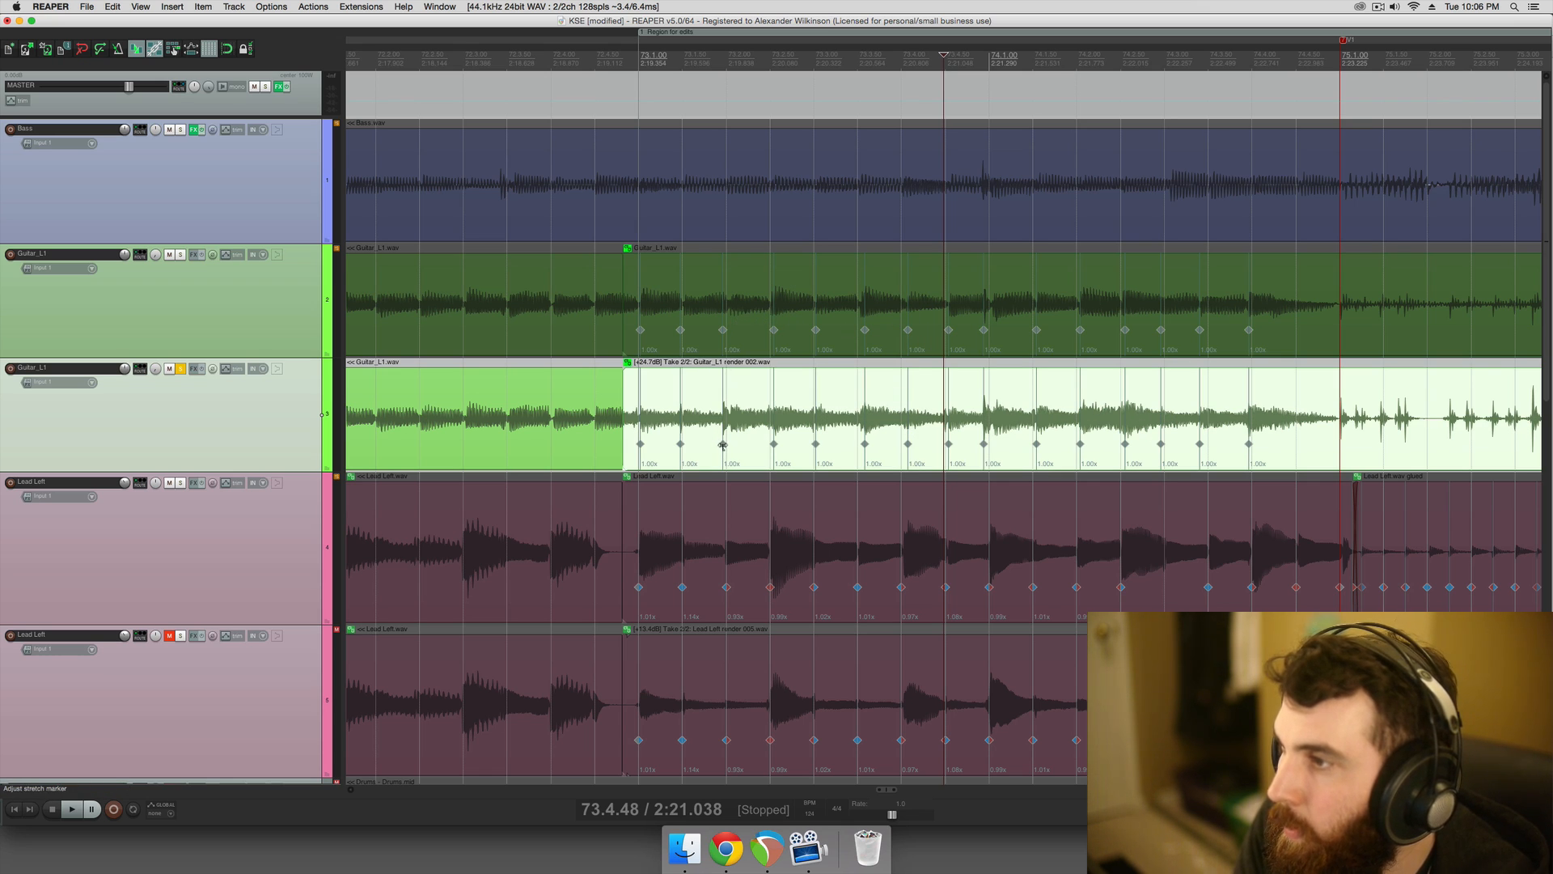
# - Set a time selection over the markers from just before bar 73 to late bar 74 and snap the stretch markers to the grid
pyautogui.hscroll(5, 732, 447)
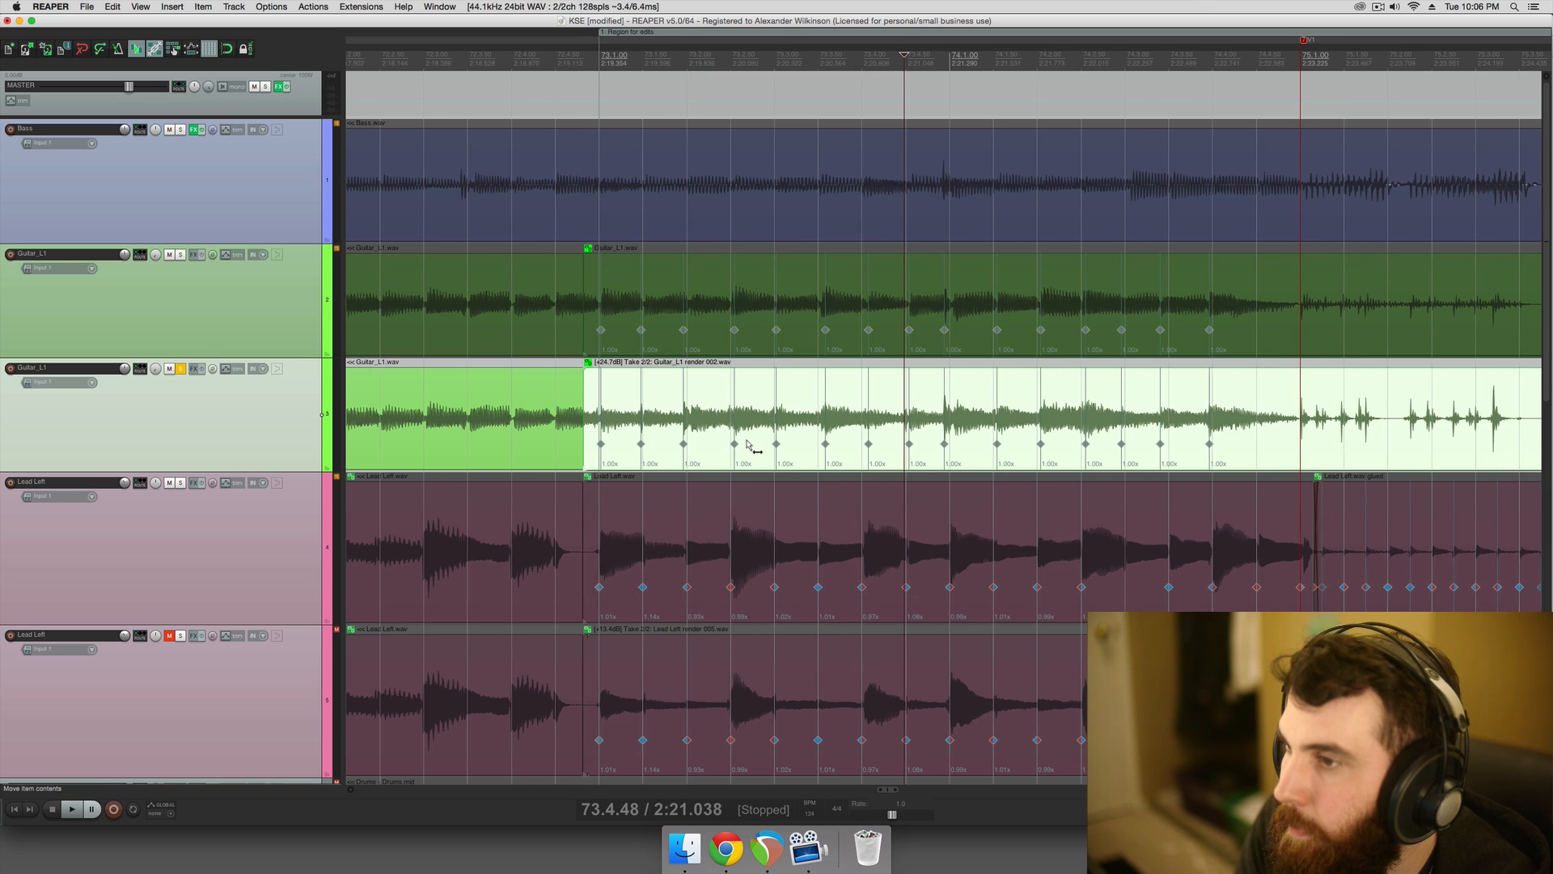
pyautogui.moveTo(1161, 469); pyautogui.dragTo(437, 468)
pyautogui.click(552, 421)
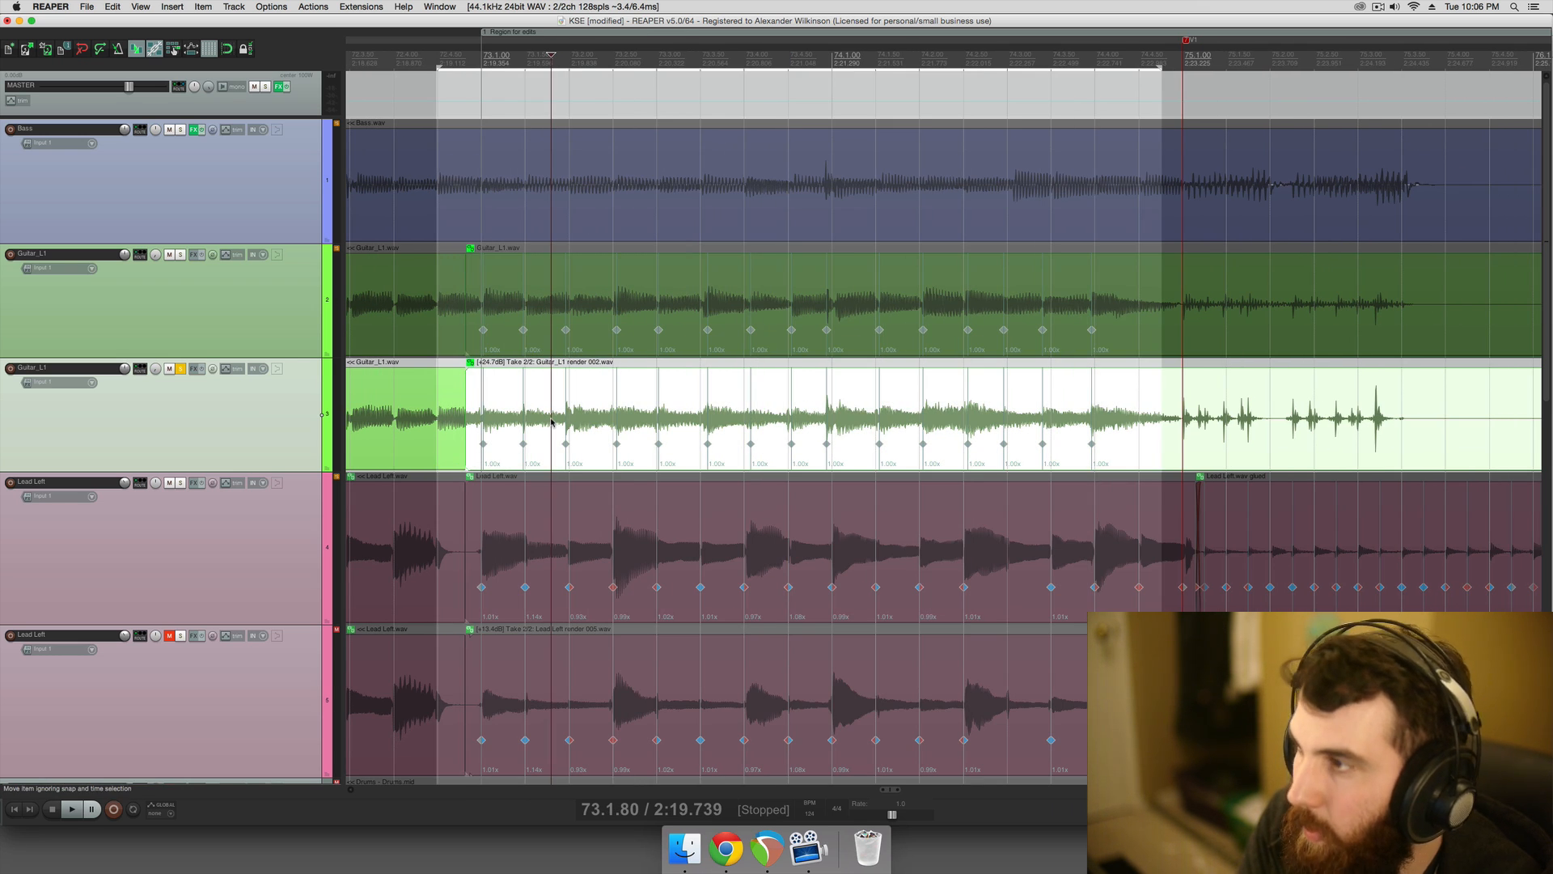
pyautogui.press('q')
pyautogui.click(475, 414)
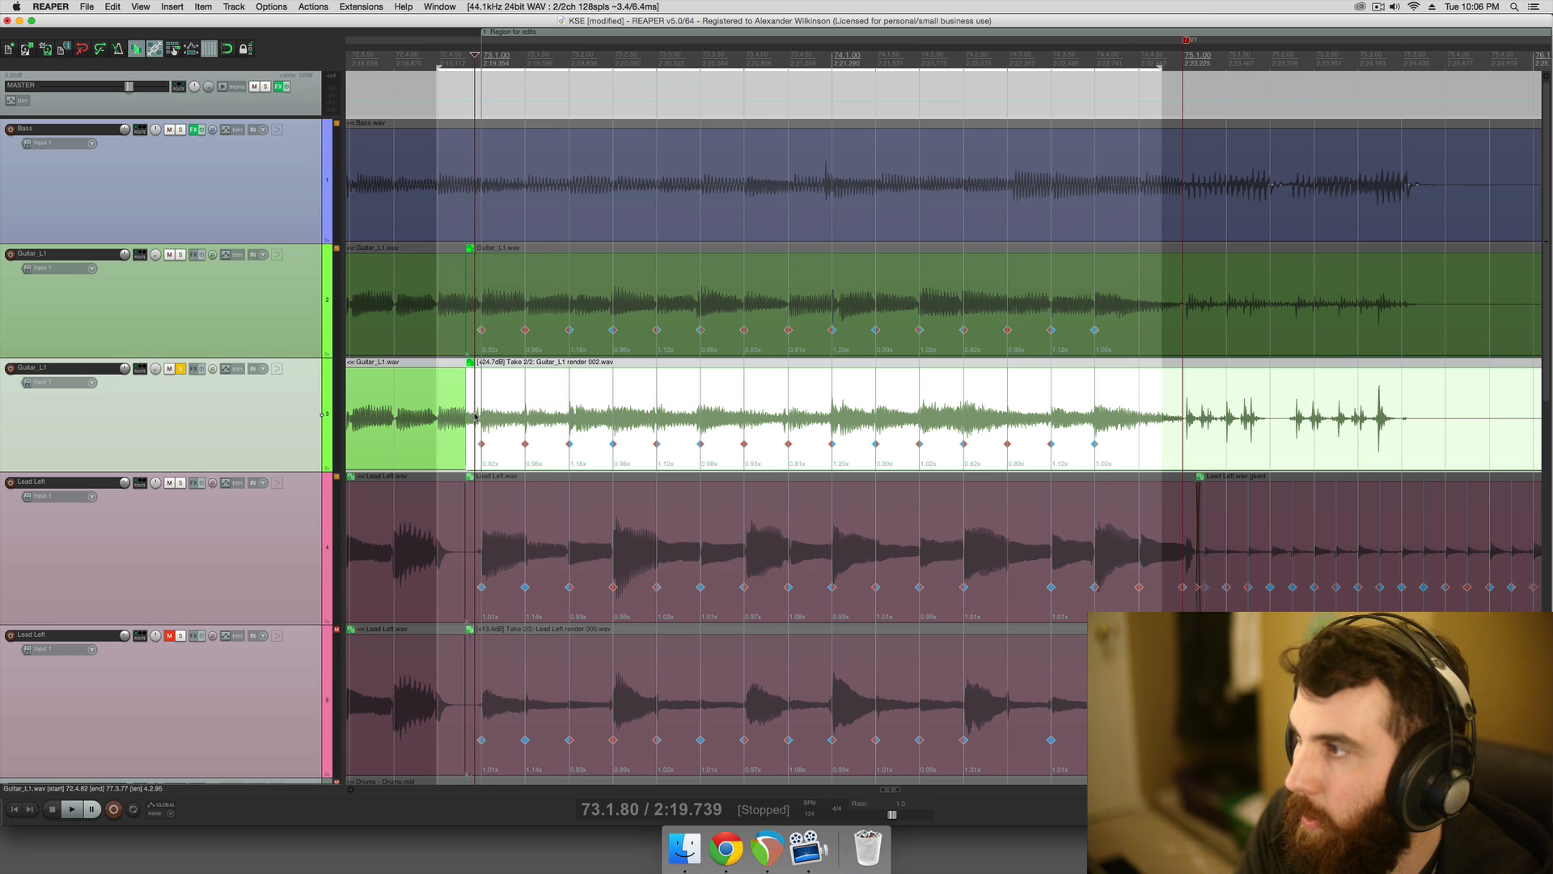
# - Enable the metronome and play the snapped Guitar_L1 passage from just before bar 73
pyautogui.click(680, 286)
pyautogui.press('space')
pyautogui.press('space')
pyautogui.click(428, 304)
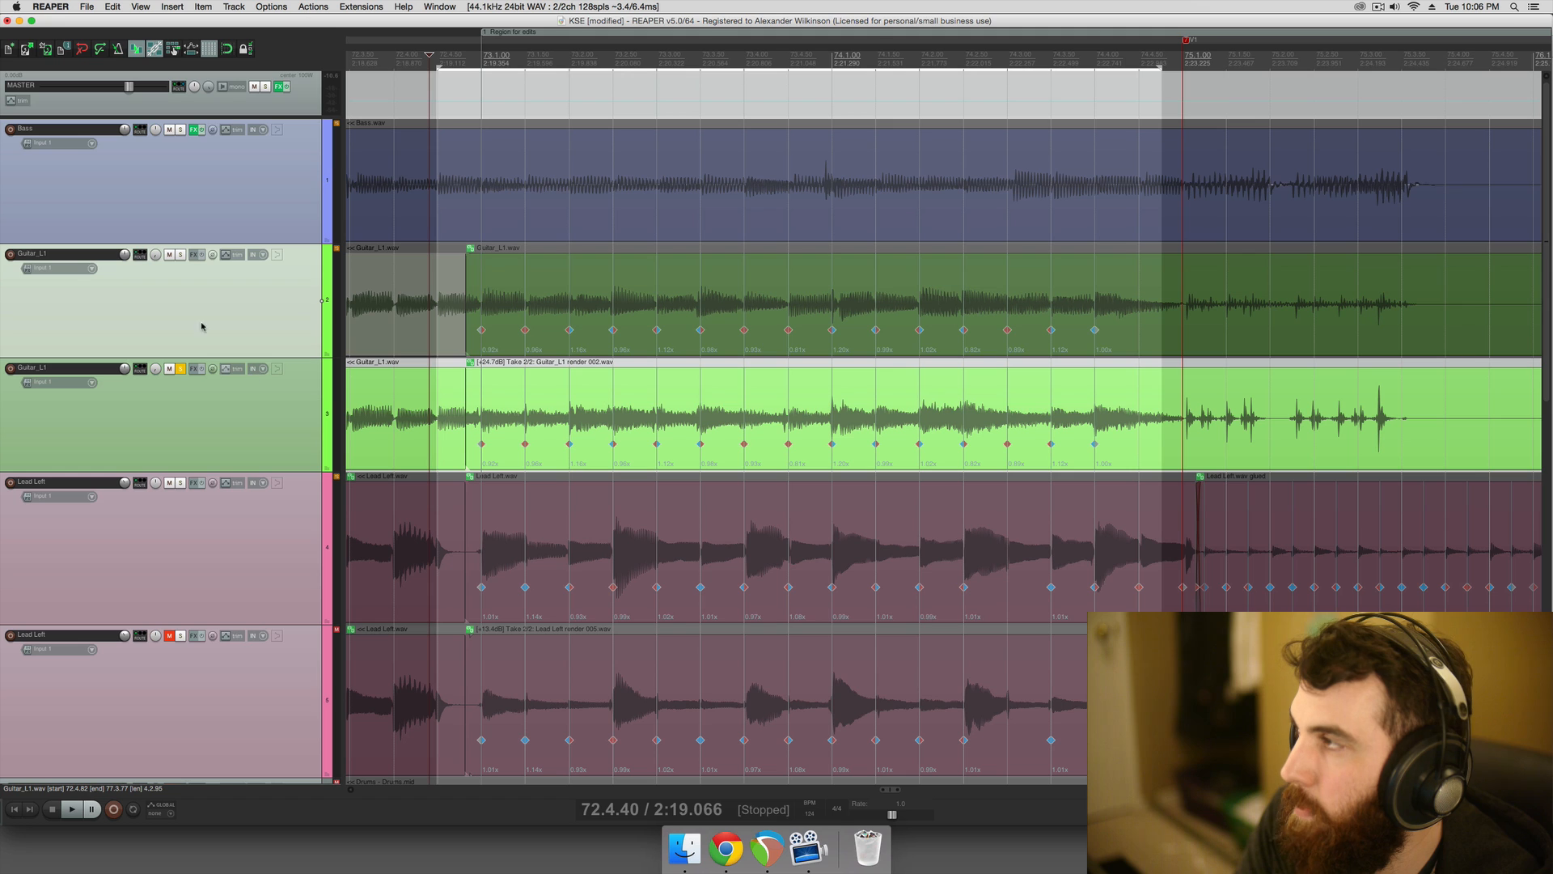
pyautogui.click(118, 49)
pyautogui.press('space')
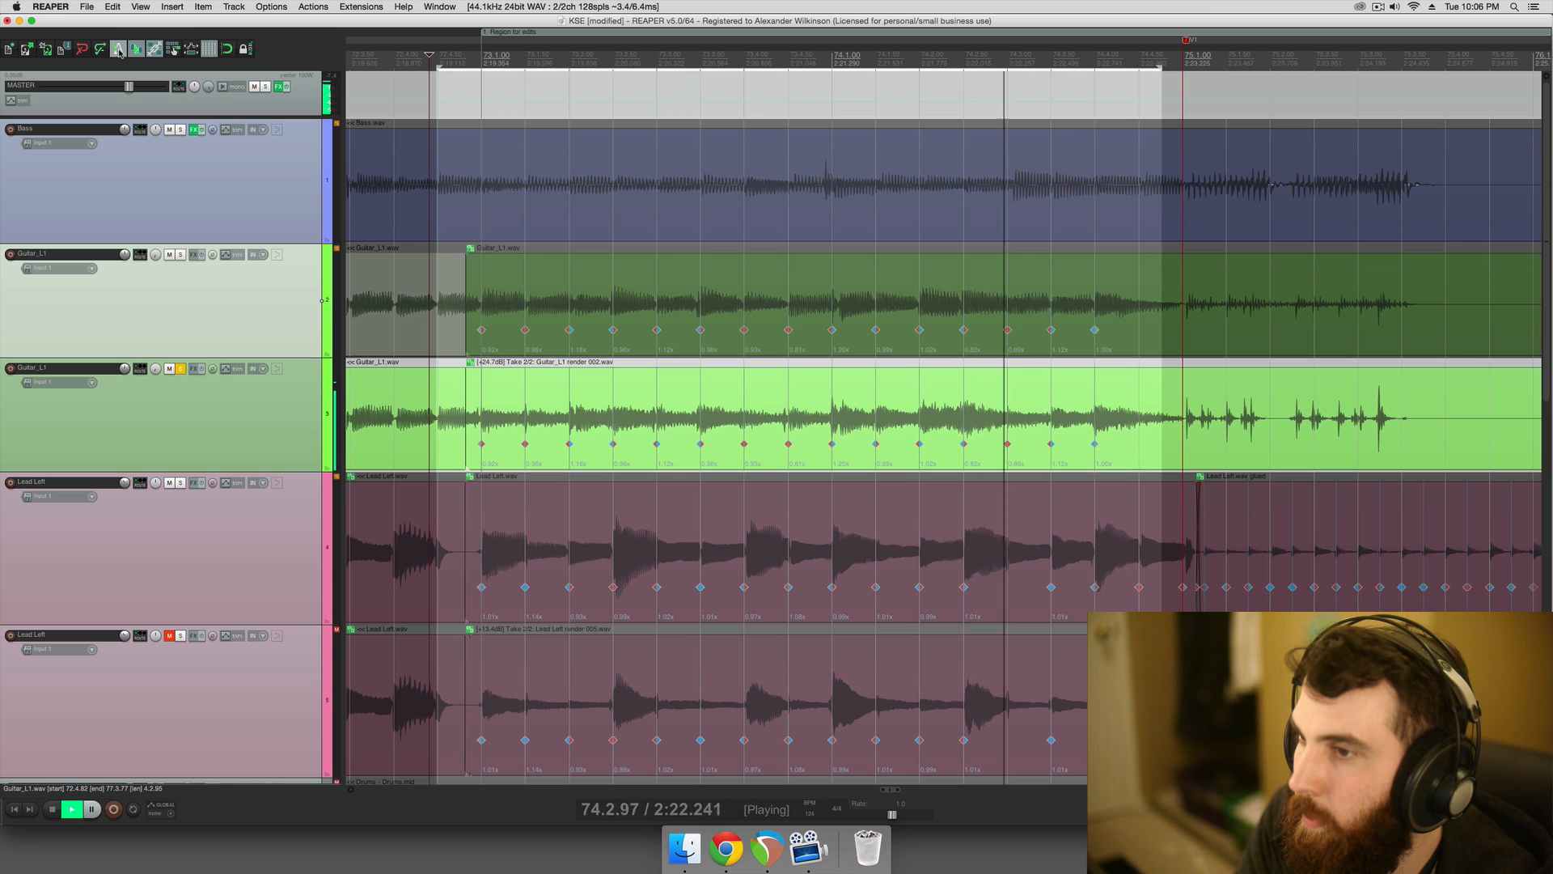
pyautogui.press('space')
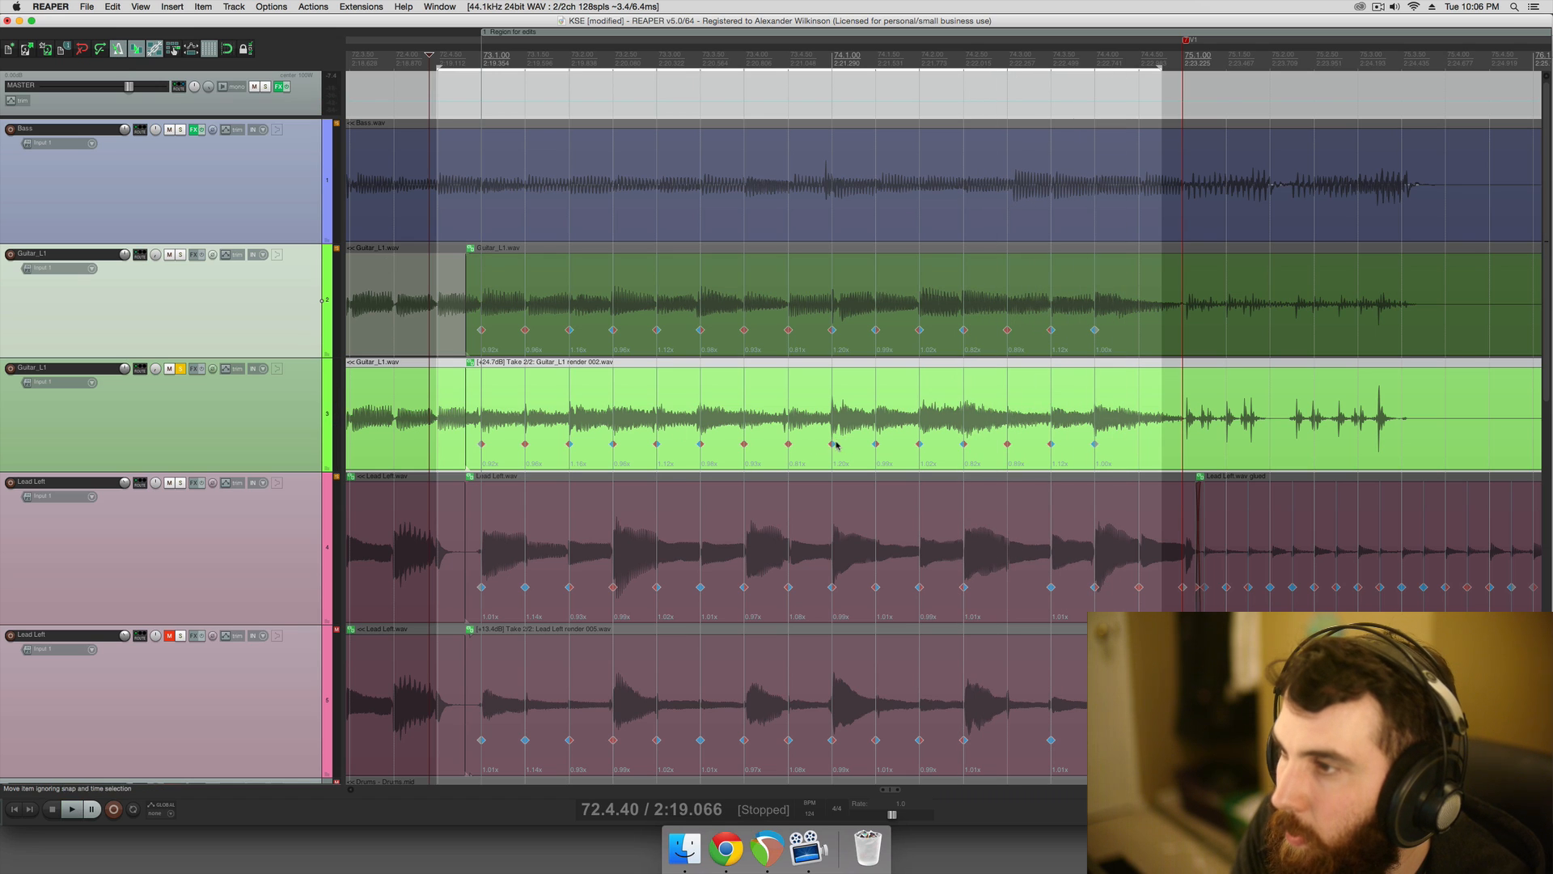
# - Shift the Guitar_L1 stretch marker at the start of bar 74 slightly earlier and listen from beat 4 of bar 73
pyautogui.moveTo(834, 443); pyautogui.dragTo(822, 445)
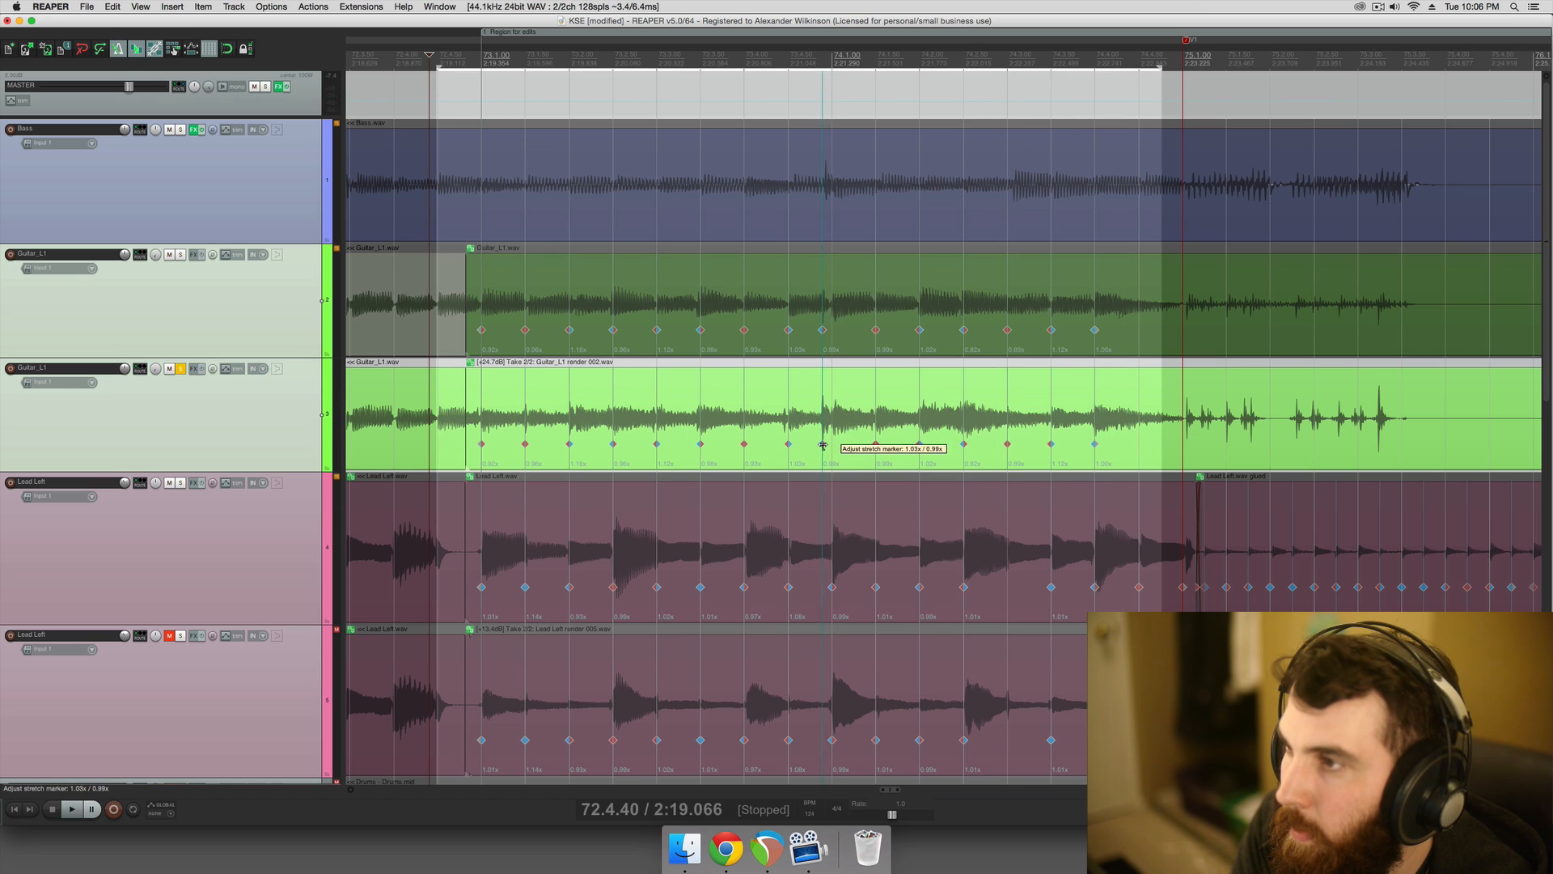
pyautogui.click(752, 444)
pyautogui.press('space')
pyautogui.press('space')
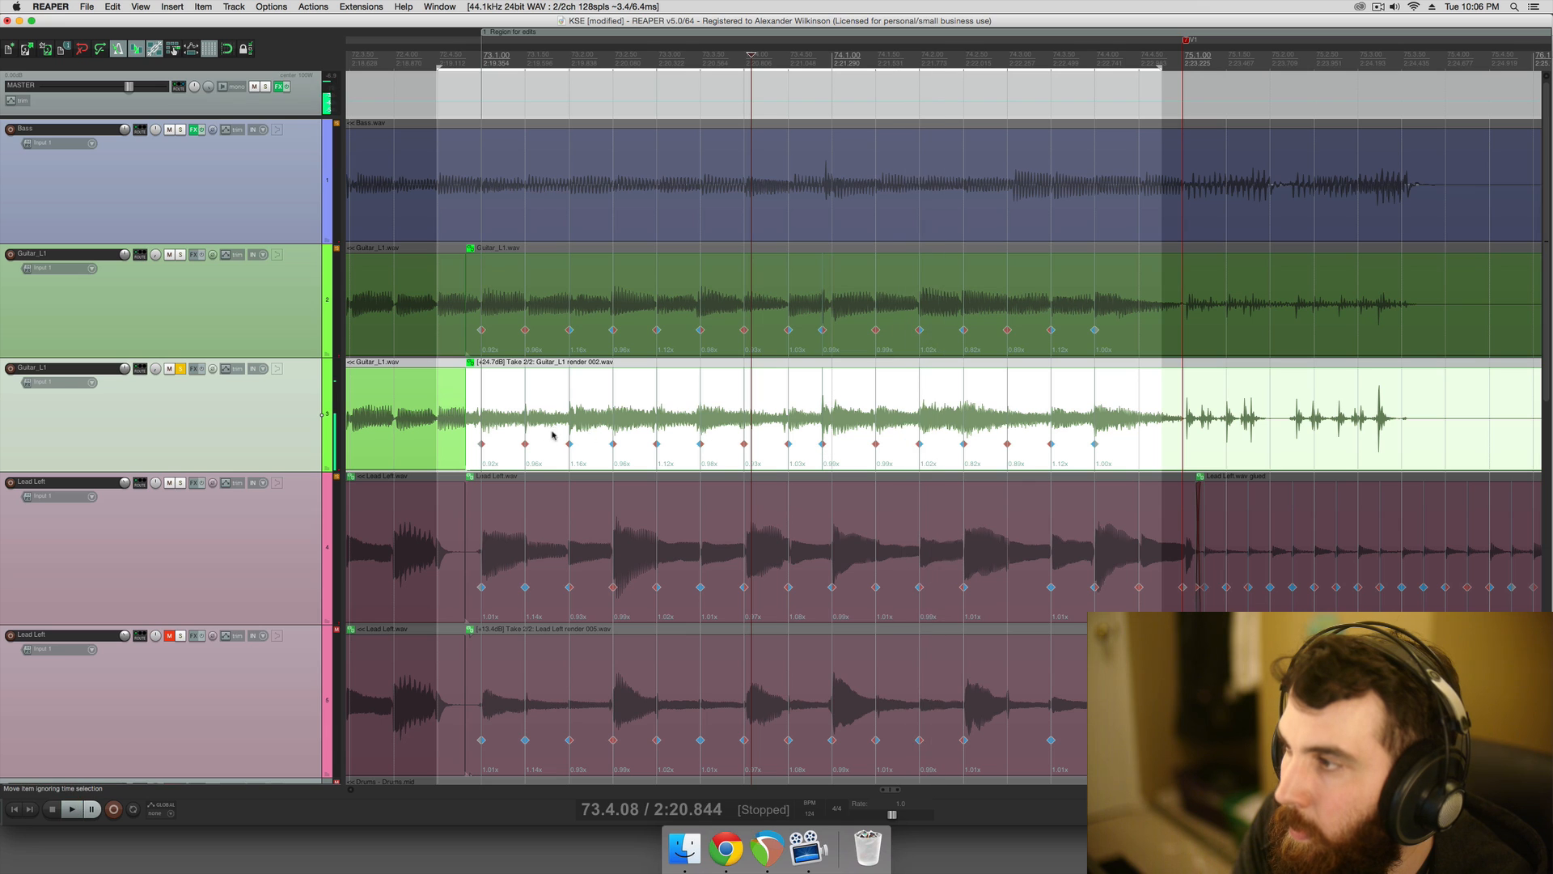
# - Play Guitar_L1 from the start of bar 73 and nudge the stretch marker at 73.2.50 slightly later
pyautogui.click(488, 435)
pyautogui.press('space')
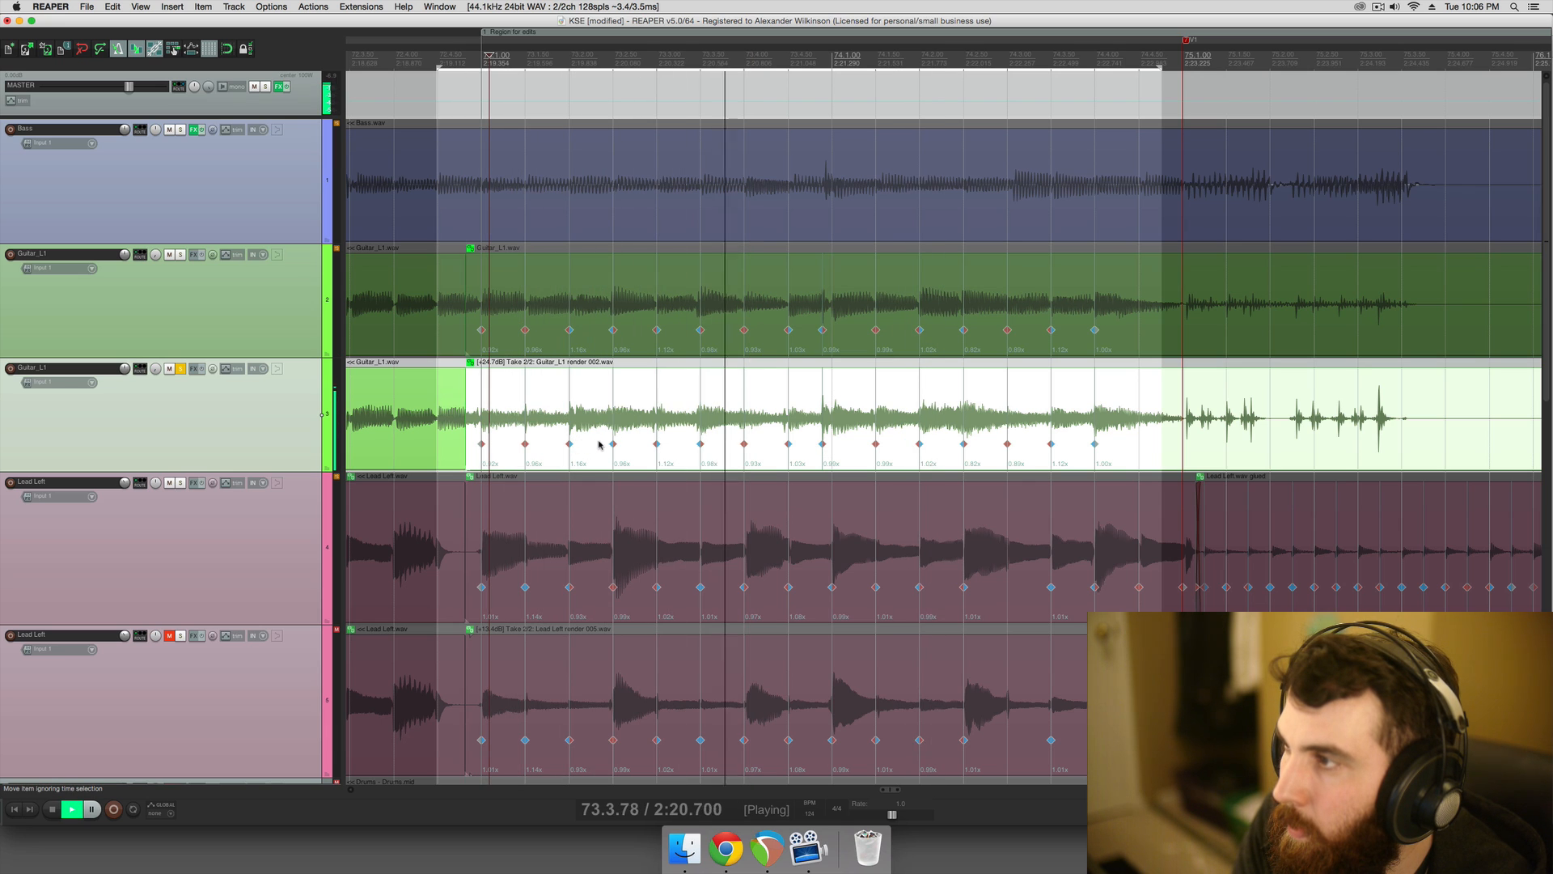
pyautogui.press('space')
pyautogui.moveTo(613, 444); pyautogui.dragTo(615, 444)
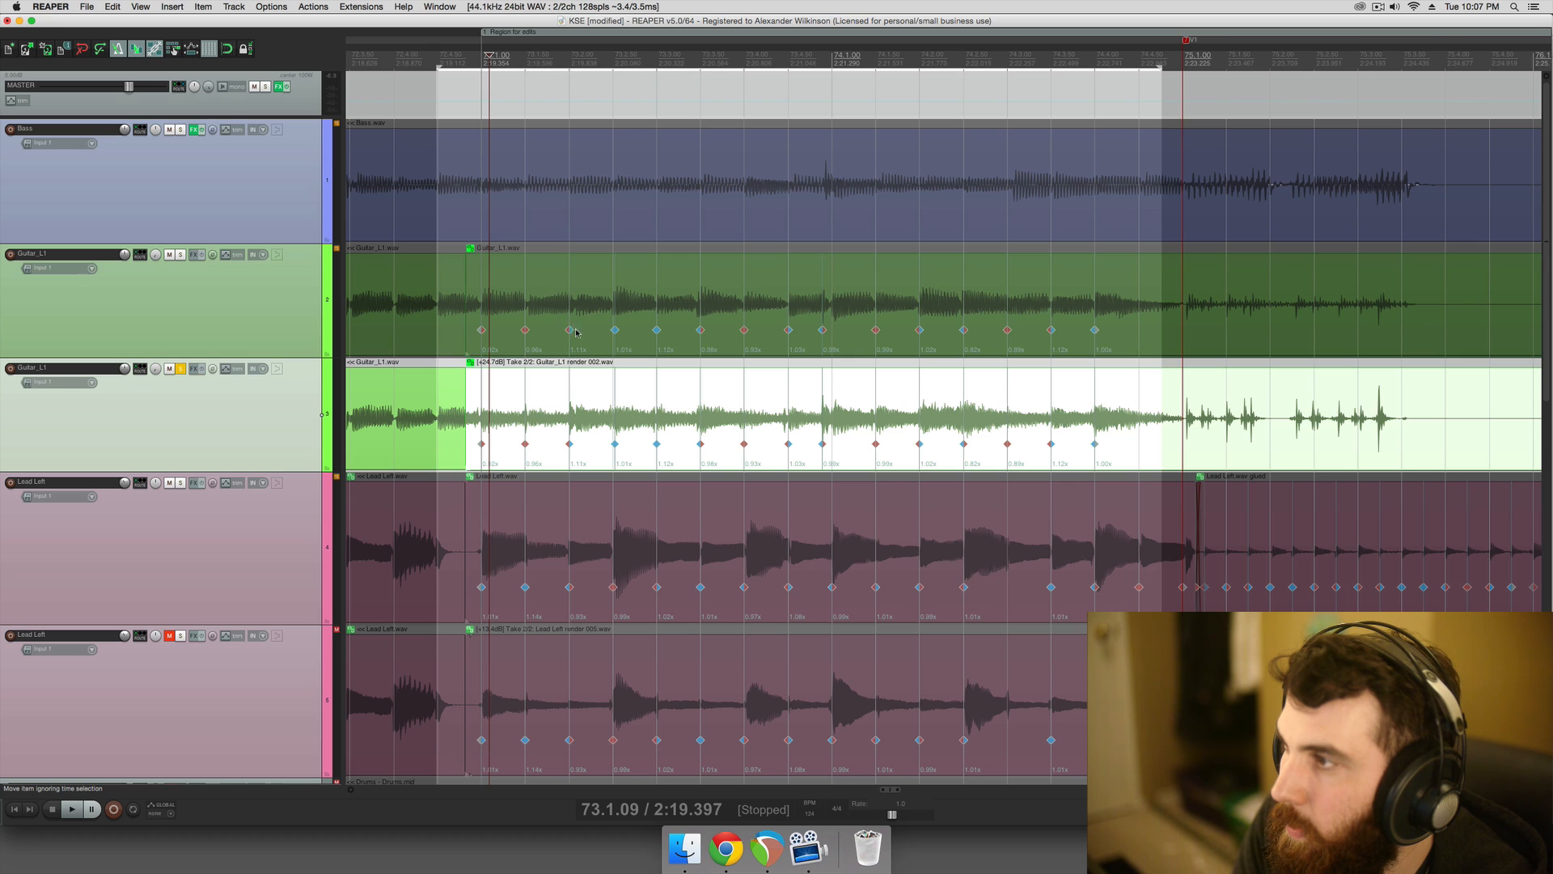
# - Move the Guitar_L1 markers at 73.1.50 and 73.2.00 slightly earlier and the one at 73.3.50 slightly later, checking by playback
pyautogui.moveTo(569, 330); pyautogui.dragTo(522, 333)
pyautogui.press('space')
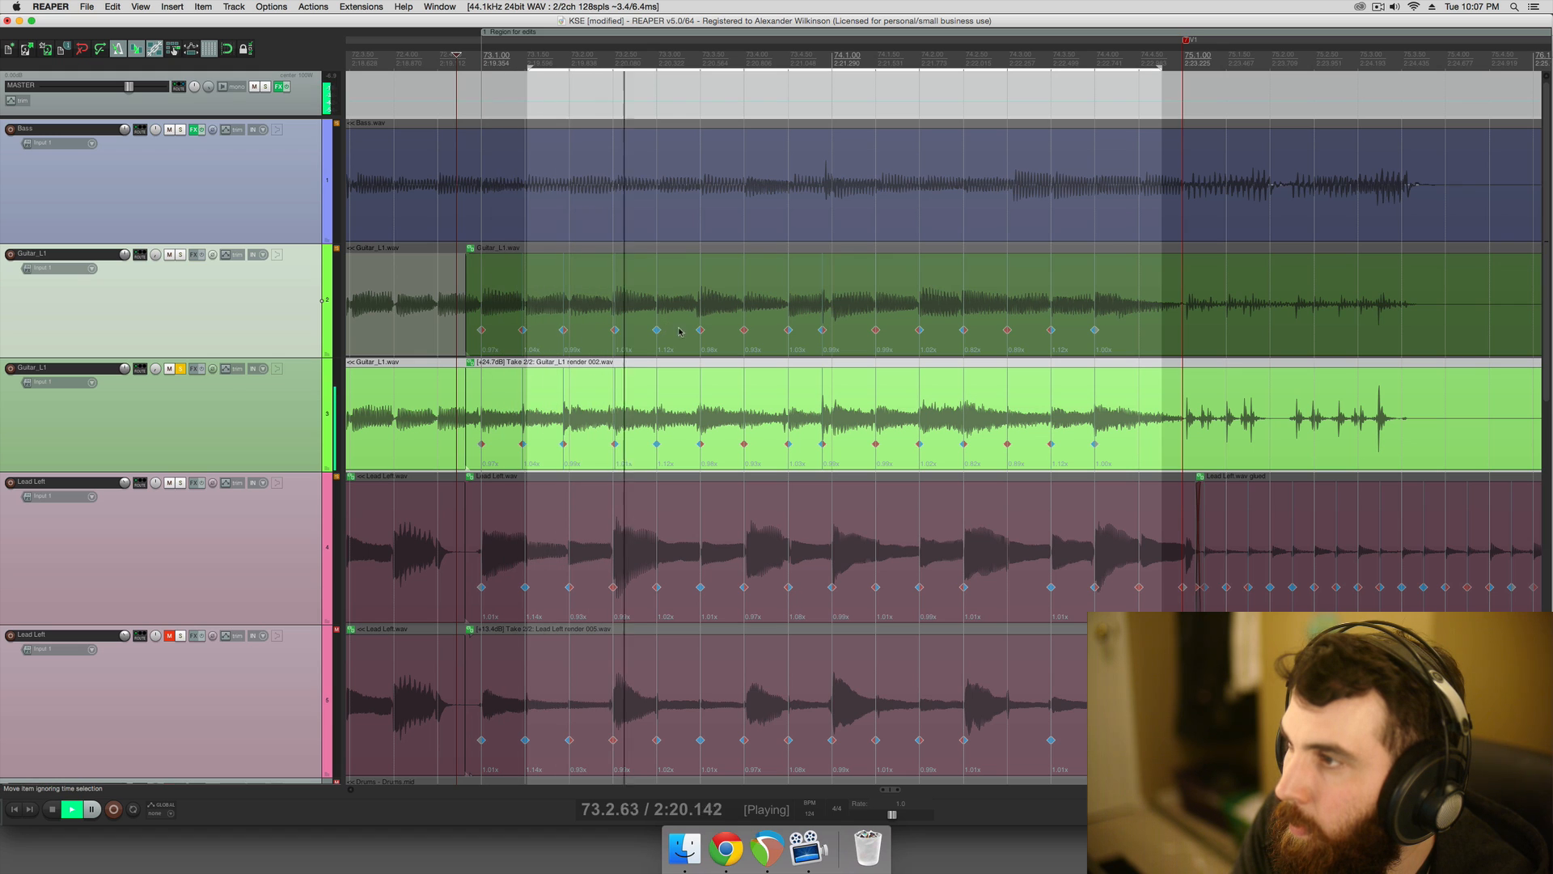
pyautogui.moveTo(702, 332); pyautogui.dragTo(703, 331)
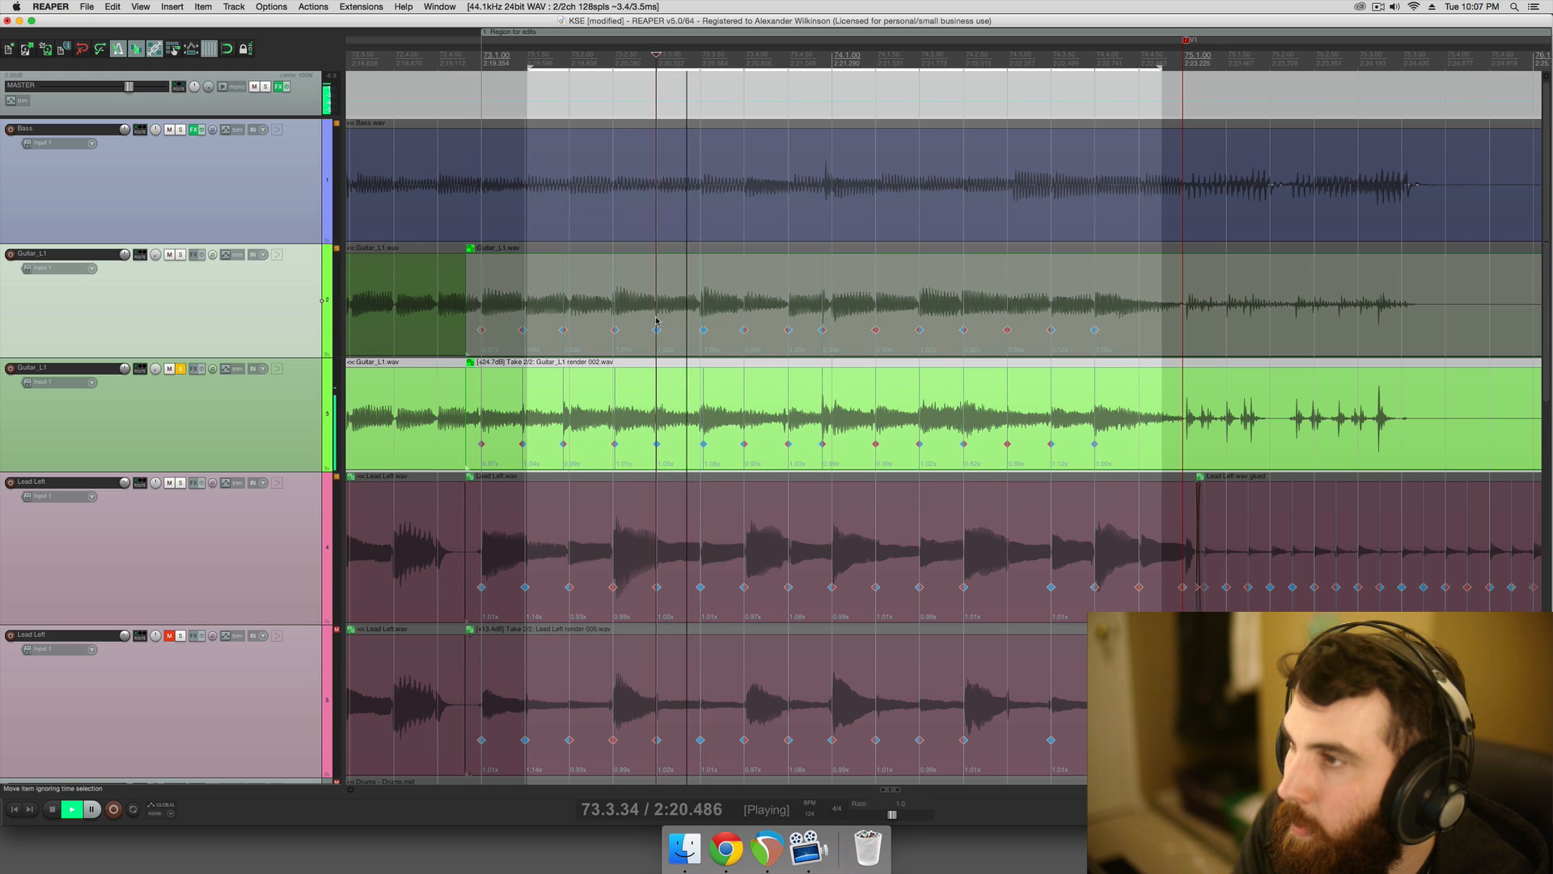
pyautogui.hscroll(5, 832, 330)
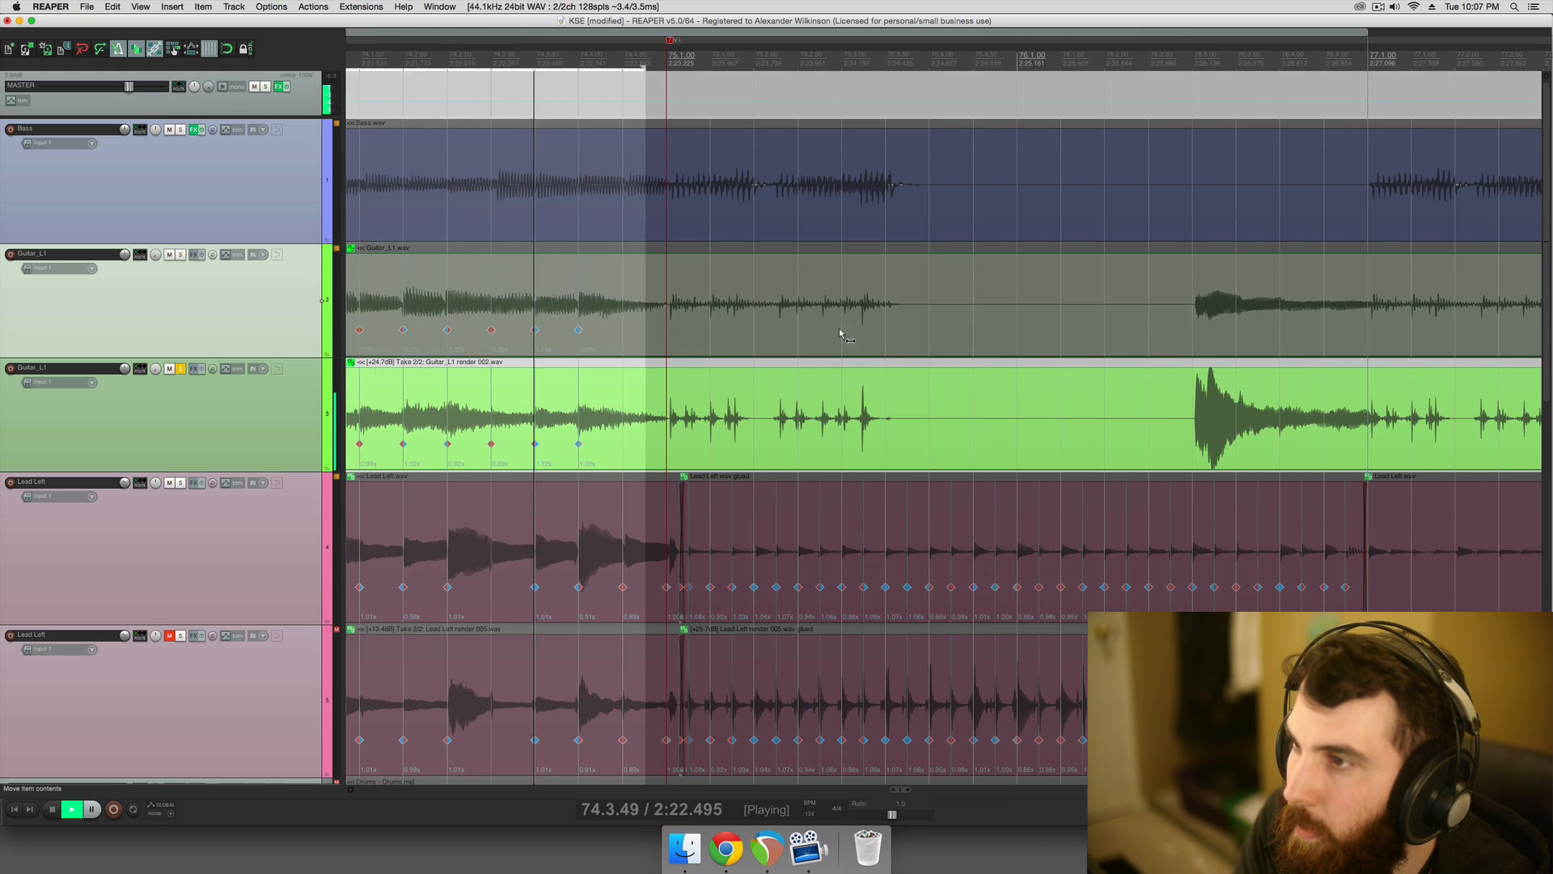
pyautogui.press('space')
# - Add stretch markers on the short note attacks in the first three beats of bar 75 in the rendered Guitar_L1 take
pyautogui.click(692, 425)
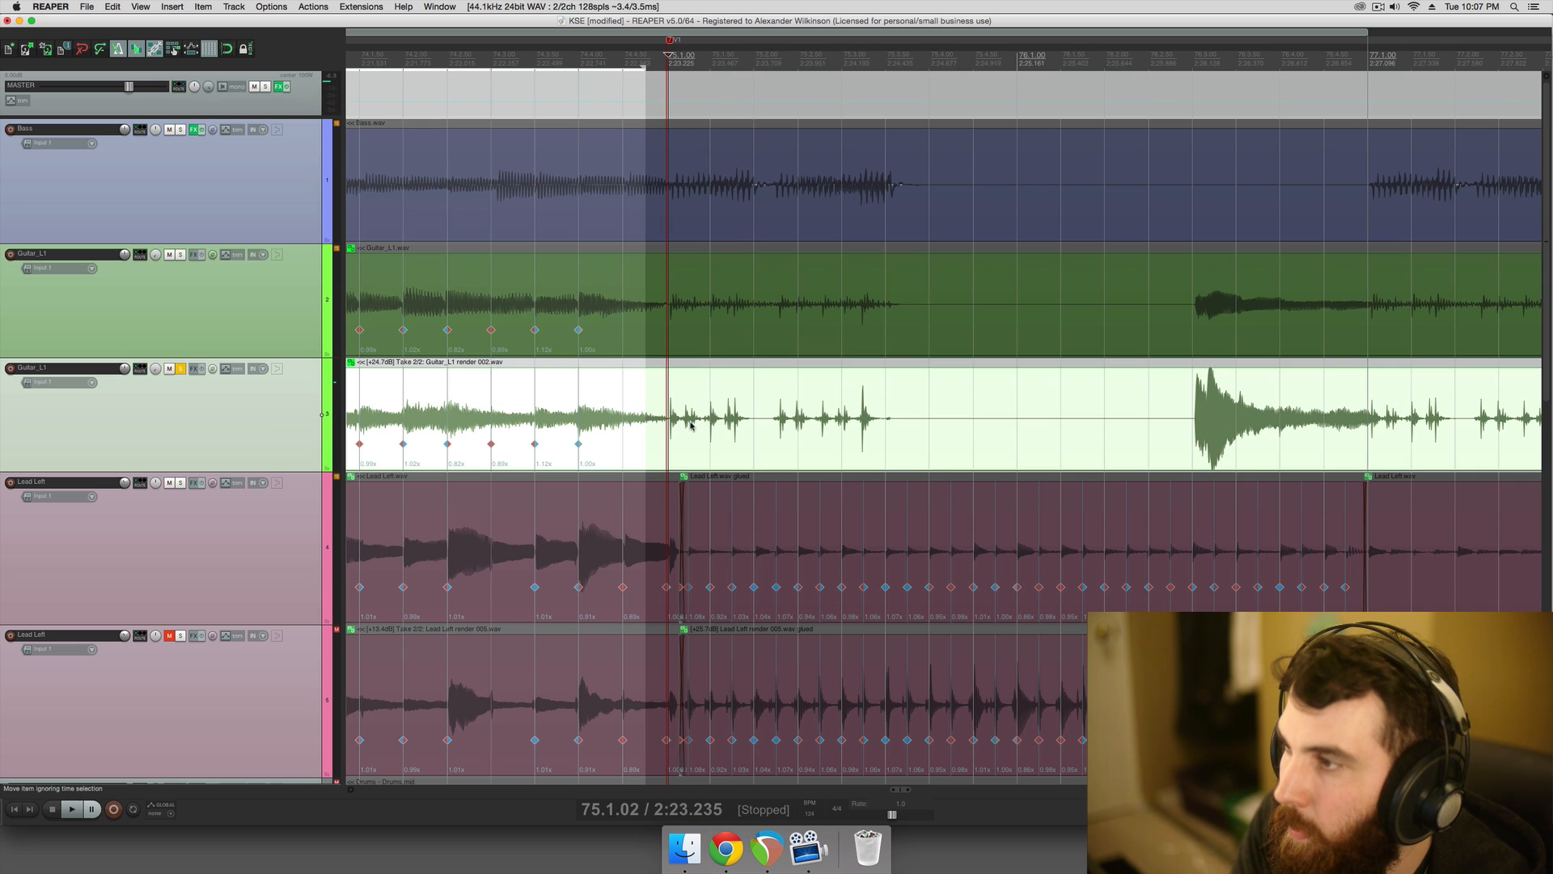
pyautogui.press('w')
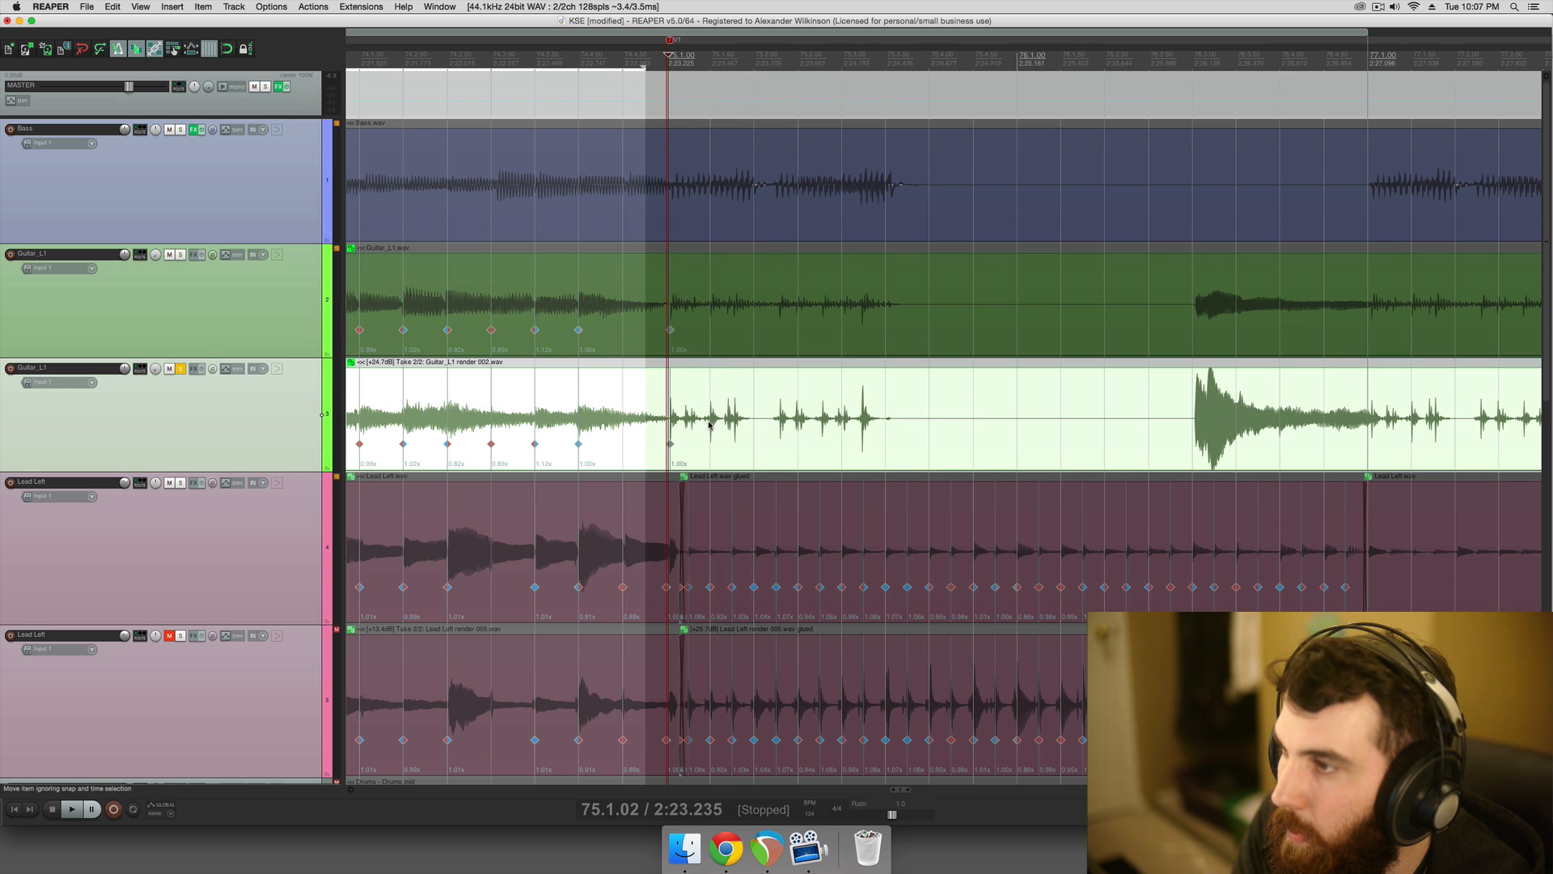
pyautogui.press('w')
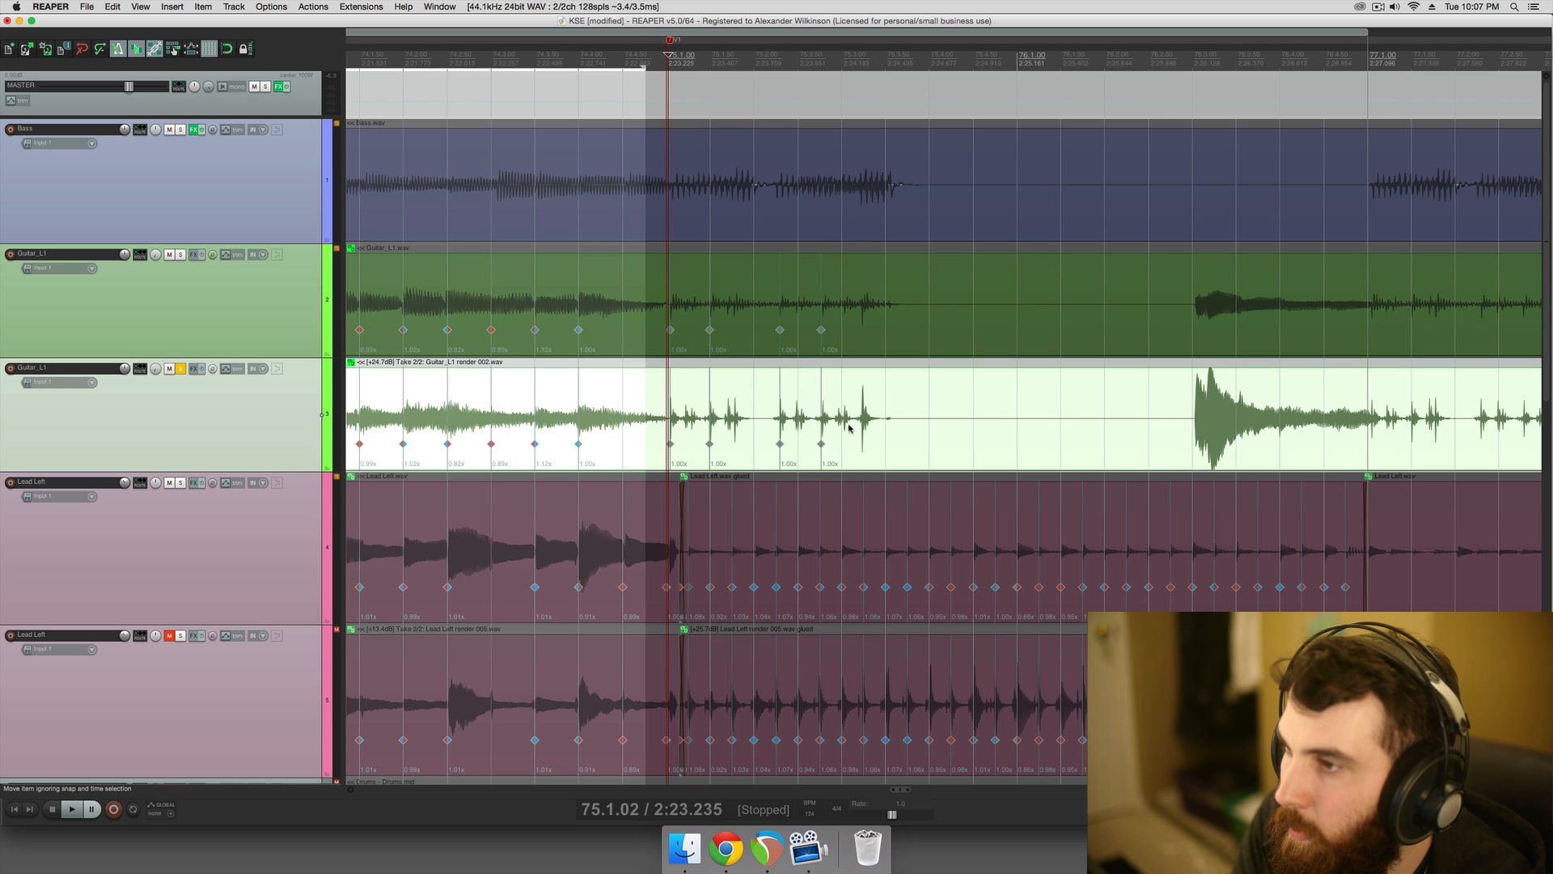
pyautogui.press('w')
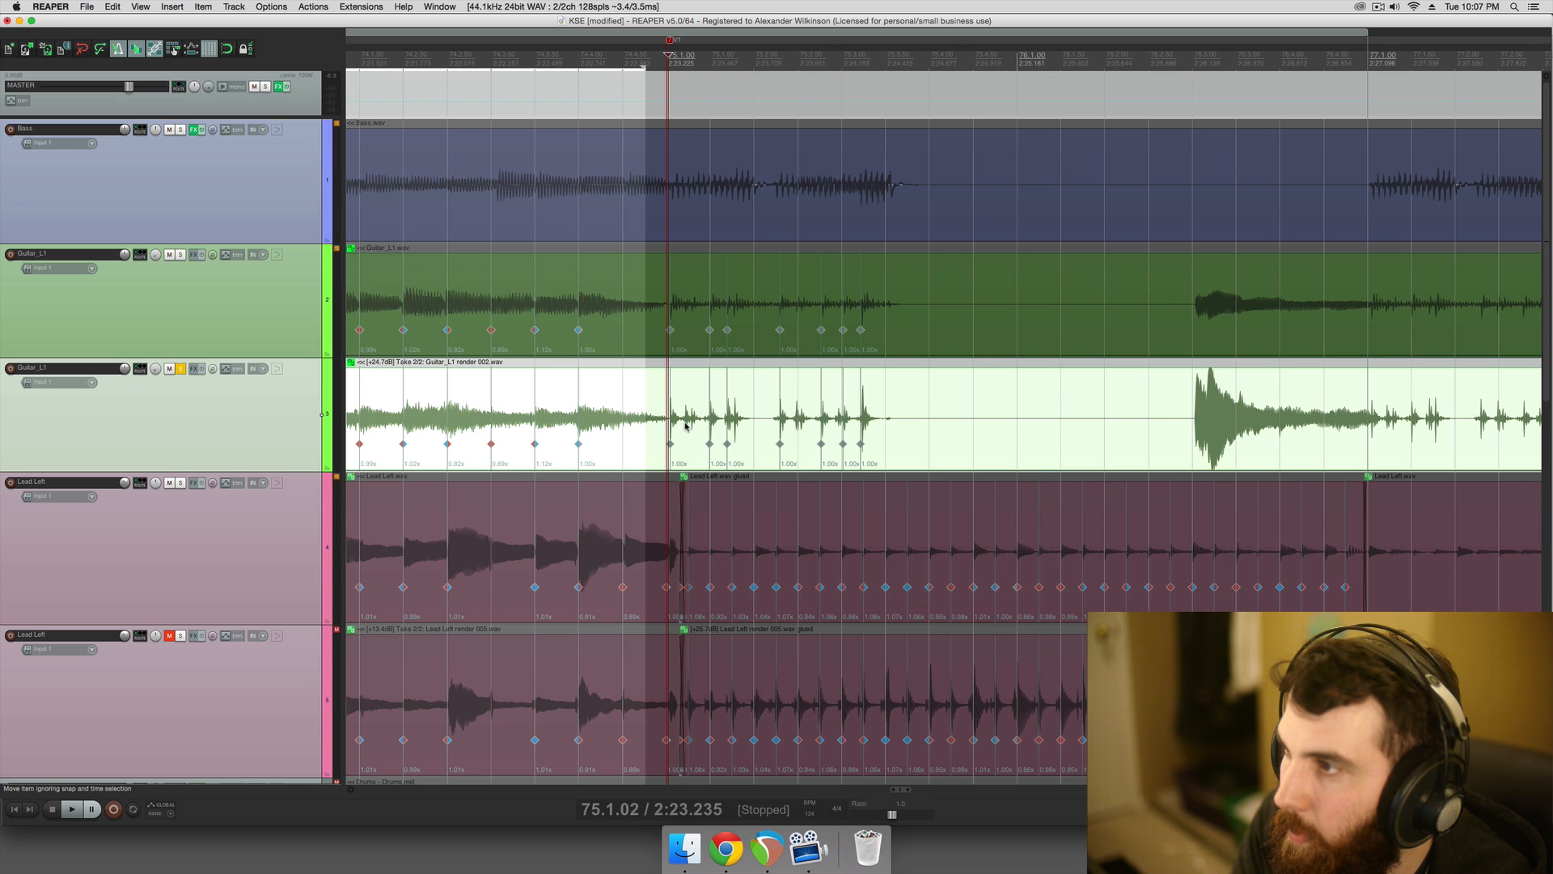
pyautogui.hotkey('shift', 'w')
# - Set a time selection over the bar 75 attacks, snap their stretch markers to the grid, and play from 74.4.64
pyautogui.click(665, 451)
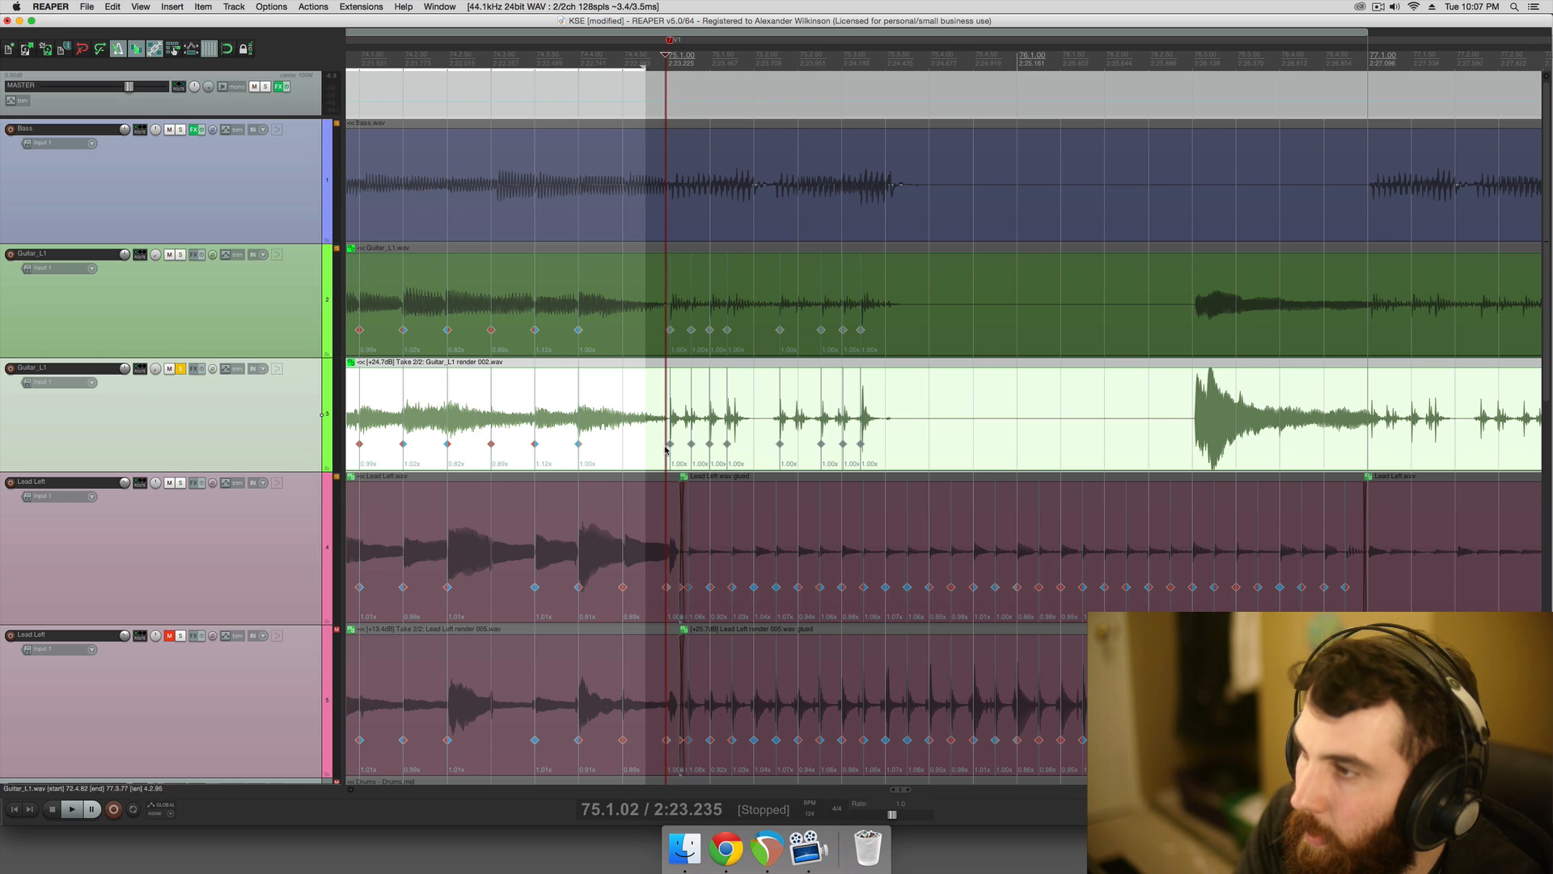
pyautogui.press('Escape')
pyautogui.moveTo(655, 471); pyautogui.dragTo(923, 470)
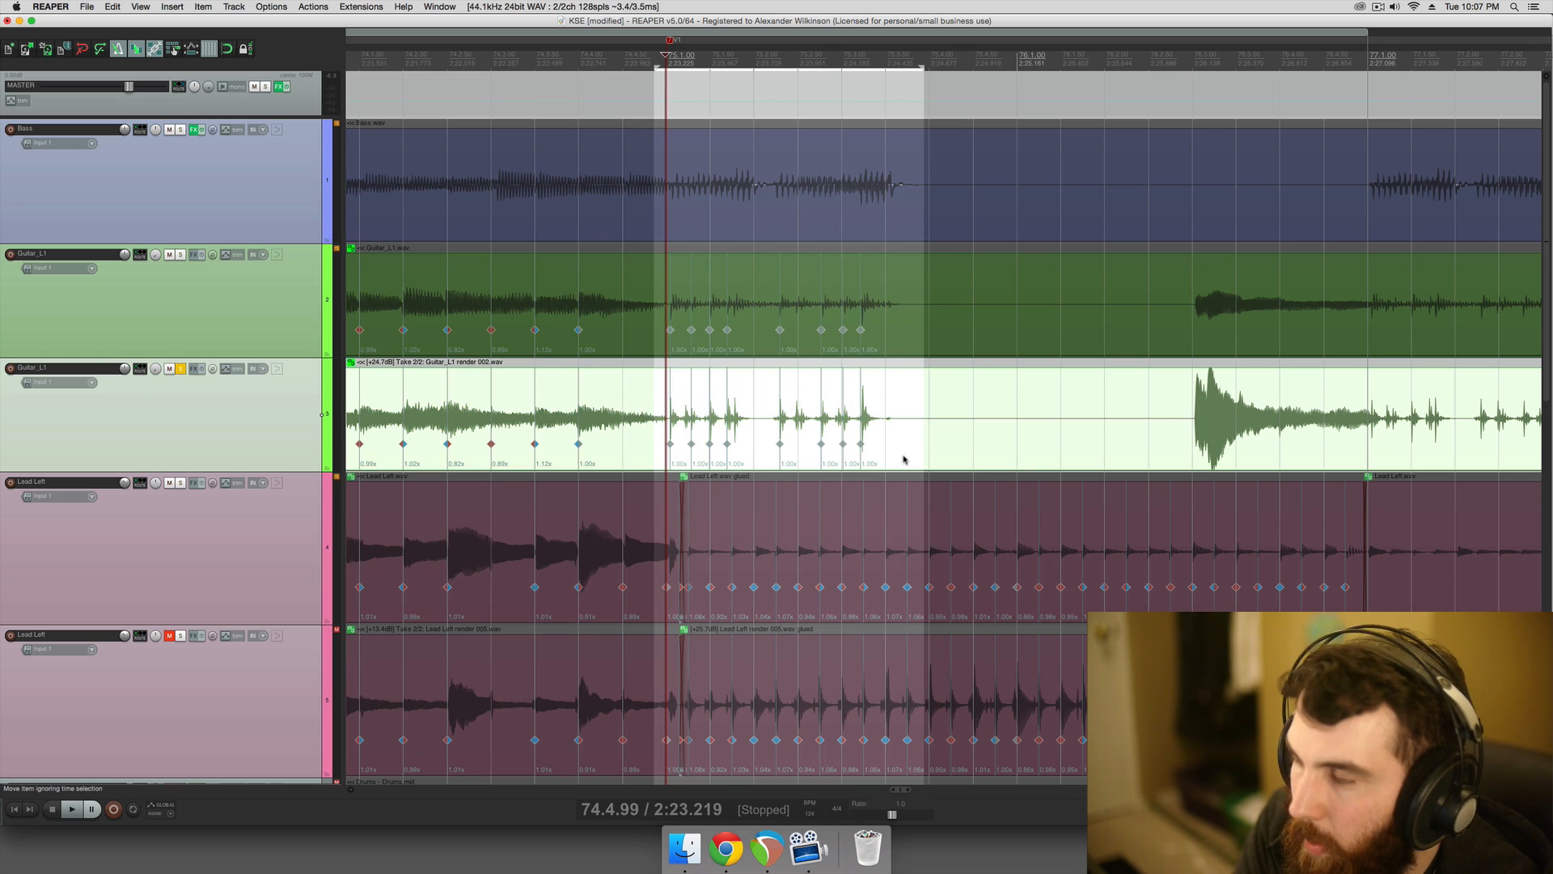
pyautogui.click(904, 460)
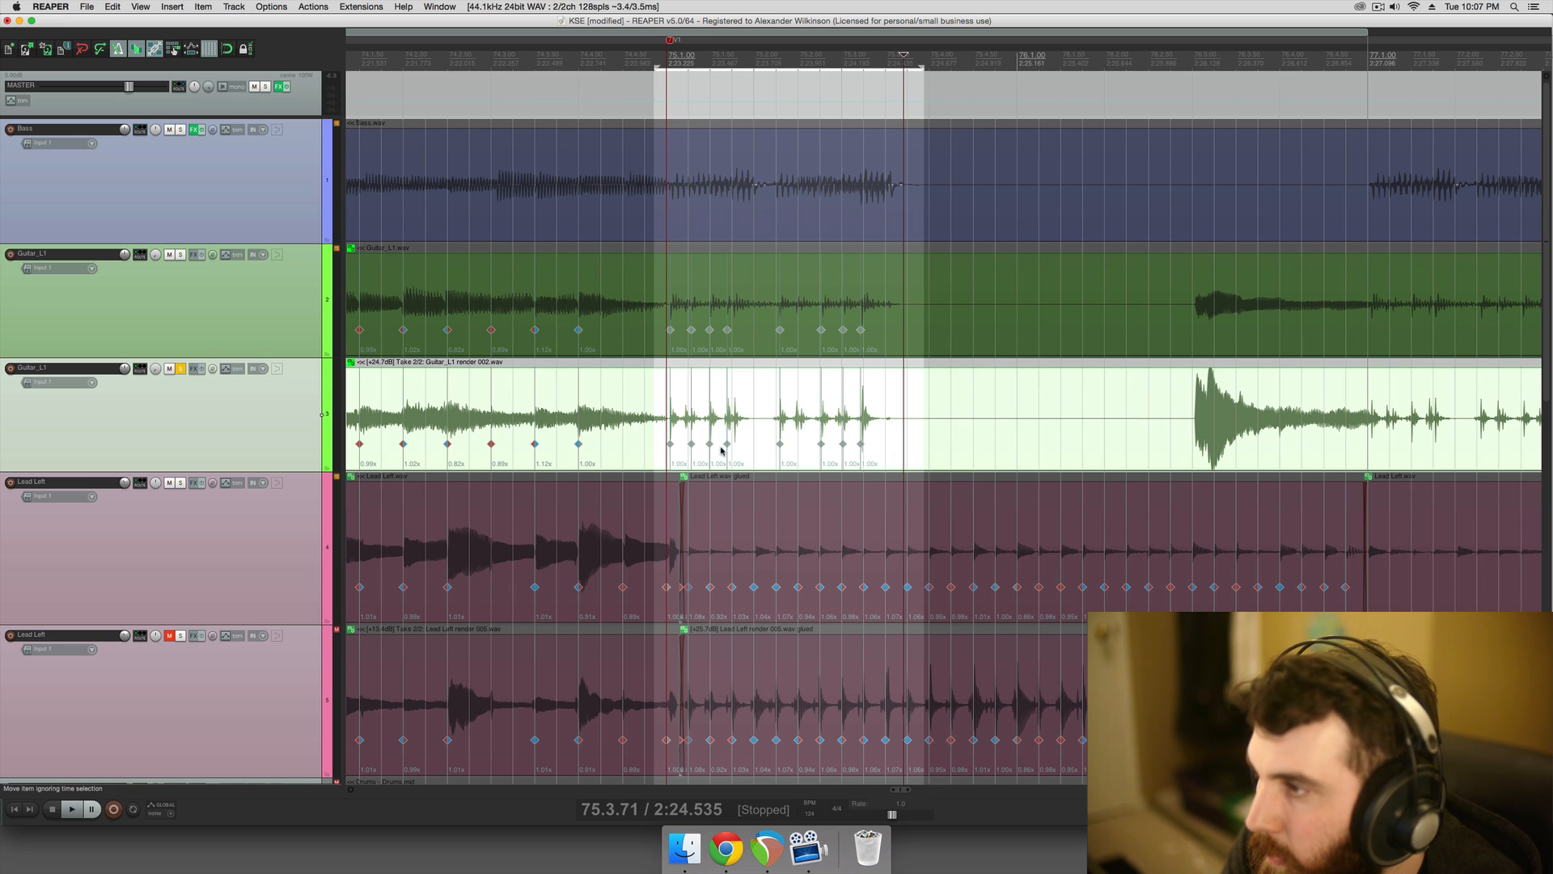
pyautogui.moveTo(669, 440); pyautogui.dragTo(883, 448)
pyautogui.click(884, 437)
pyautogui.press('q')
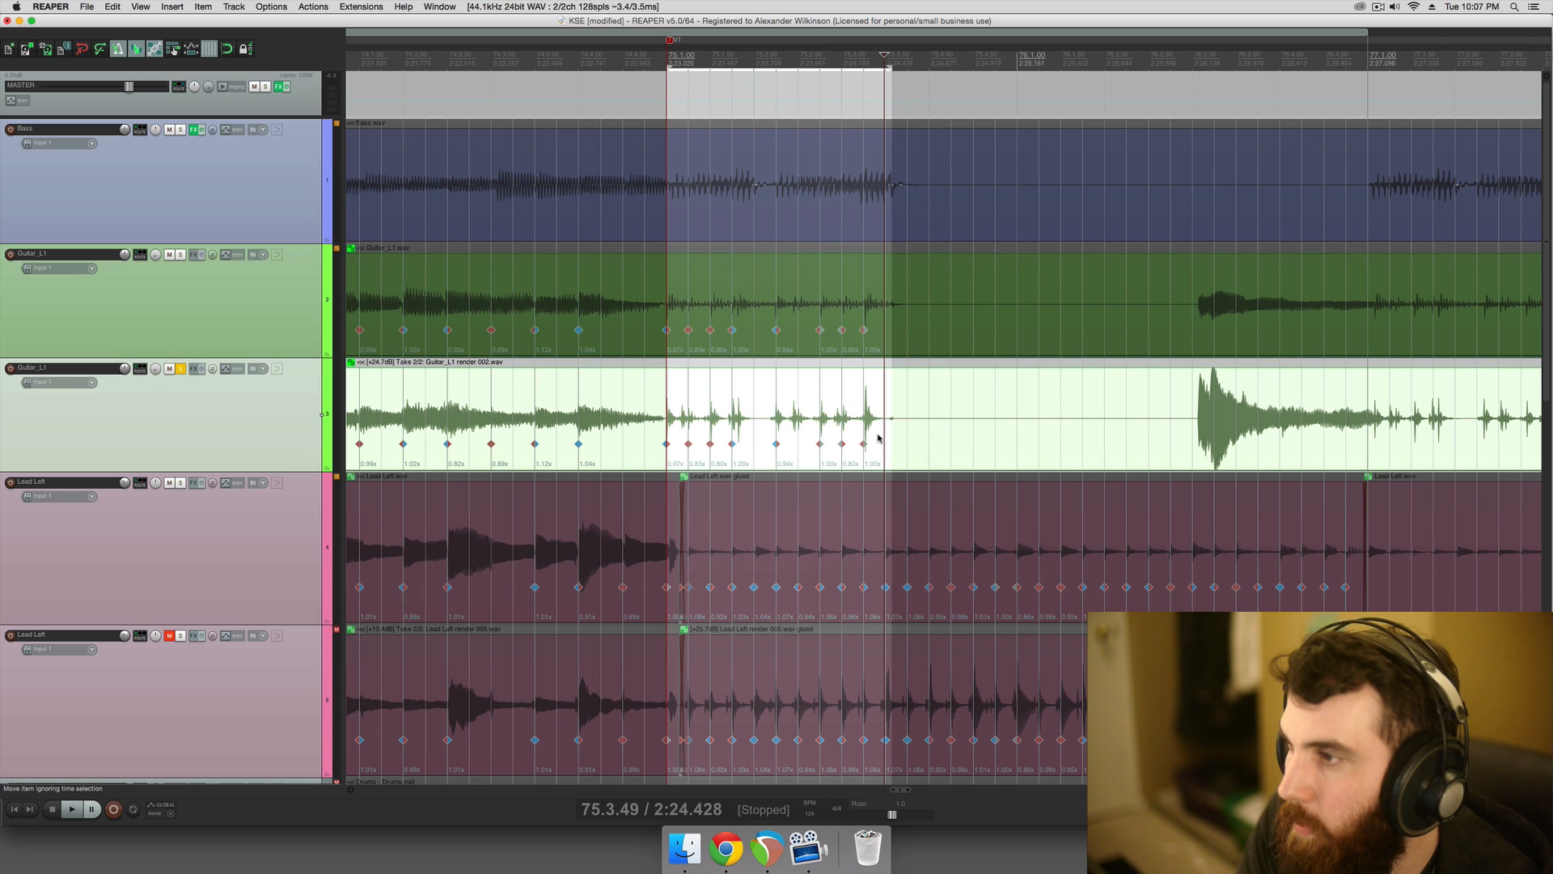
pyautogui.click(635, 436)
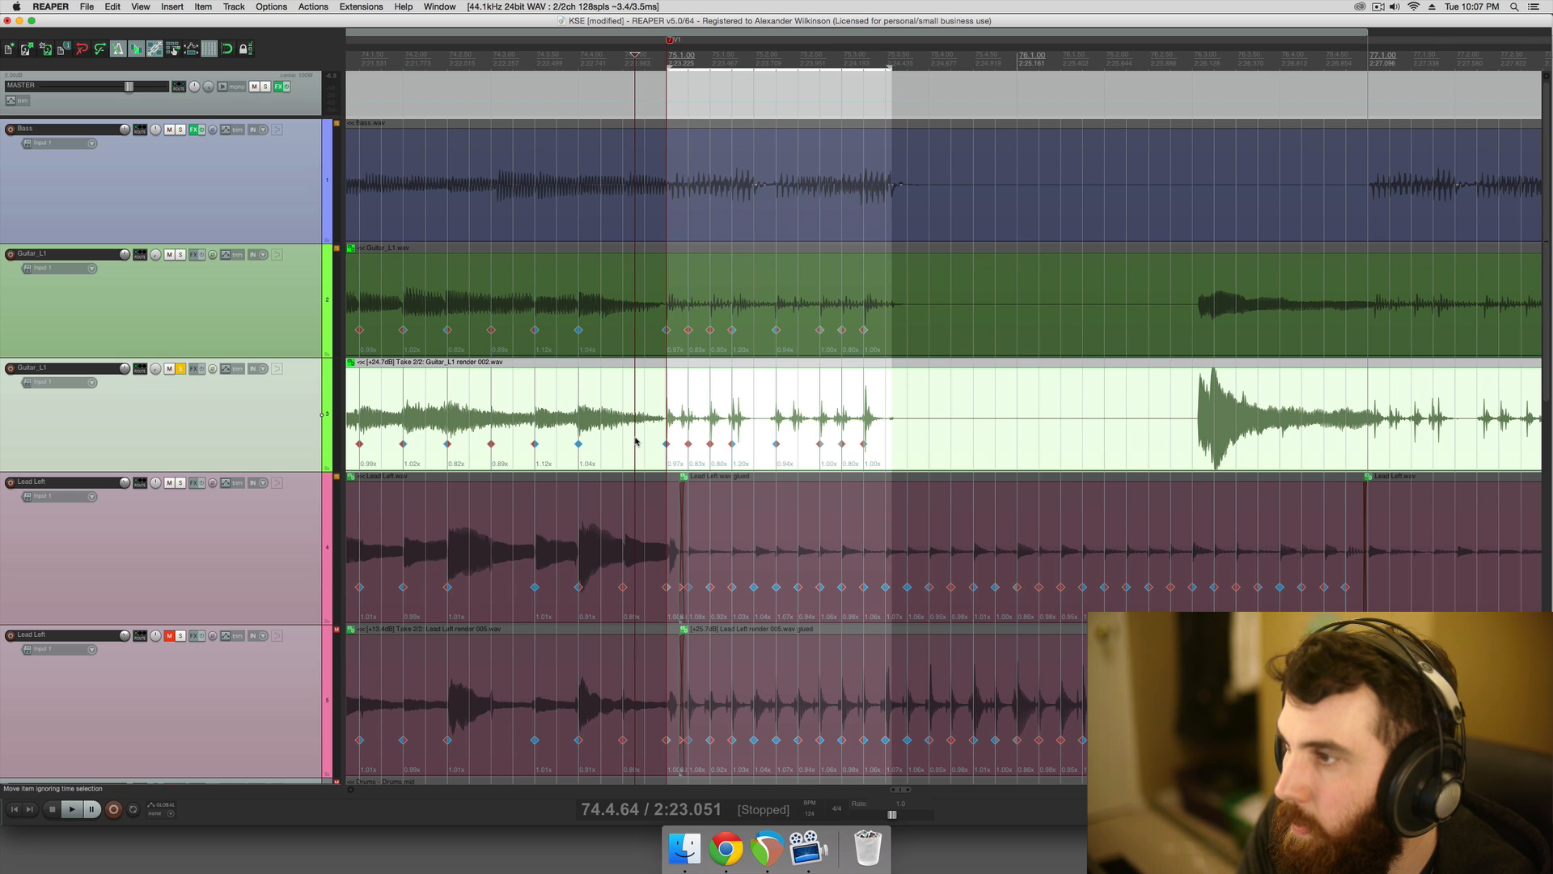
pyautogui.press('space')
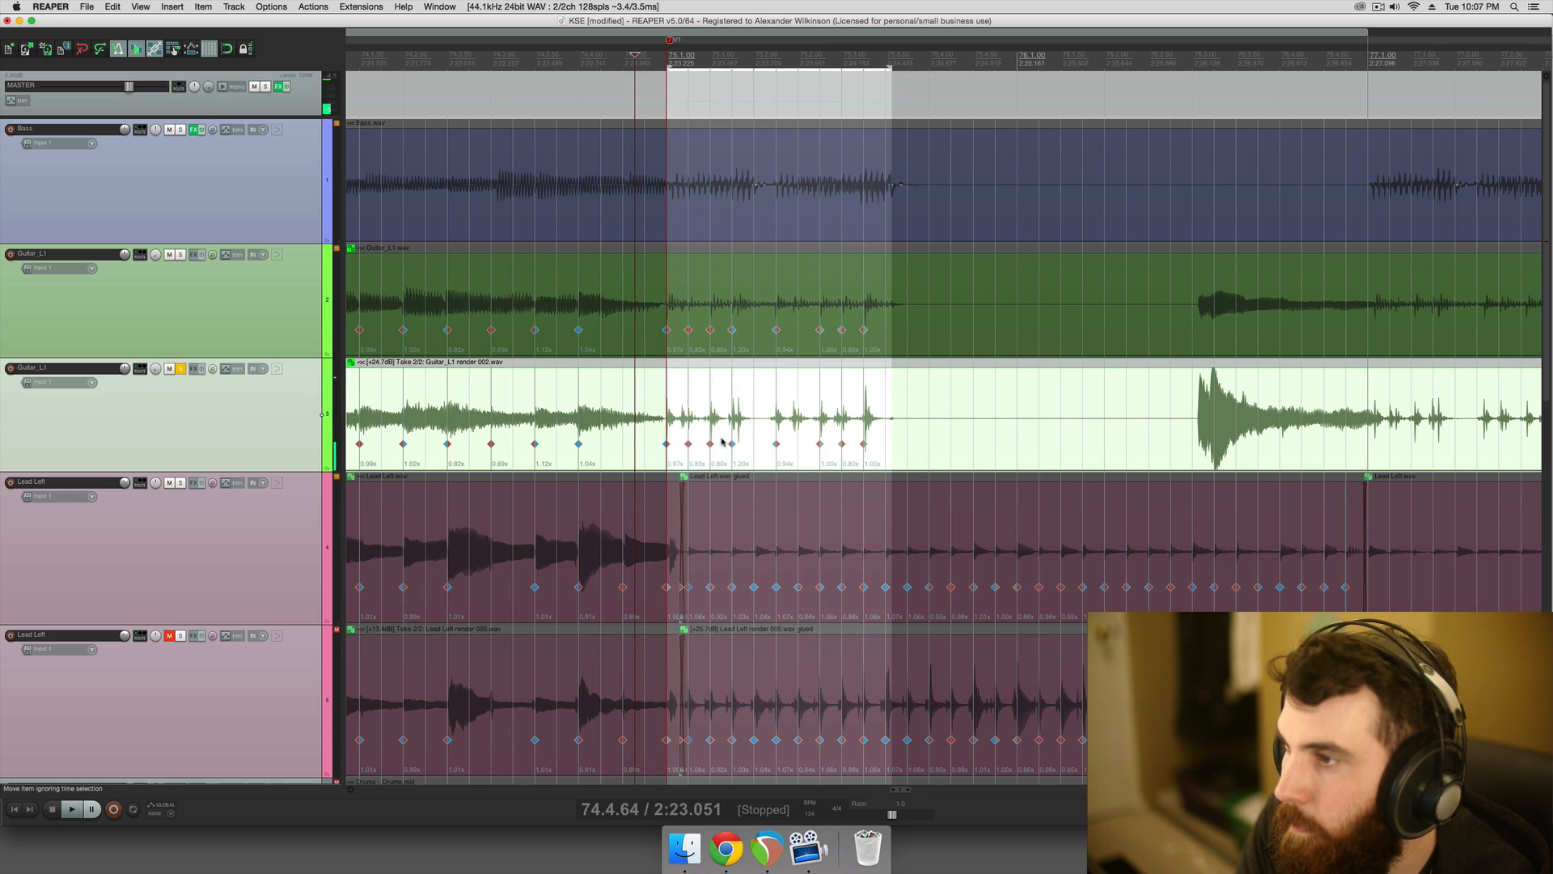
# - Add a stretch marker on the attack near 75.2.50 in the rendered Guitar_L1 take, move it slightly later, and check by playback
pyautogui.press('space')
pyautogui.press('space')
pyautogui.click(791, 424)
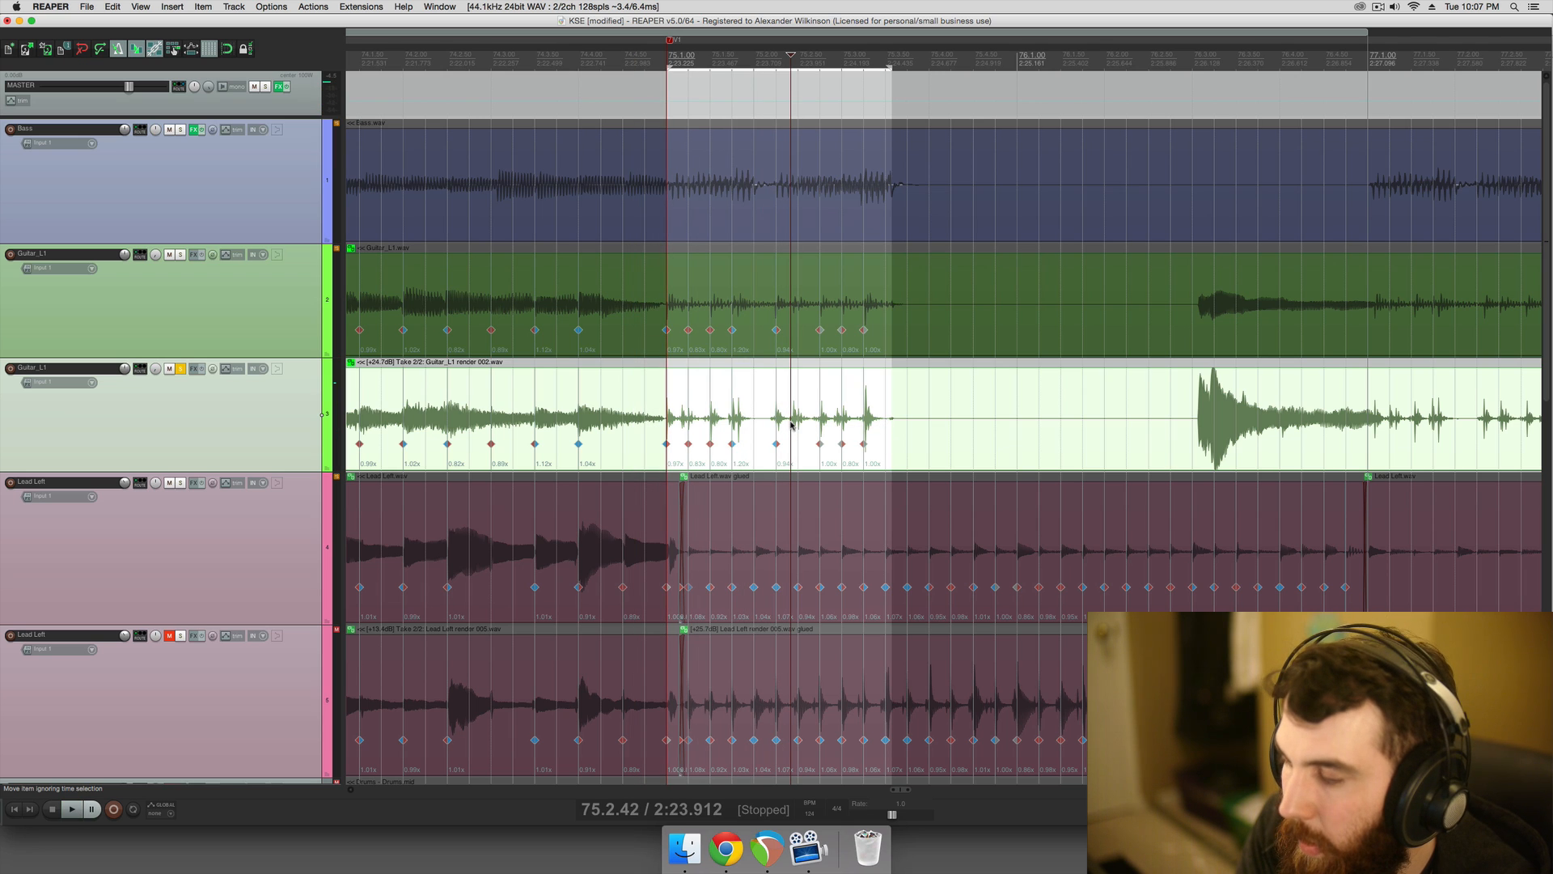
pyautogui.moveTo(791, 443); pyautogui.dragTo(796, 444)
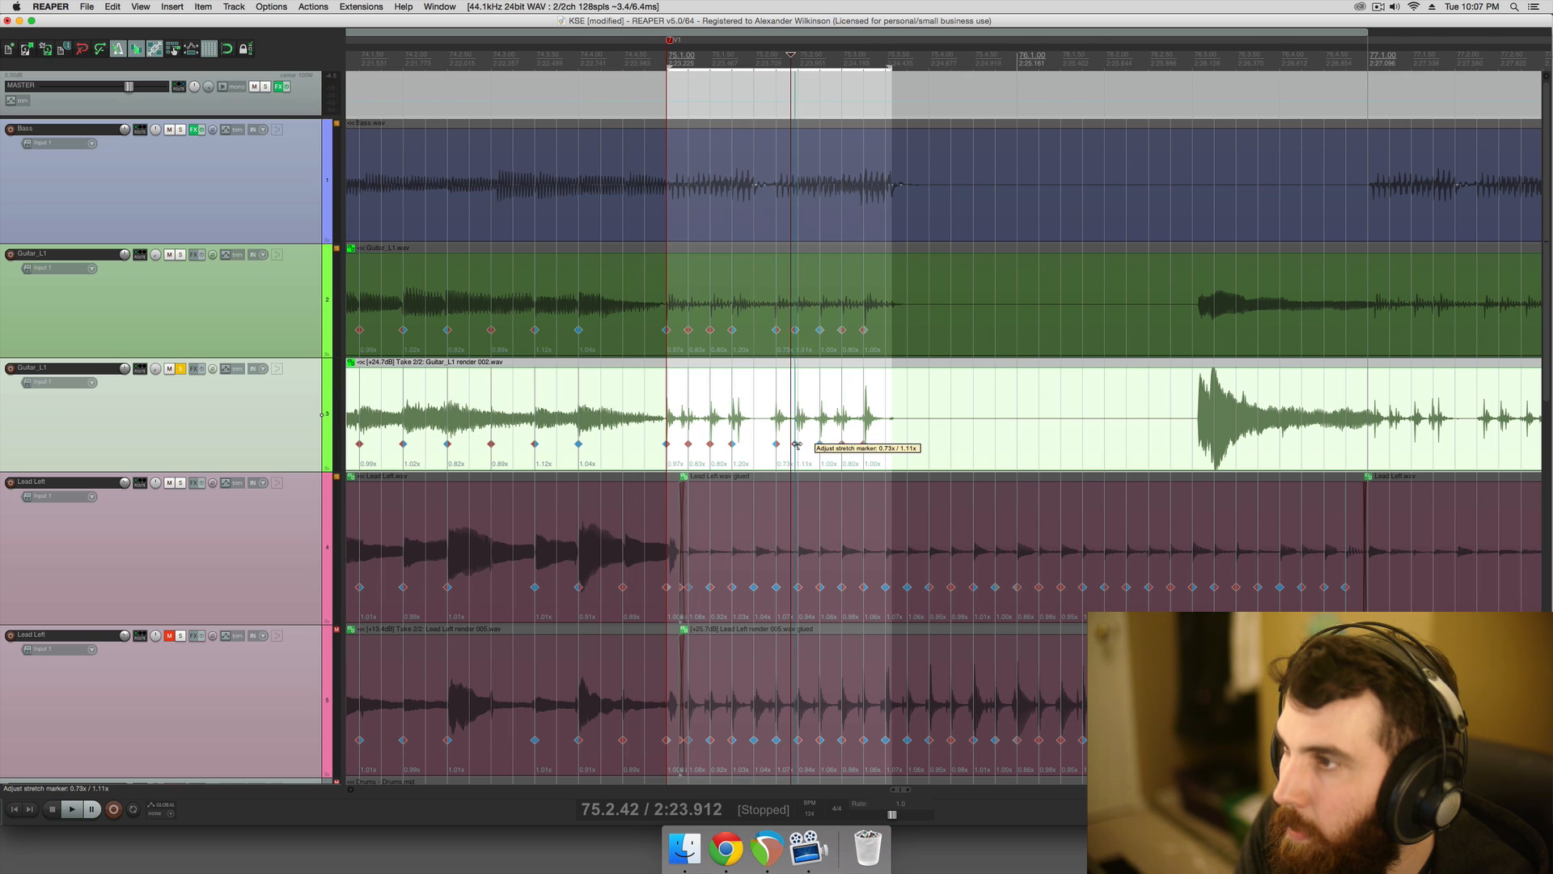
pyautogui.click(752, 435)
pyautogui.press('space')
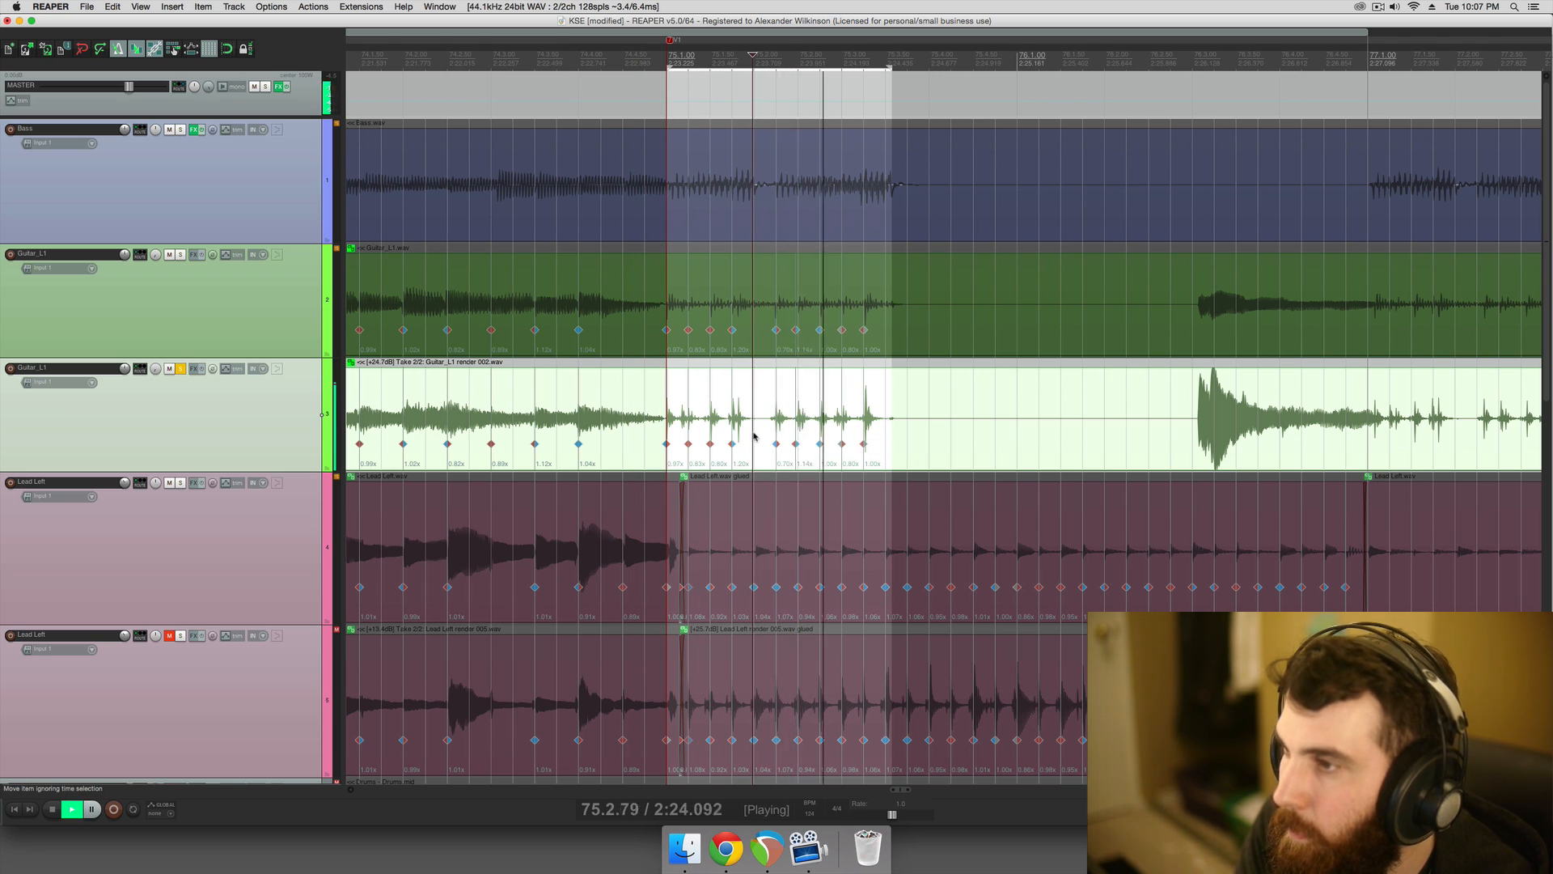
pyautogui.press('space')
pyautogui.press('space')
# - Nudge the Guitar_L1 stretch markers at 75.3.00 and 75.1.25 slightly later, checking each by playback
pyautogui.moveTo(840, 443); pyautogui.dragTo(843, 444)
pyautogui.click(722, 440)
pyautogui.press('space')
pyautogui.click(753, 443)
pyautogui.press('space')
pyautogui.click(636, 431)
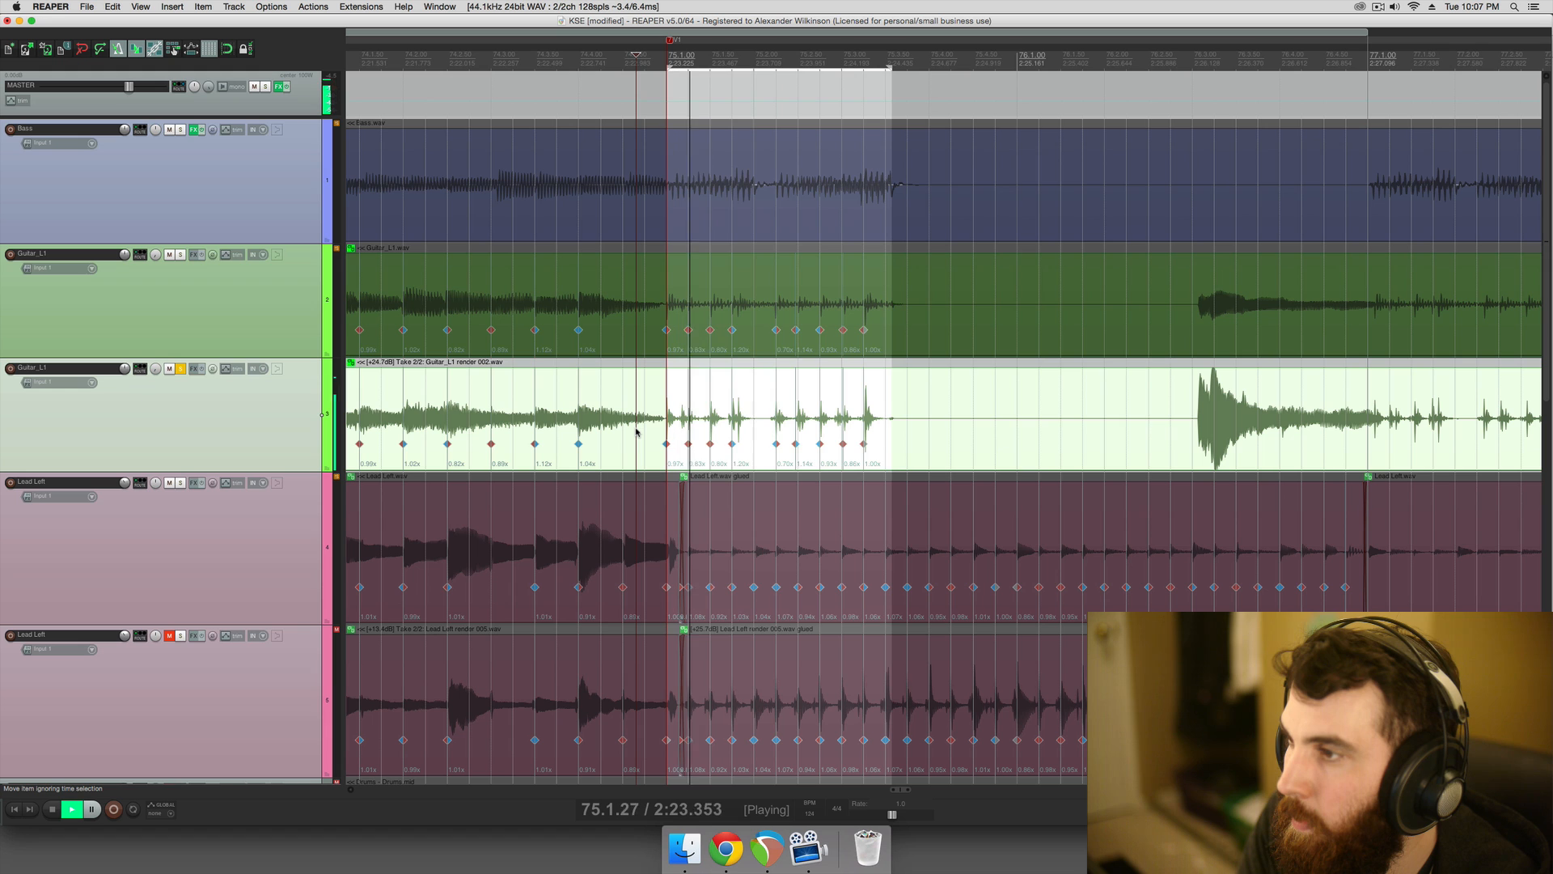
pyautogui.moveTo(687, 443); pyautogui.dragTo(693, 443)
pyautogui.click(652, 434)
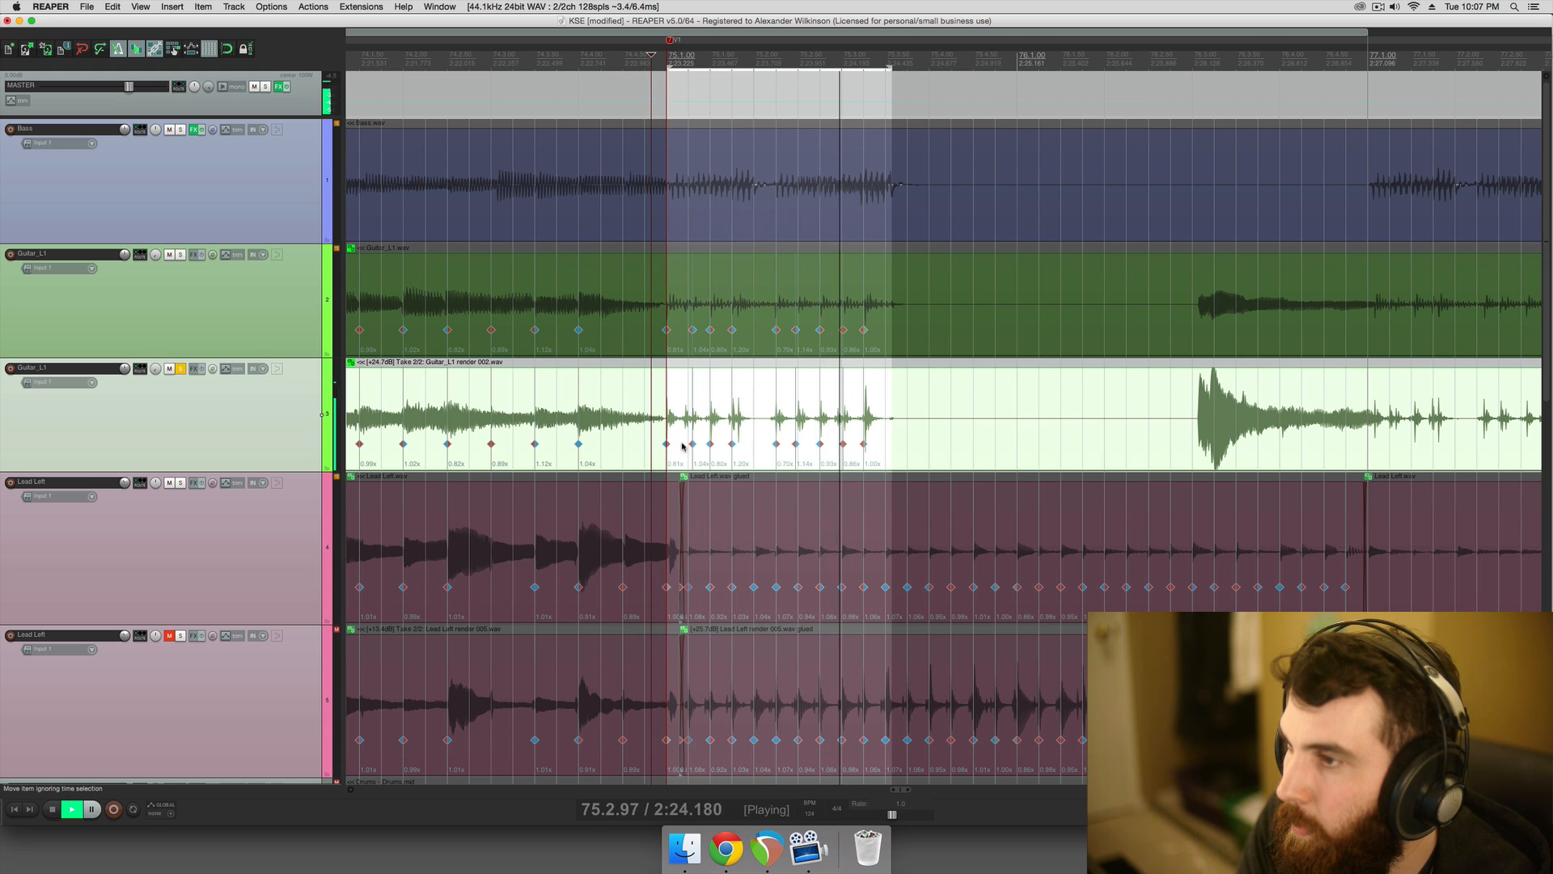
pyautogui.press('space')
# - Unsolo and mute the rendered Guitar_L1 duplicate track
pyautogui.hscroll(-5, 611, 422)
pyautogui.hscroll(2, 612, 422)
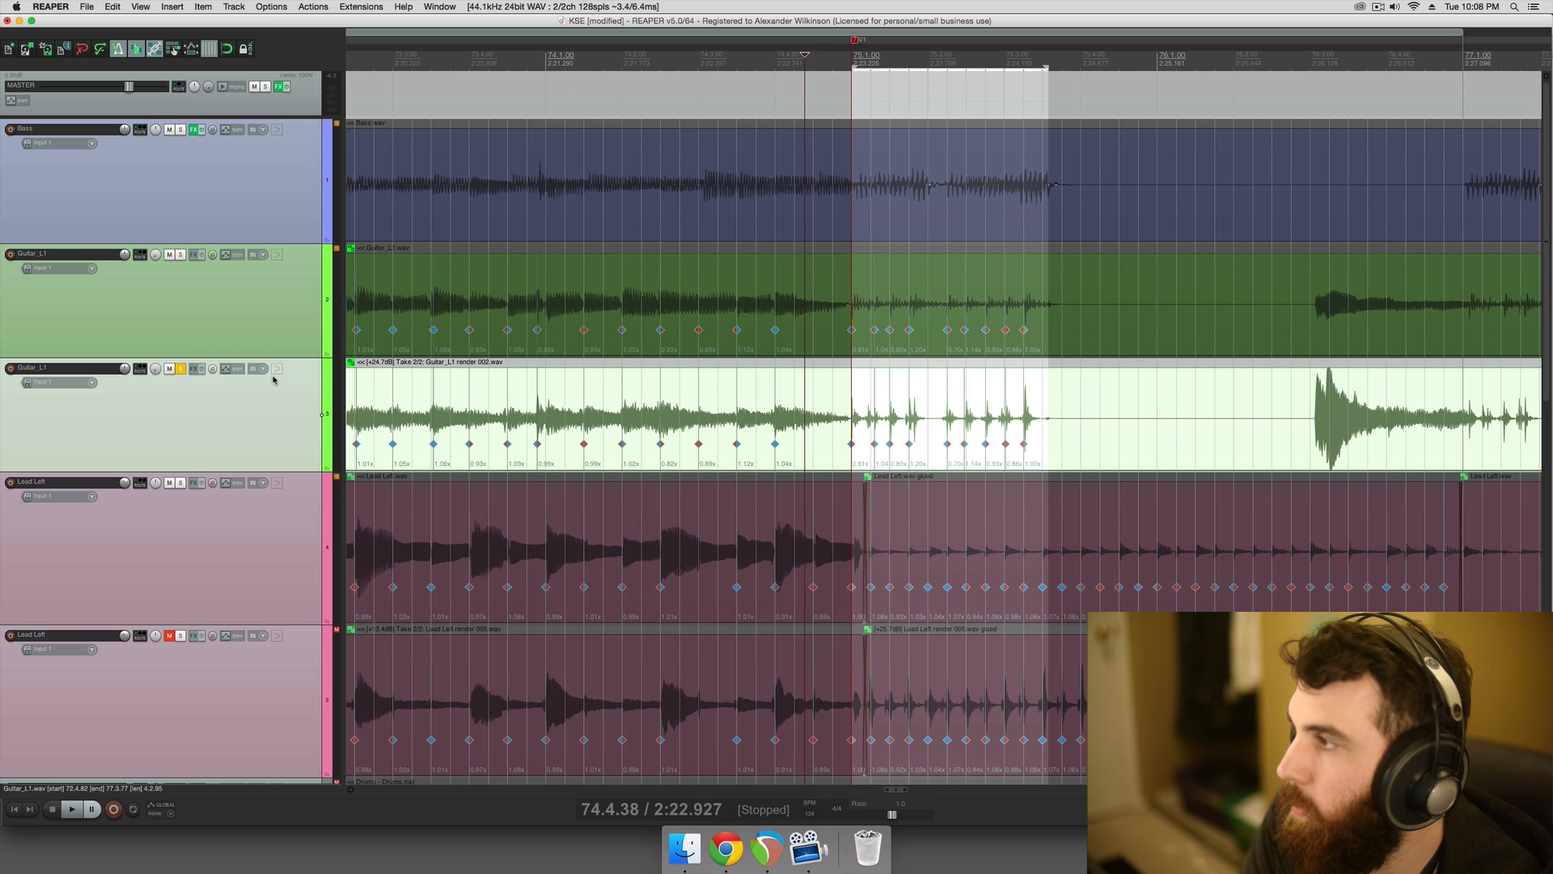
pyautogui.click(184, 371)
pyautogui.click(170, 368)
# - Play the section from 72.4.46 with the original Guitar_L1 muted and again with it soloed, and clear its mute and solo
pyautogui.hscroll(-2, 593, 353)
pyautogui.scroll(-4, 592, 353)
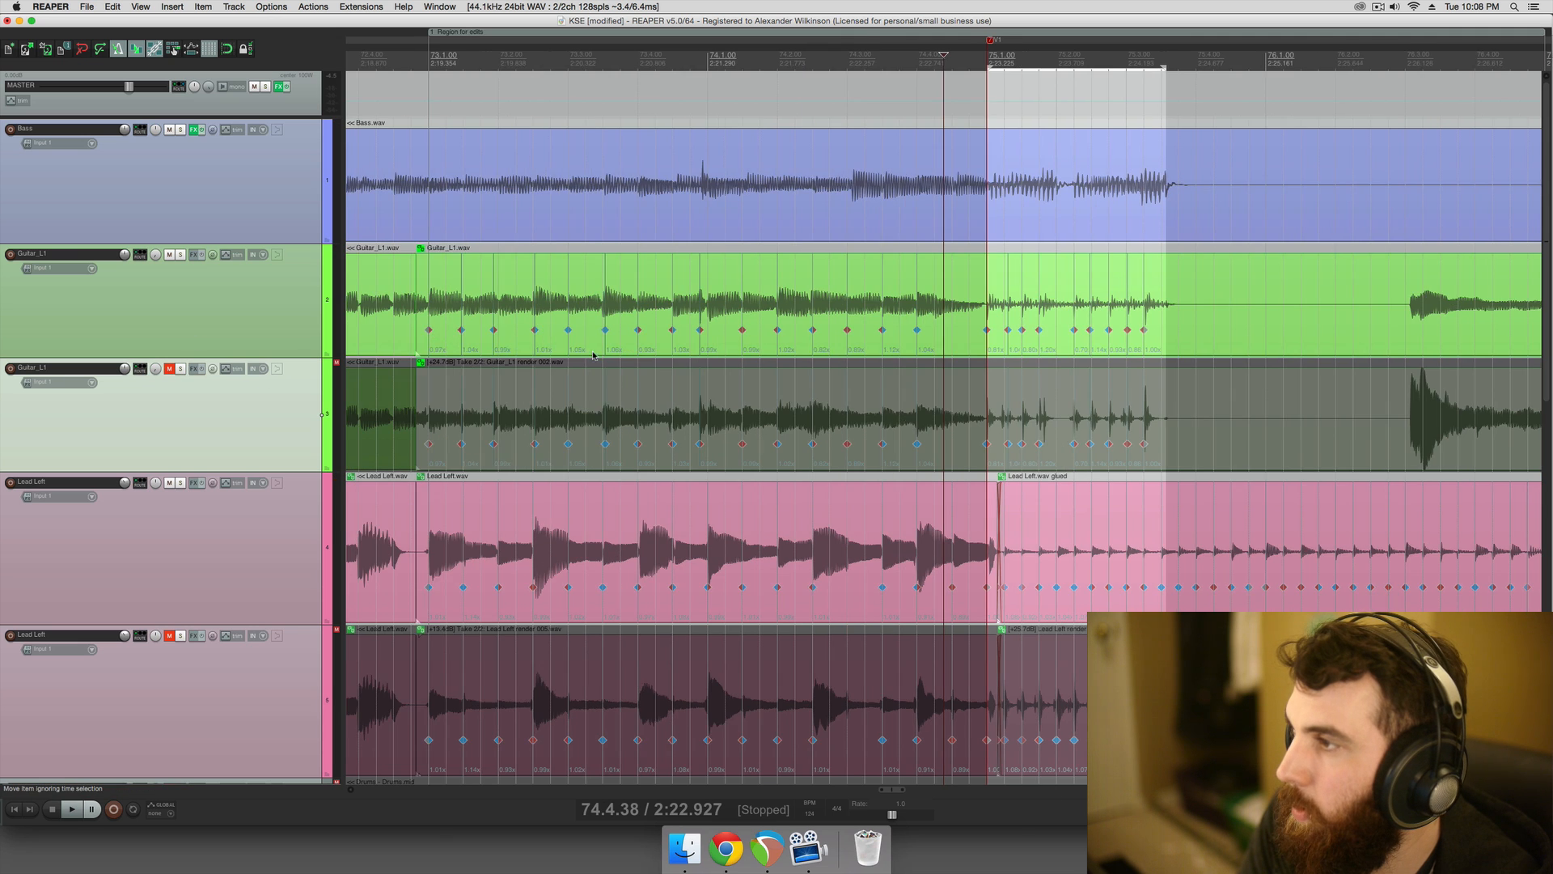
pyautogui.click(551, 361)
pyautogui.click(171, 256)
pyautogui.press('space')
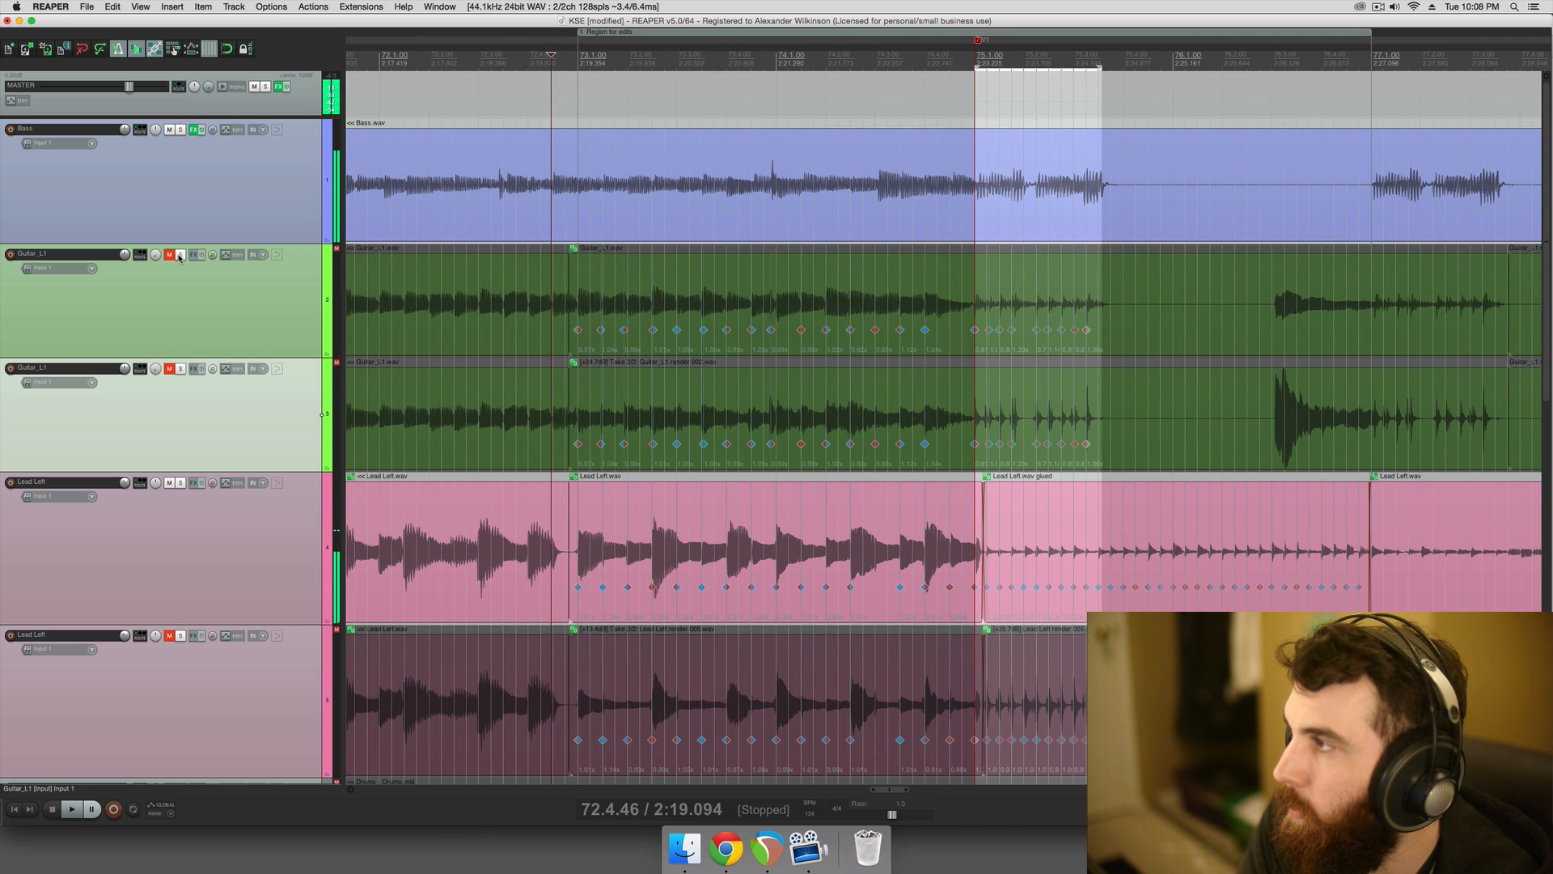
pyautogui.press('space')
pyautogui.click(170, 256)
pyautogui.click(181, 256)
pyautogui.press('space')
pyautogui.hscroll(5, 714, 351)
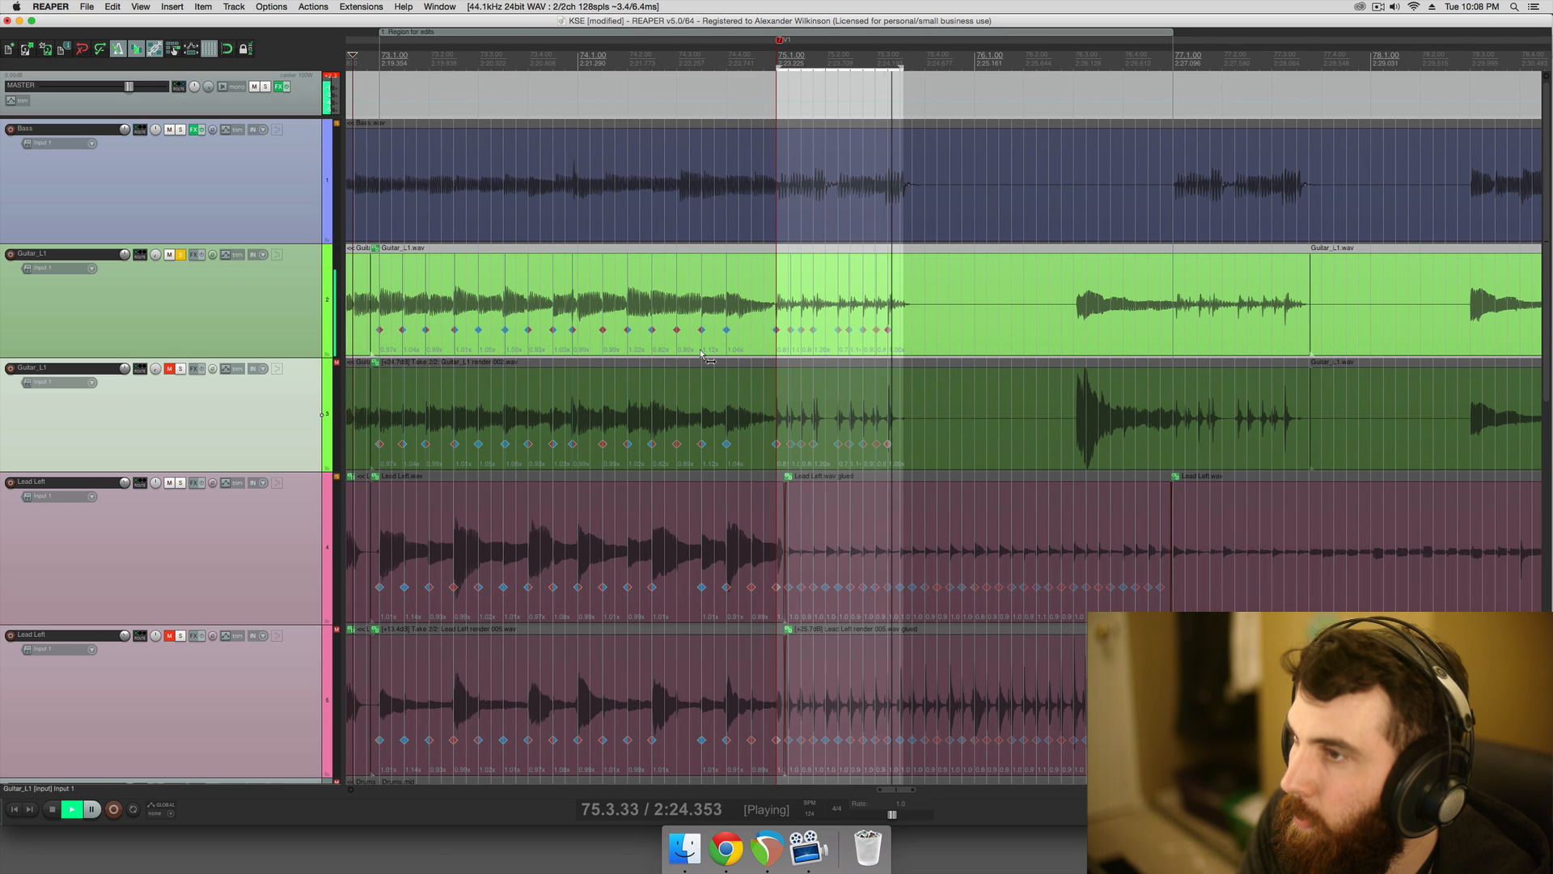
pyautogui.press('space')
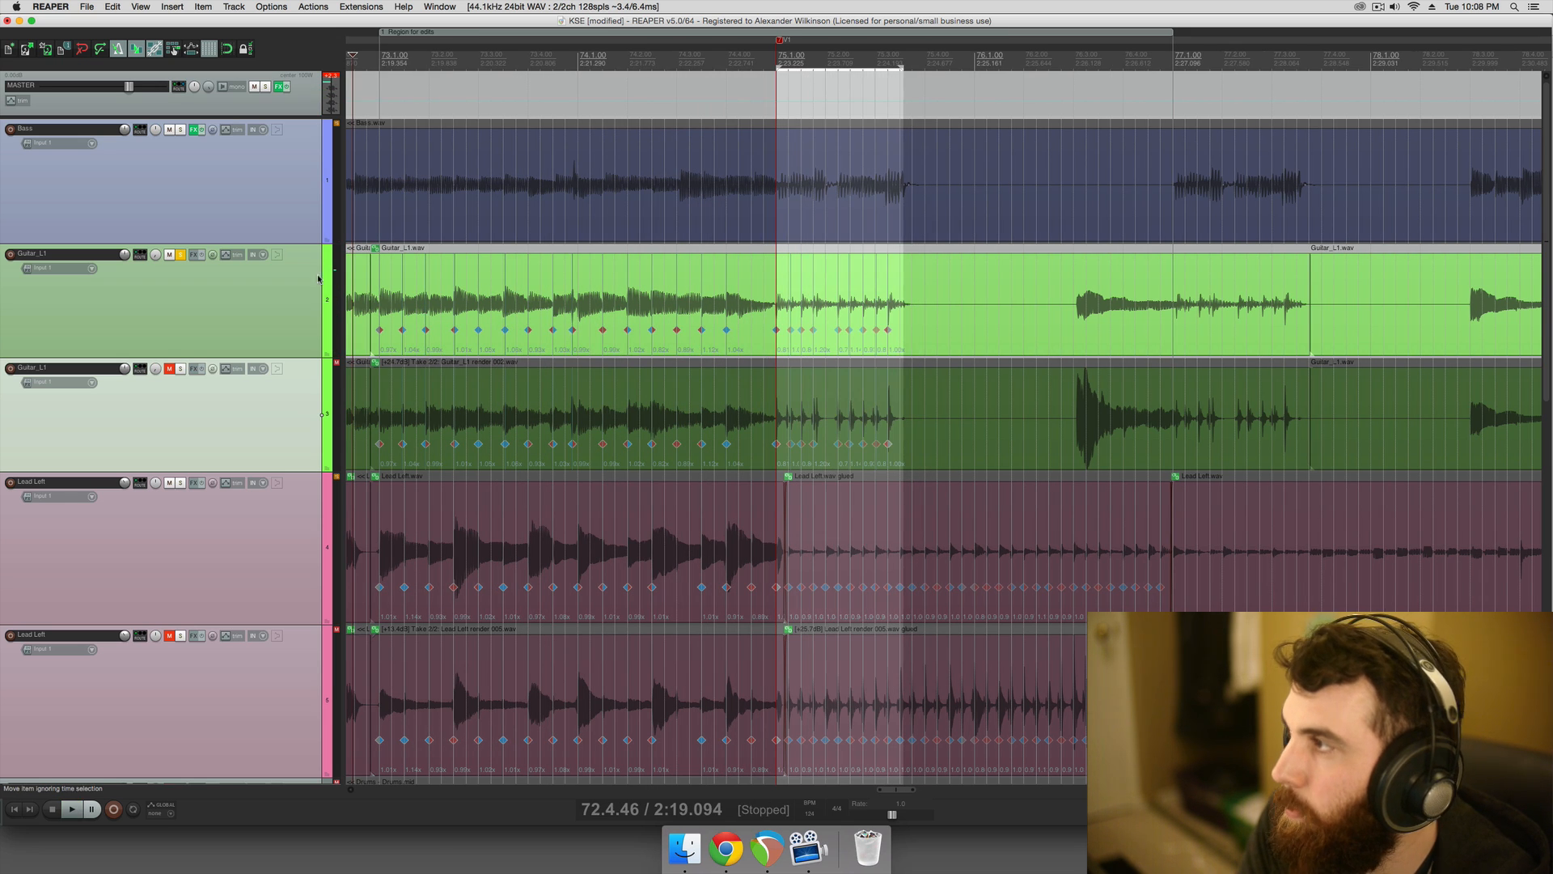
pyautogui.click(180, 255)
# - Split the Bass item just before bar 73 at 72.4.61 and again just after the bar 75 notes end
pyautogui.hscroll(1, 590, 240)
pyautogui.click(590, 240)
pyautogui.scroll(-3, 591, 239)
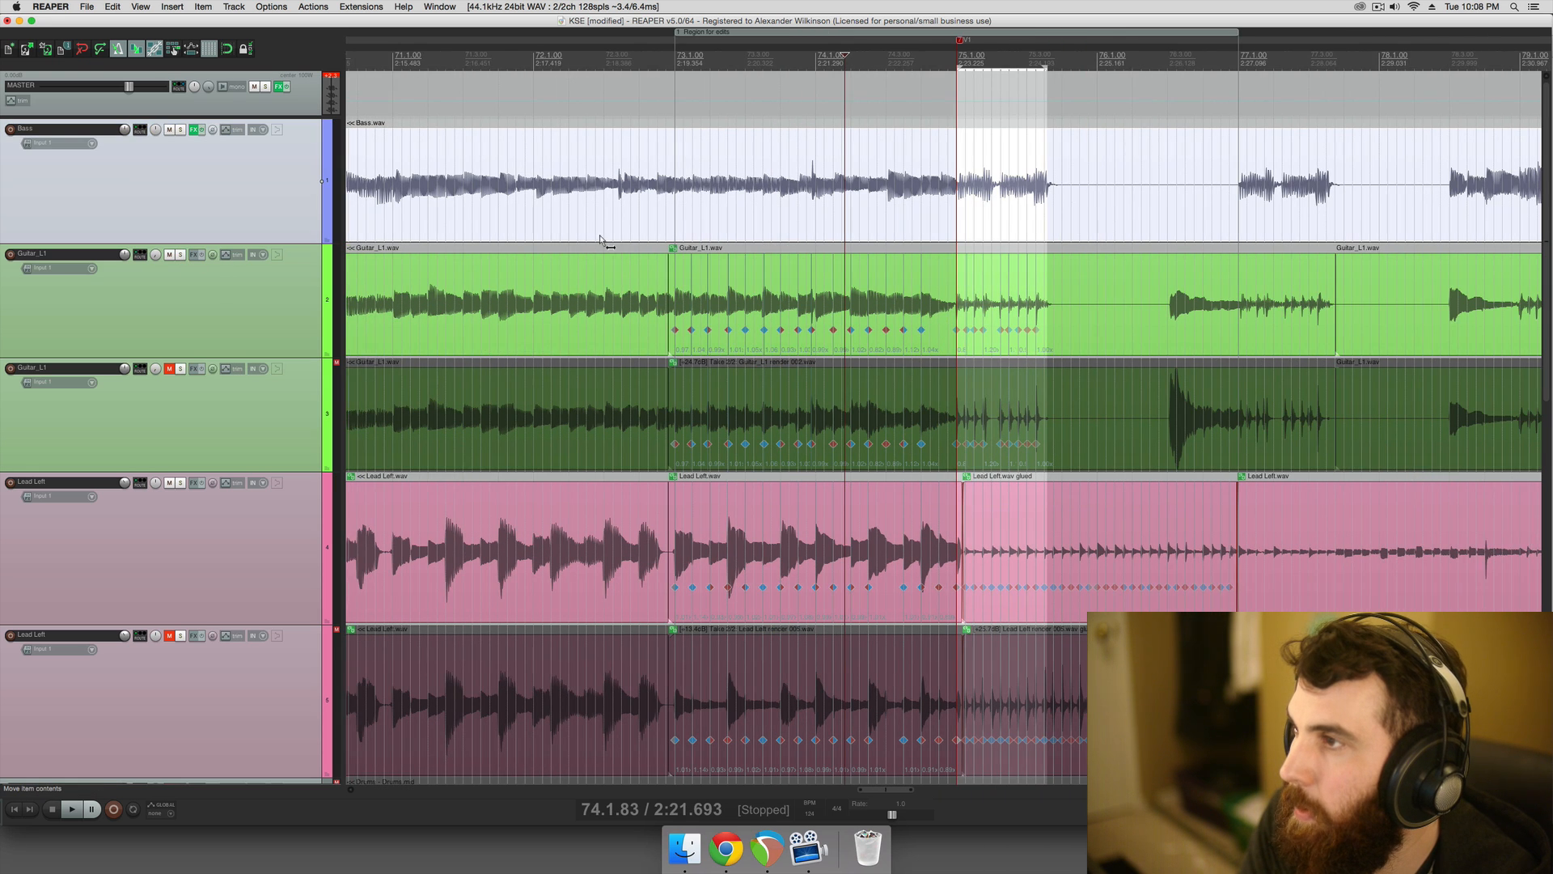
pyautogui.press('s')
pyautogui.hscroll(2, 652, 234)
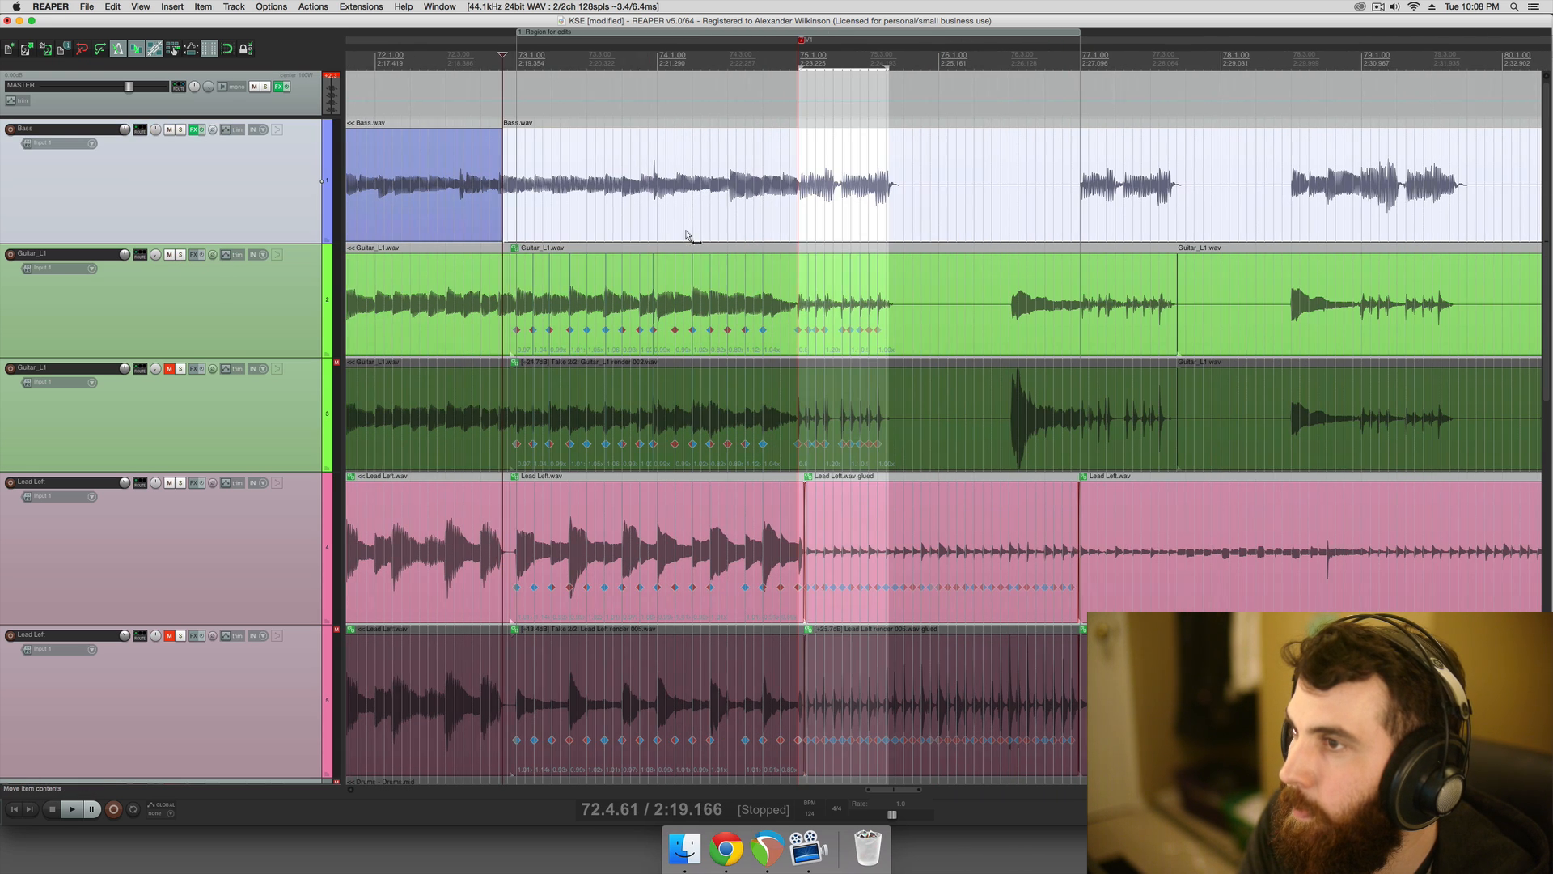
pyautogui.click(906, 229)
pyautogui.press('s')
# - Select the middle Bass segment and duplicate the Bass track
pyautogui.click(846, 222)
pyautogui.rightClick(290, 195)
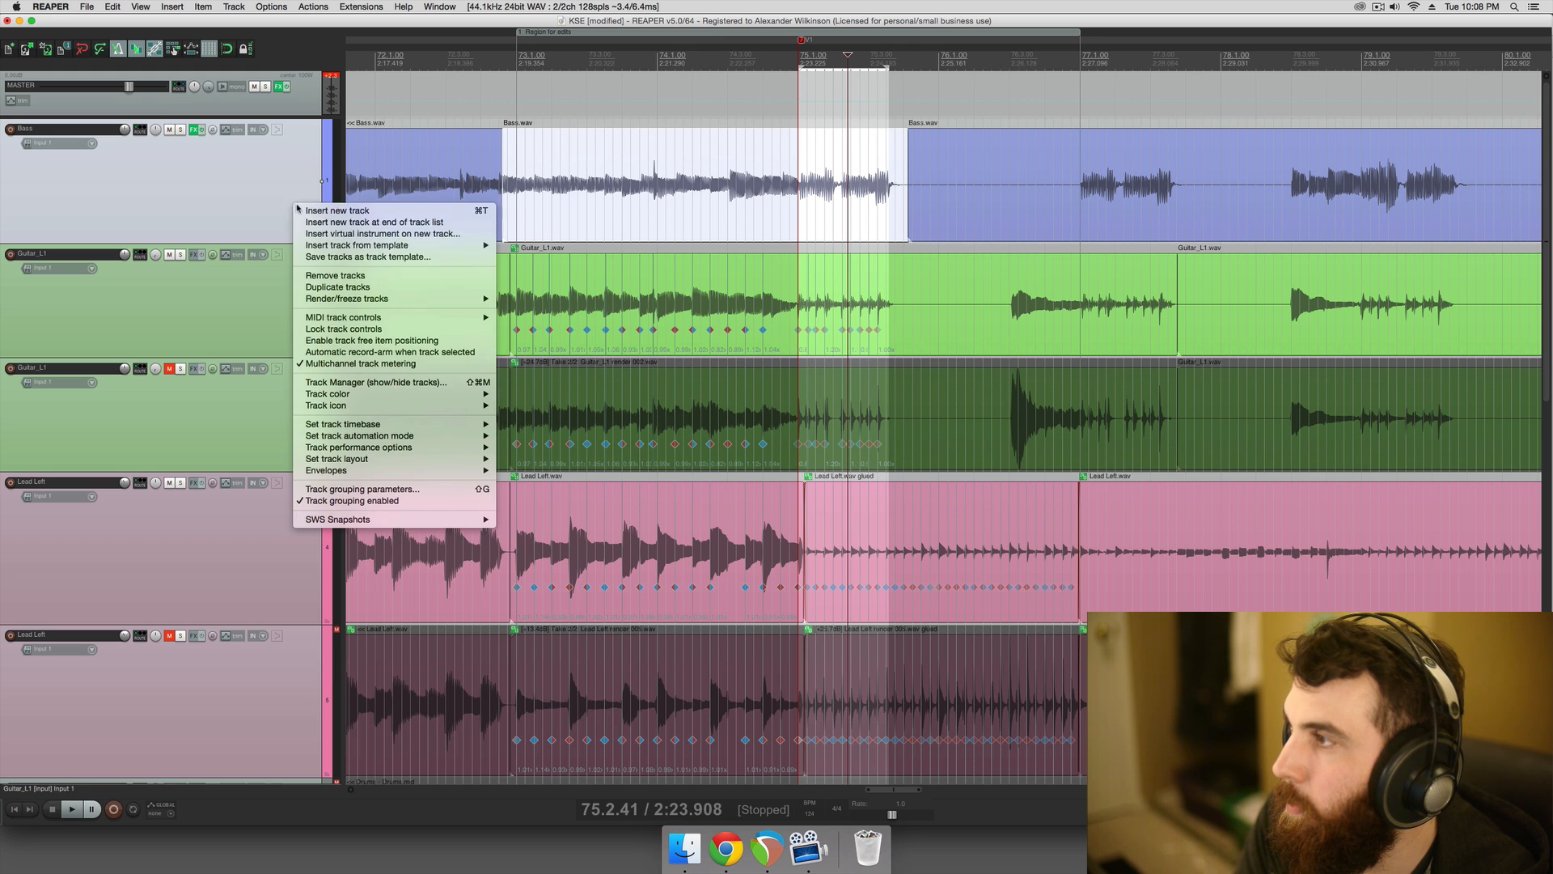
pyautogui.click(358, 290)
# - Add ReaEQ to the duplicated middle Bass item and set its low shelf to about 1954 Hz and -120 dB
pyautogui.click(590, 293)
pyautogui.hotkey('shift', 'e')
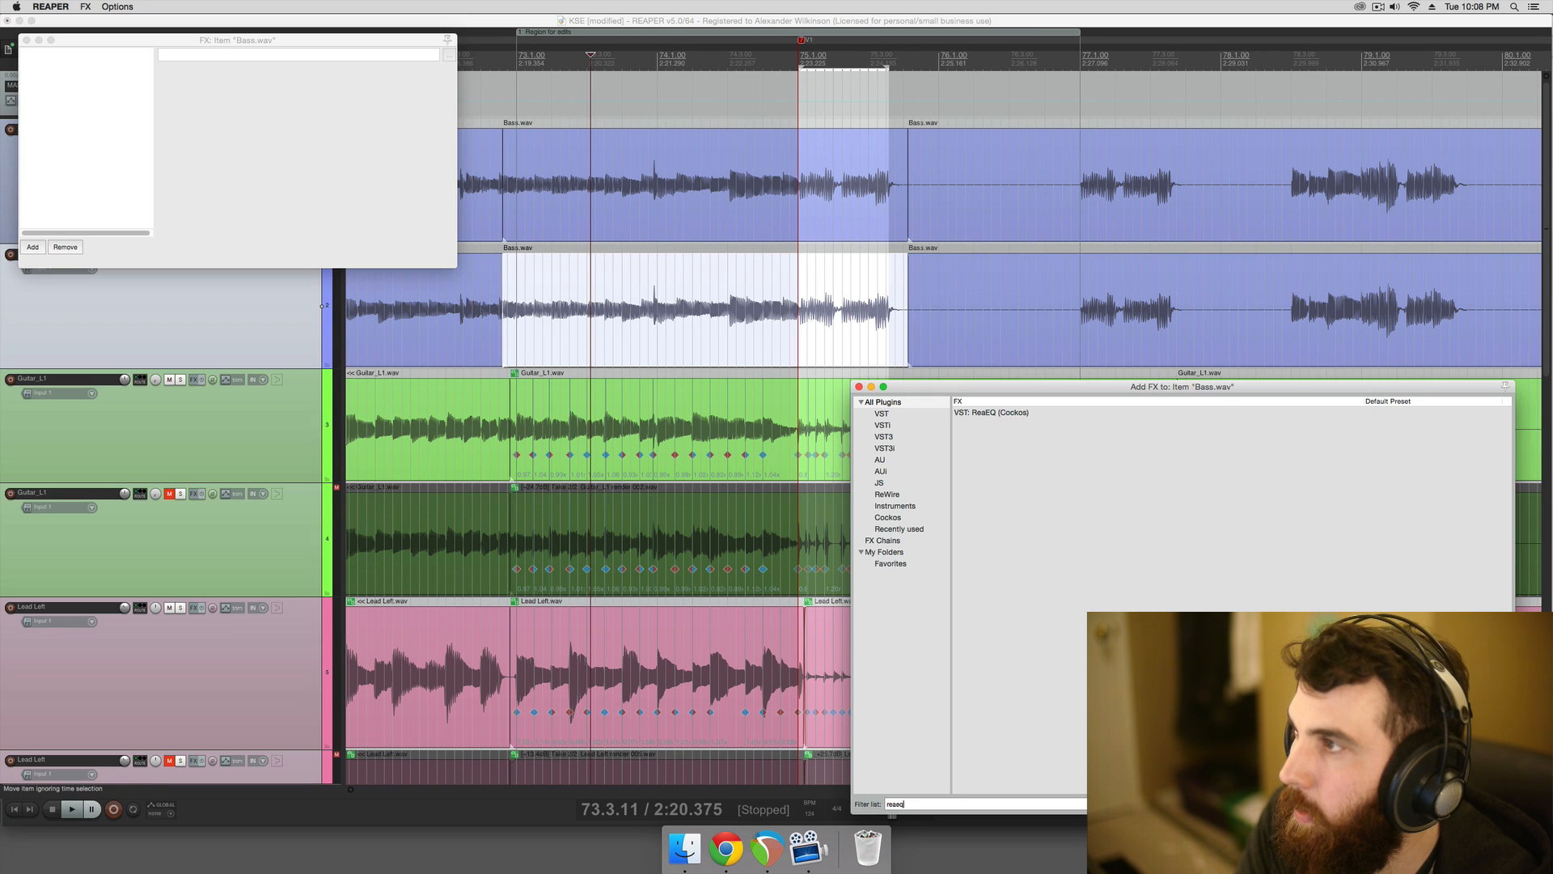
pyautogui.click(996, 414)
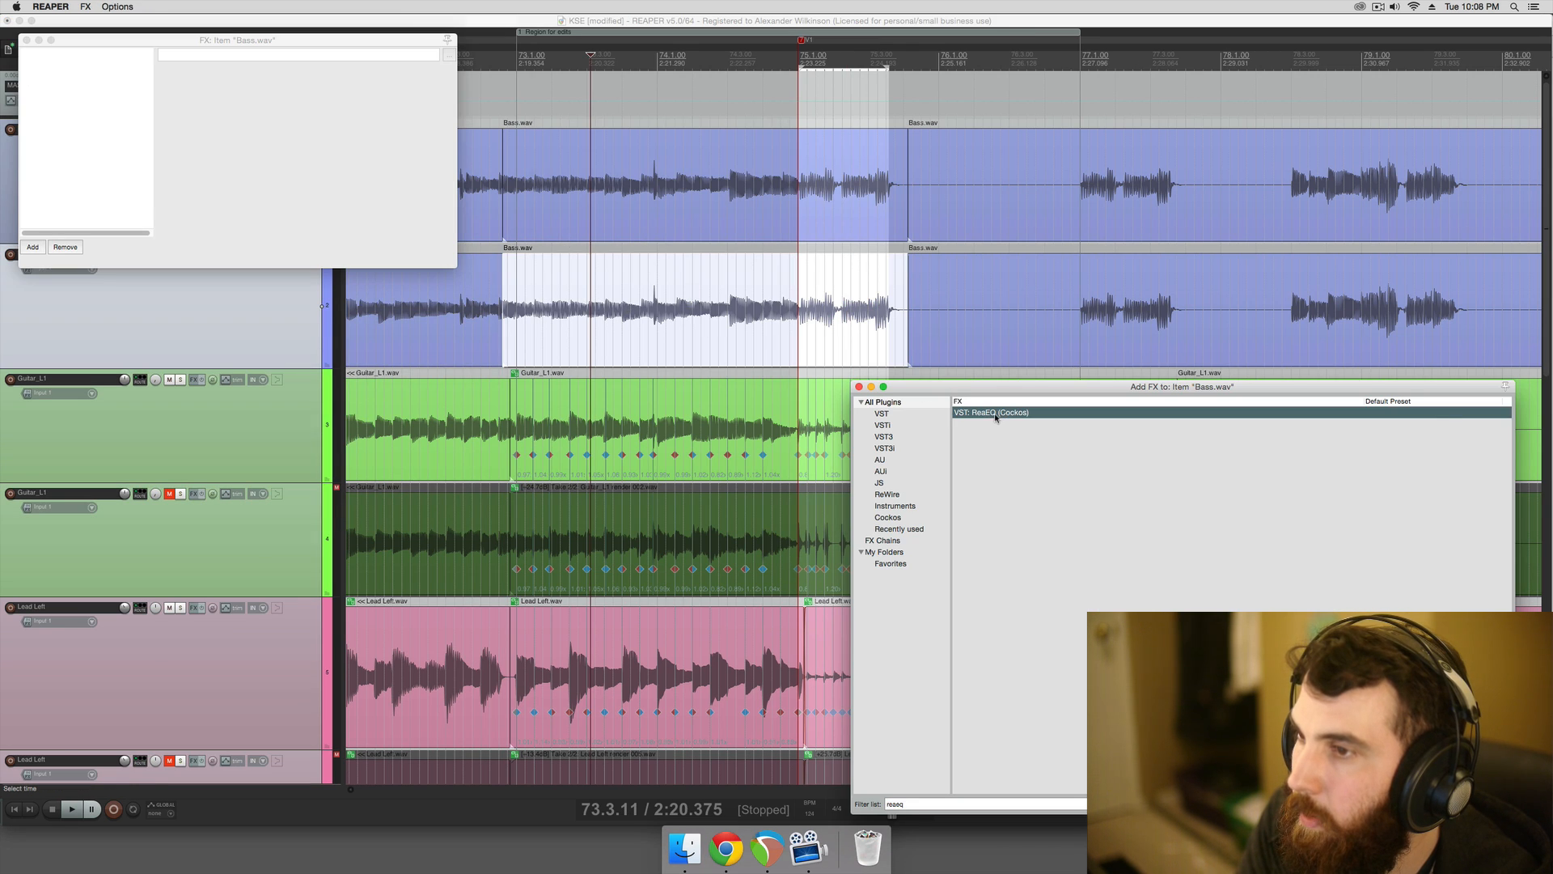
pyautogui.doubleClick(996, 414)
pyautogui.moveTo(212, 108); pyautogui.dragTo(353, 145)
pyautogui.moveTo(303, 22); pyautogui.dragTo(535, 227)
# - Solo the duplicated Bass track and raise the ReaEQ low shelf to about 2997 Hz while checking by playback
pyautogui.click(180, 255)
pyautogui.press('space')
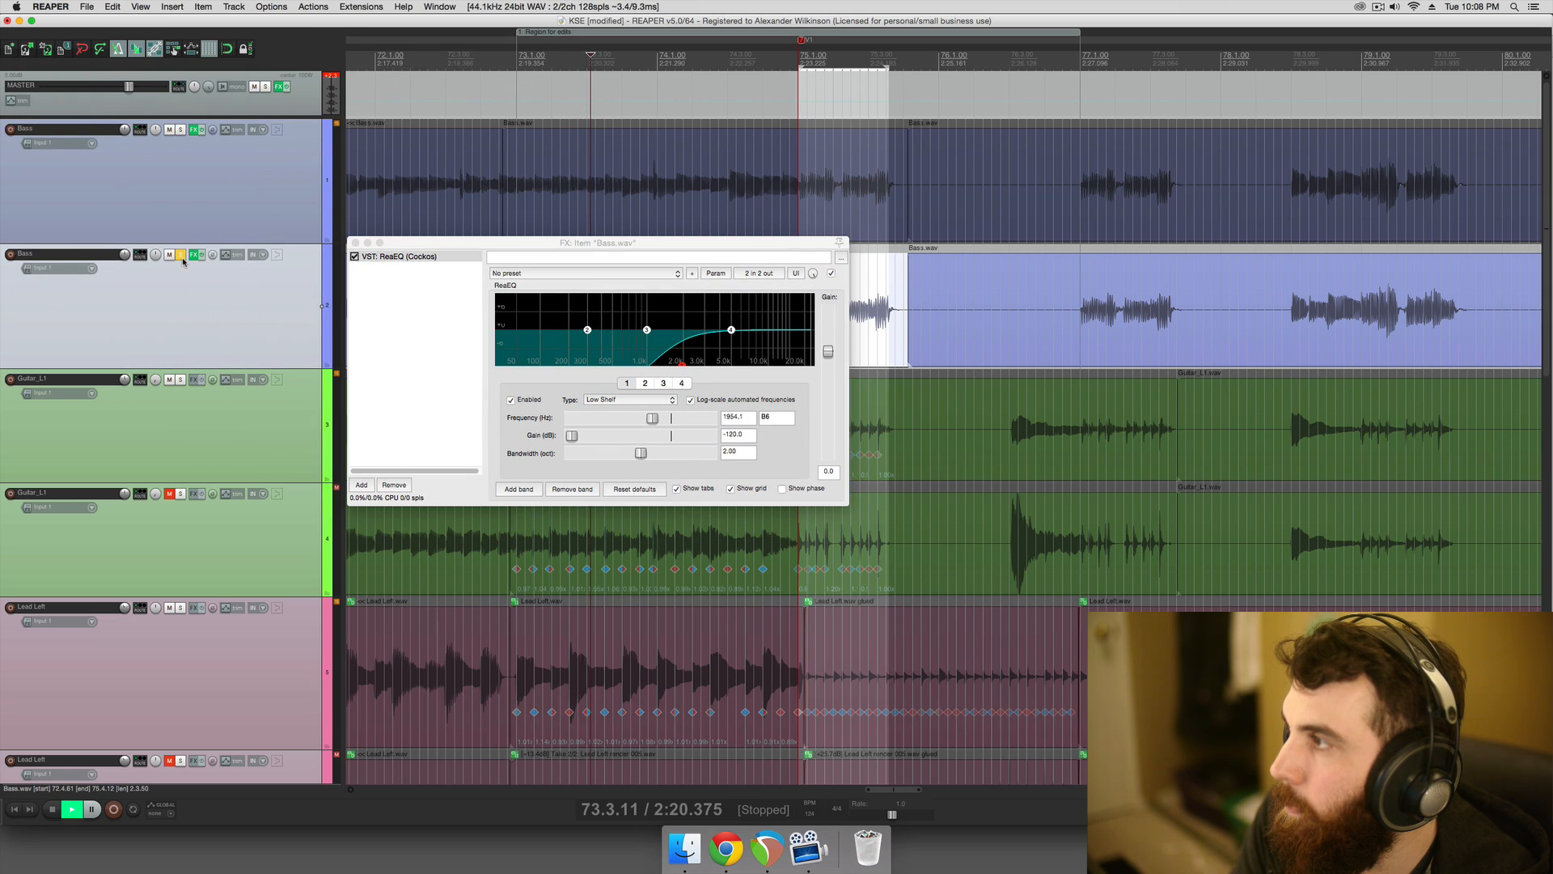
pyautogui.moveTo(423, 244); pyautogui.dragTo(374, 235)
pyautogui.press('space')
pyautogui.press('space')
pyautogui.moveTo(633, 353); pyautogui.dragTo(653, 355)
pyautogui.press('space')
# - Apply the ReaEQ to the duplicated Bass item as a new mono take, normalize the item, and close the effects window
pyautogui.moveTo(420, 235); pyautogui.dragTo(435, 399)
pyautogui.rightClick(599, 327)
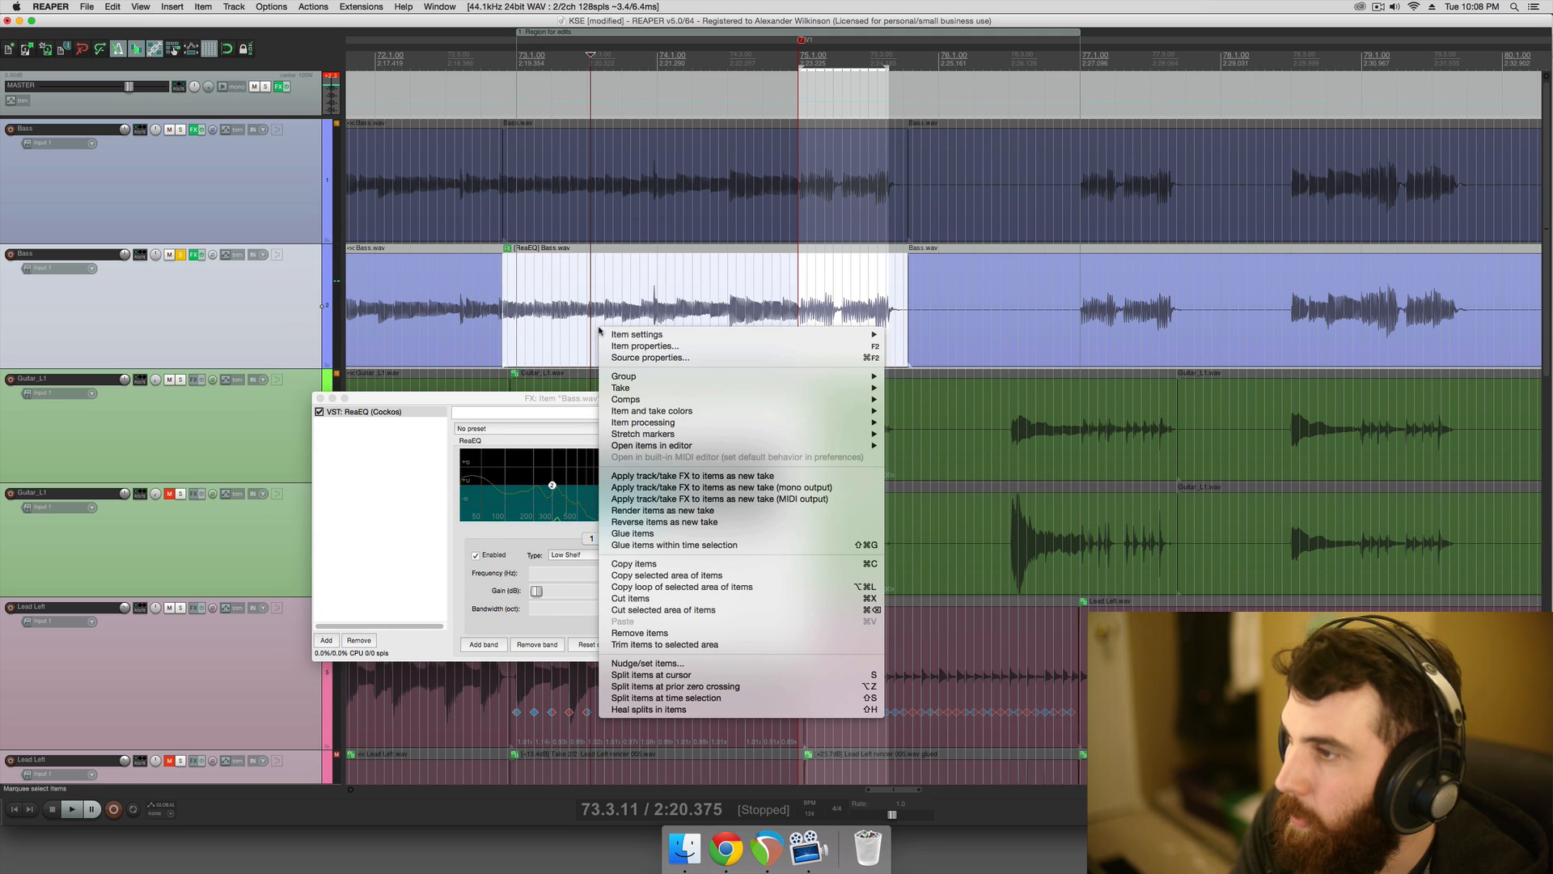
pyautogui.click(758, 488)
pyautogui.click(664, 334)
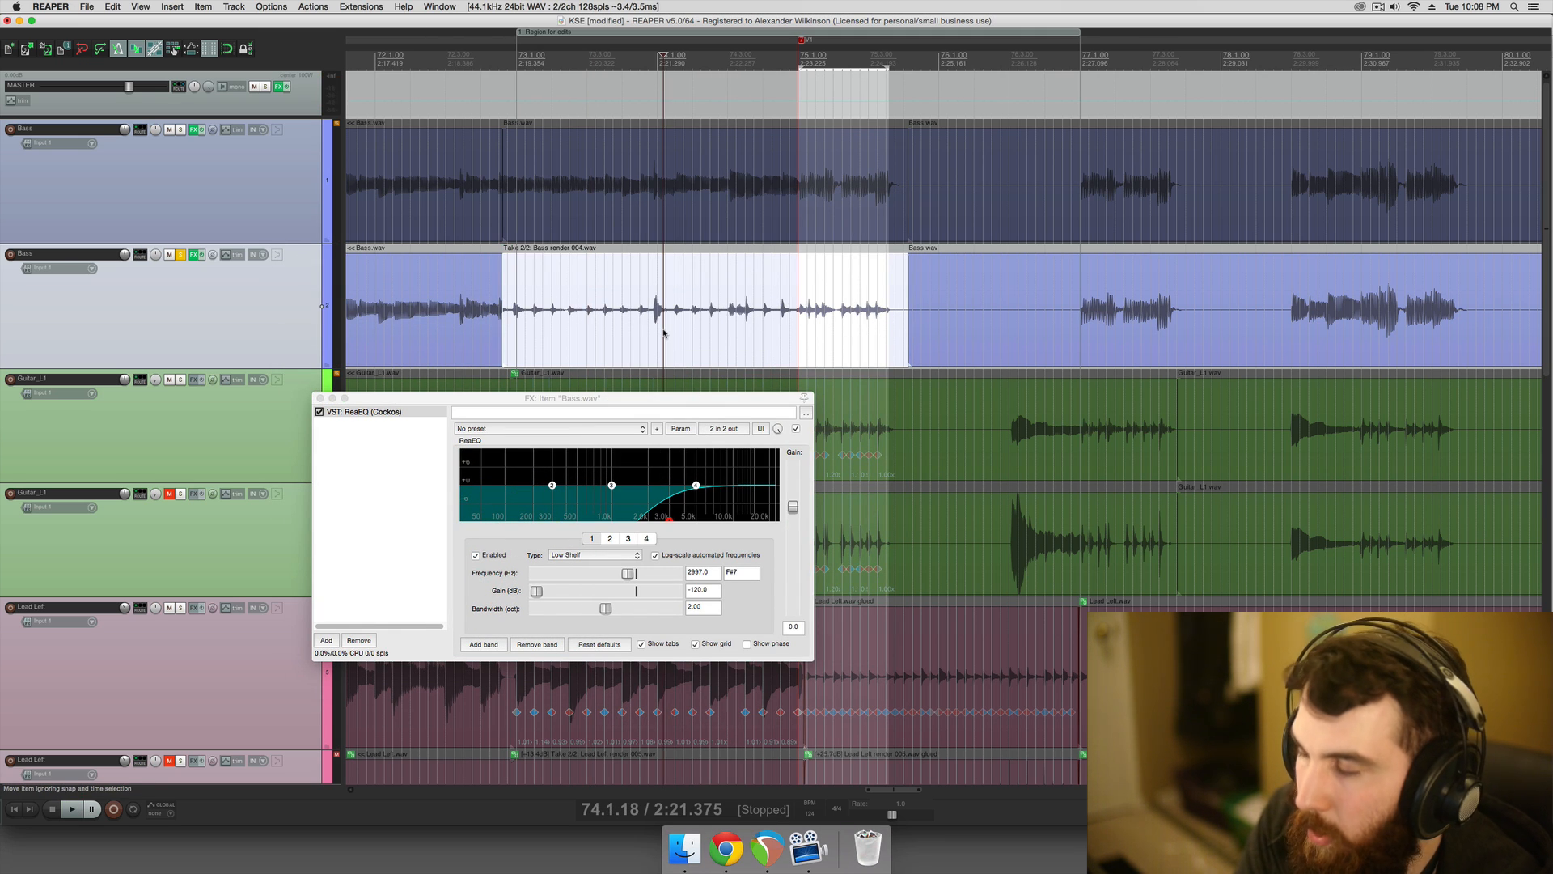
pyautogui.press('super+shift+n')
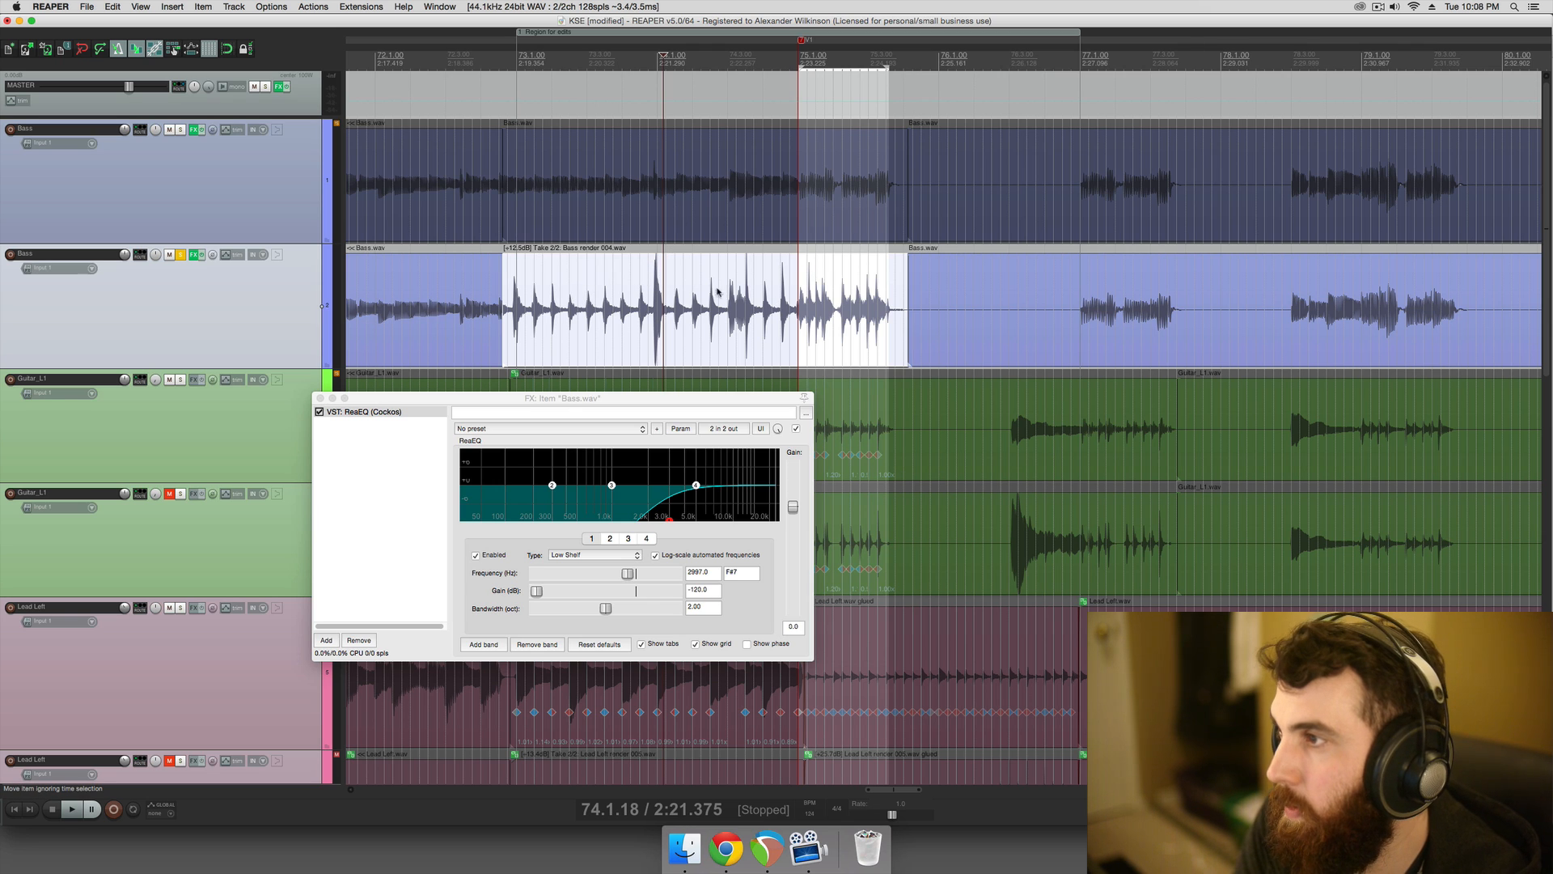
pyautogui.click(321, 399)
# - Select the original middle Bass item together with its rendered duplicate and group them
pyautogui.click(578, 324)
pyautogui.scroll(3, 617, 331)
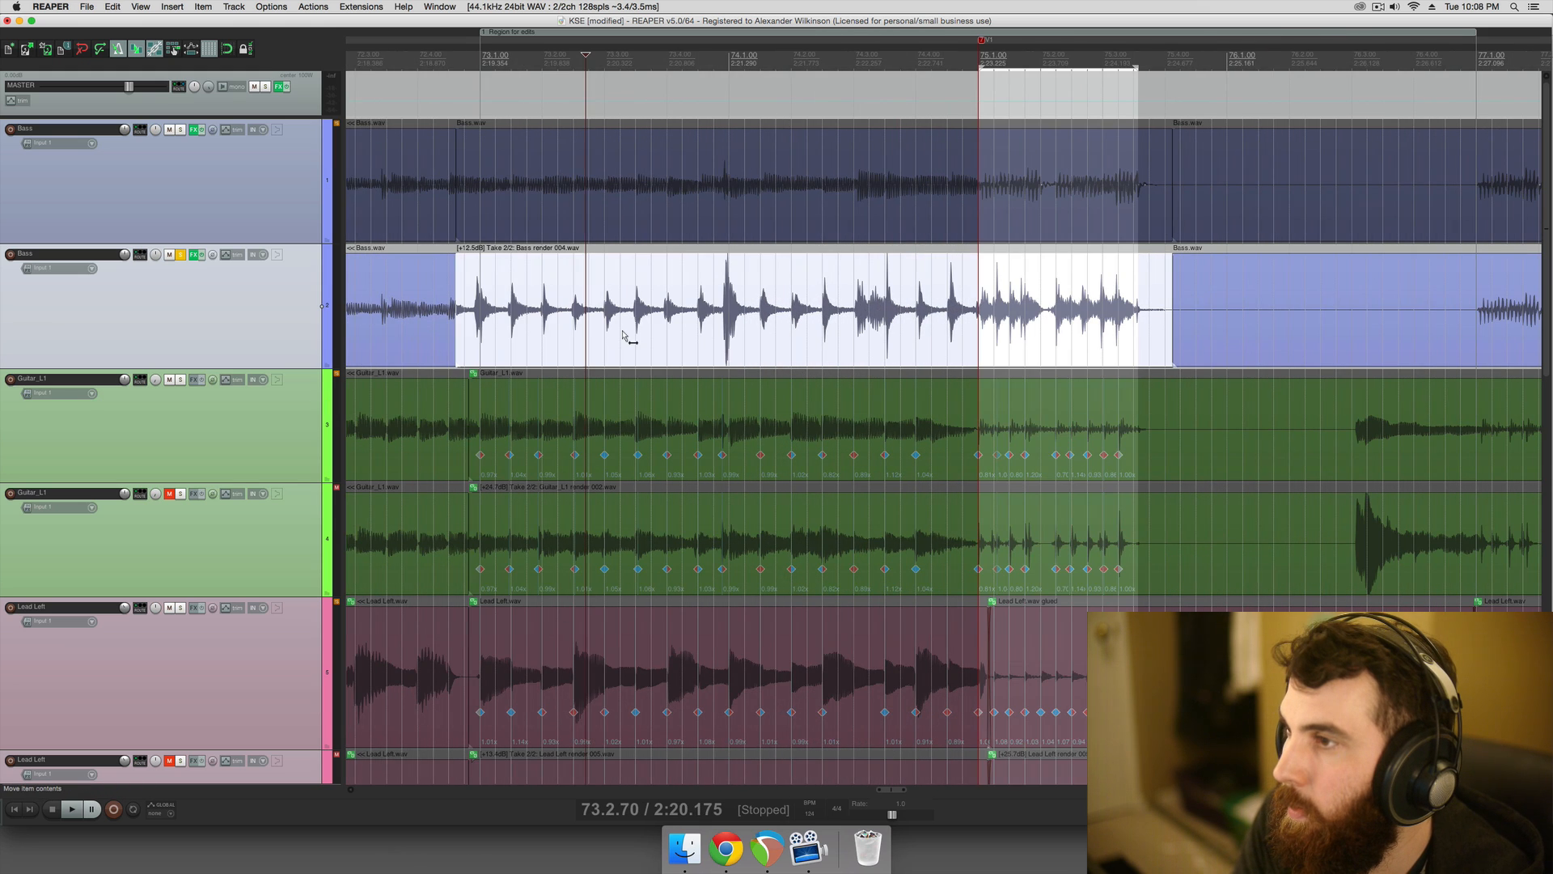
pyautogui.click(469, 320)
pyautogui.scroll(3, 486, 317)
pyautogui.hscroll(3, 652, 311)
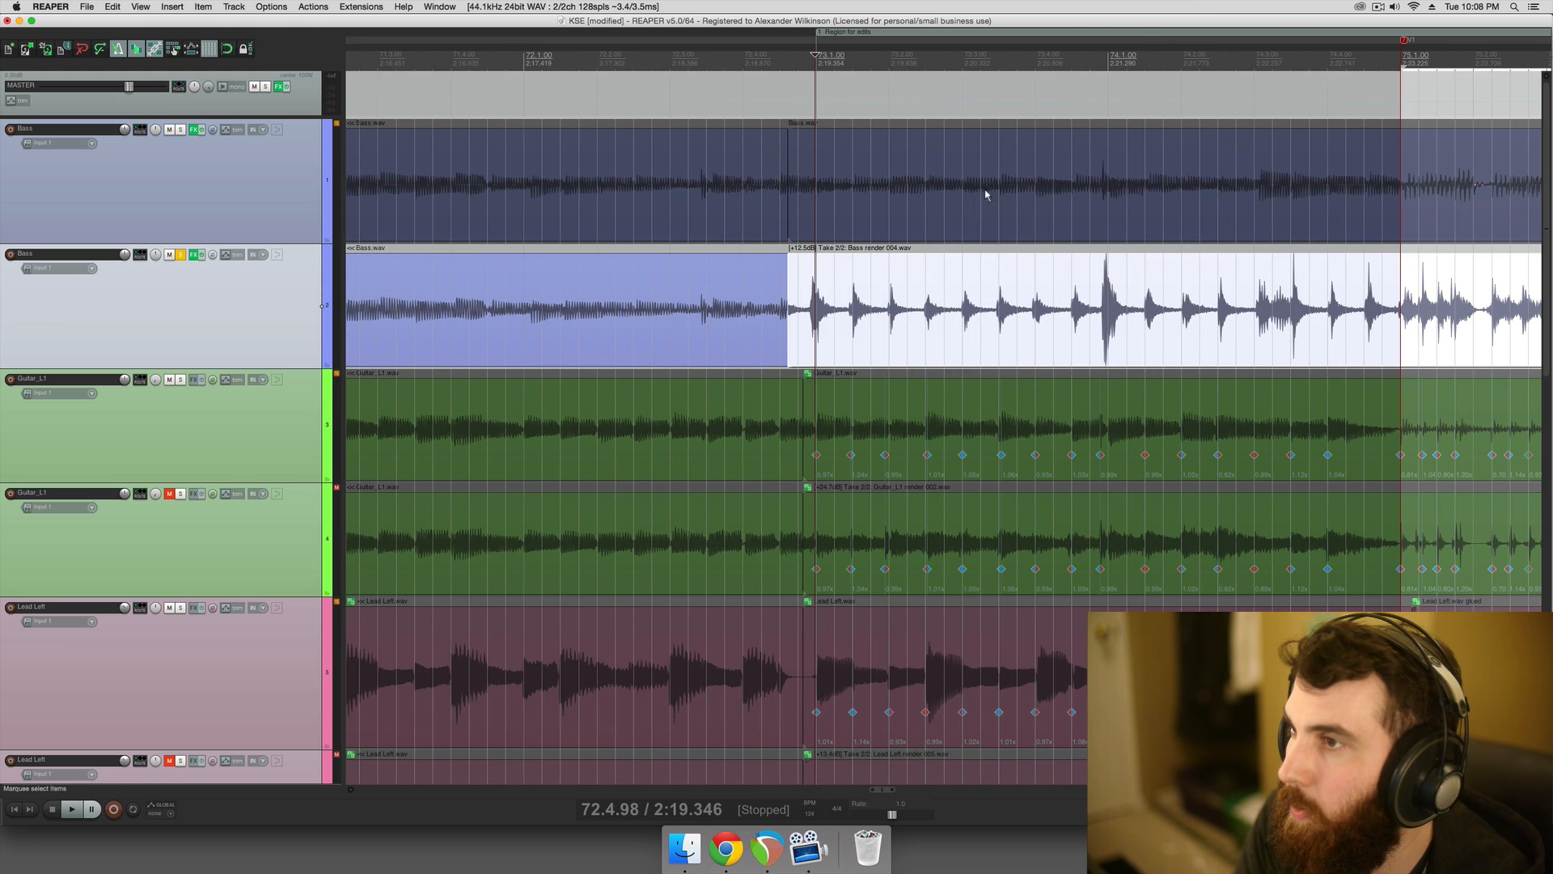
pyautogui.moveTo(985, 191); pyautogui.dragTo(1002, 314)
pyautogui.press('g')
# - Add stretch markers on the eighth-note attacks of bar 73 in the rendered Bass take
pyautogui.scroll(1, 877, 285)
pyautogui.hscroll(3, 834, 303)
pyautogui.click(772, 312)
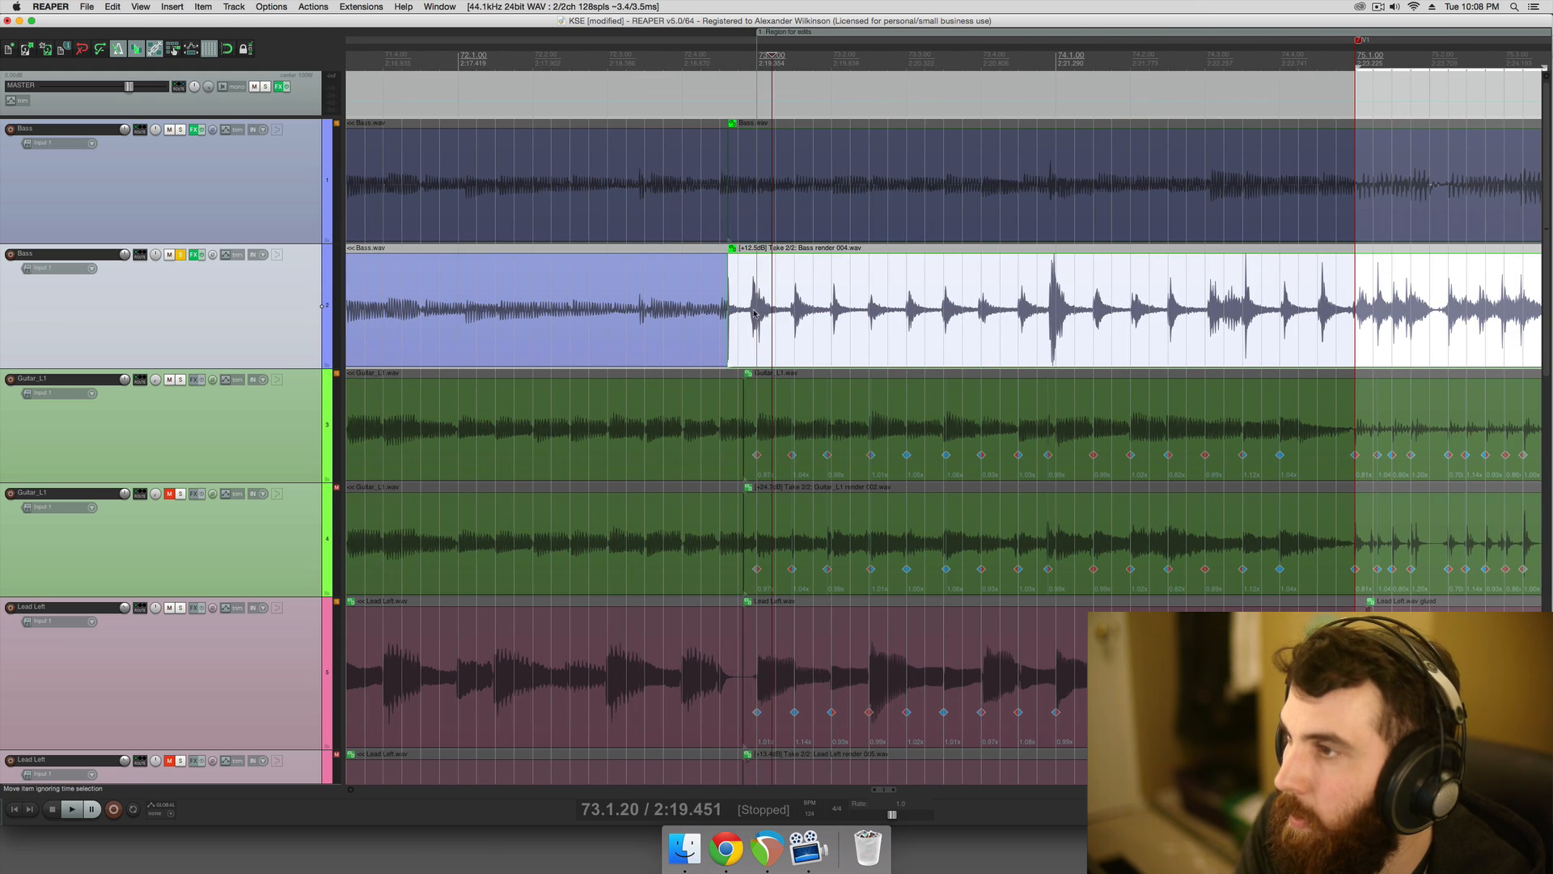
pyautogui.hotkey('shift', 'w')
pyautogui.press('super+z')
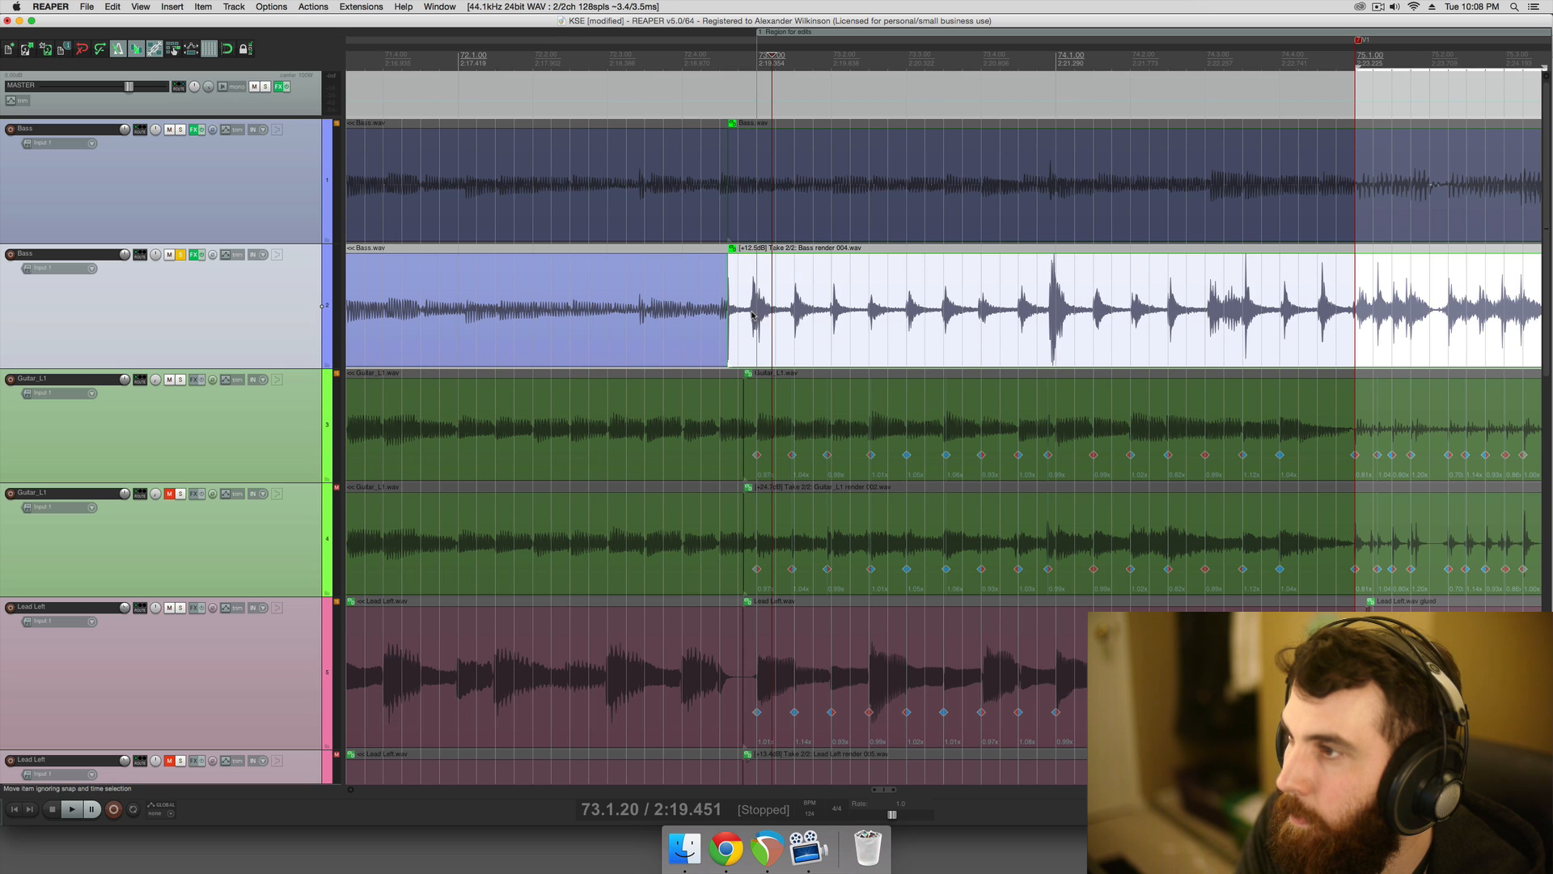
pyautogui.hotkey('shift', 'w')
pyautogui.hotkey('shift', 'w')
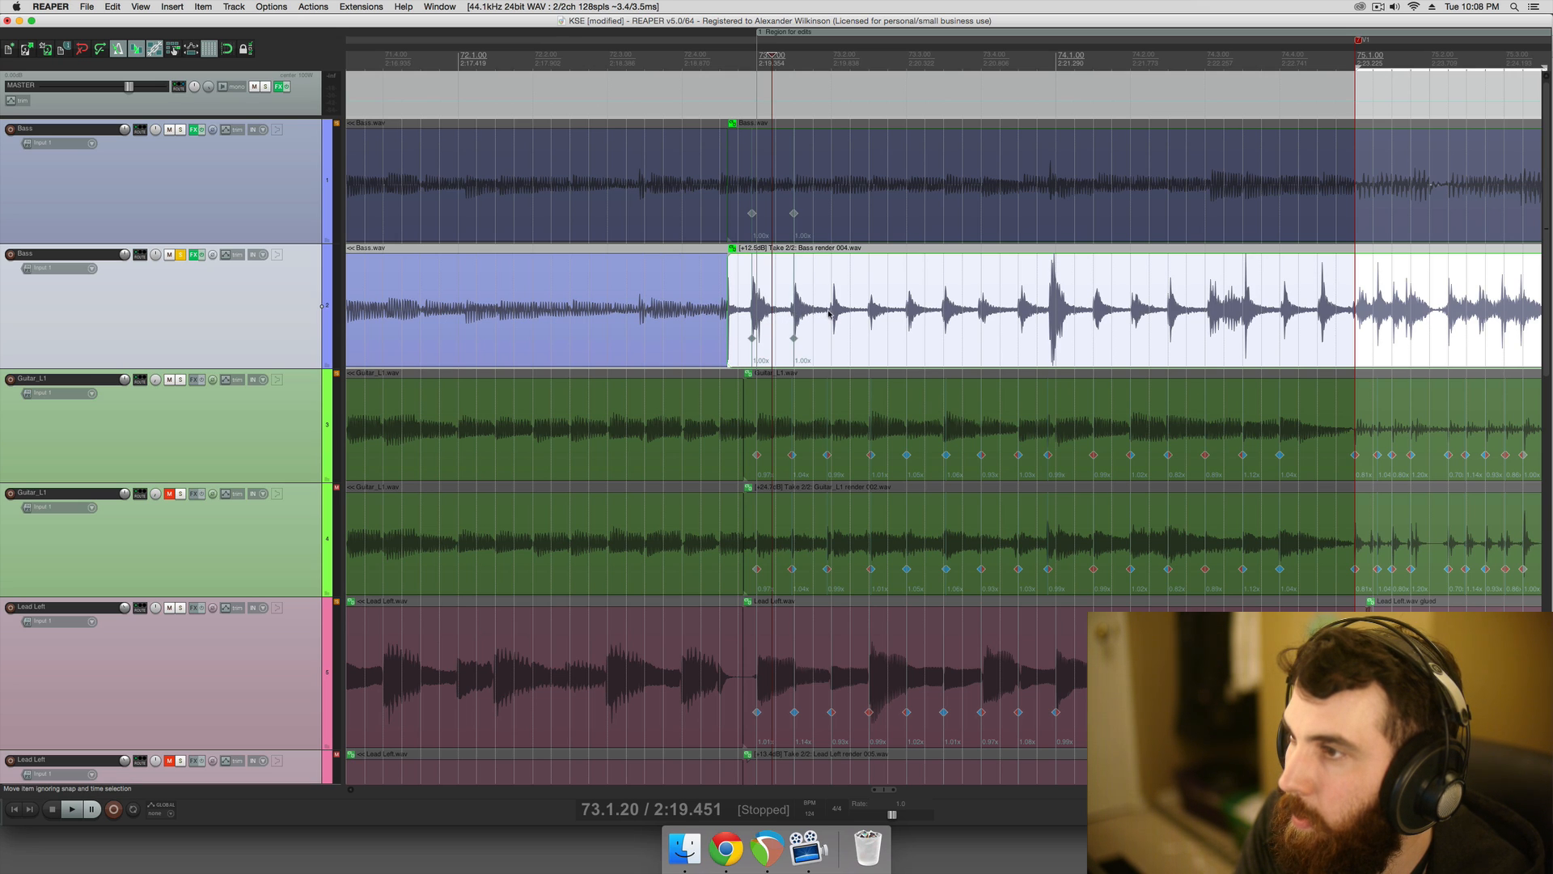
pyautogui.hotkey('shift', 'w')
pyautogui.hotkey('shift', 'w')
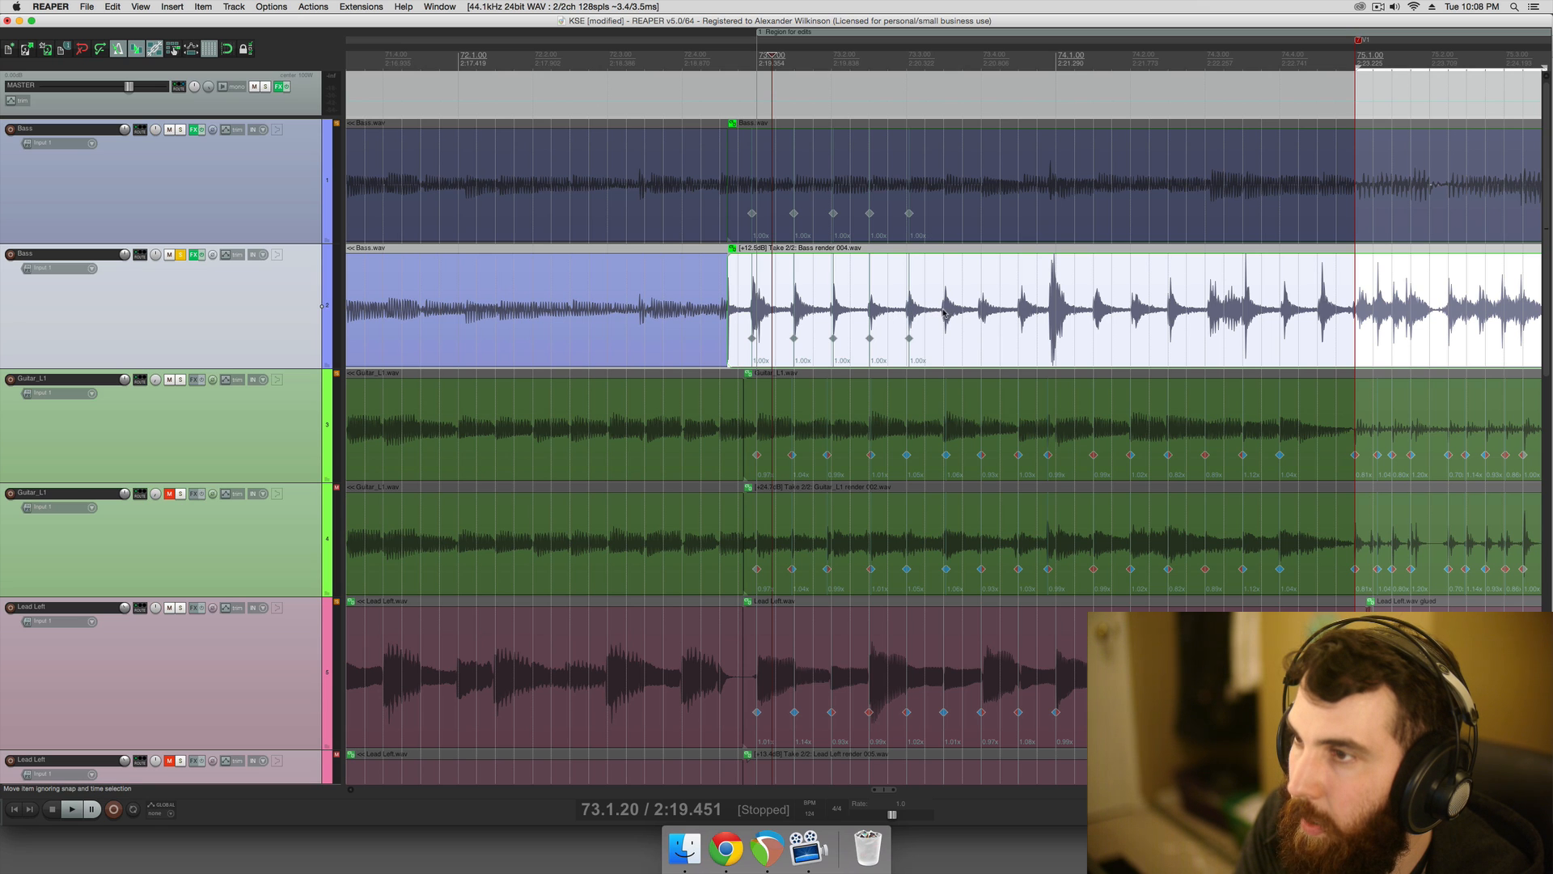
pyautogui.hotkey('shift', 'w')
pyautogui.hscroll(2, 978, 315)
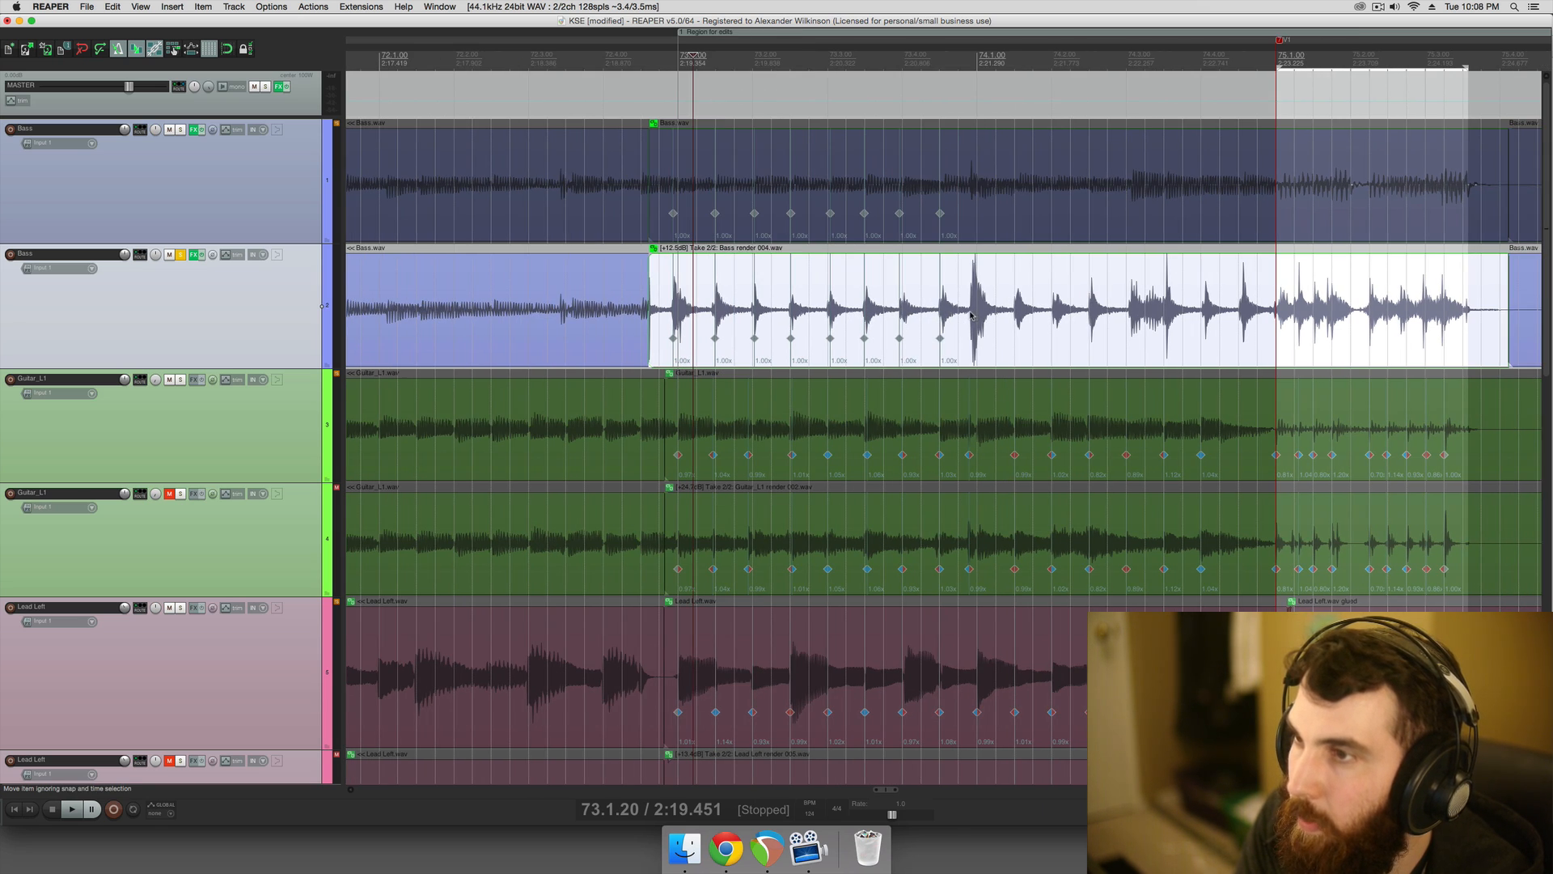
# - Add stretch markers on the note attacks throughout bar 74 in the rendered Bass take
pyautogui.hscroll(1, 970, 315)
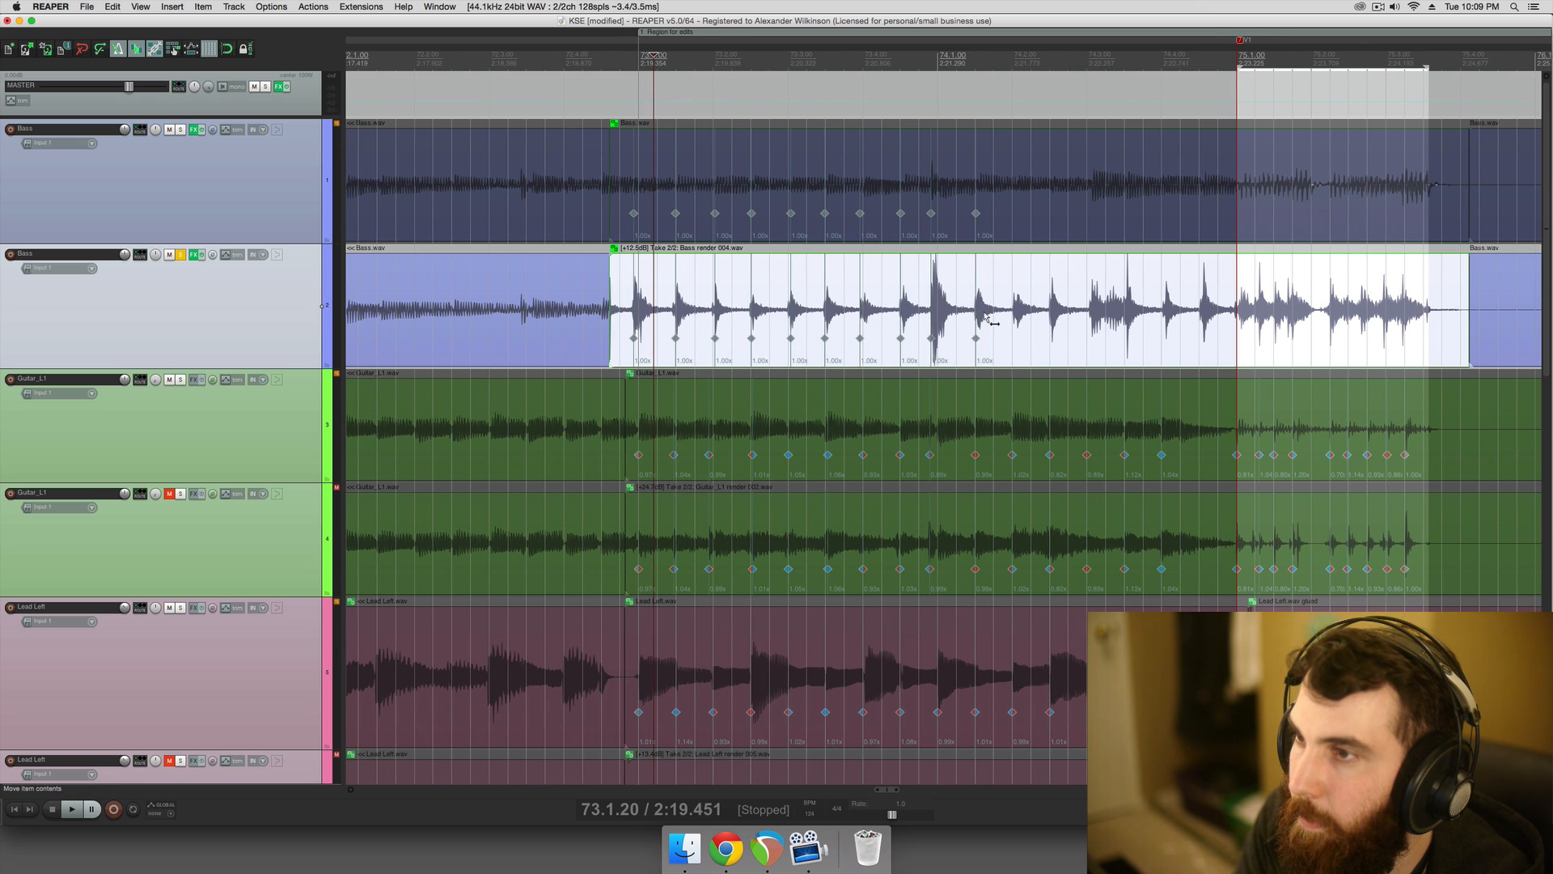
pyautogui.hscroll(1, 971, 315)
pyautogui.hscroll(1, 975, 315)
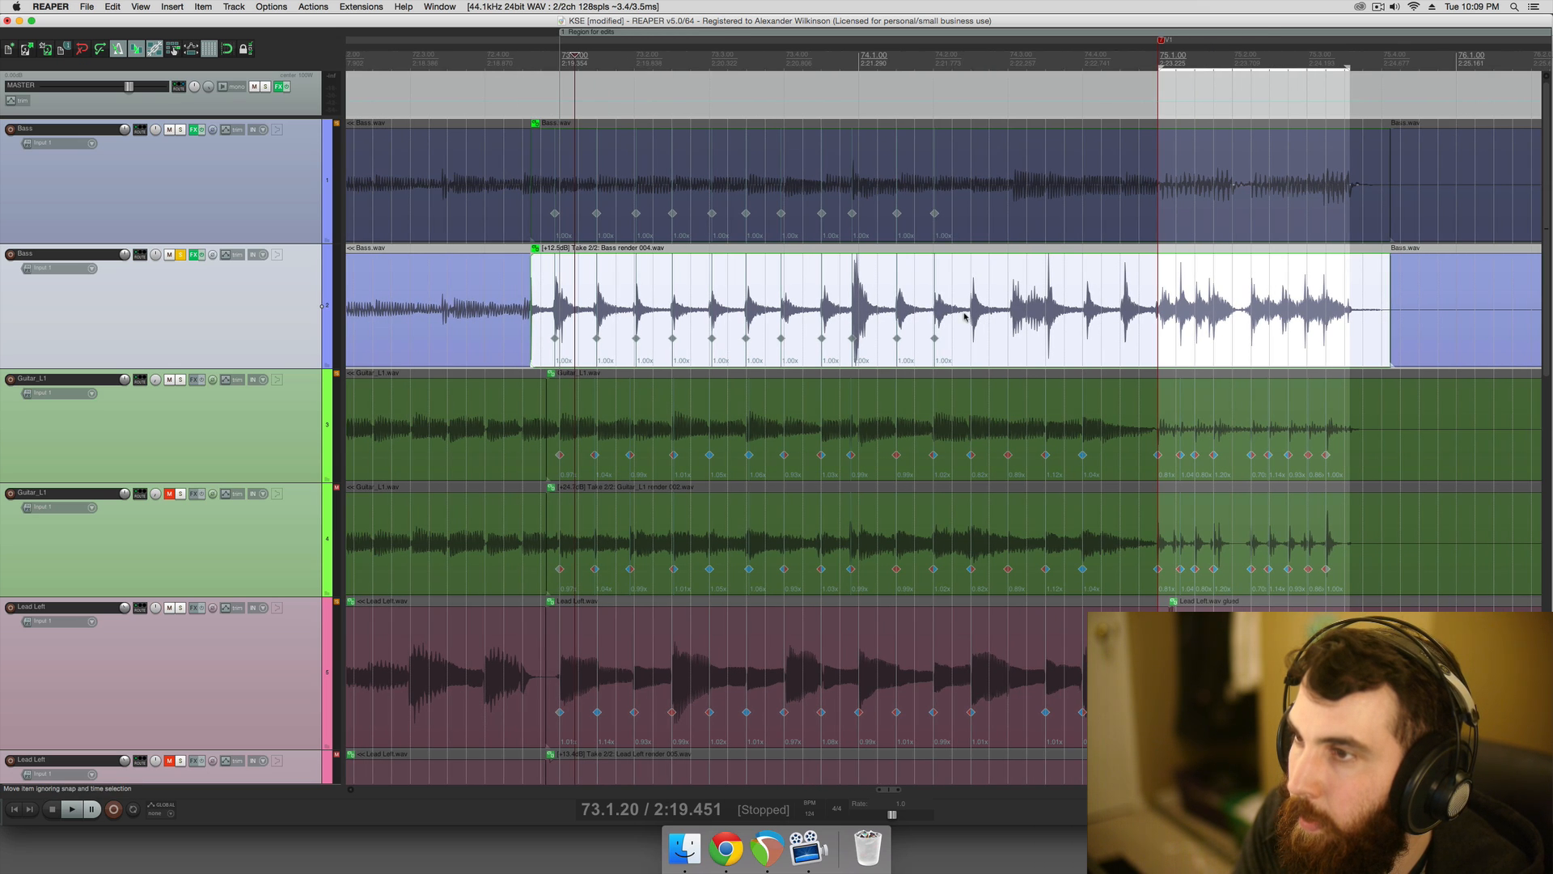
pyautogui.hscroll(1, 967, 316)
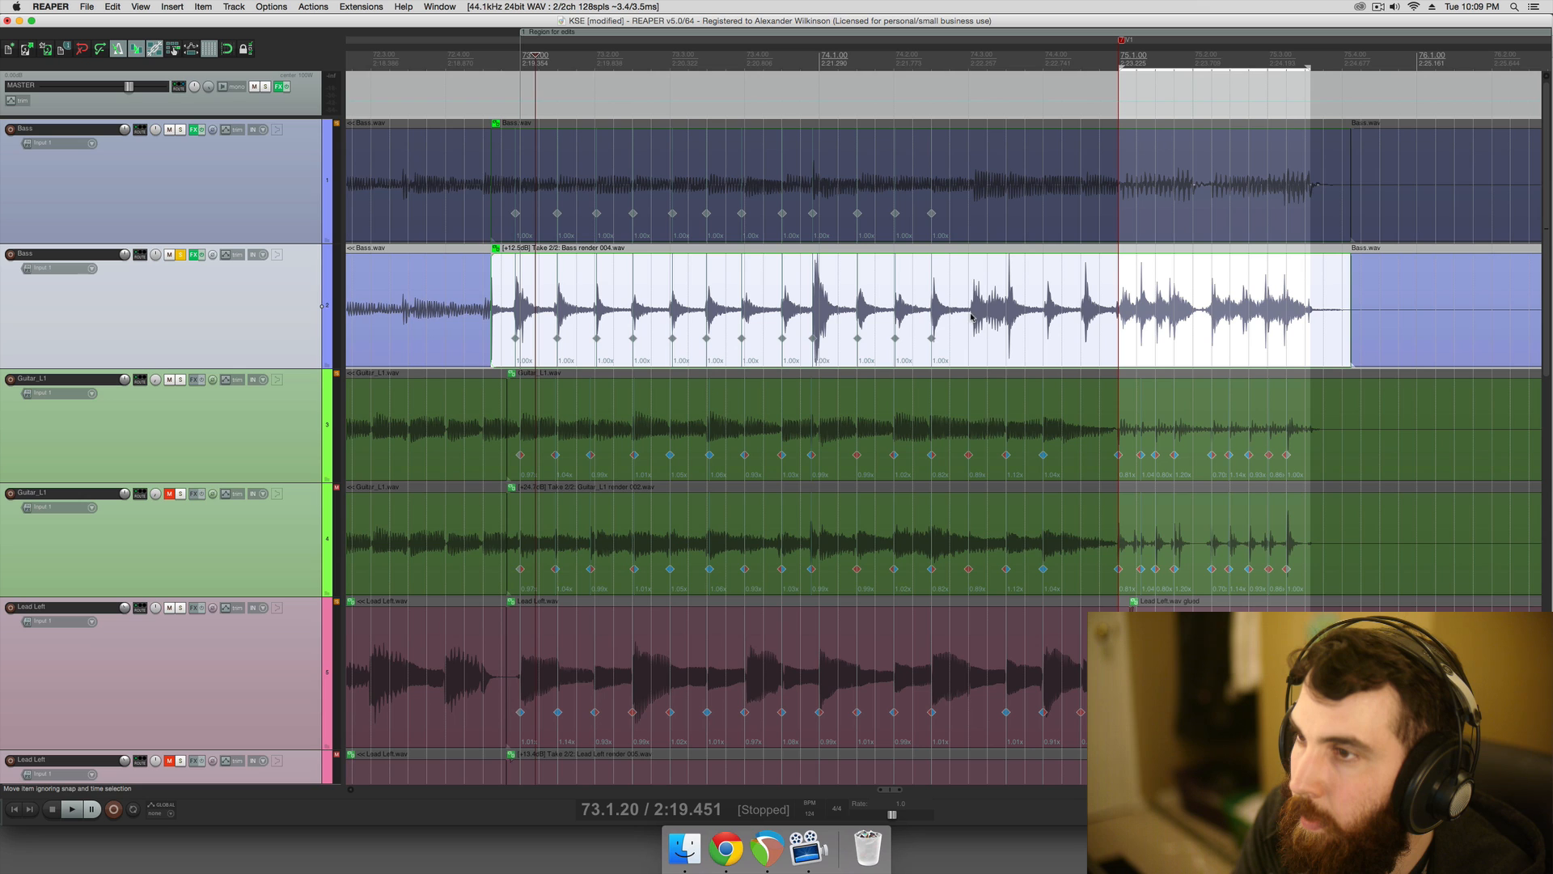
pyautogui.hscroll(3, 922, 320)
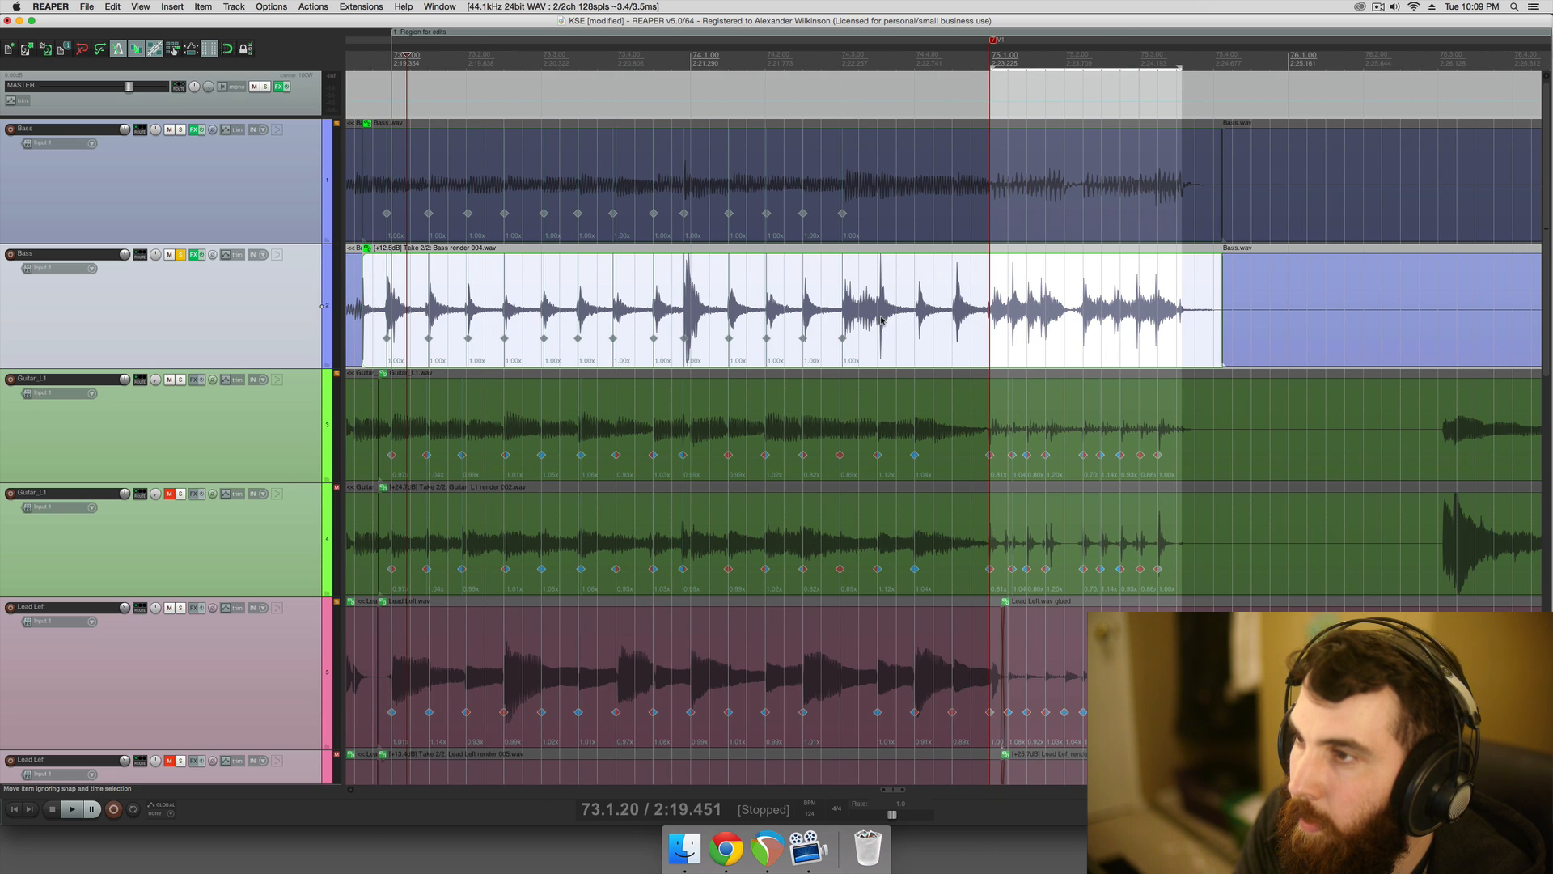
pyautogui.hscroll(1, 882, 319)
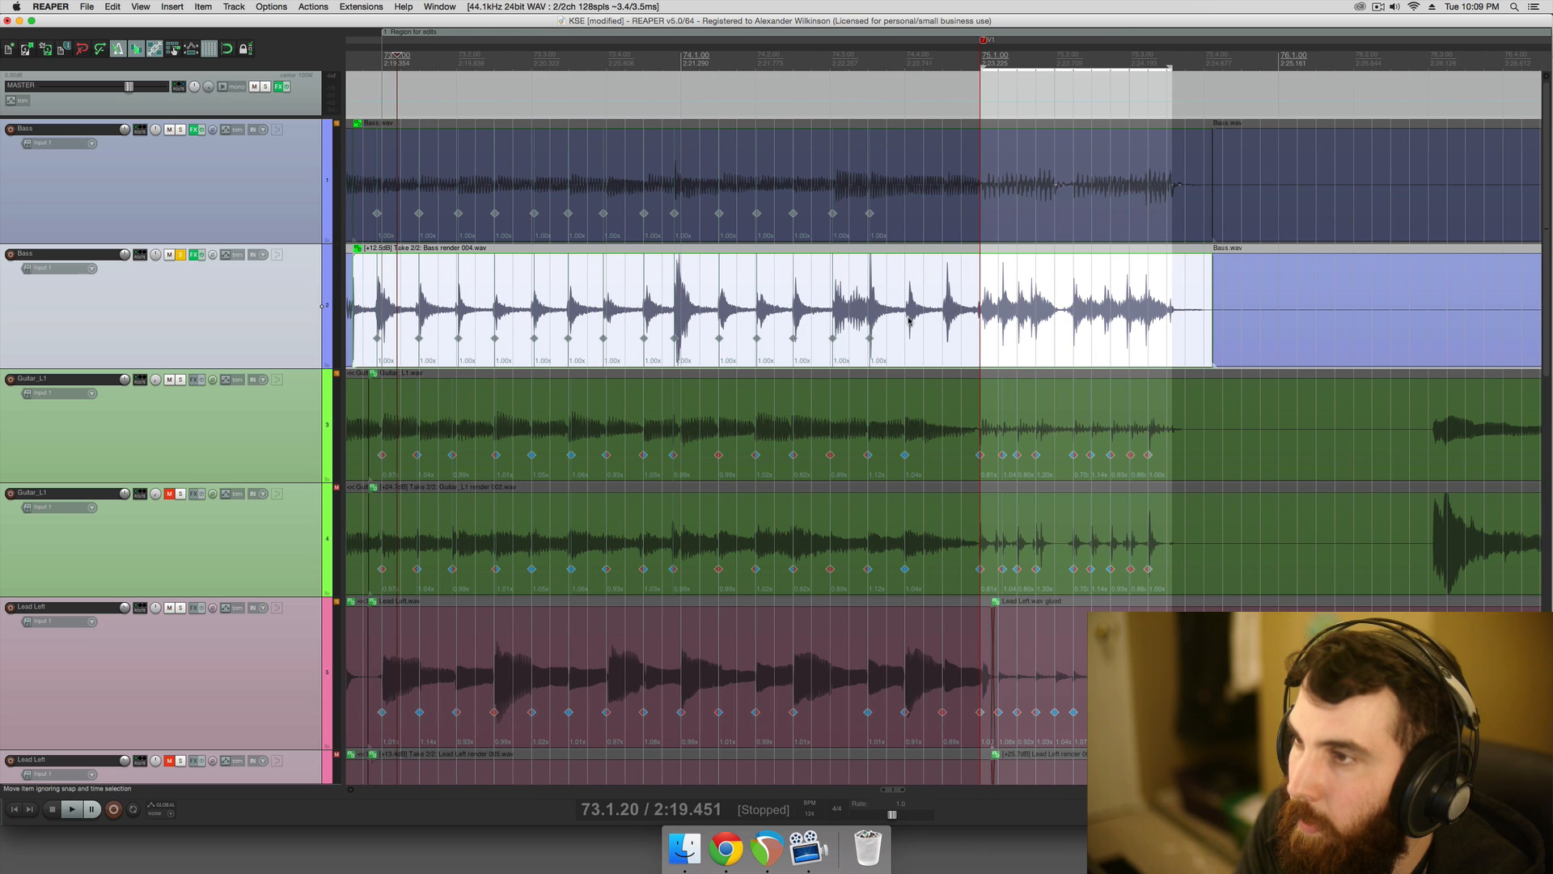
pyautogui.hotkey('shift', 'w')
pyautogui.hscroll(1, 950, 321)
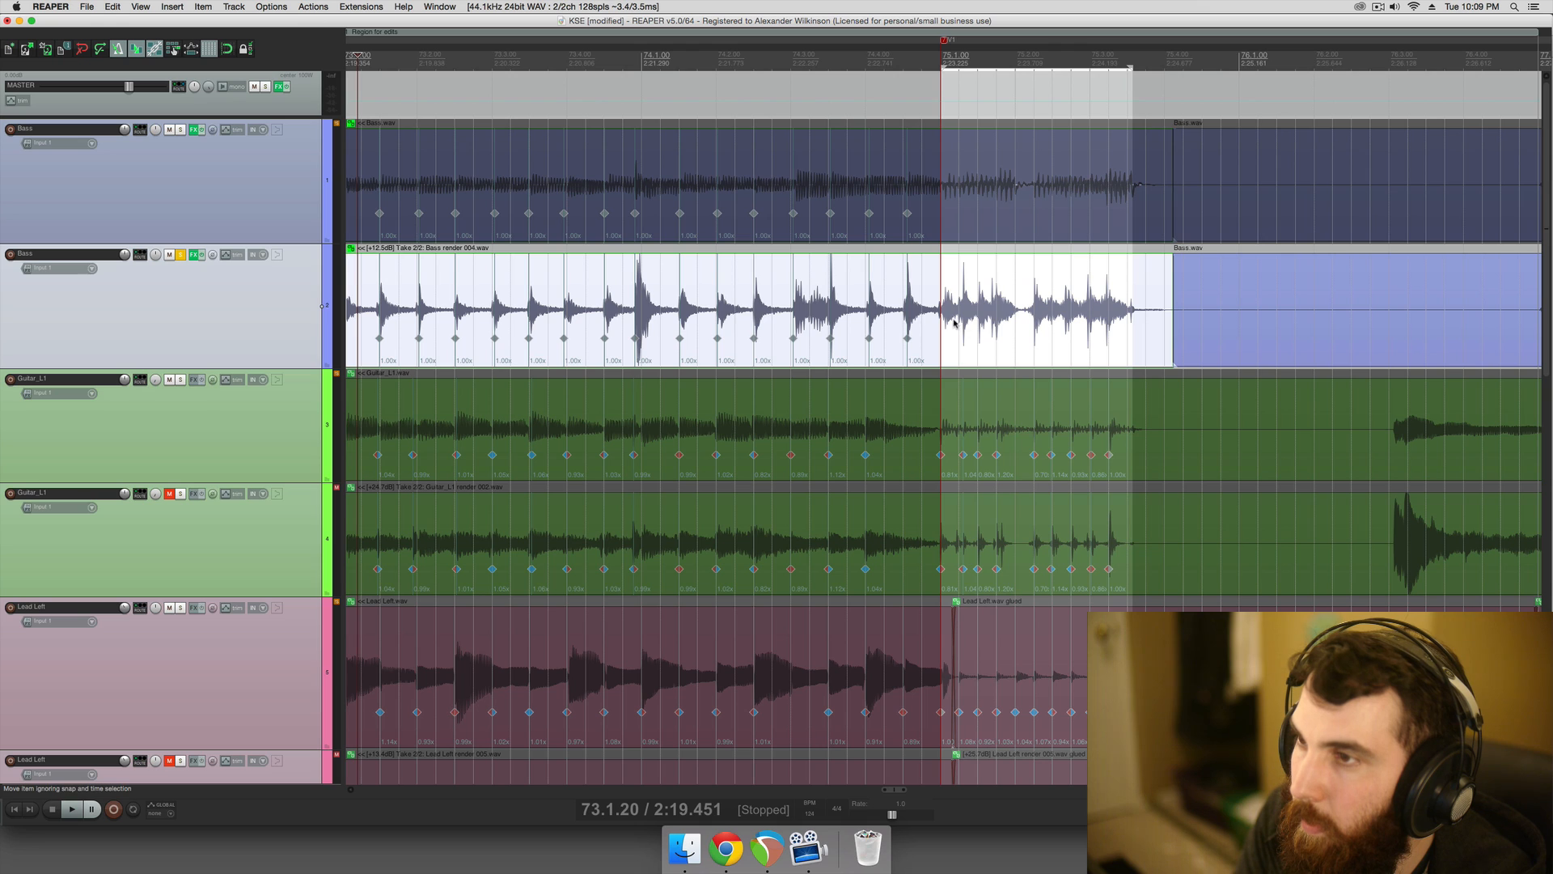
# - Add stretch markers on the note attacks of bar 75 in the rendered Bass take
pyautogui.hotkey('shift', 'w')
pyautogui.hotkey('shift', 'w')
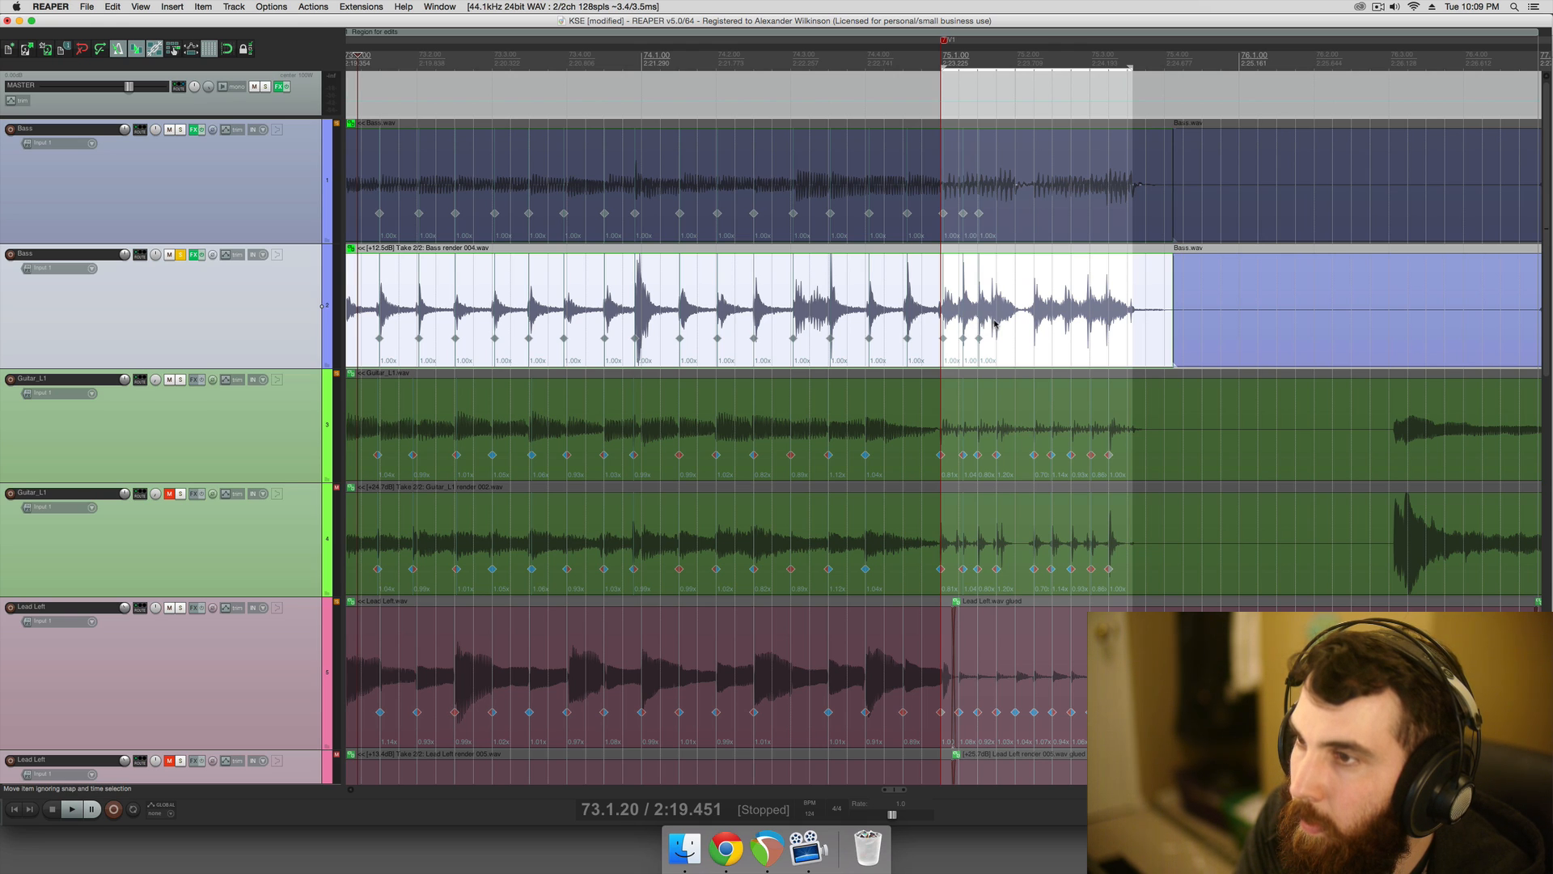
pyautogui.keyDown('shift'); pyautogui.click(996, 324); pyautogui.keyUp('shift')
pyautogui.hscroll(2, 997, 325)
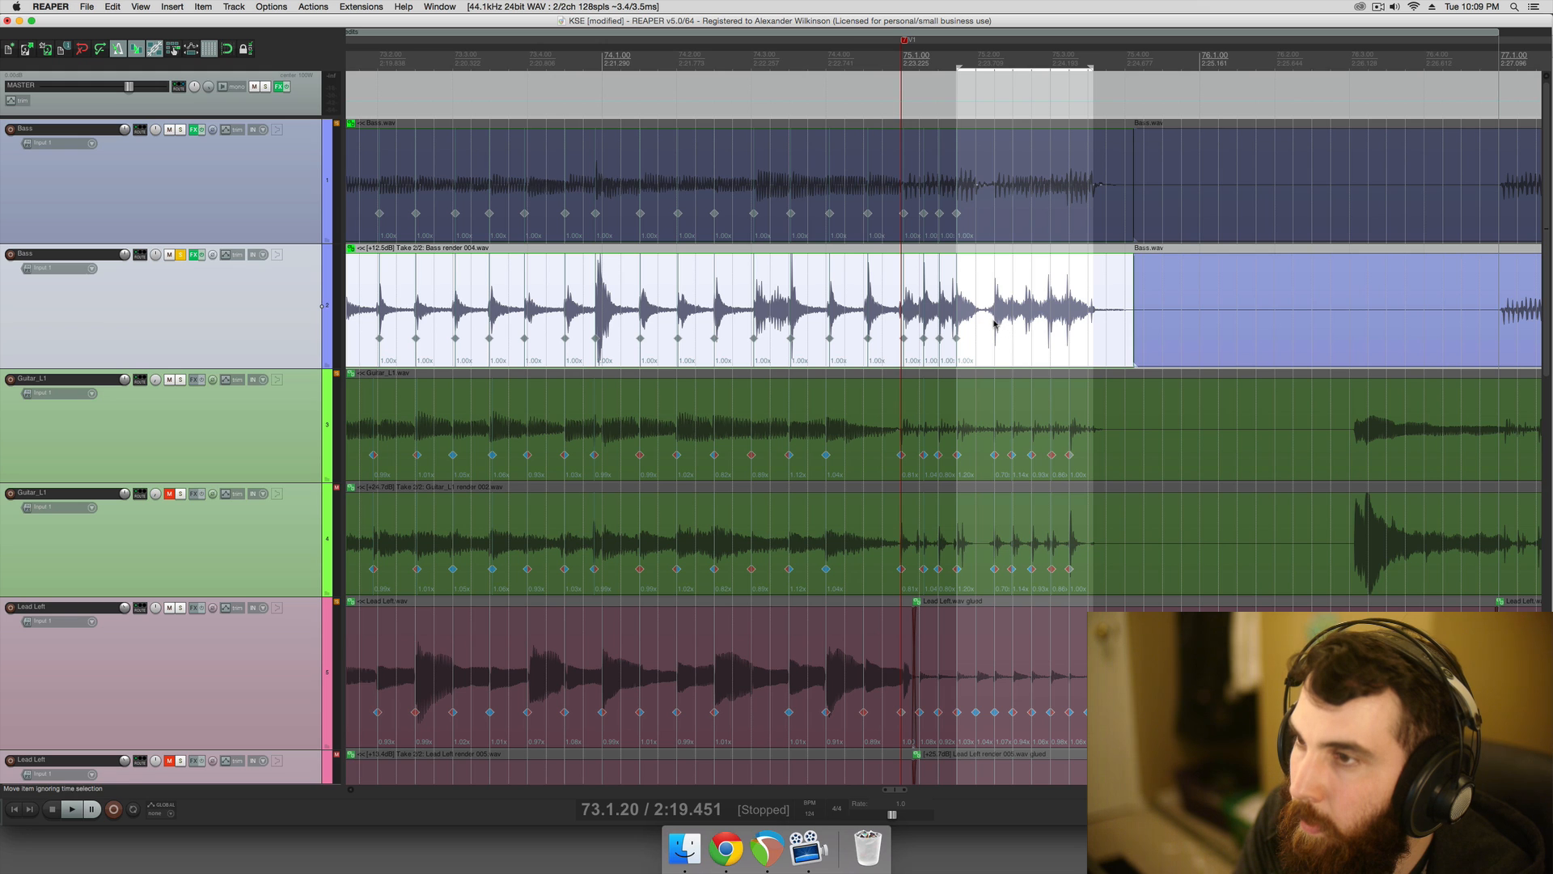
pyautogui.hscroll(2, 995, 323)
pyautogui.hscroll(2, 997, 322)
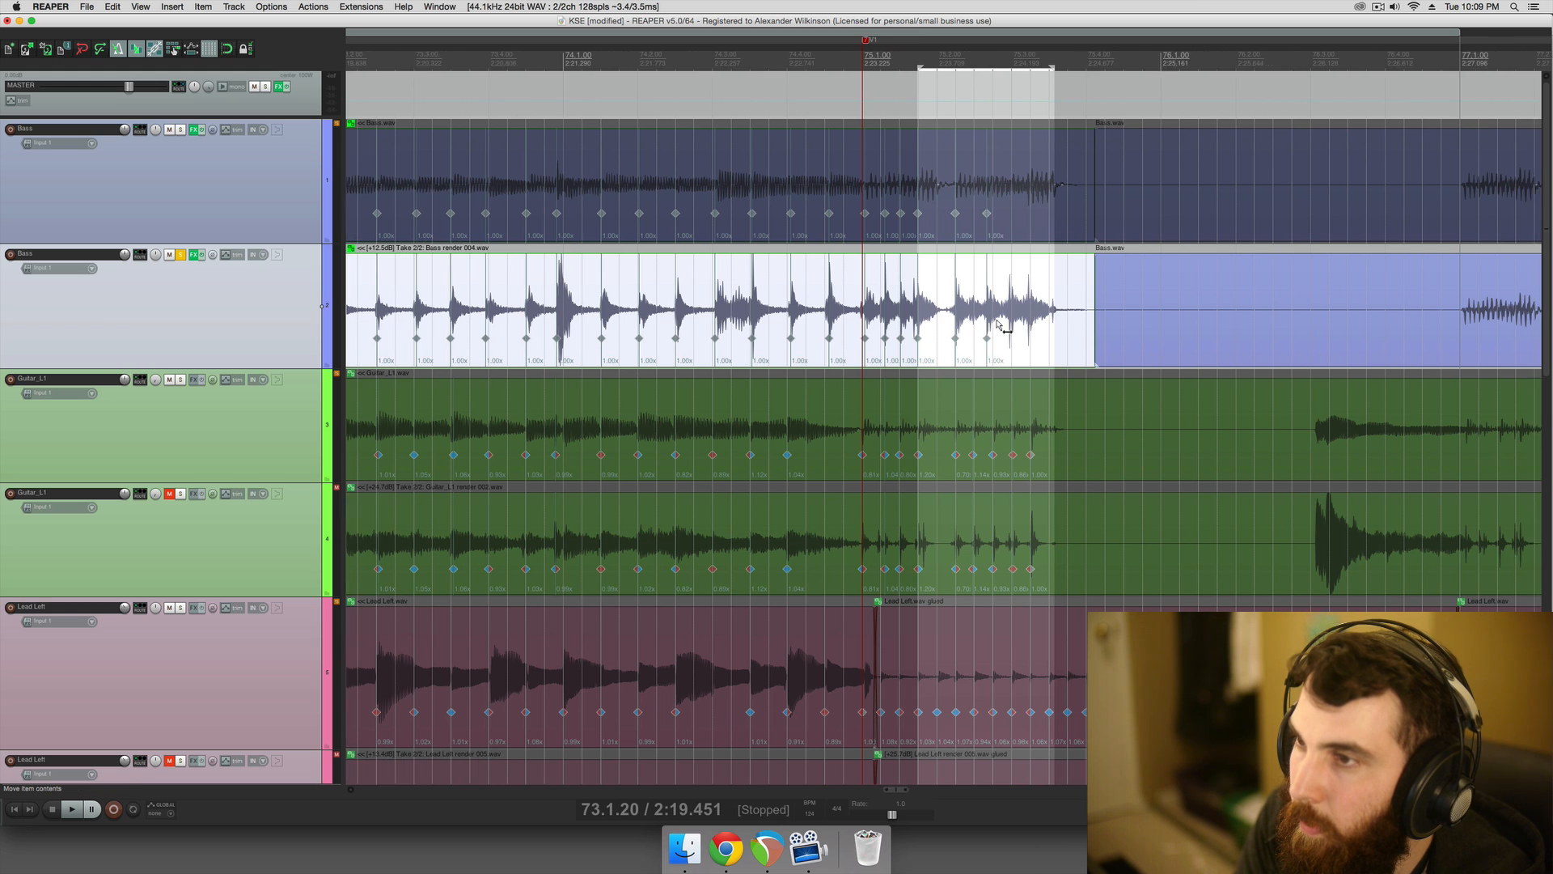
pyautogui.hscroll(2, 983, 324)
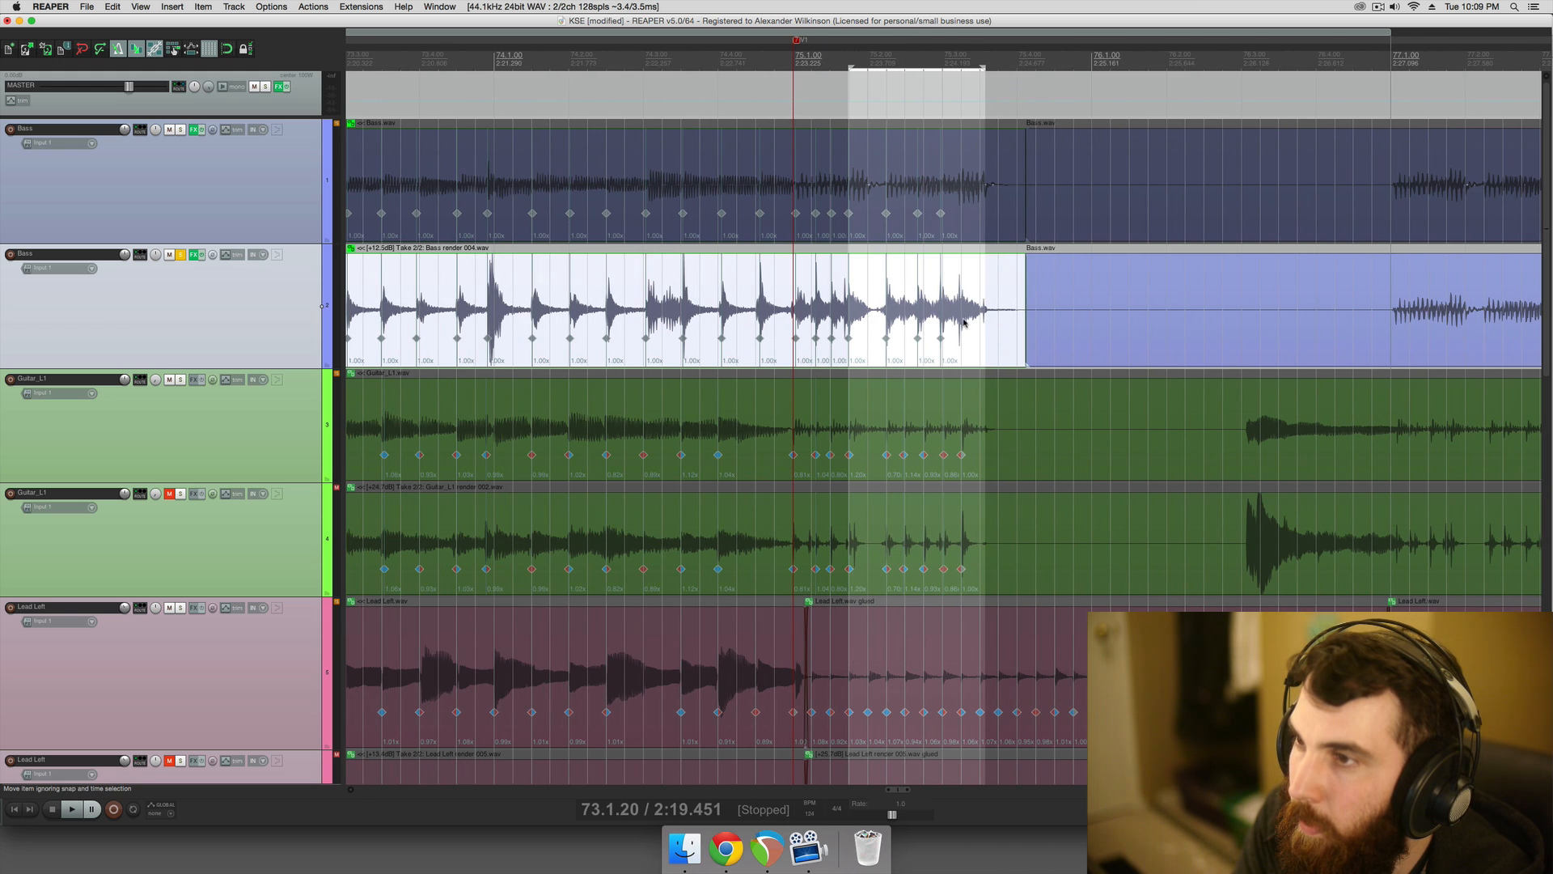
pyautogui.scroll(-2, 966, 323)
pyautogui.hotkey('shift', 'space')
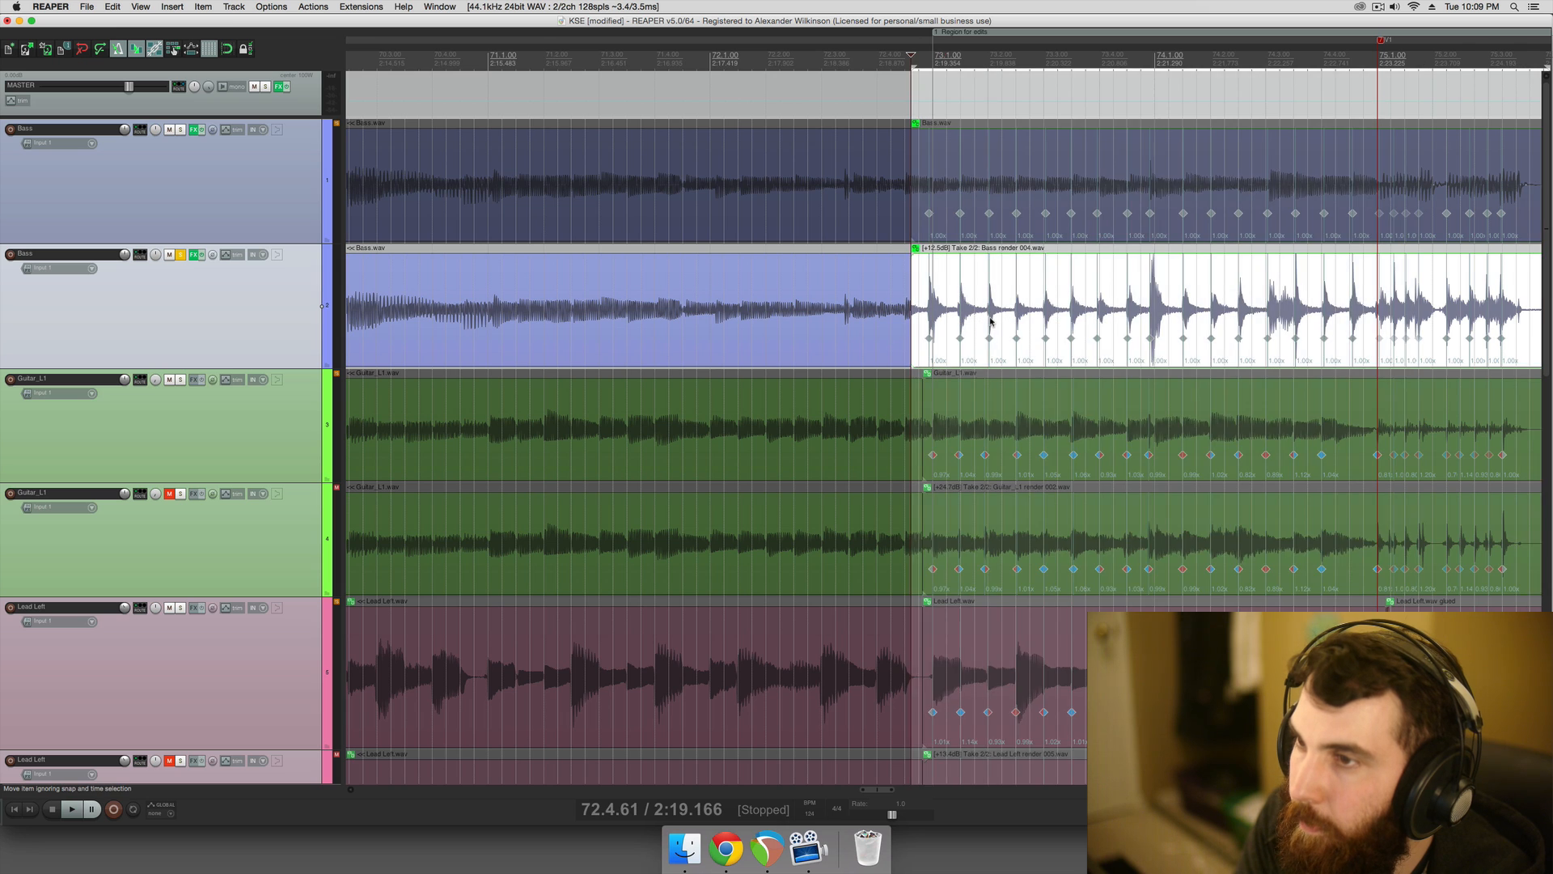
# - Set the time selection over bars 73 and 74 and snap the Bass stretch markers within it to the grid
pyautogui.hscroll(5, 994, 325)
pyautogui.hscroll(-10, 1009, 333)
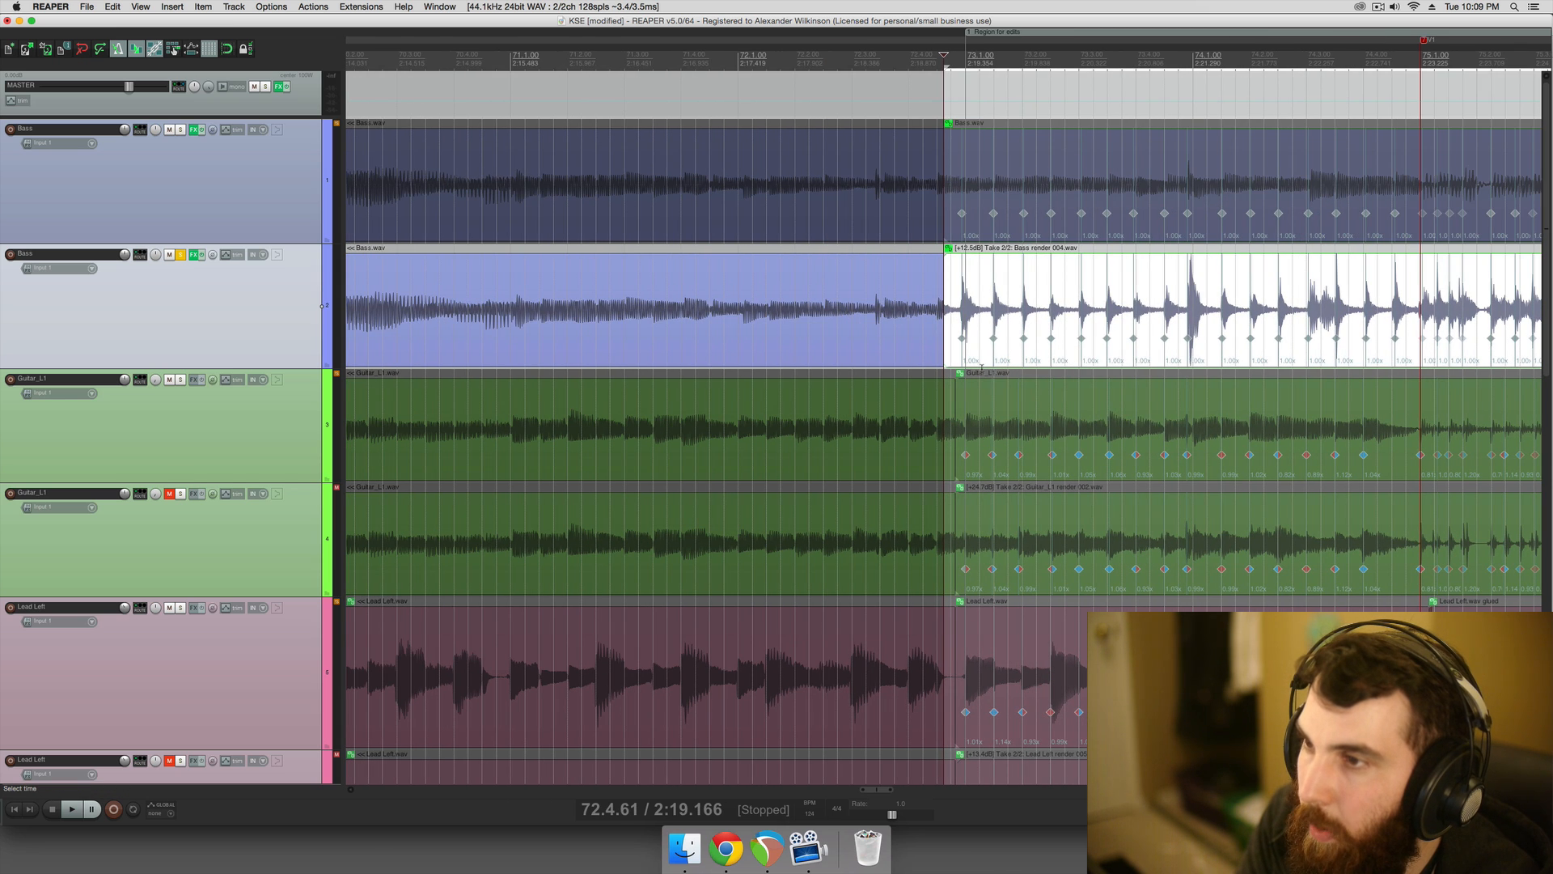
pyautogui.moveTo(946, 372); pyautogui.dragTo(1409, 381)
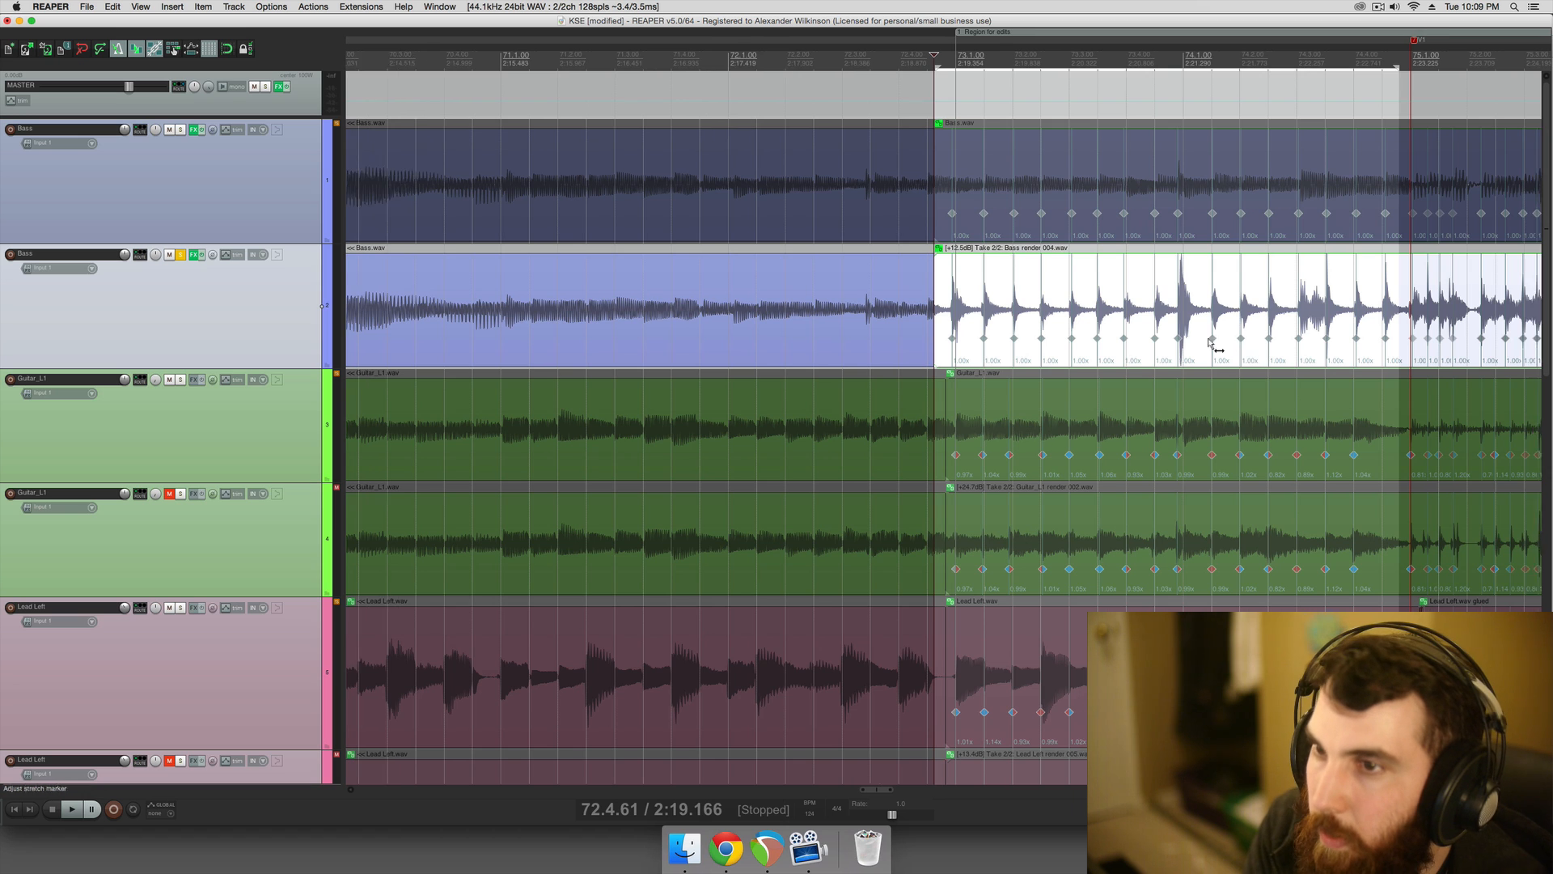
pyautogui.hscroll(6, 1213, 340)
pyautogui.click(1209, 332)
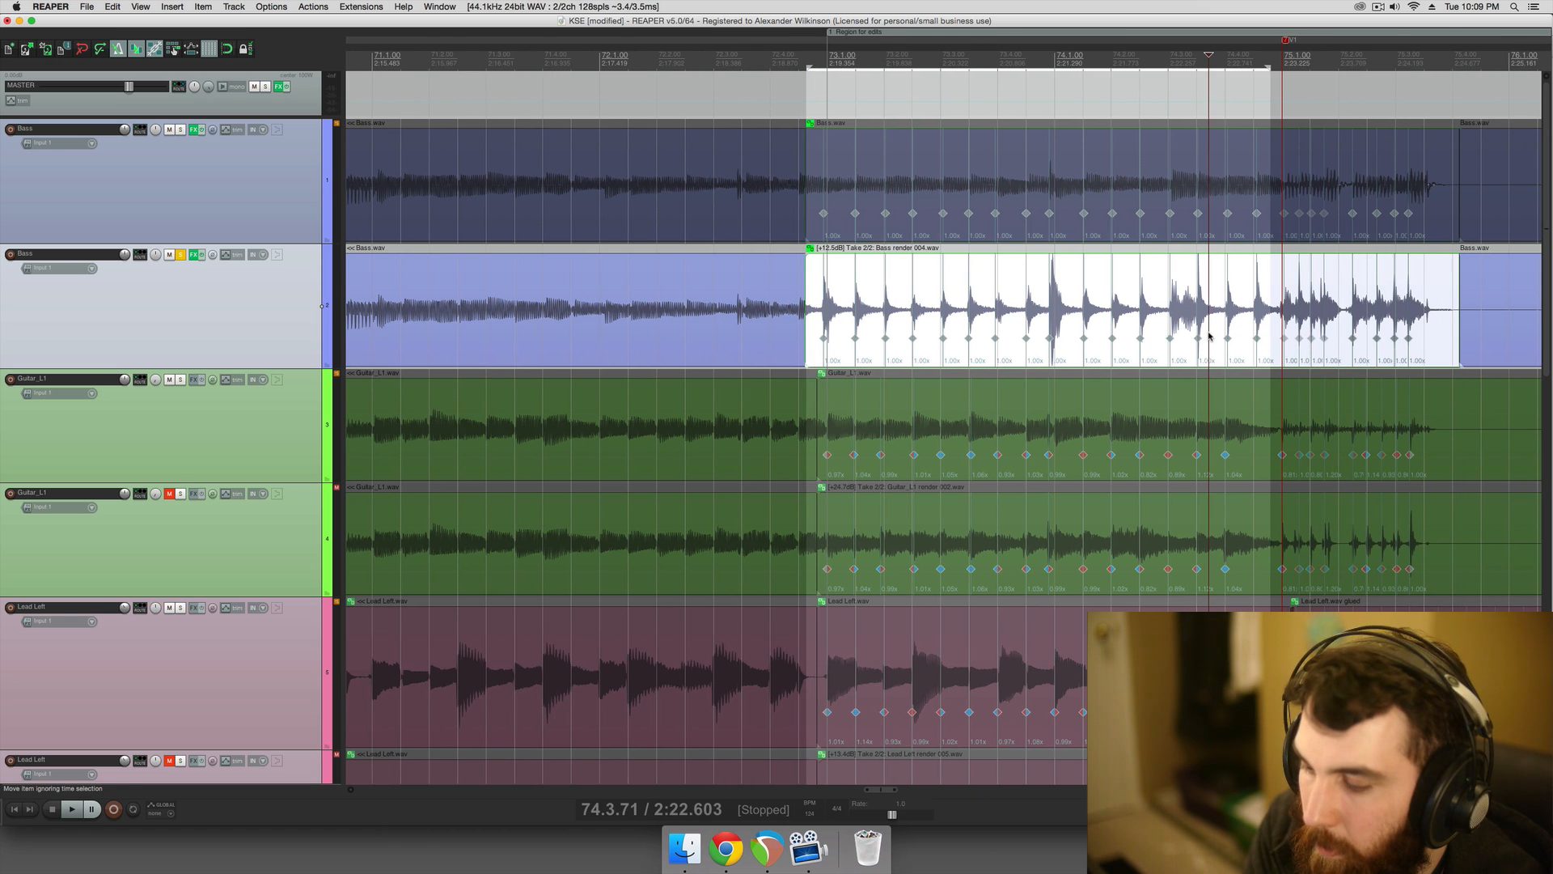
pyautogui.hscroll(12, 1206, 336)
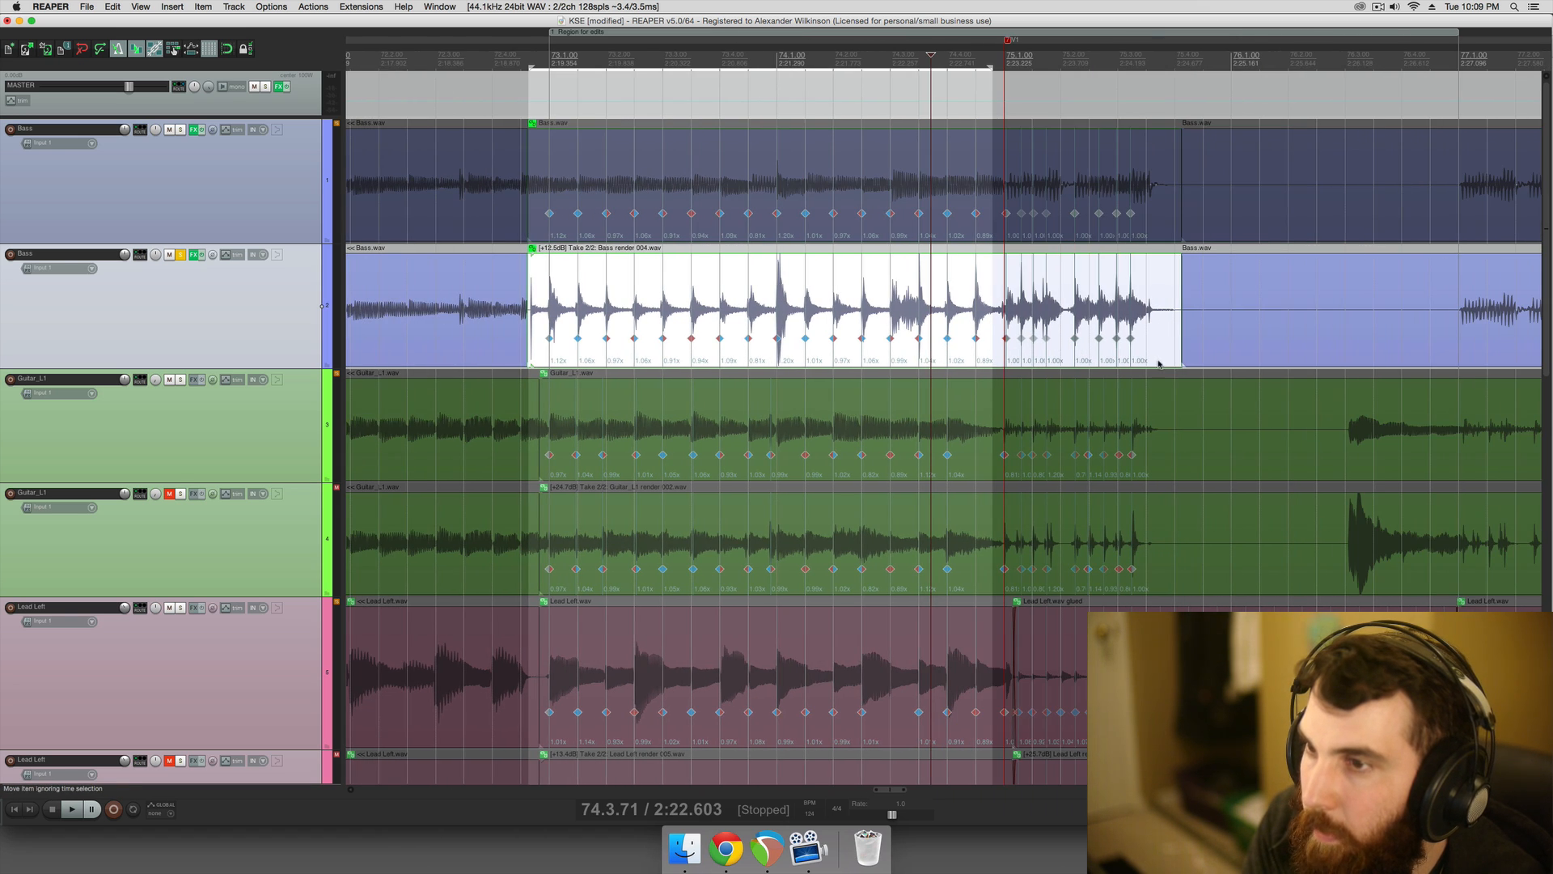
# - Set the time selection over the bar 75 passage, snap its Bass stretch markers to the grid, and audition the passage
pyautogui.moveTo(1162, 369); pyautogui.dragTo(994, 374)
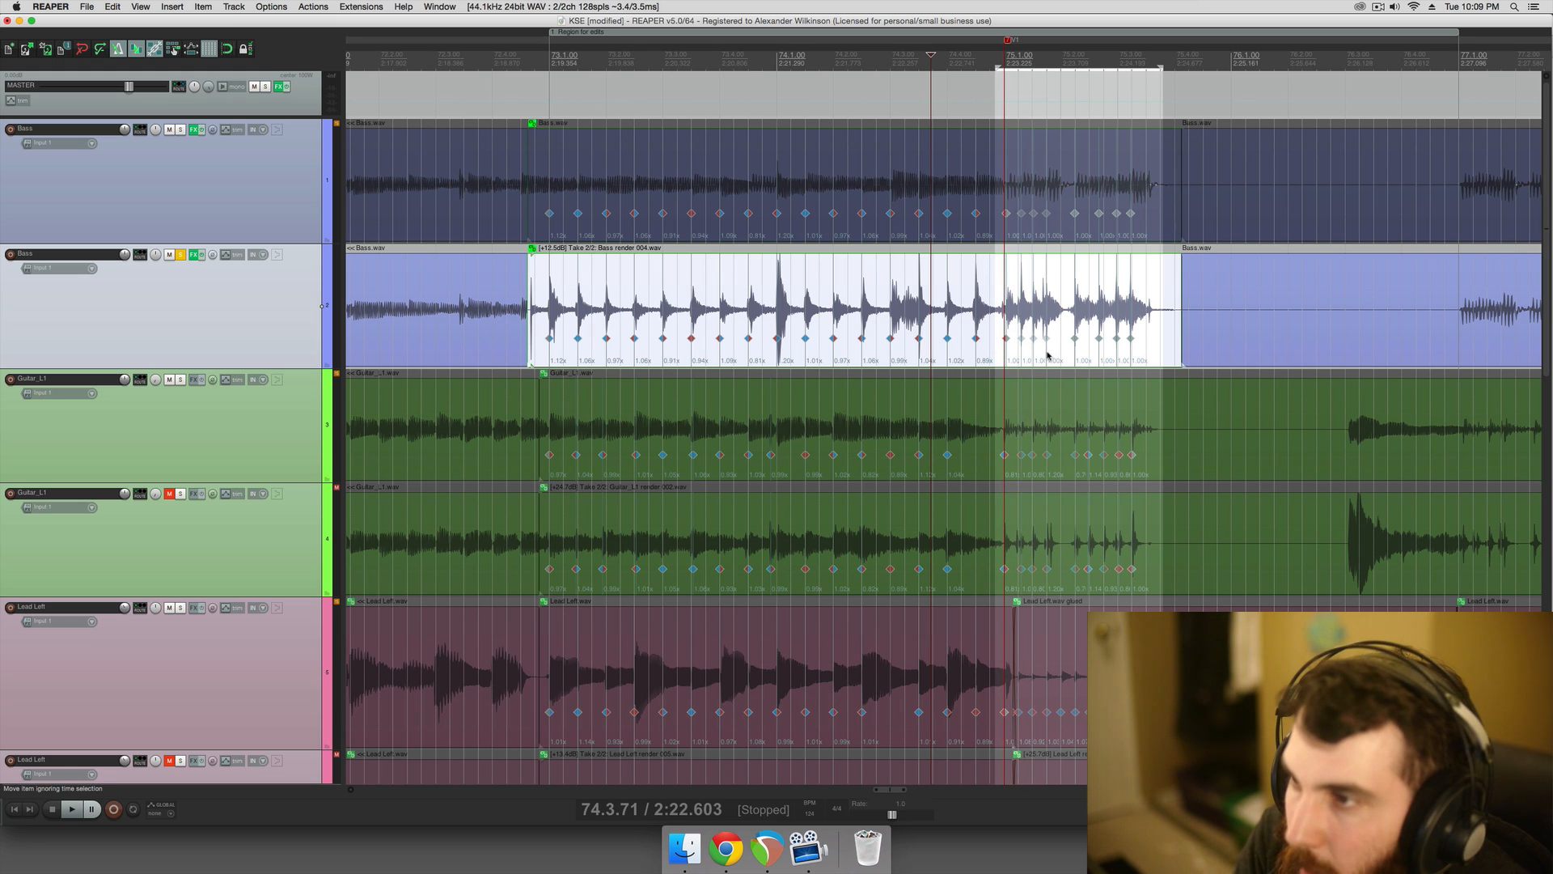
pyautogui.hotkey('shift', 'q')
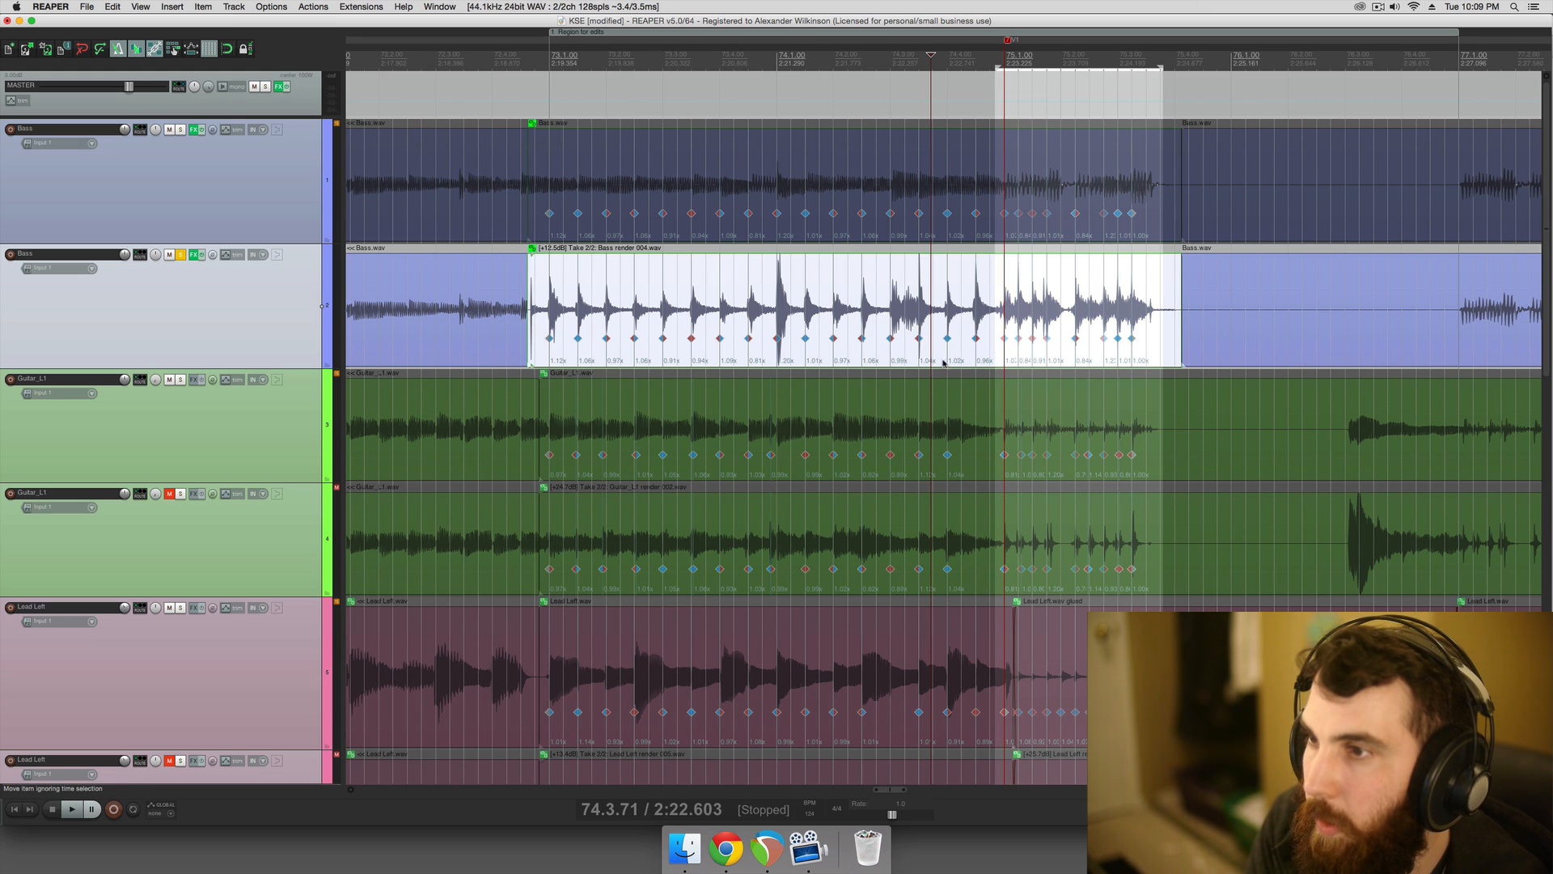
pyautogui.press('space')
pyautogui.scroll(3, 971, 362)
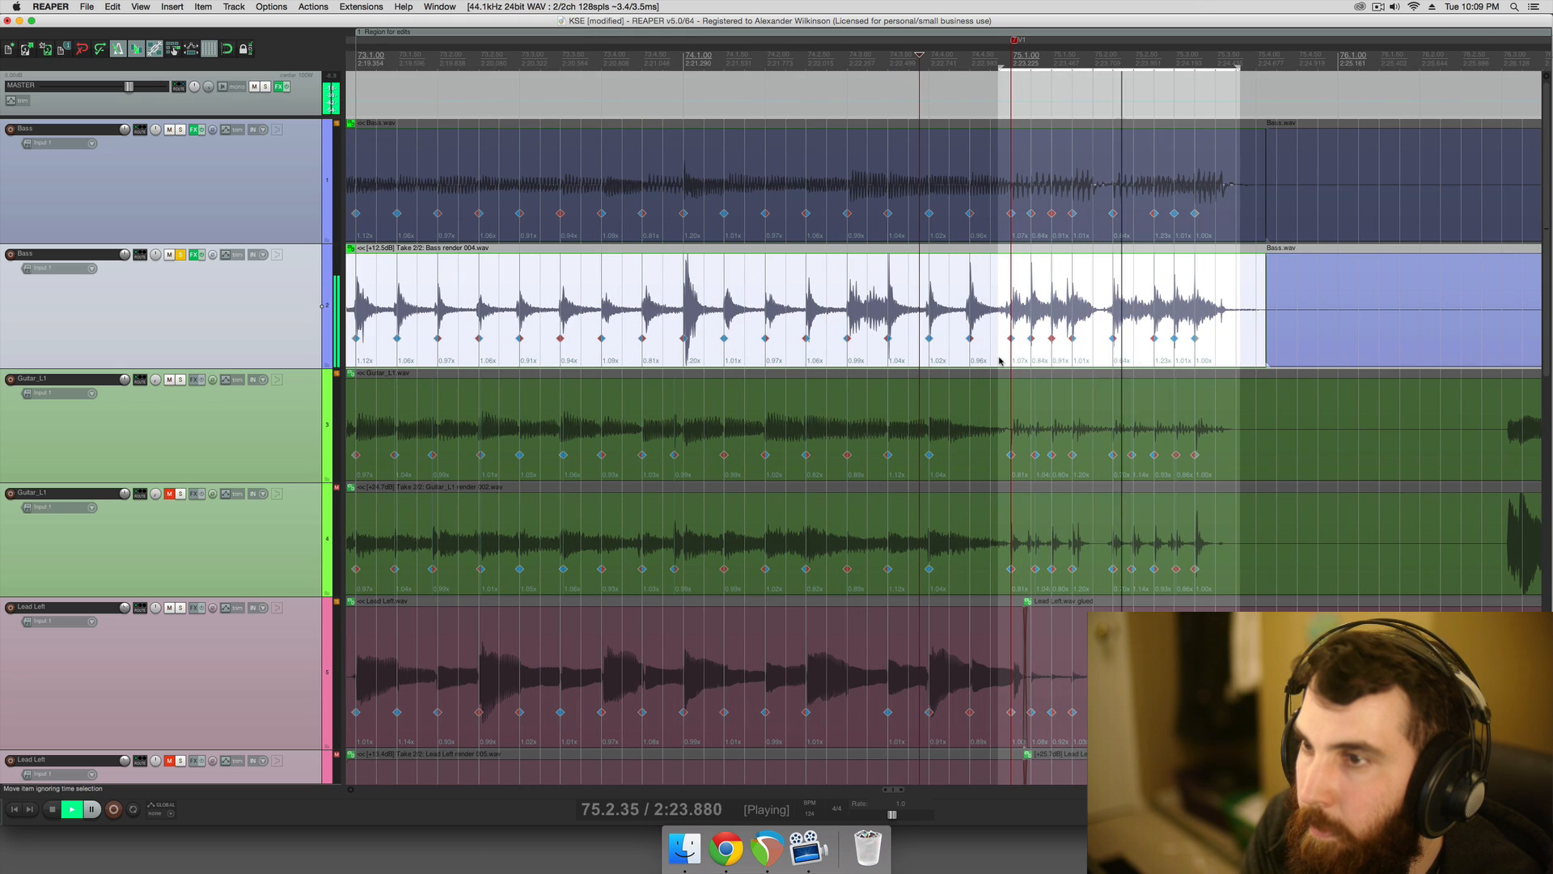
pyautogui.press('space')
pyautogui.scroll(-3, 984, 348)
# - Add a stretch marker on the unmarked attack around 75.2.5 in the rendered Bass and fine-tune its position while auditioning
pyautogui.scroll(3, 1083, 332)
pyautogui.click(1165, 315)
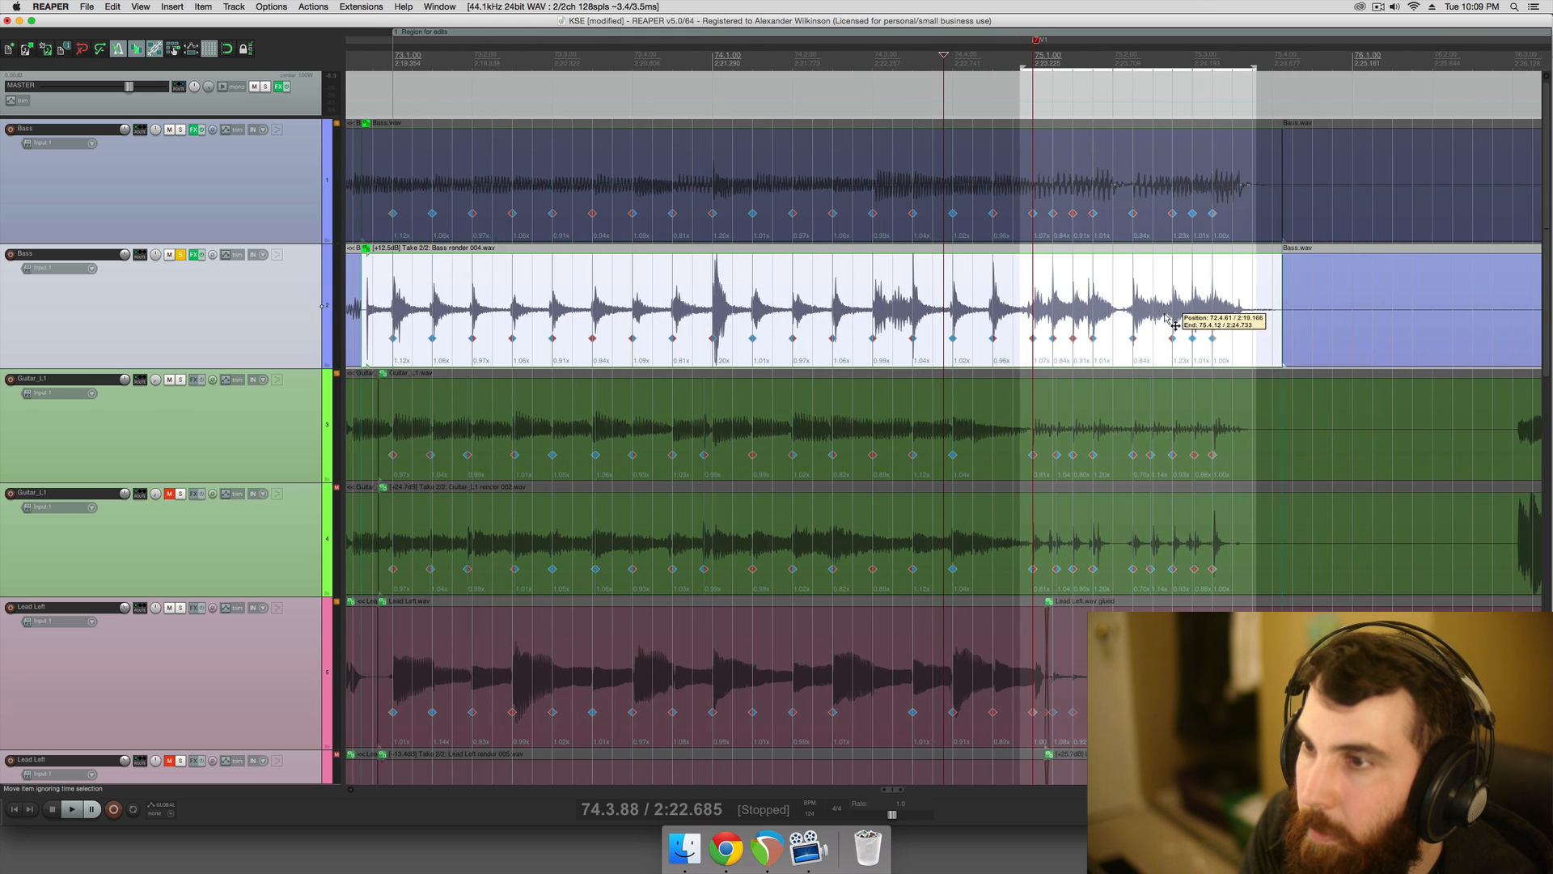
pyautogui.scroll(3, 937, 323)
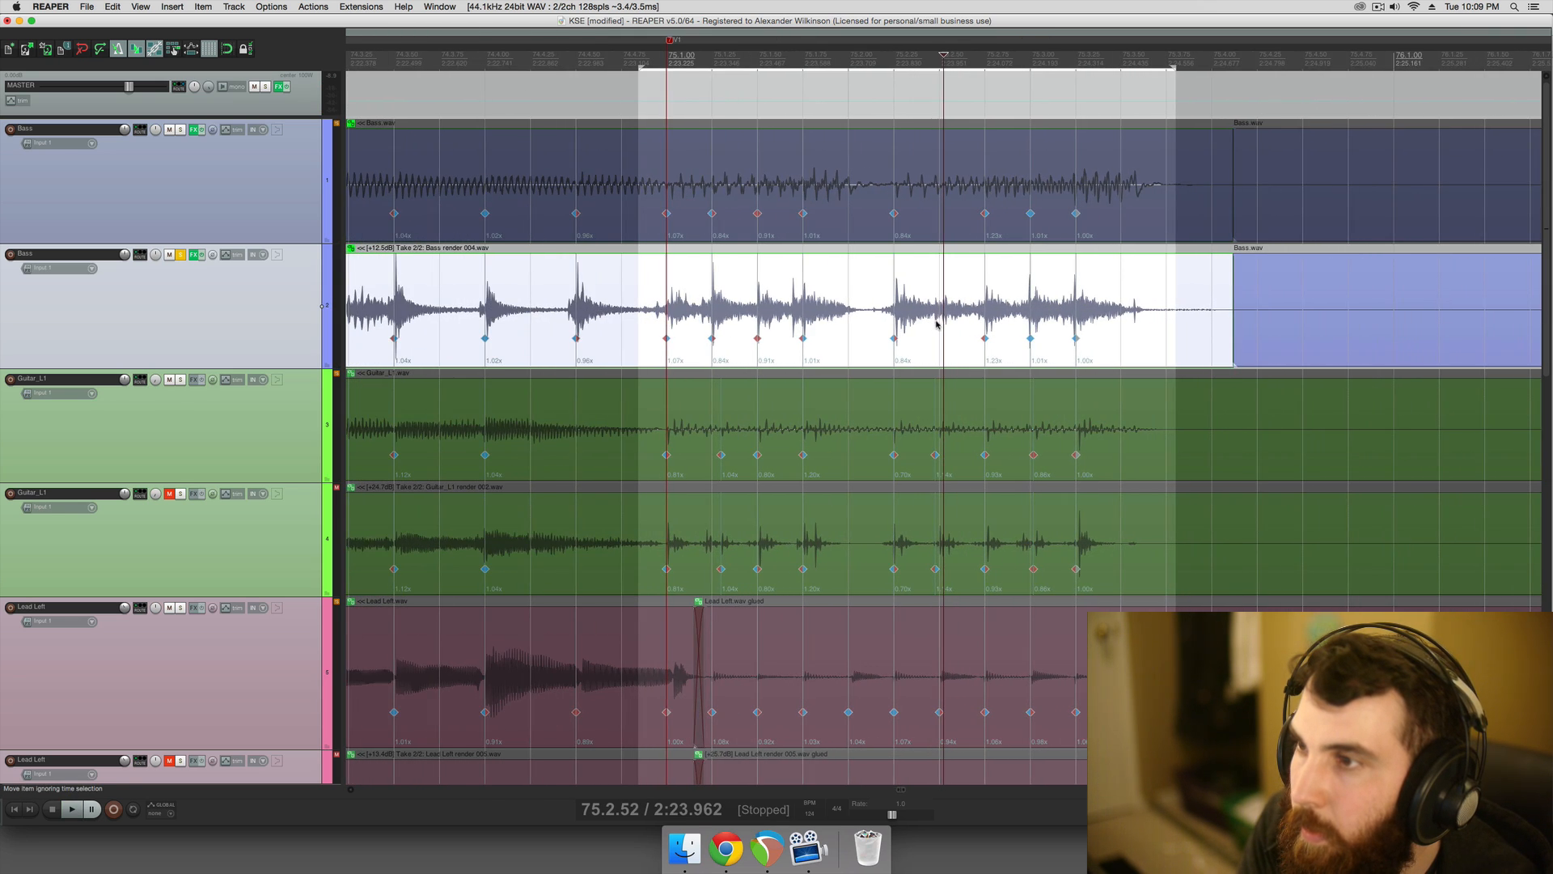
pyautogui.moveTo(935, 338)
pyautogui.mouseDown()
pyautogui.moveTo(900, 340)
pyautogui.moveTo(940, 345)
pyautogui.mouseUp()
pyautogui.click(800, 310)
pyautogui.press('space')
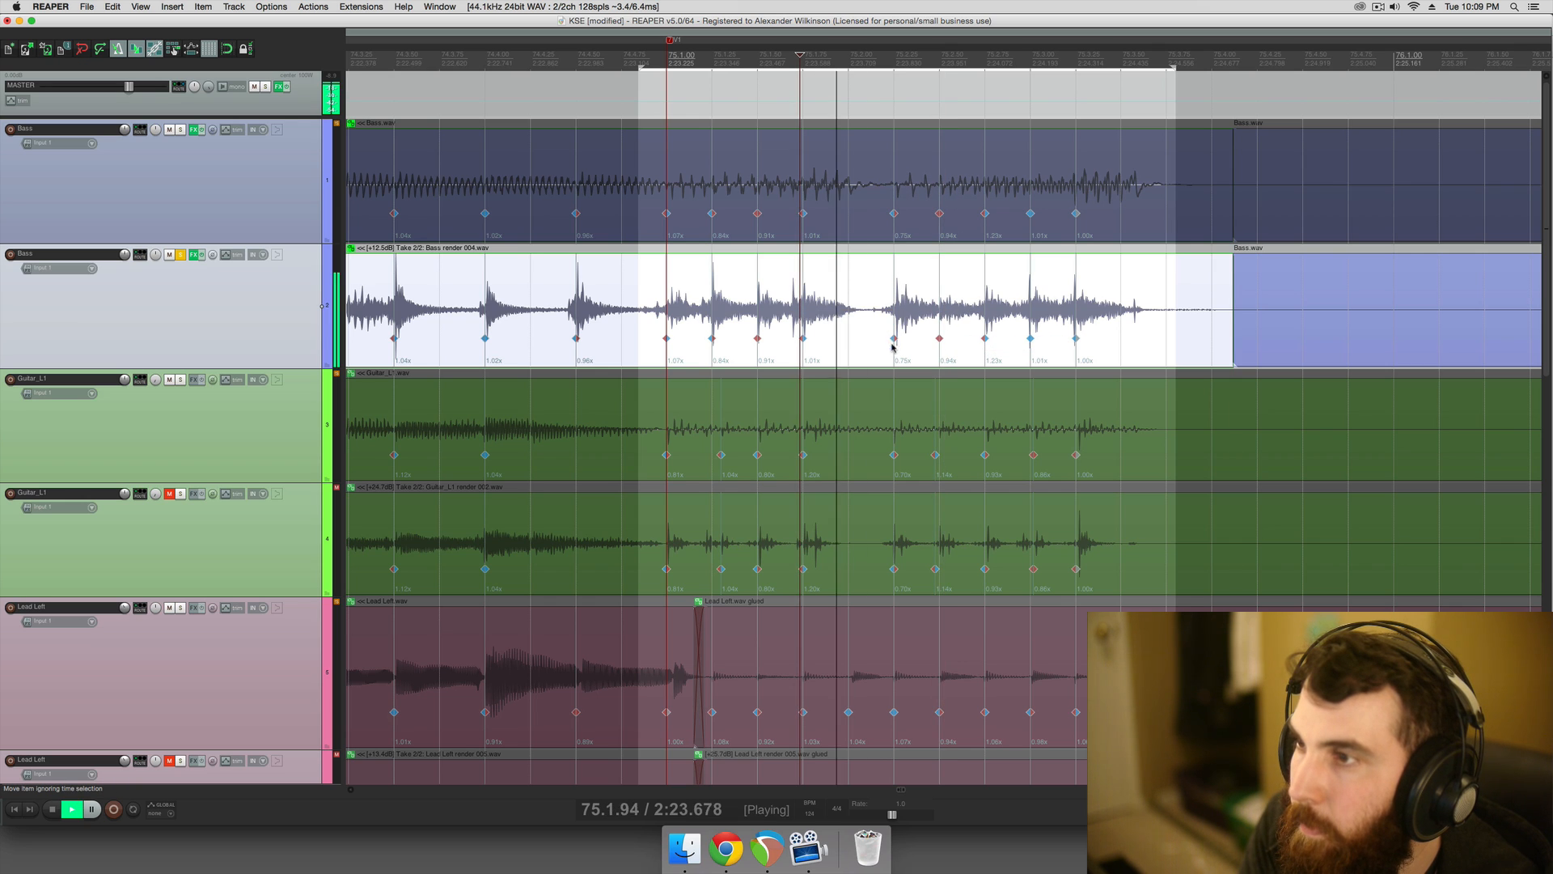
pyautogui.press('space')
pyautogui.press('space')
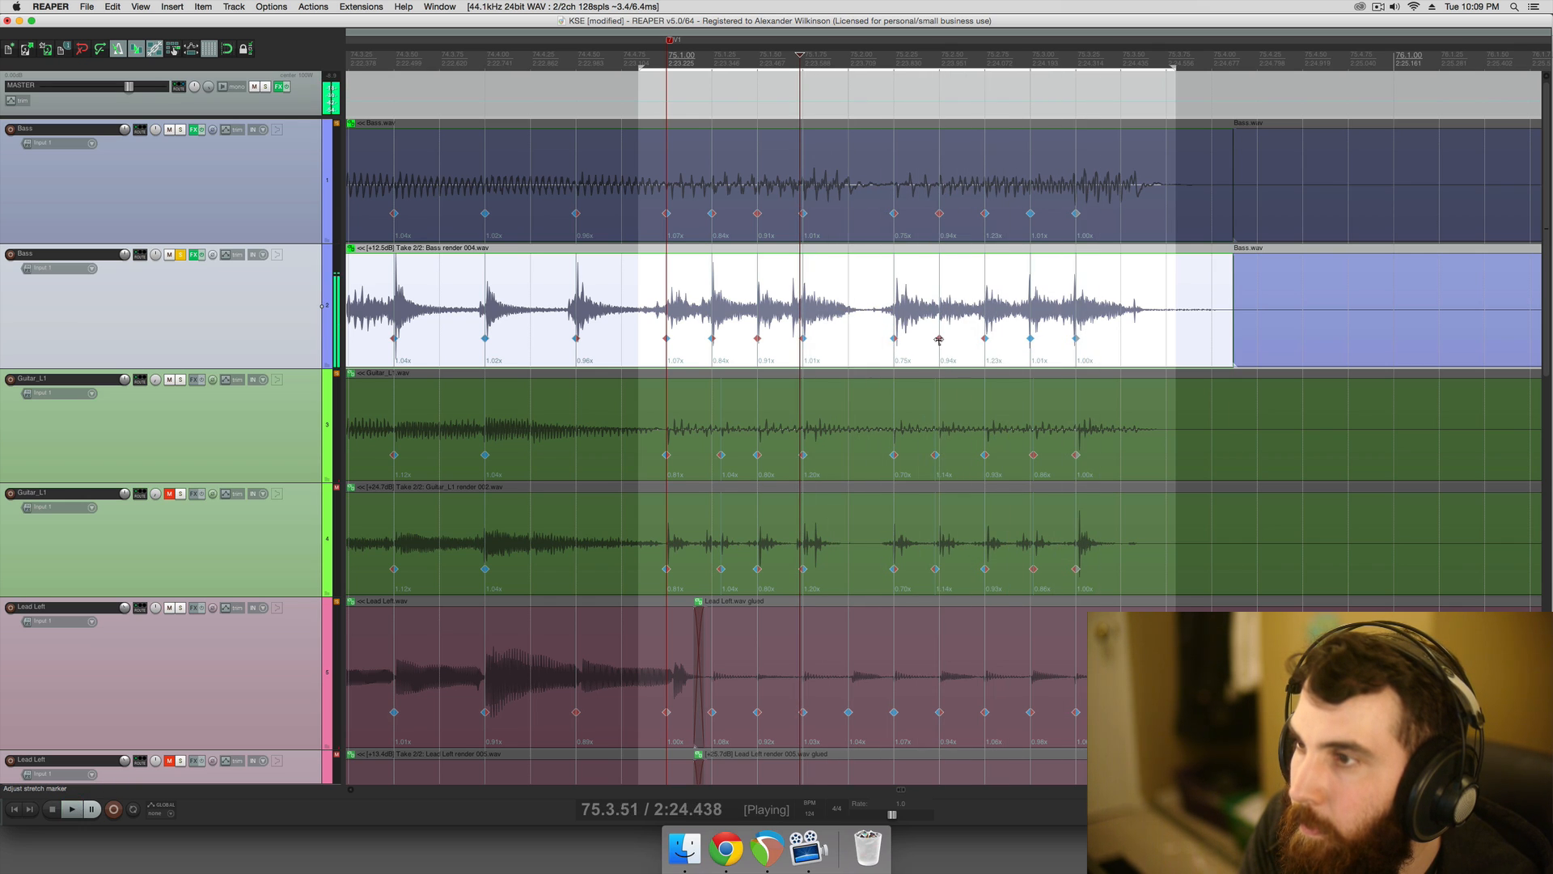
pyautogui.moveTo(939, 340); pyautogui.dragTo(937, 340)
pyautogui.press('space')
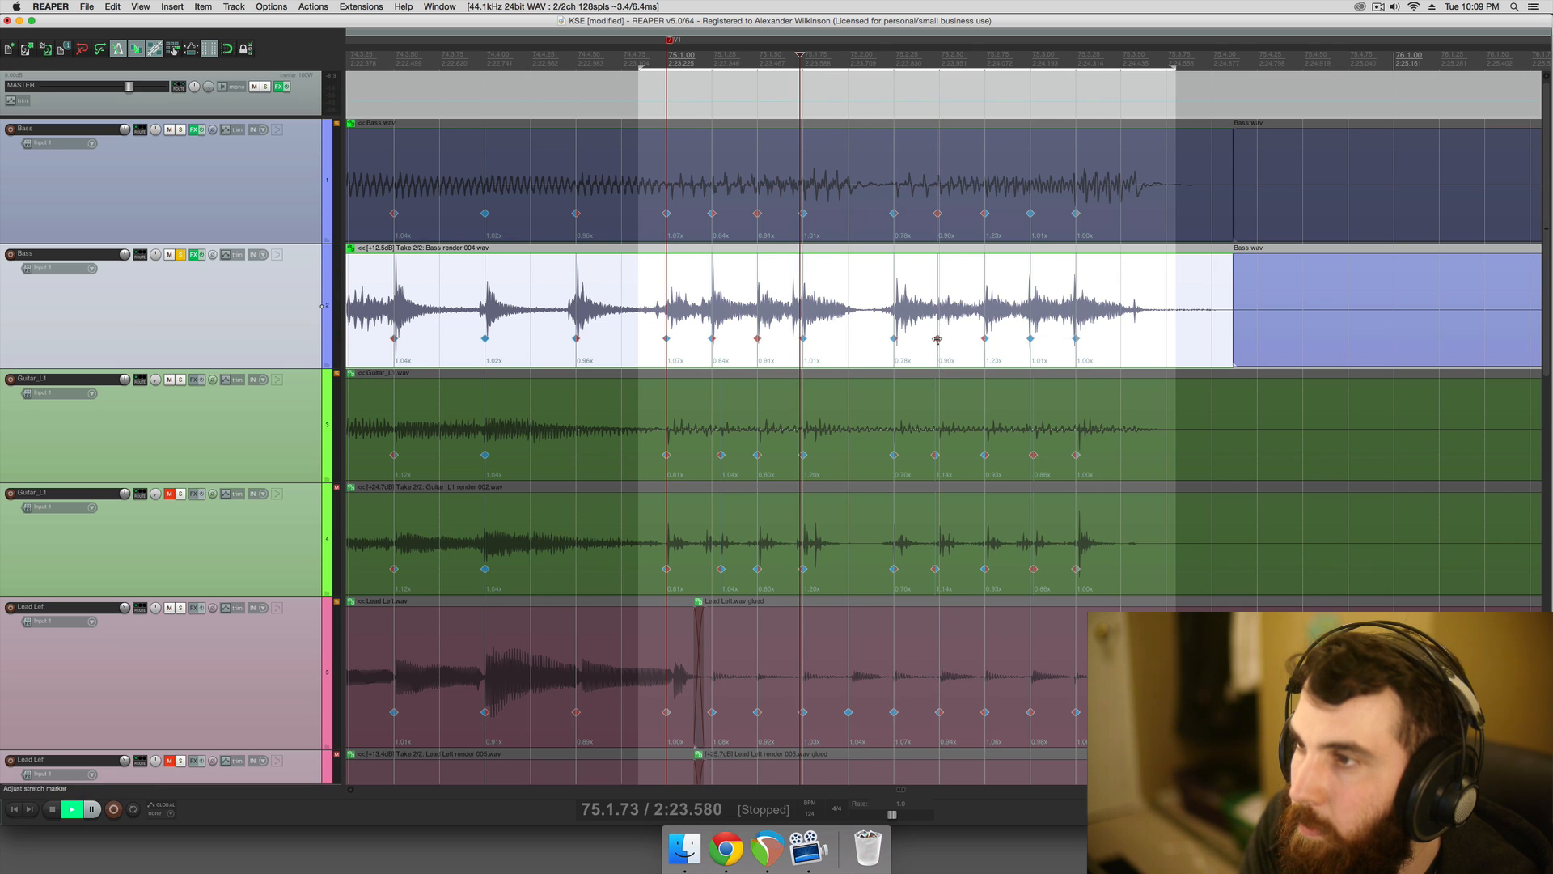
# - Solo the original Bass track instead of the rendered duplicate and play it from just before bar 73
pyautogui.scroll(-5, 919, 339)
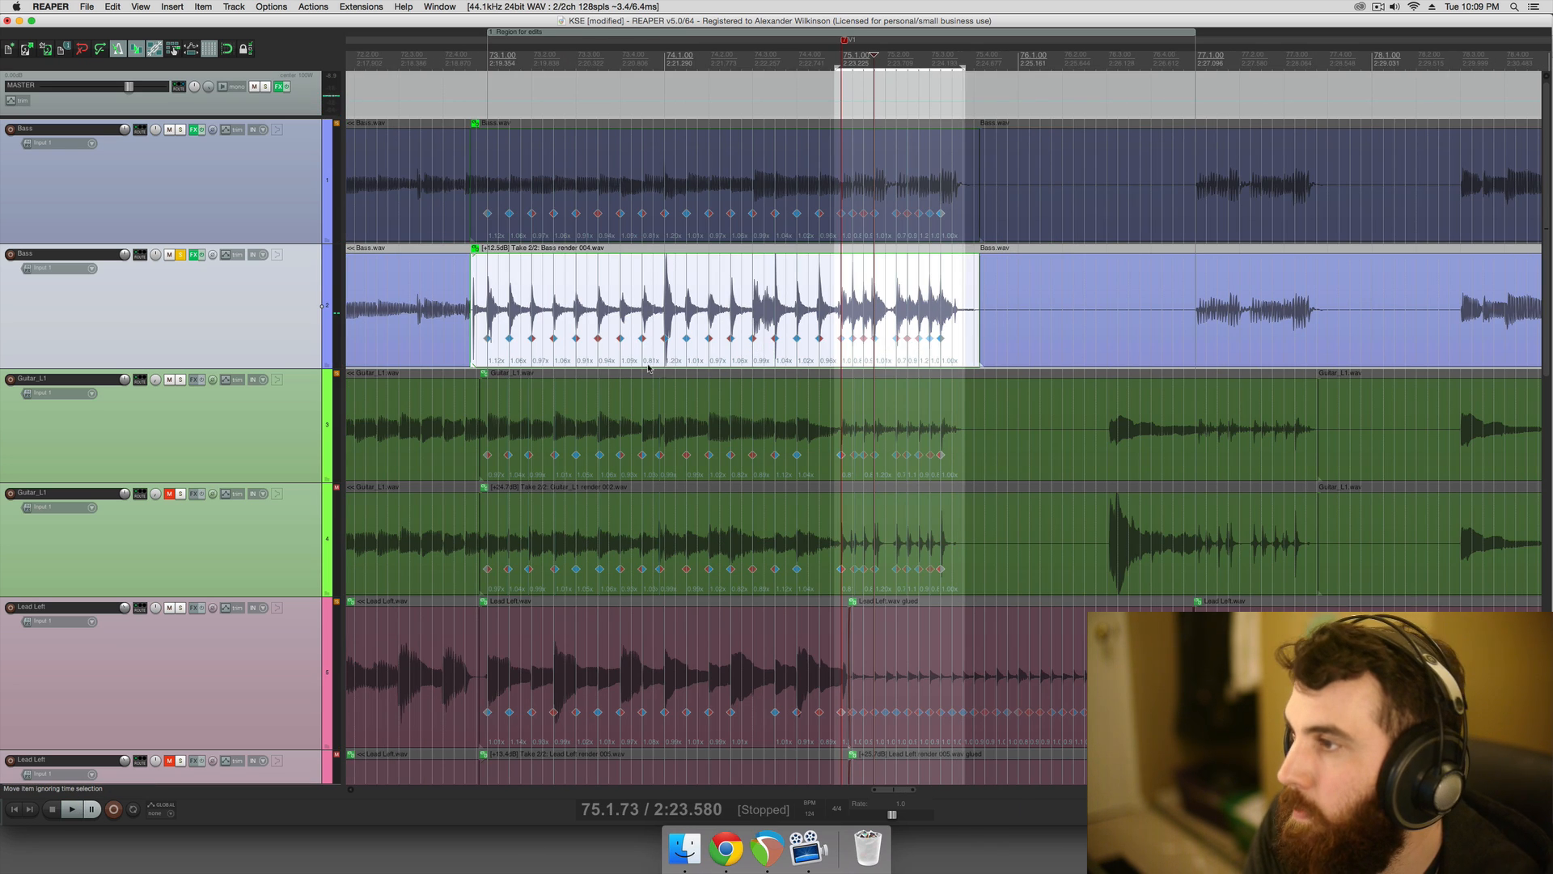
pyautogui.click(646, 368)
pyautogui.click(181, 255)
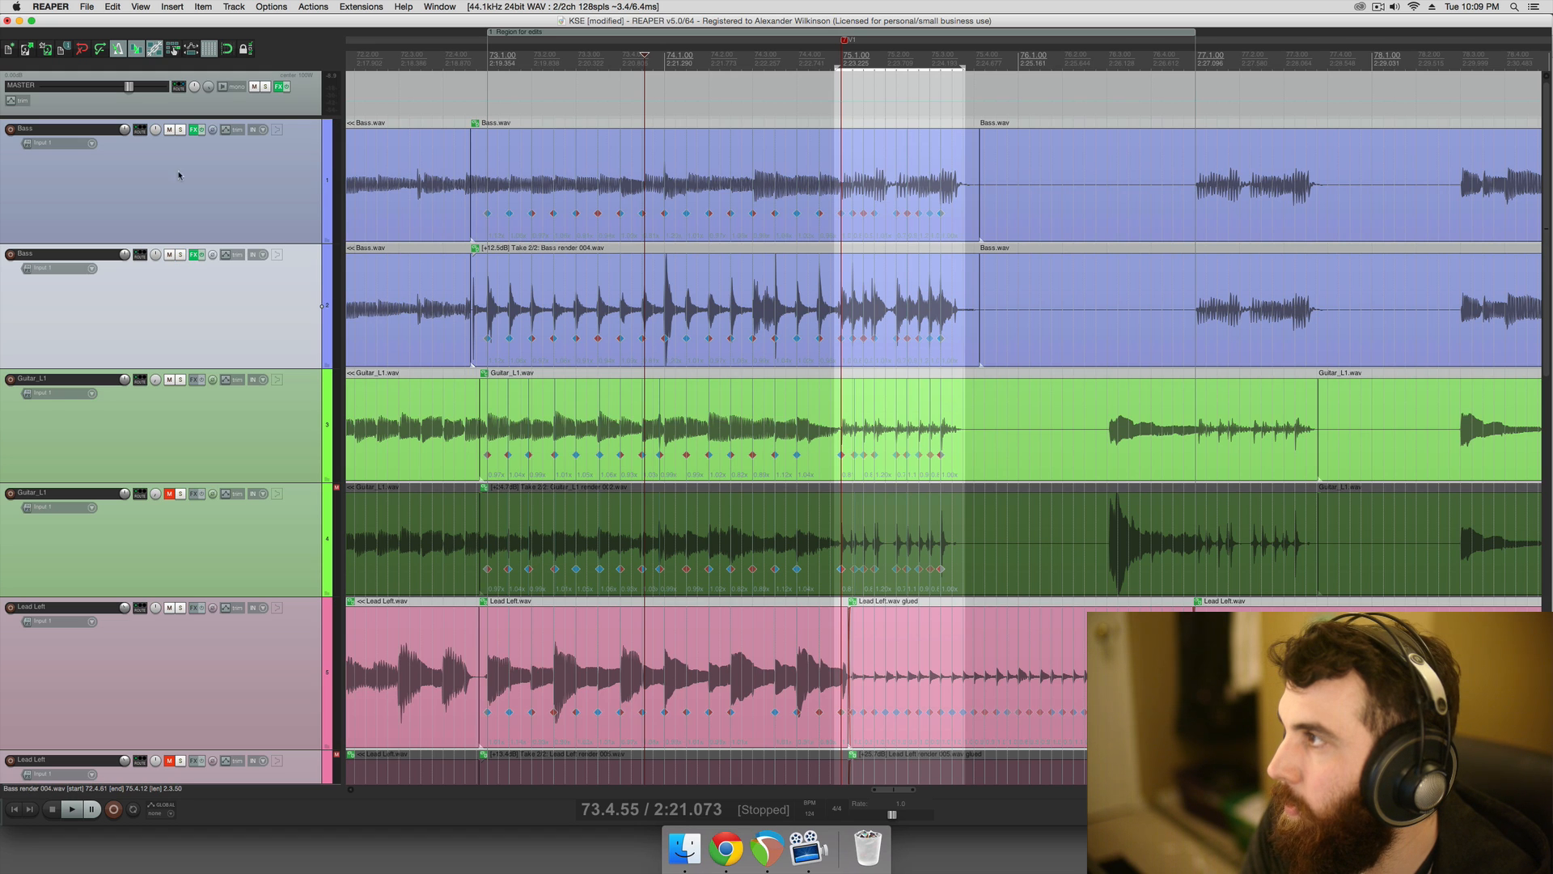
pyautogui.click(181, 129)
pyautogui.click(409, 106)
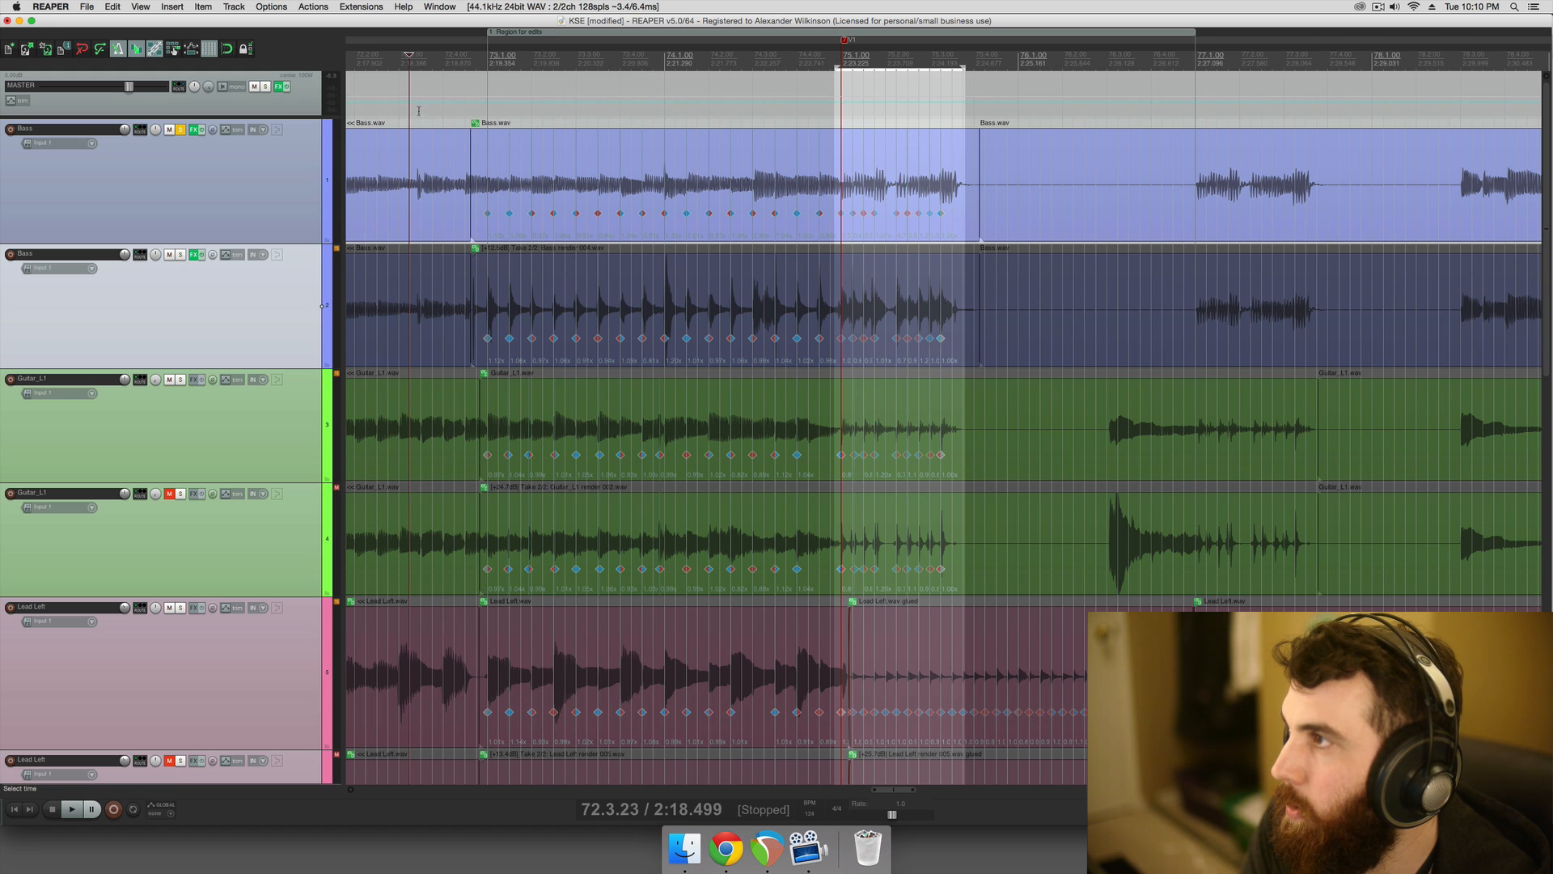
pyautogui.click(428, 107)
pyautogui.press('space')
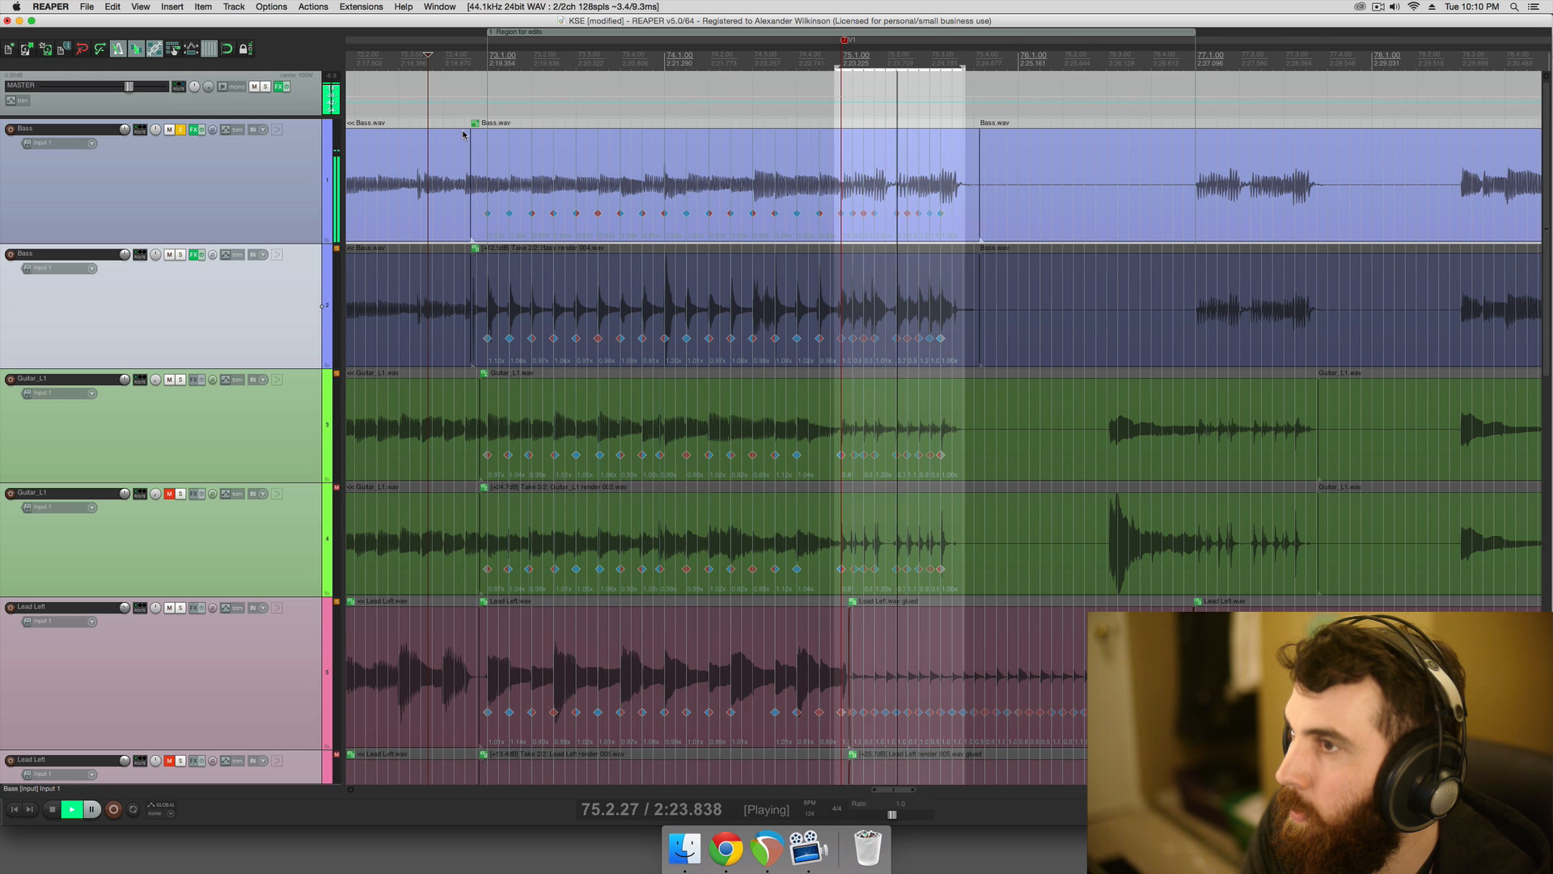
pyautogui.press('space')
# - Nudge the stretch marker at beat 74.3 slightly earlier in the original Bass item and play back the surrounding notes
pyautogui.click(728, 199)
pyautogui.scroll(5, 728, 200)
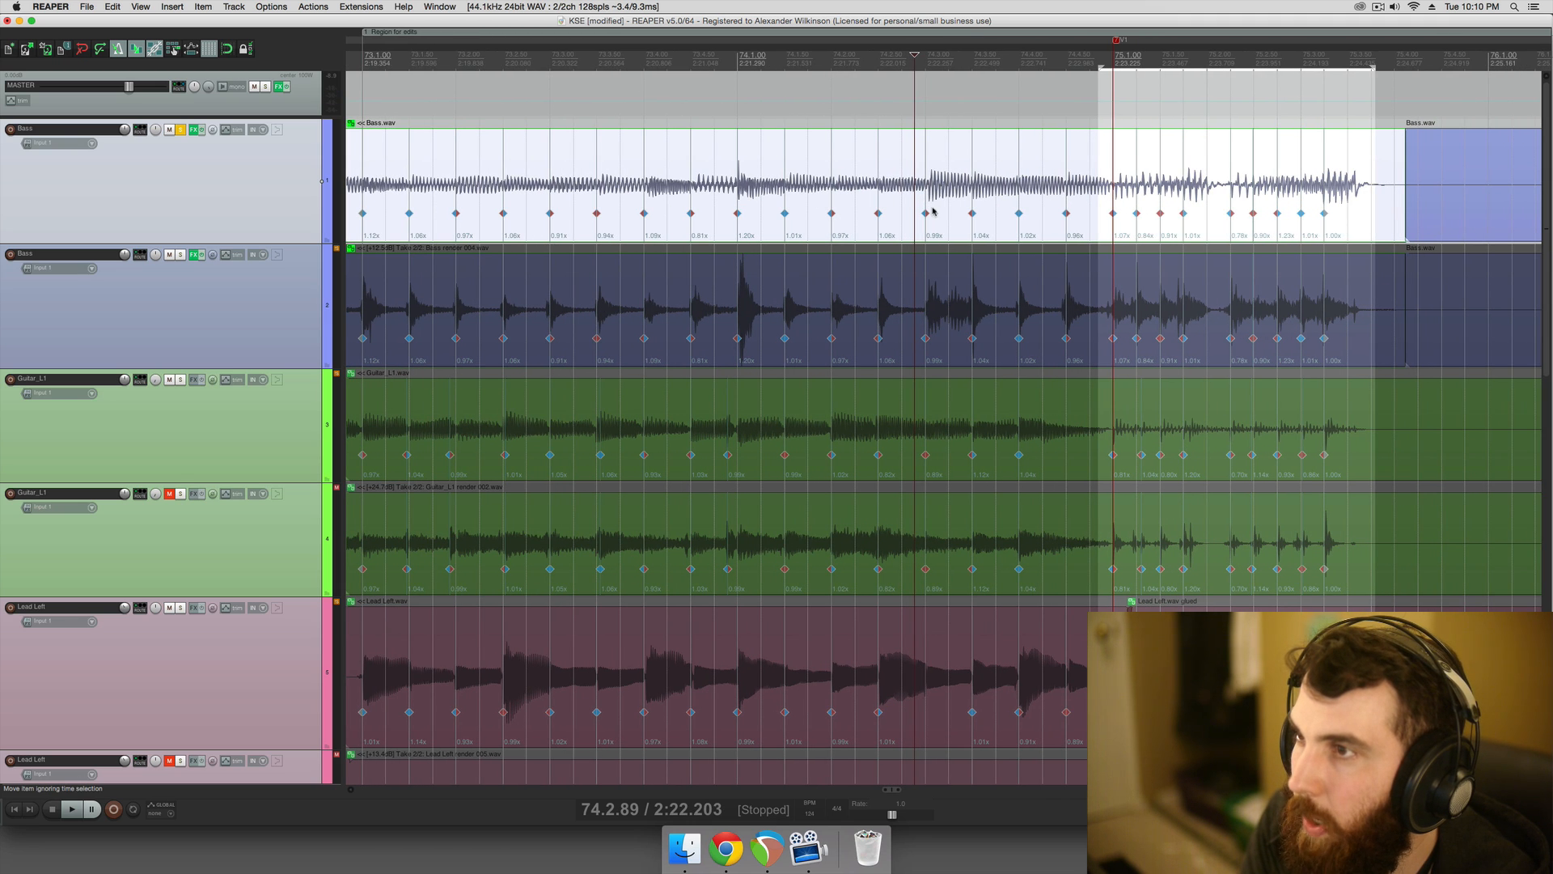
pyautogui.moveTo(925, 215); pyautogui.dragTo(921, 214)
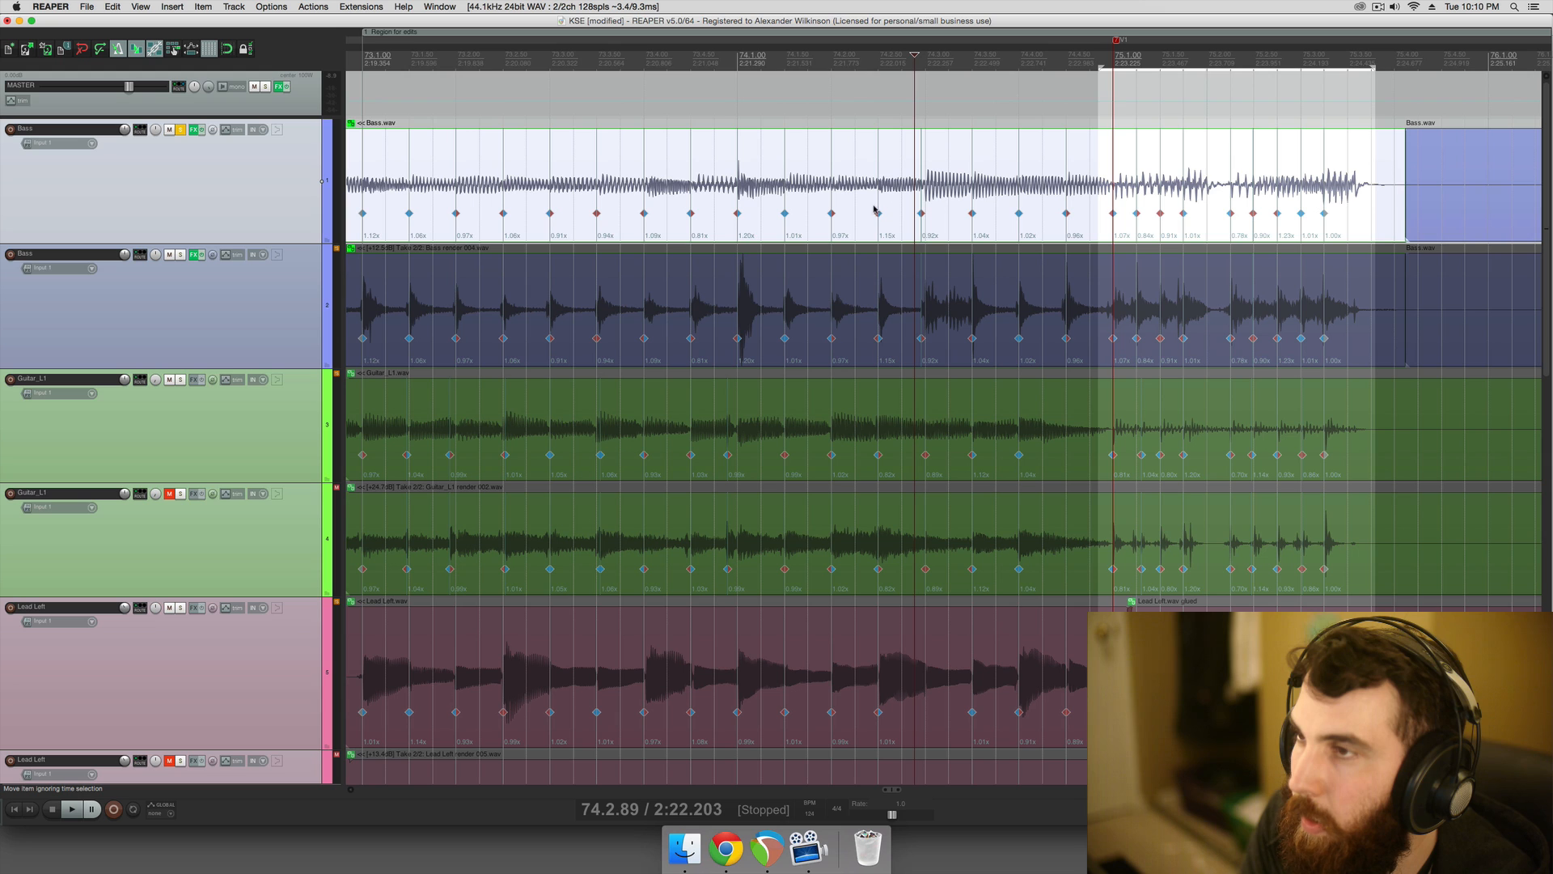
pyautogui.click(694, 189)
pyautogui.press('space')
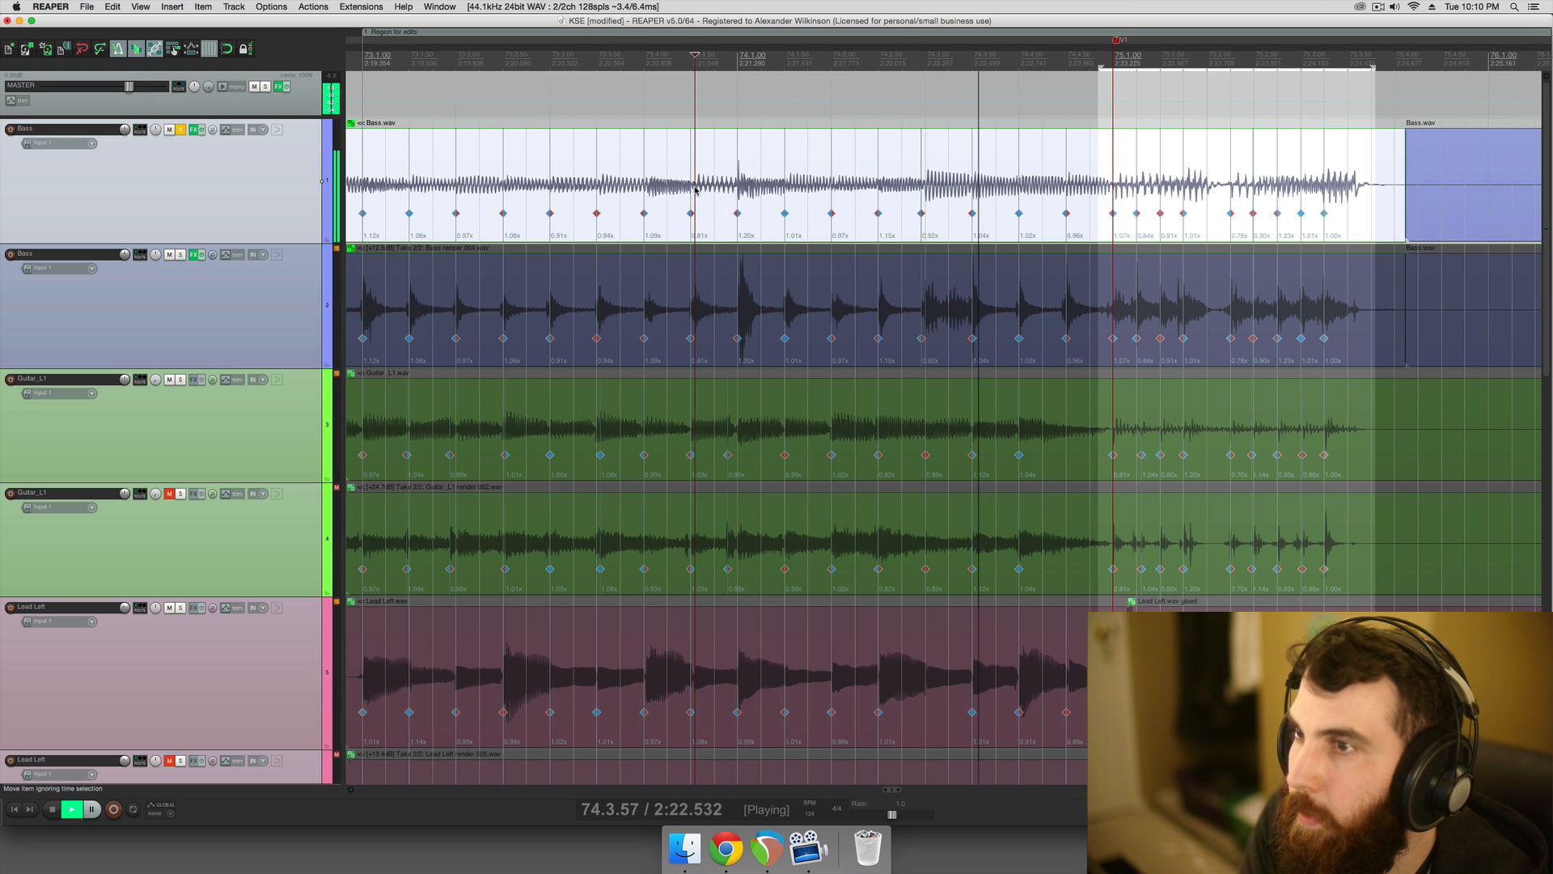
pyautogui.press('space')
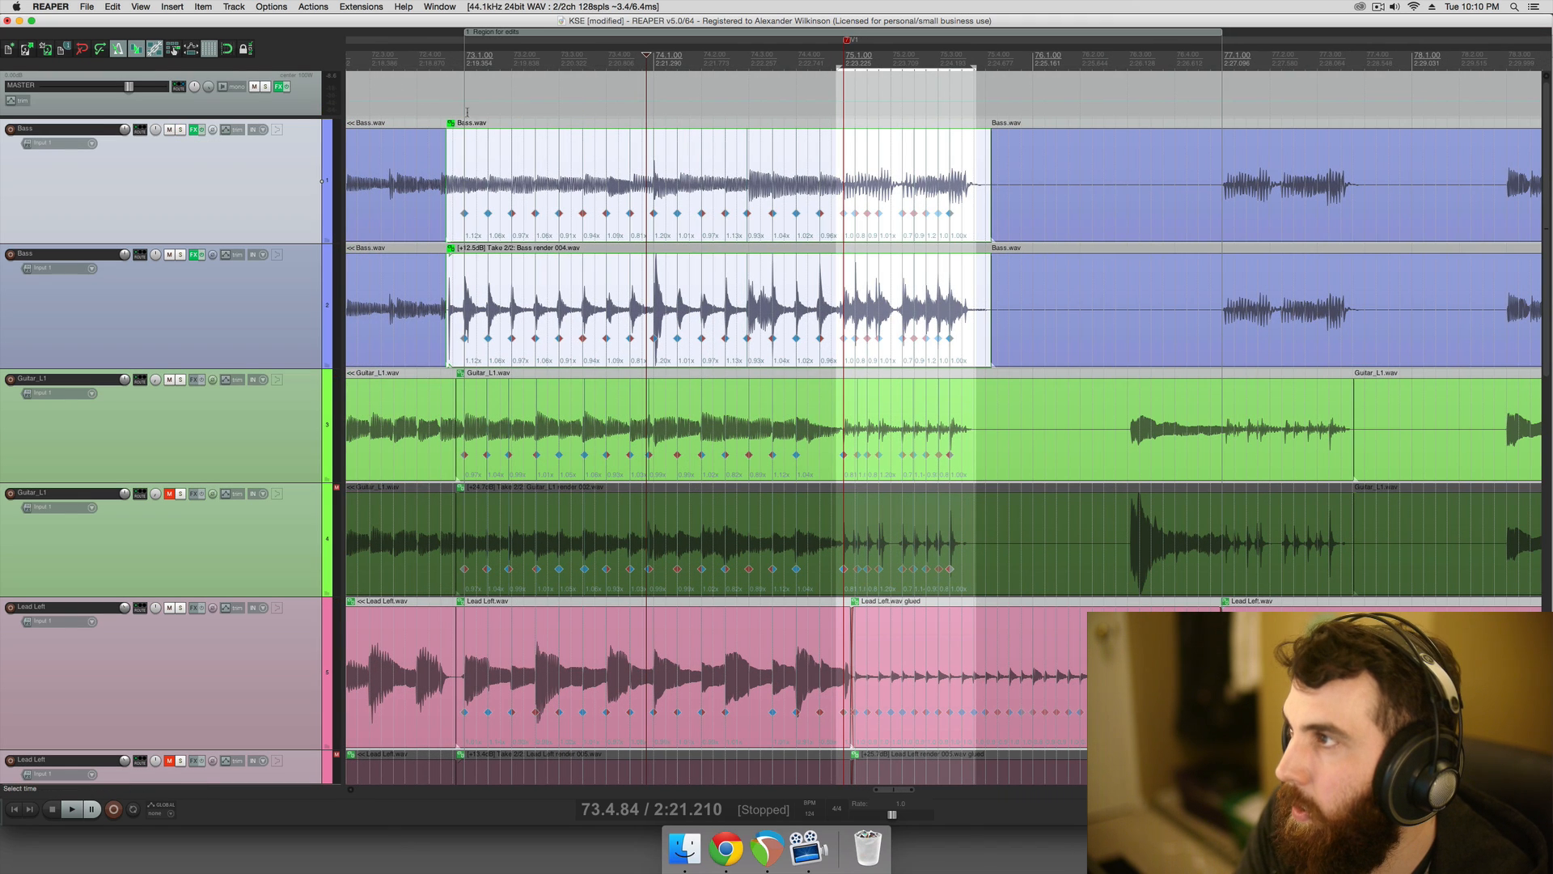
# - Mute the rendered Bass track, solo the original Bass, Guitar_L1 and Lead Left tracks, and play them from before bar 73
pyautogui.click(467, 112)
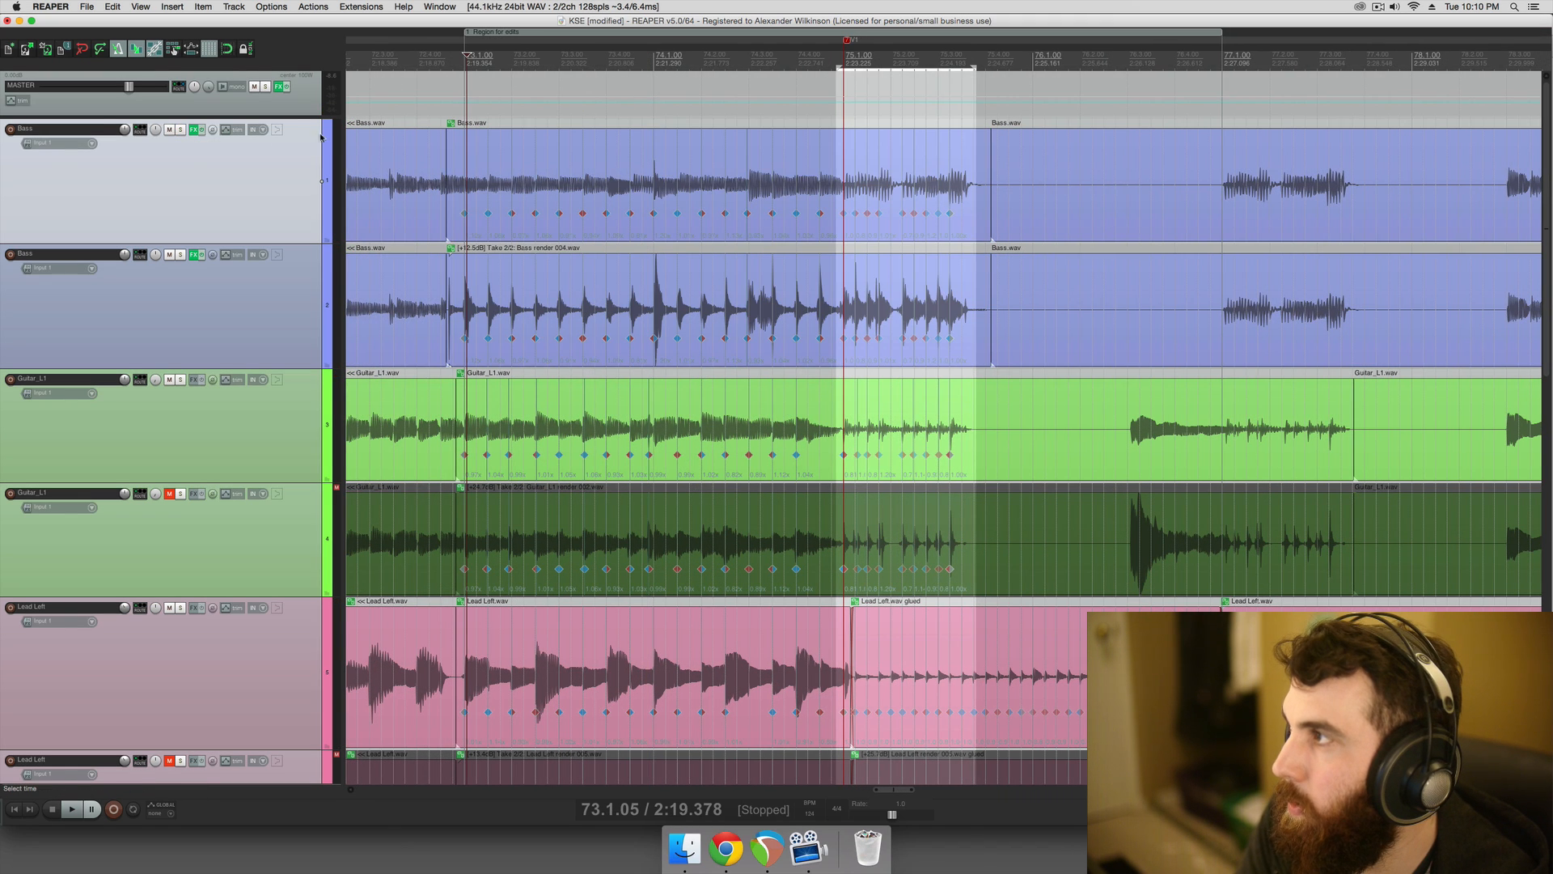
pyautogui.click(169, 254)
pyautogui.keyDown('super'); pyautogui.click(194, 634); pyautogui.keyUp('super')
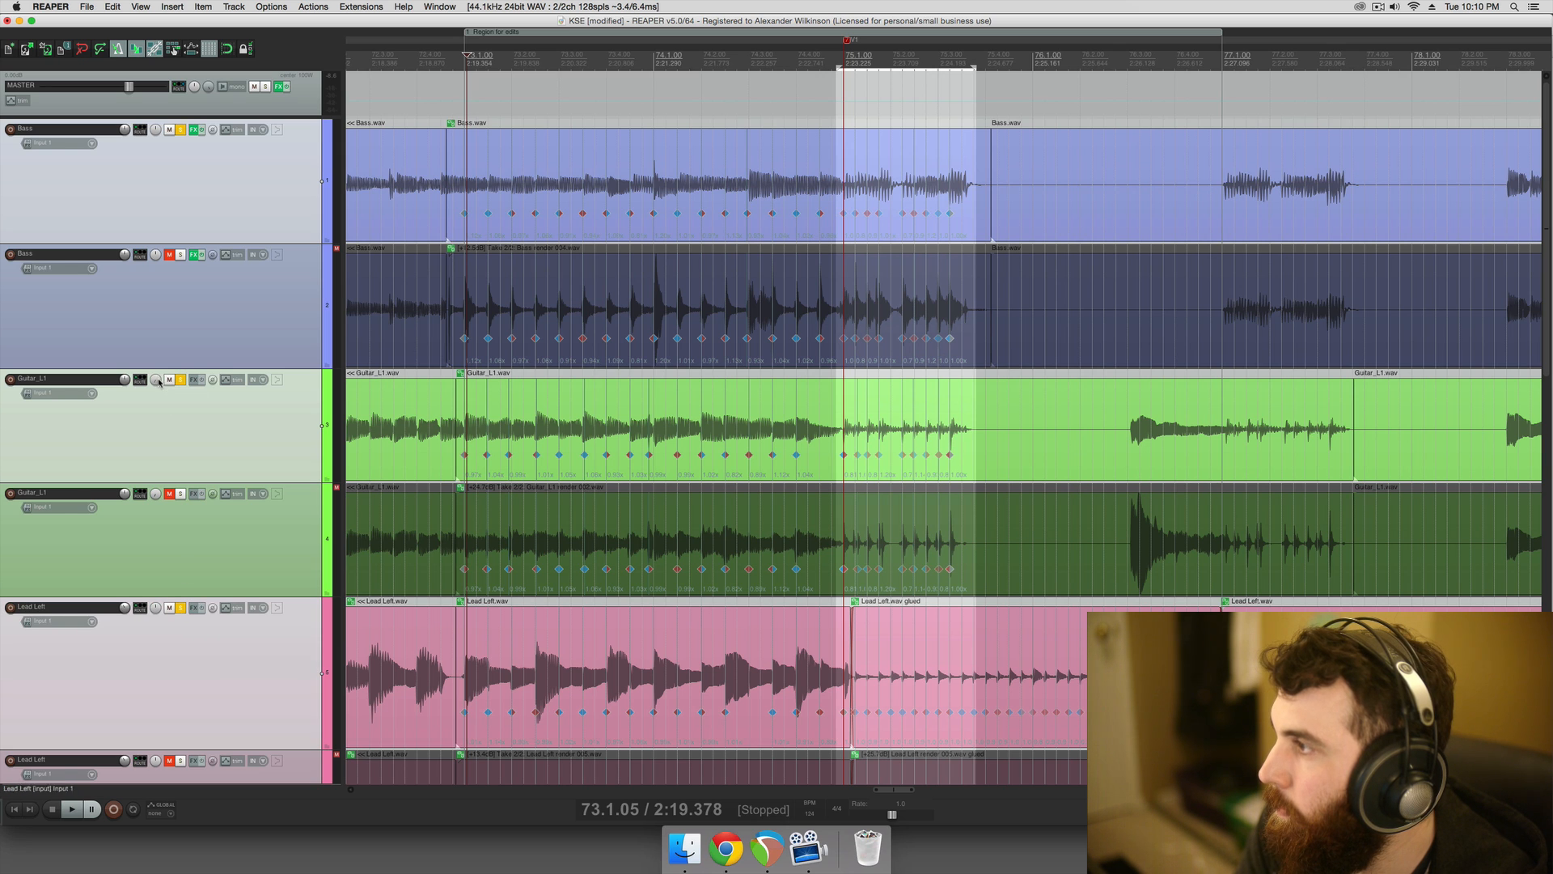
pyautogui.click(410, 366)
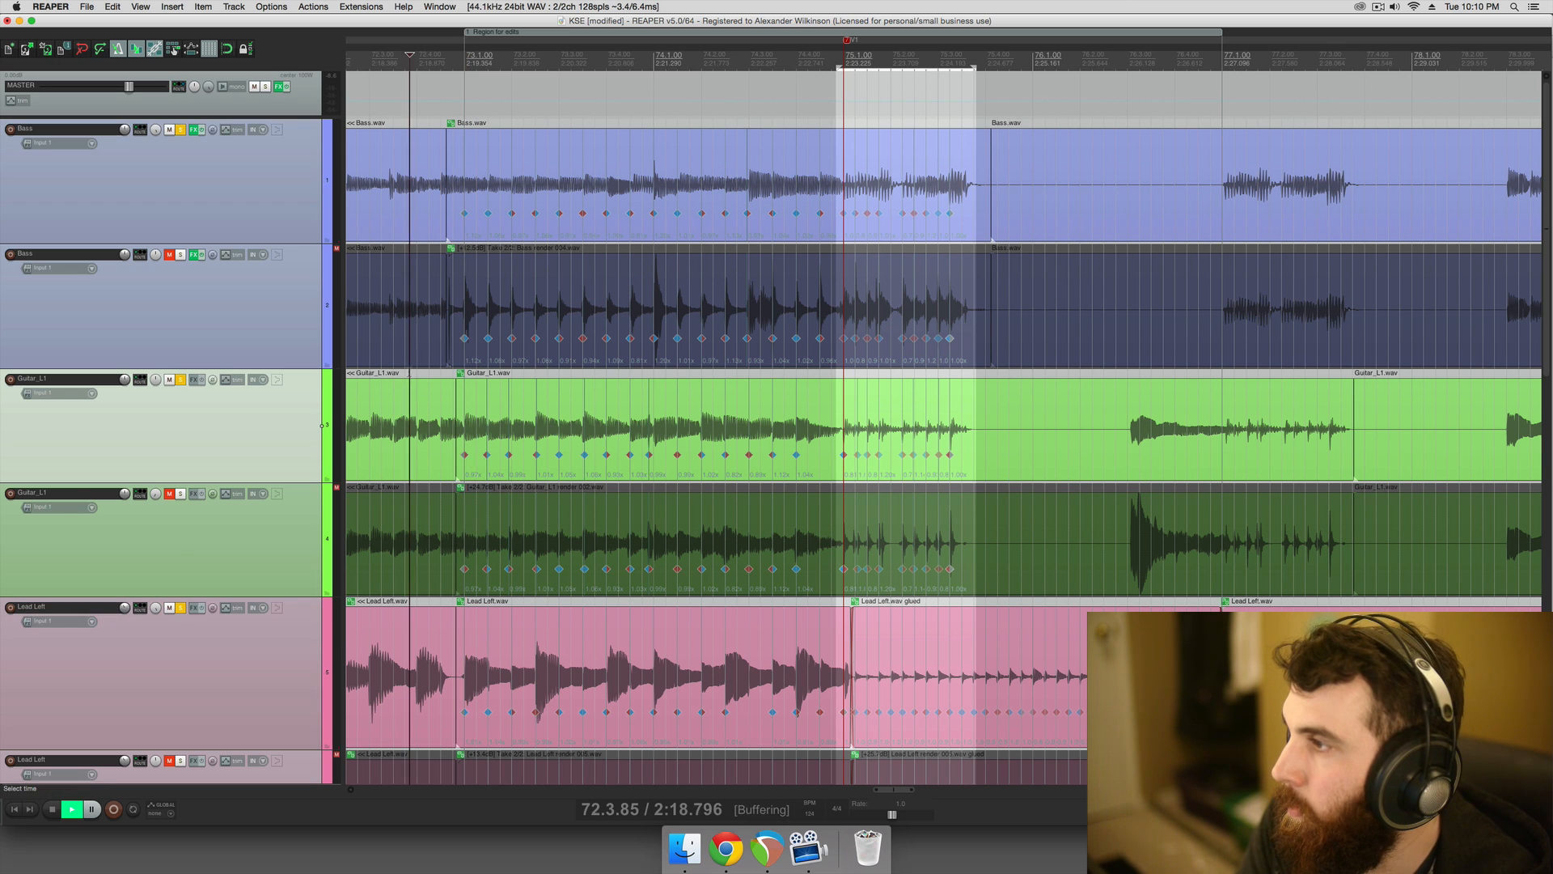
pyautogui.press('space')
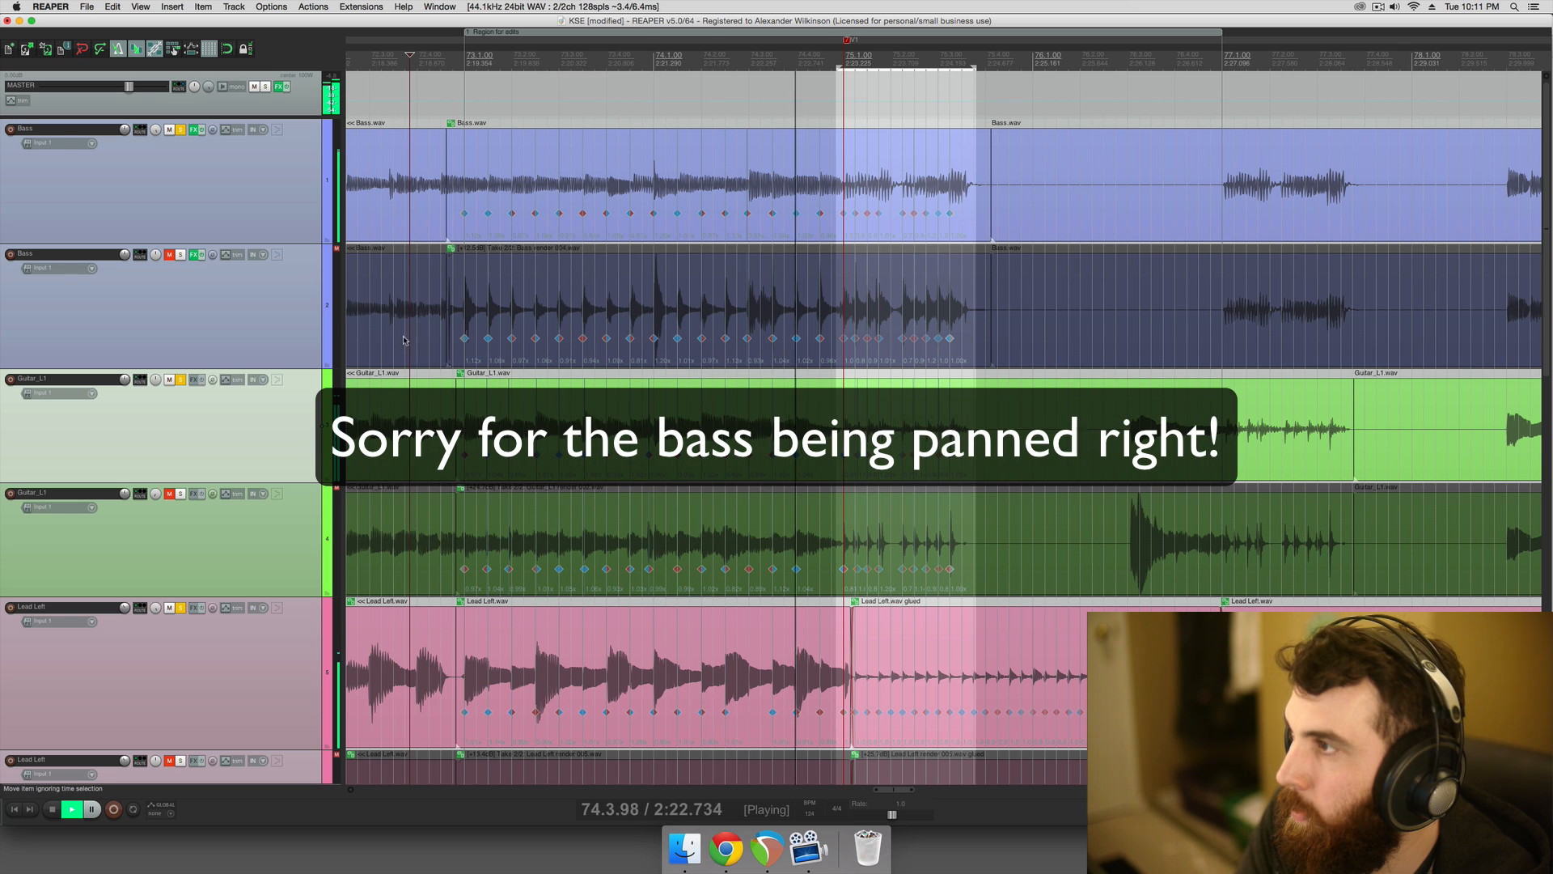
pyautogui.press('space')
# - Set the time selection from just before bar 73 to the end of bar 75 and listen to the soloed tracks together
pyautogui.moveTo(437, 372); pyautogui.dragTo(999, 373)
pyautogui.press('space')
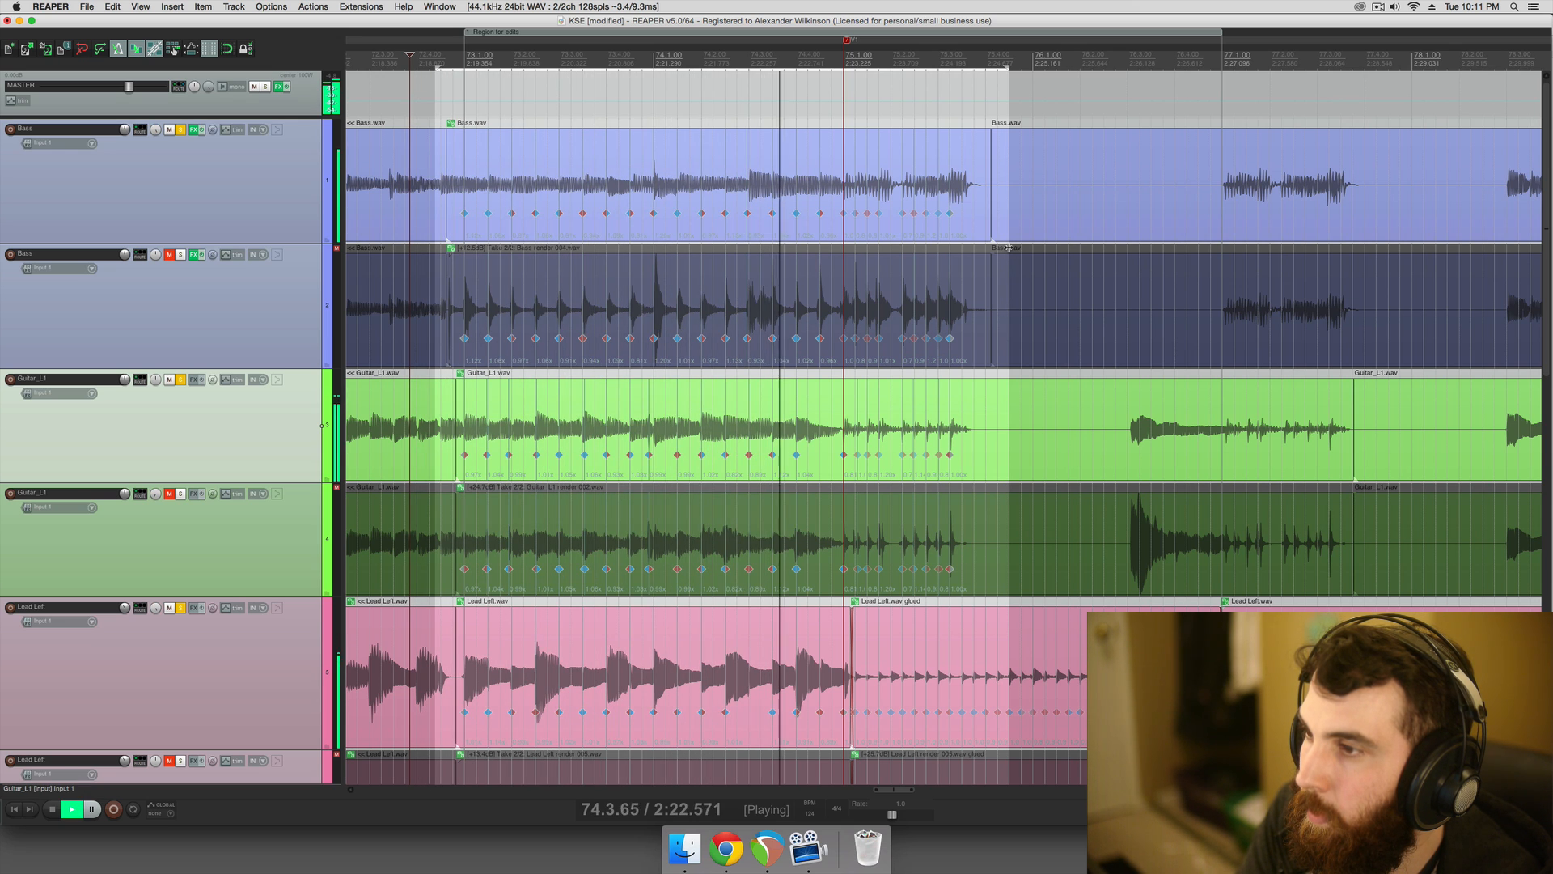
pyautogui.press('space')
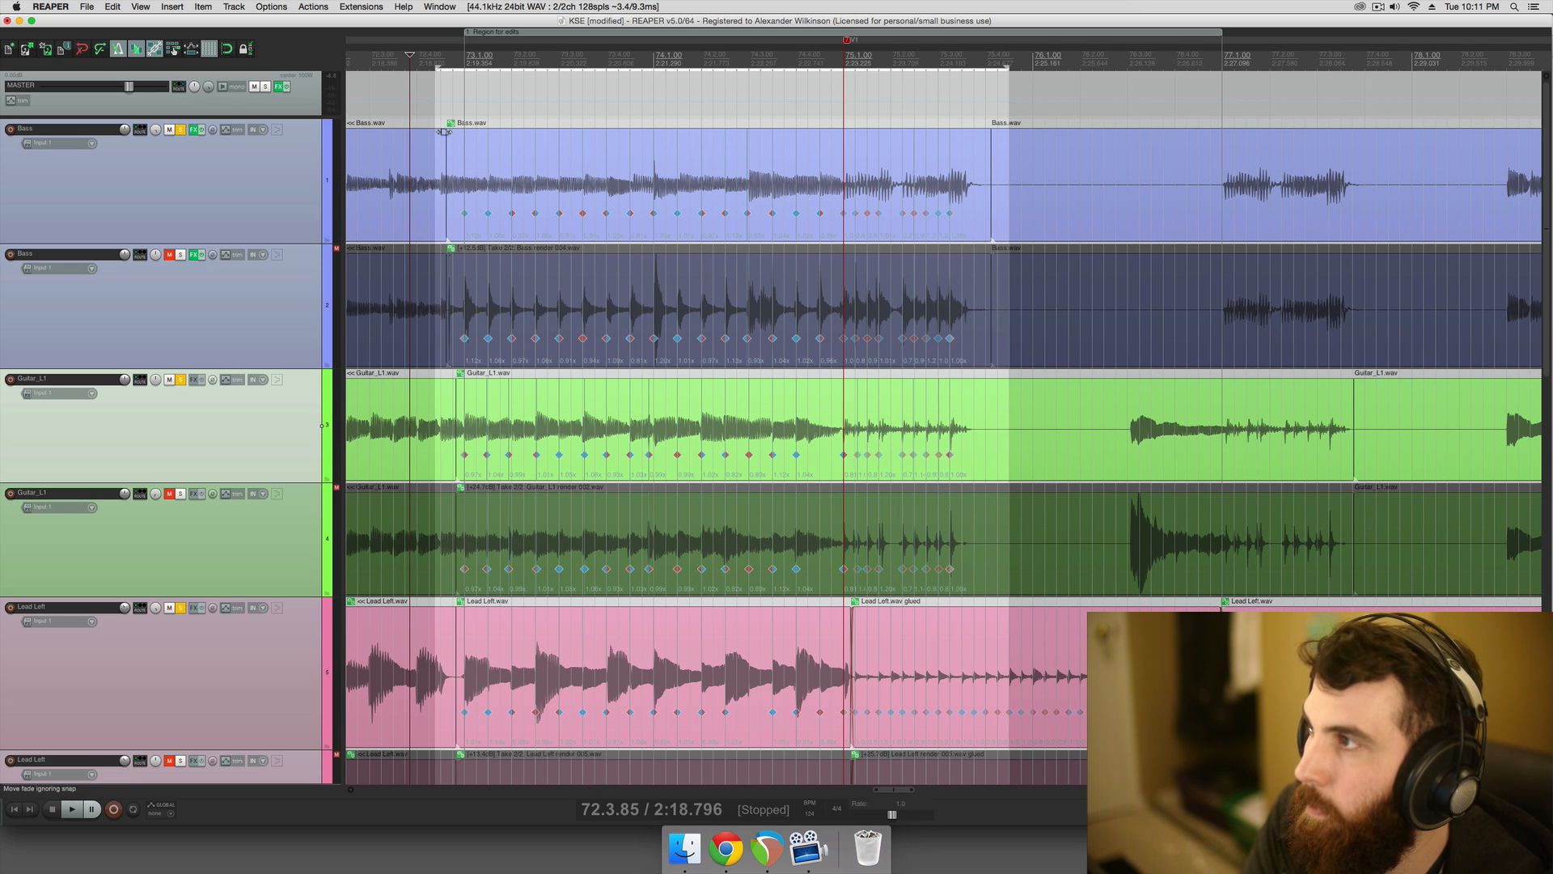
# - Remove the stretch markers within the time selection from the Bass, Guitar_L1 and Lead Left items, play the unedited timing, and undo the removal
pyautogui.moveTo(440, 121); pyautogui.dragTo(934, 686)
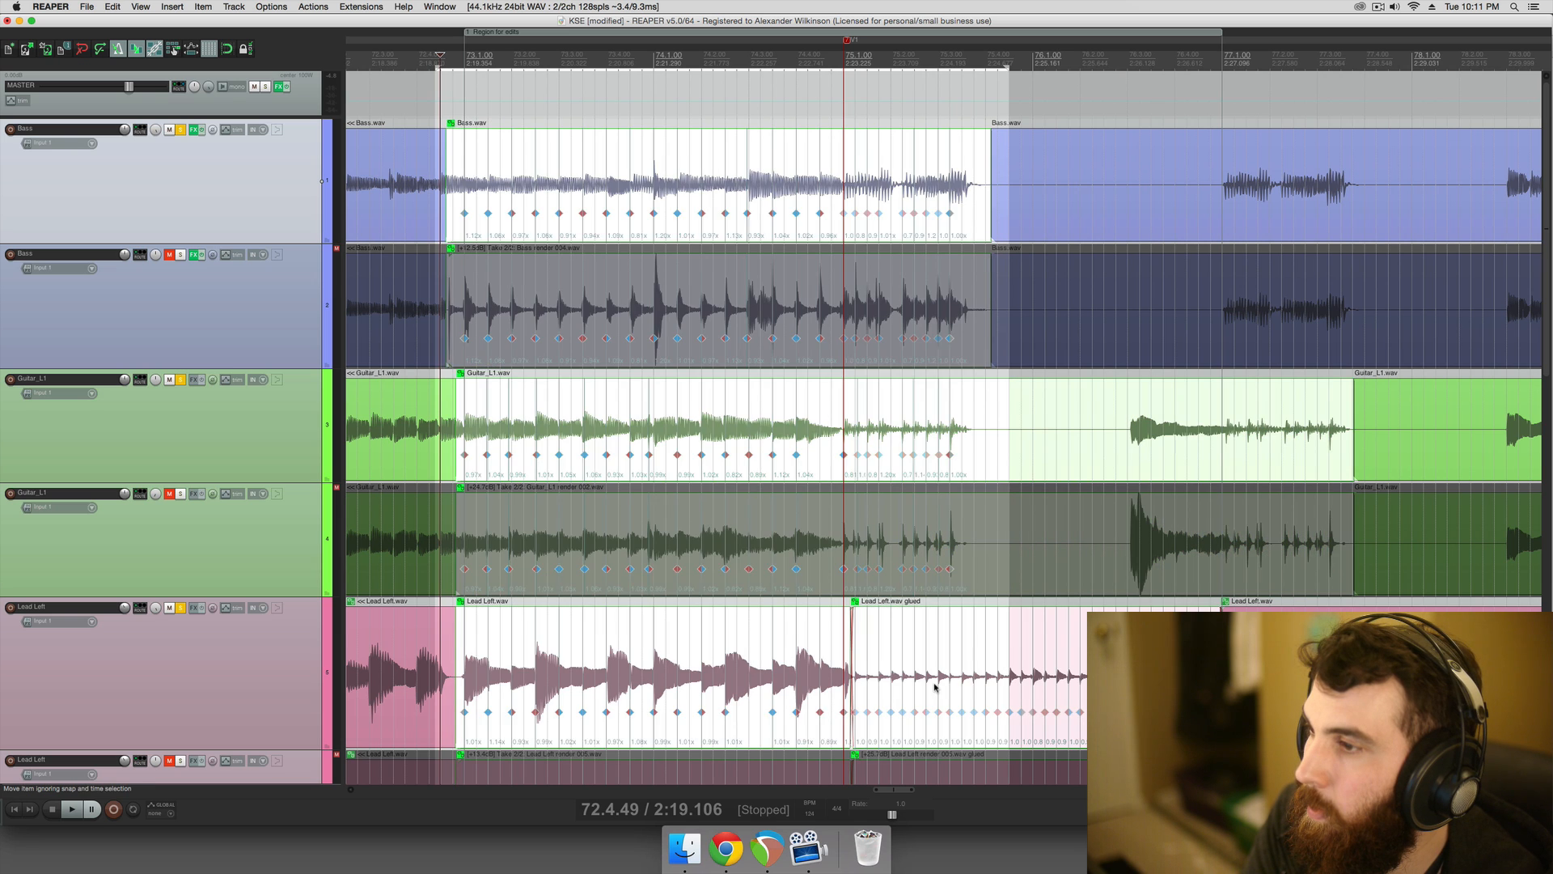
pyautogui.press('space')
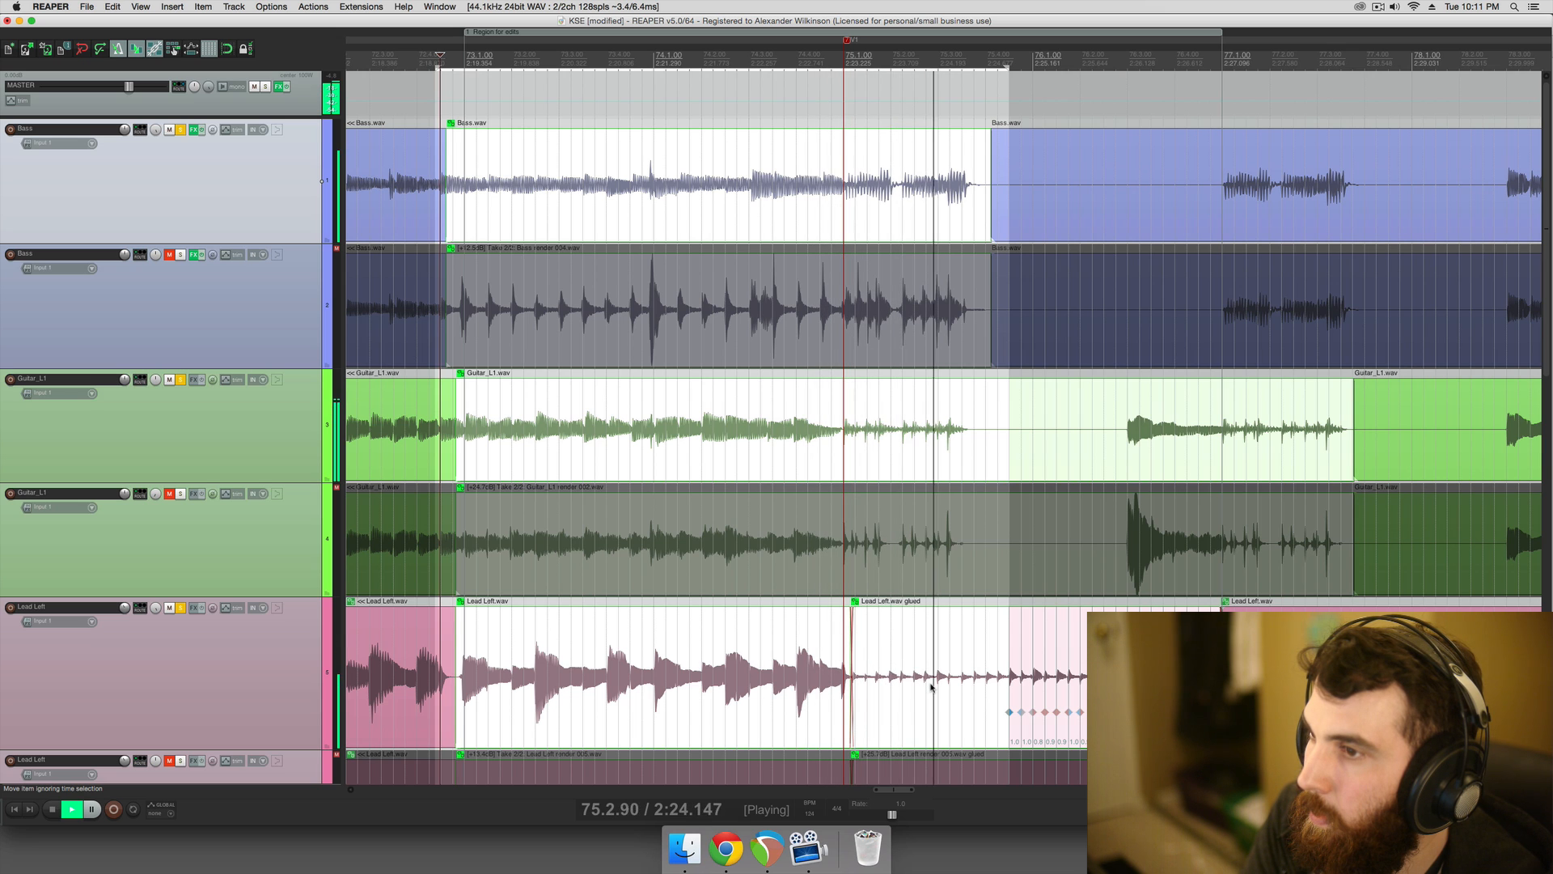
pyautogui.press('space')
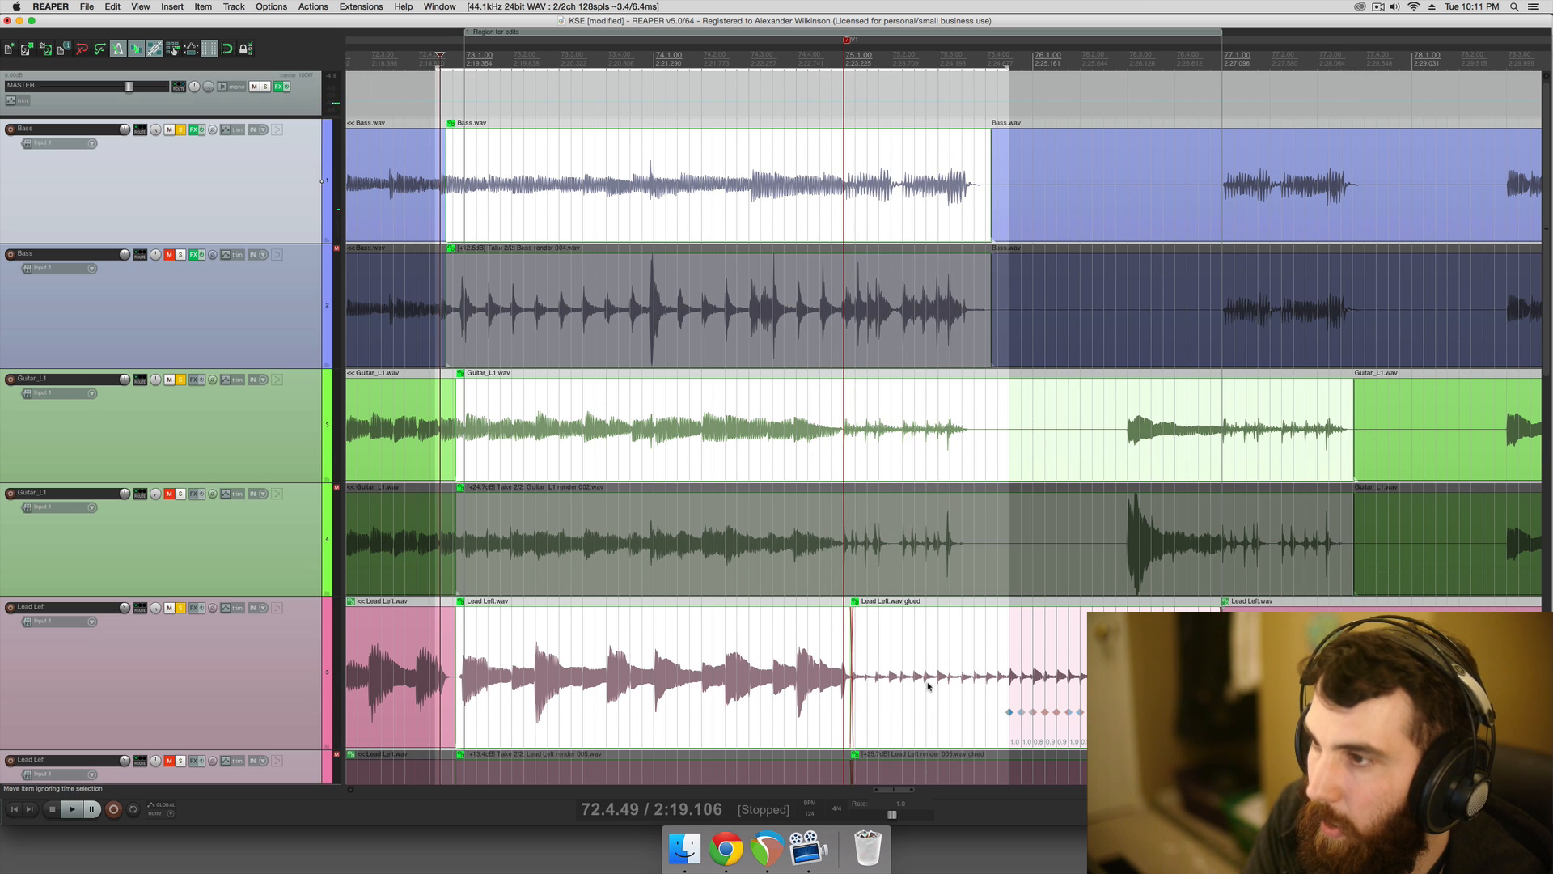
pyautogui.press('super+z')
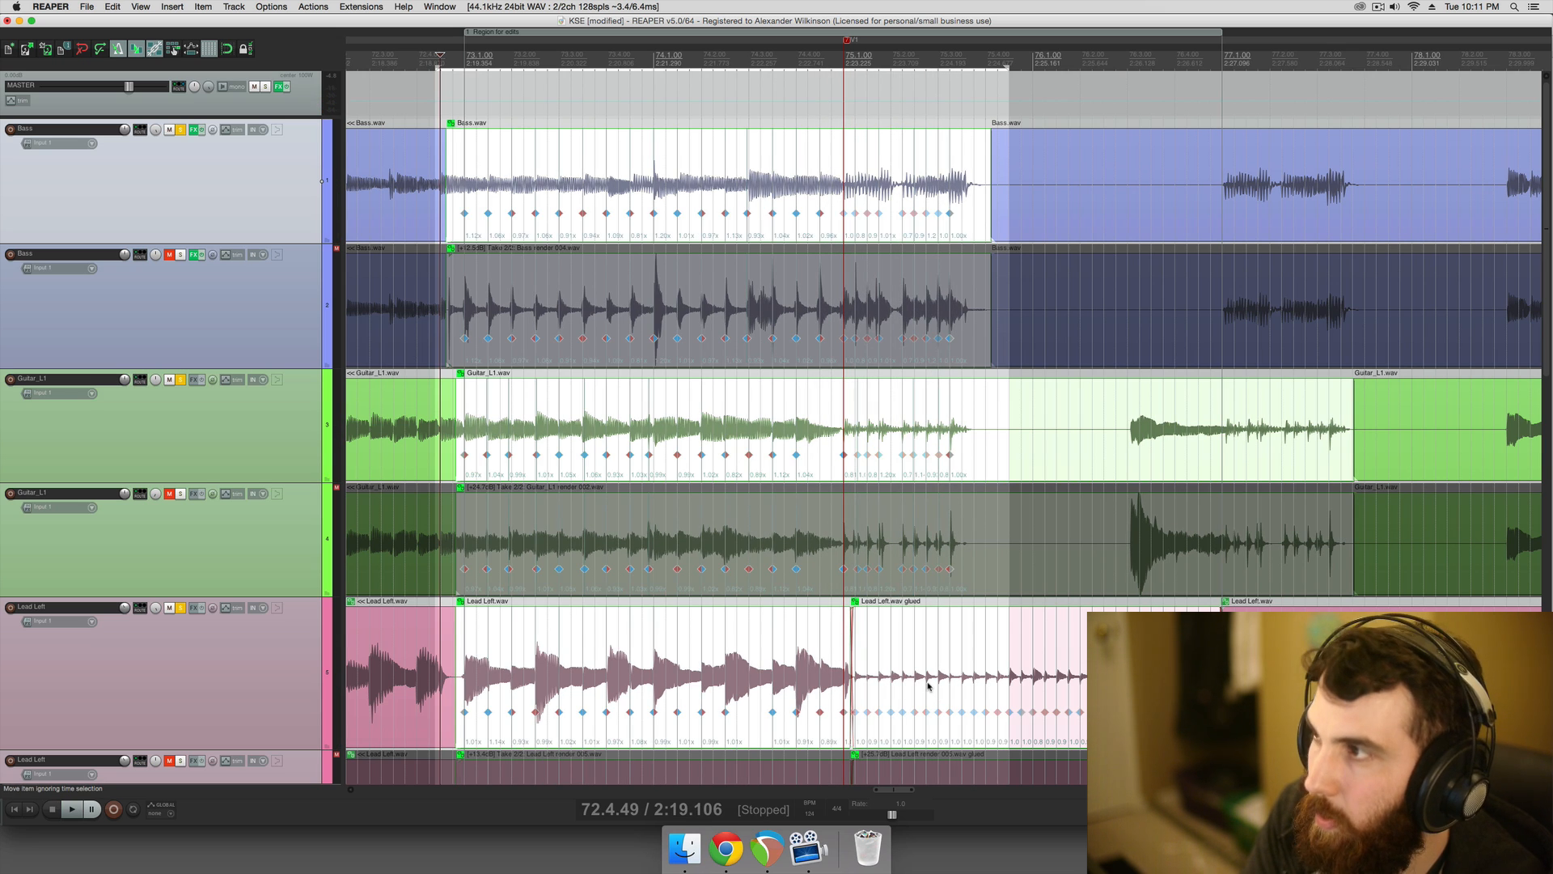
# - Play the soloed Bass, Guitar_L1 and Lead Left tracks with their edited timing from just before bar 73
pyautogui.press('space')
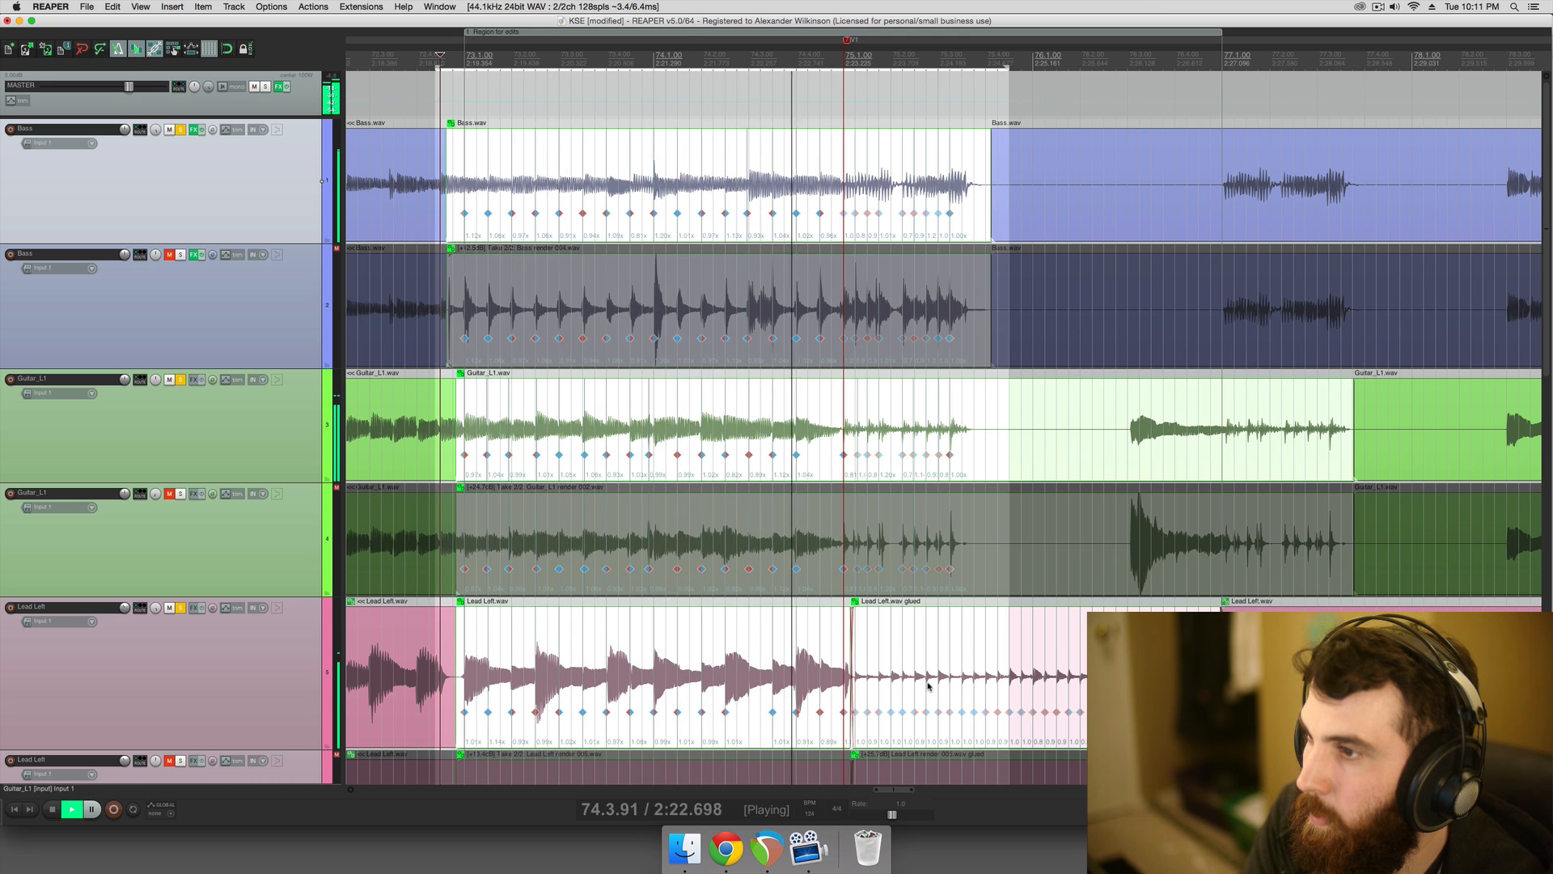
pyautogui.press('space')
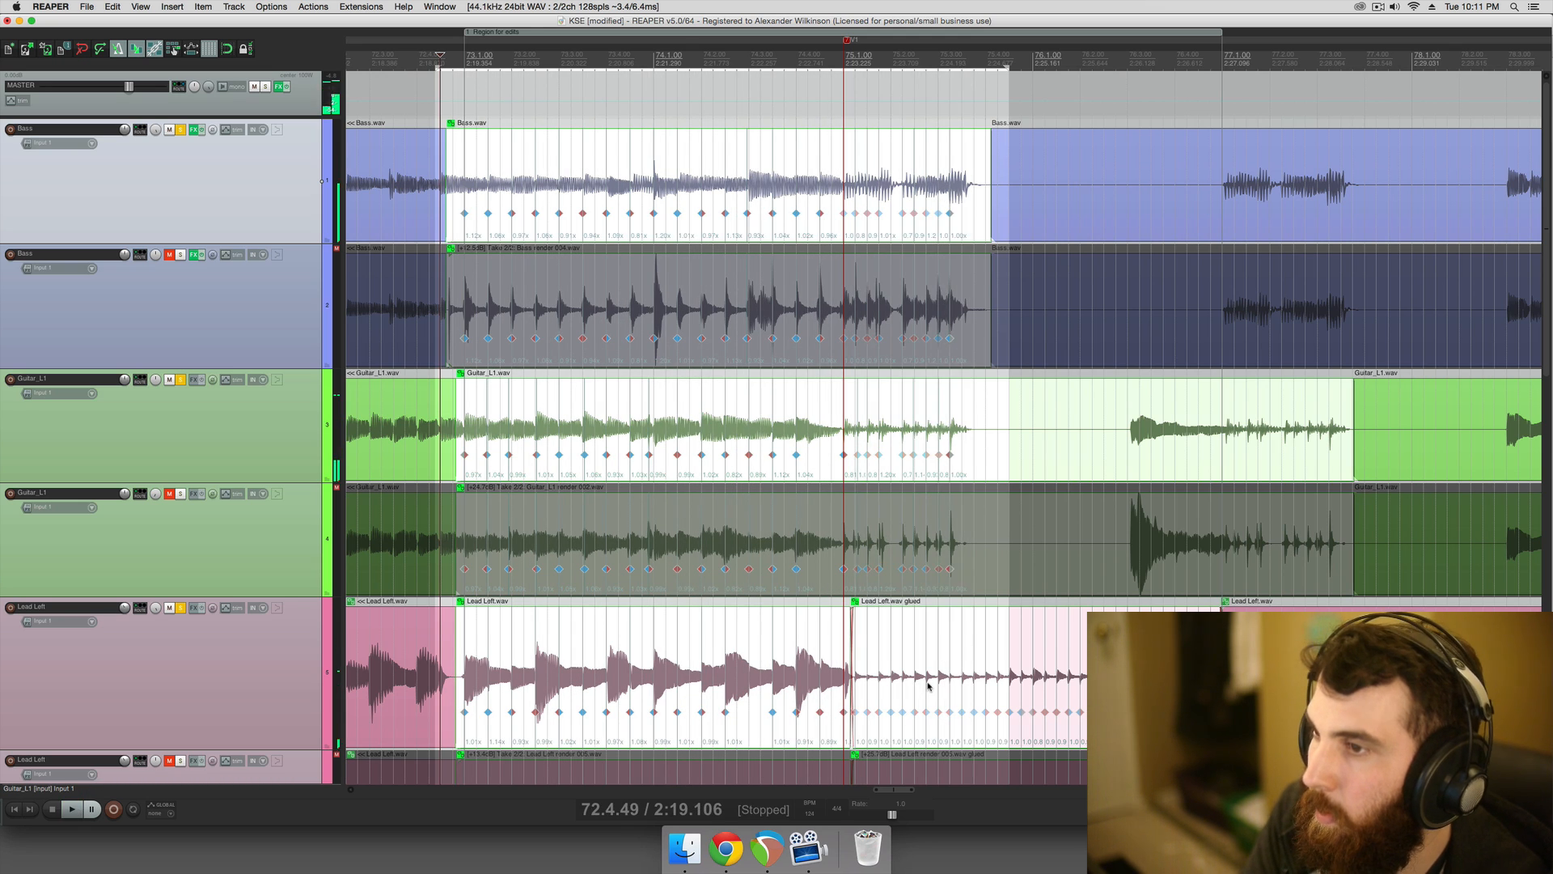
pyautogui.click(936, 607)
pyautogui.scroll(-2, 937, 603)
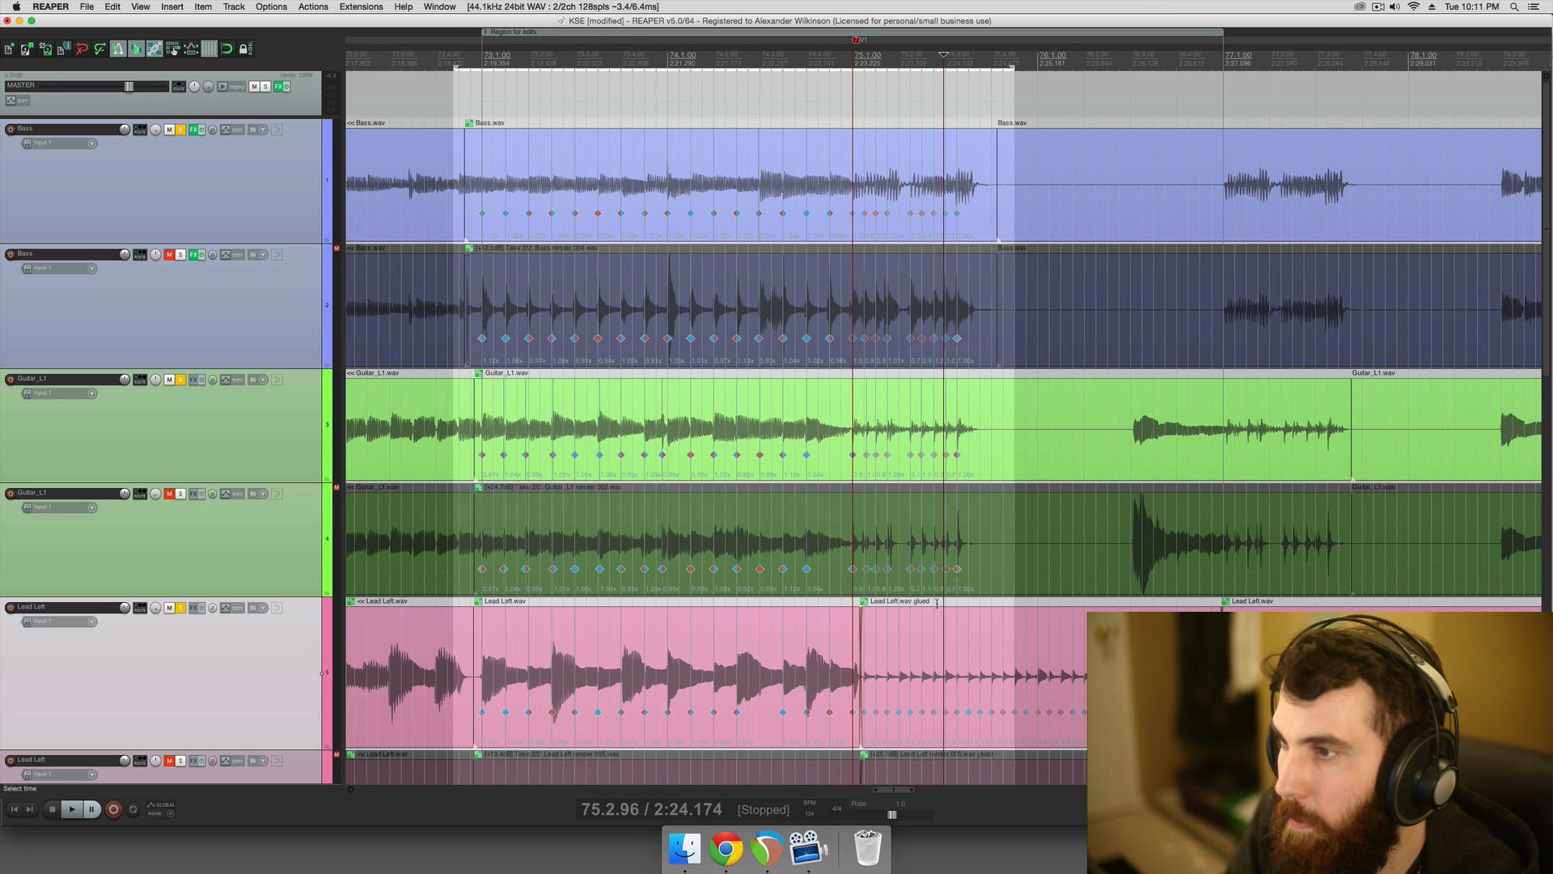
# - Unsolo the Bass, Guitar_L1 and Lead Left tracks and play the edited section in the full mix from 72.3.97
pyautogui.click(519, 601)
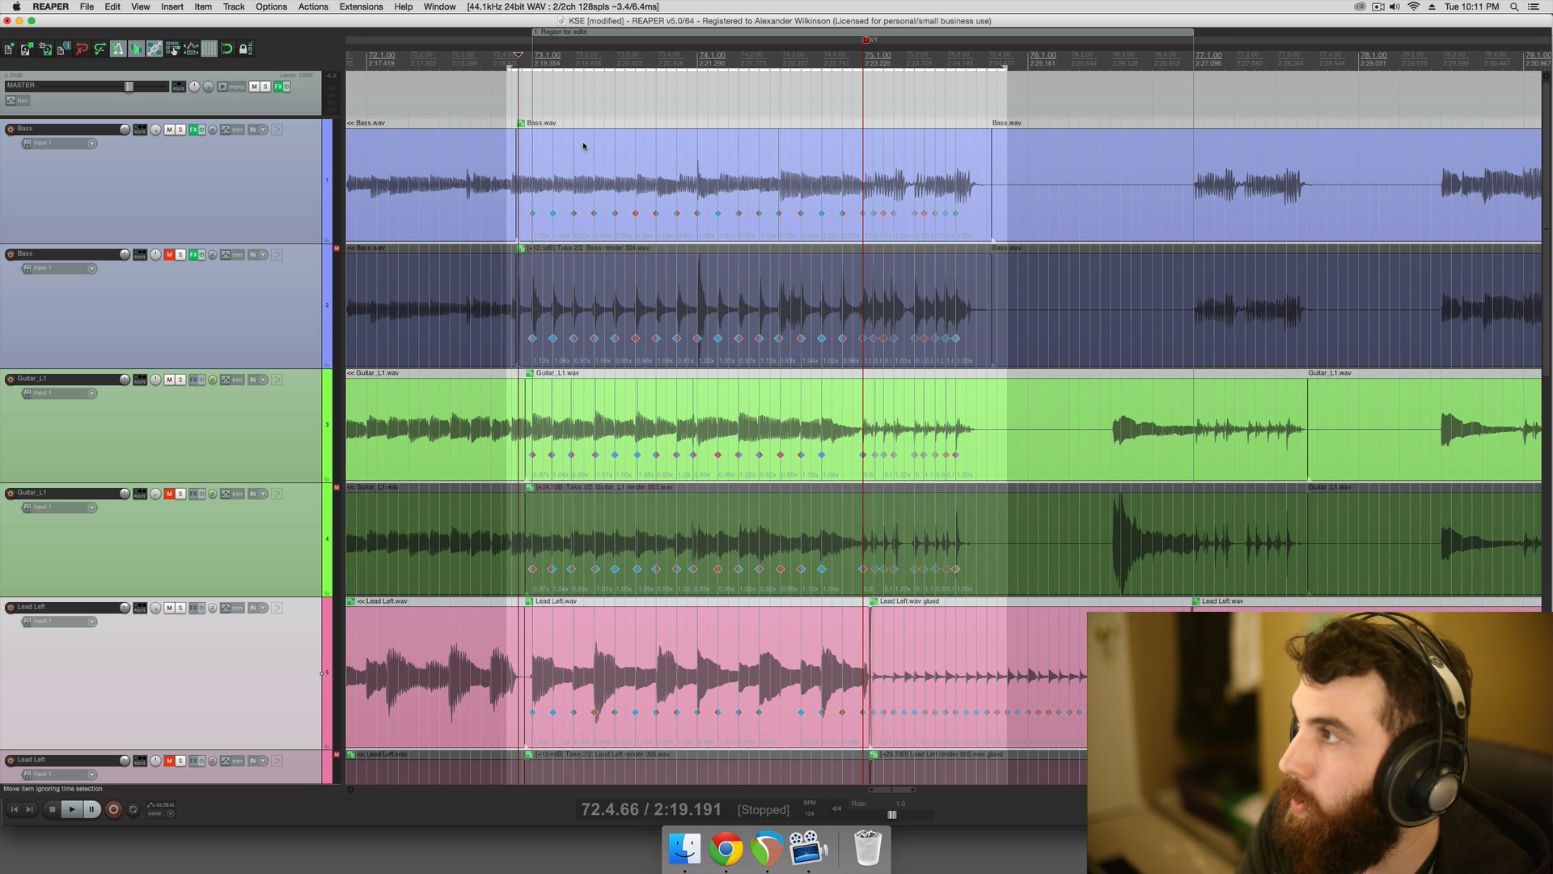
pyautogui.click(489, 113)
pyautogui.press('space')
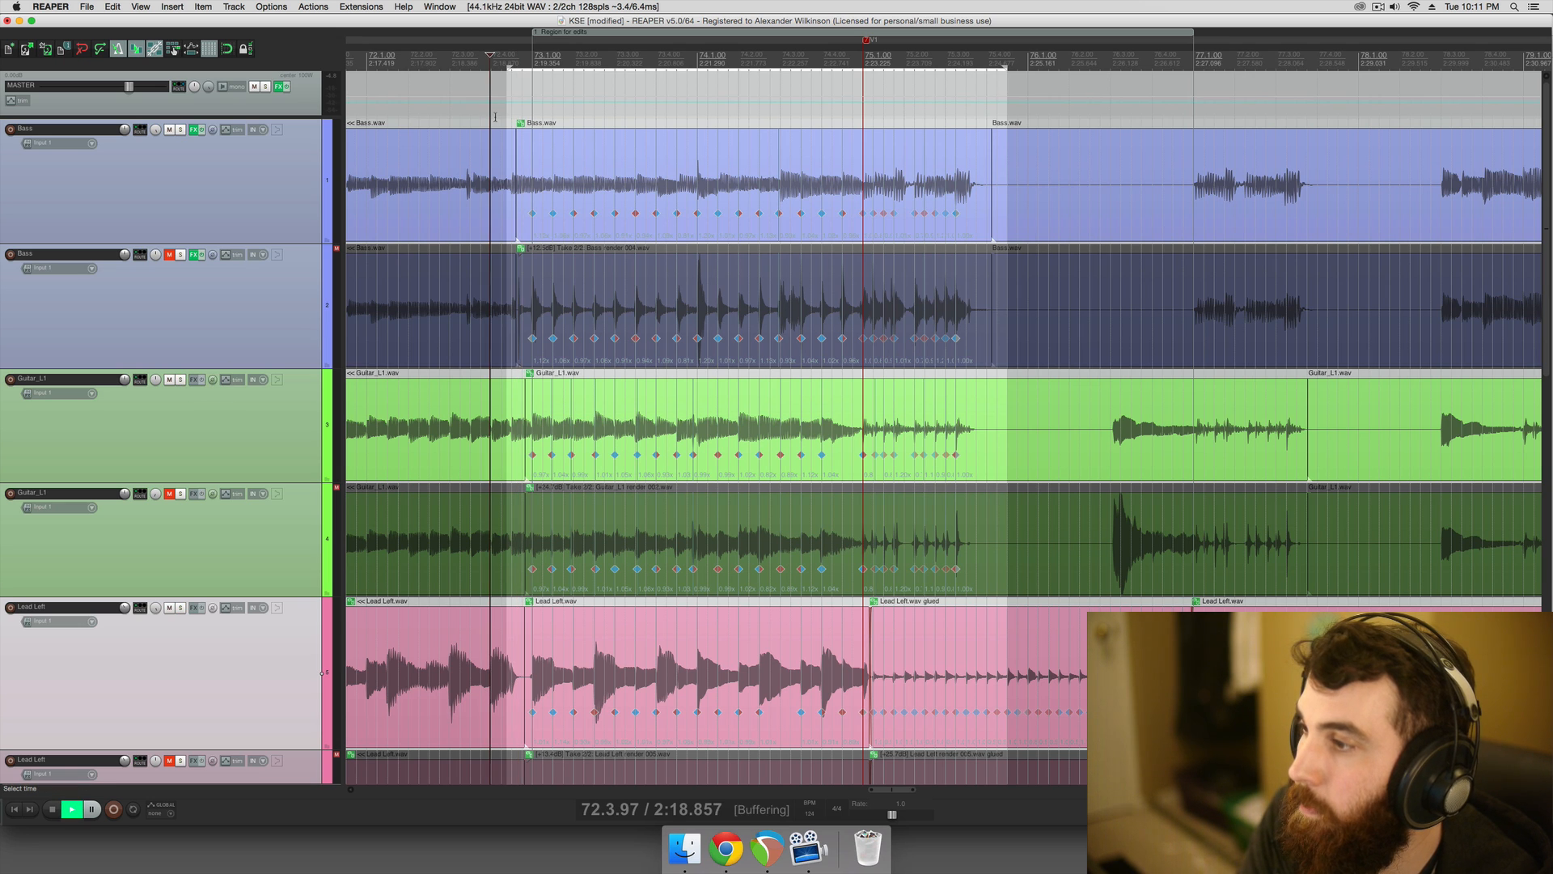
pyautogui.moveTo(555, 138); pyautogui.dragTo(995, 665)
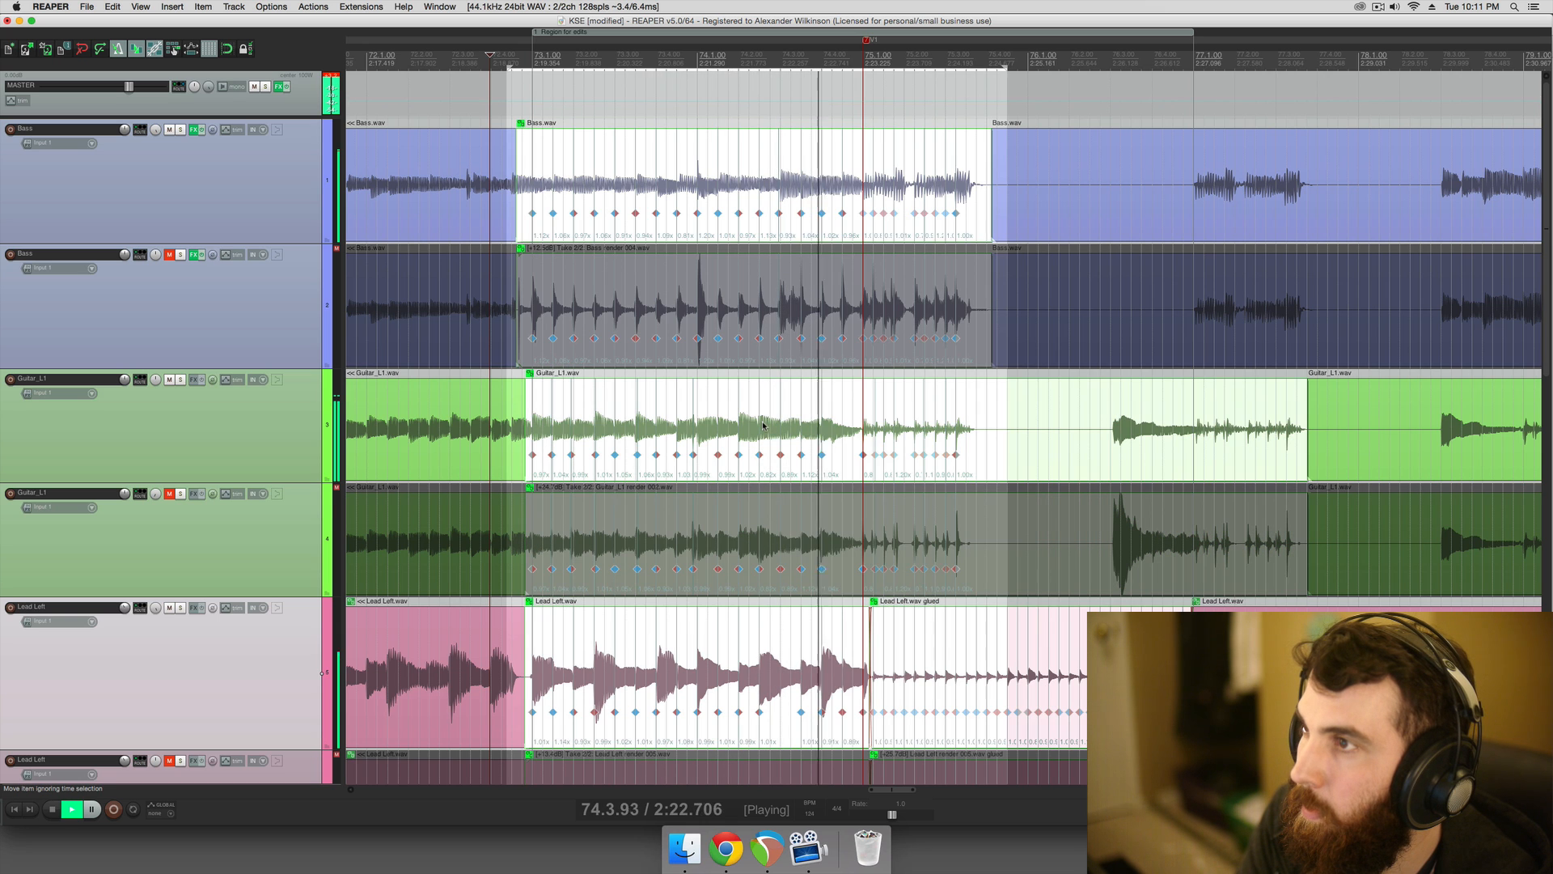
pyautogui.press('space')
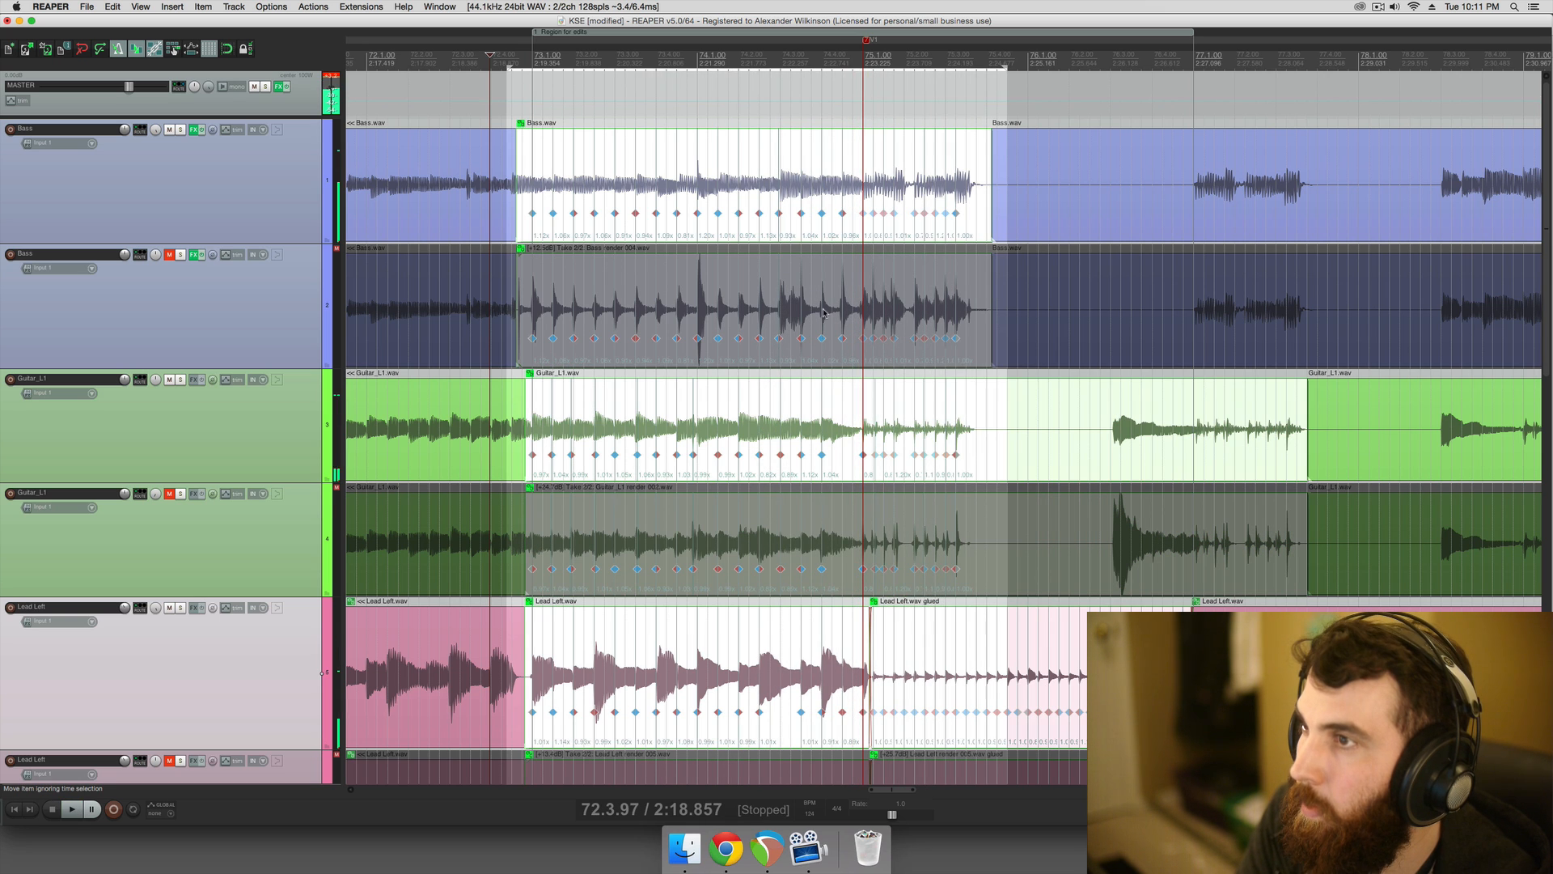
# - Set the time selection from late bar 74 to about bar 76 and play the edited ending from 74.4.55
pyautogui.click(851, 120)
pyautogui.moveTo(826, 118); pyautogui.dragTo(1043, 120)
pyautogui.click(844, 115)
pyautogui.press('space')
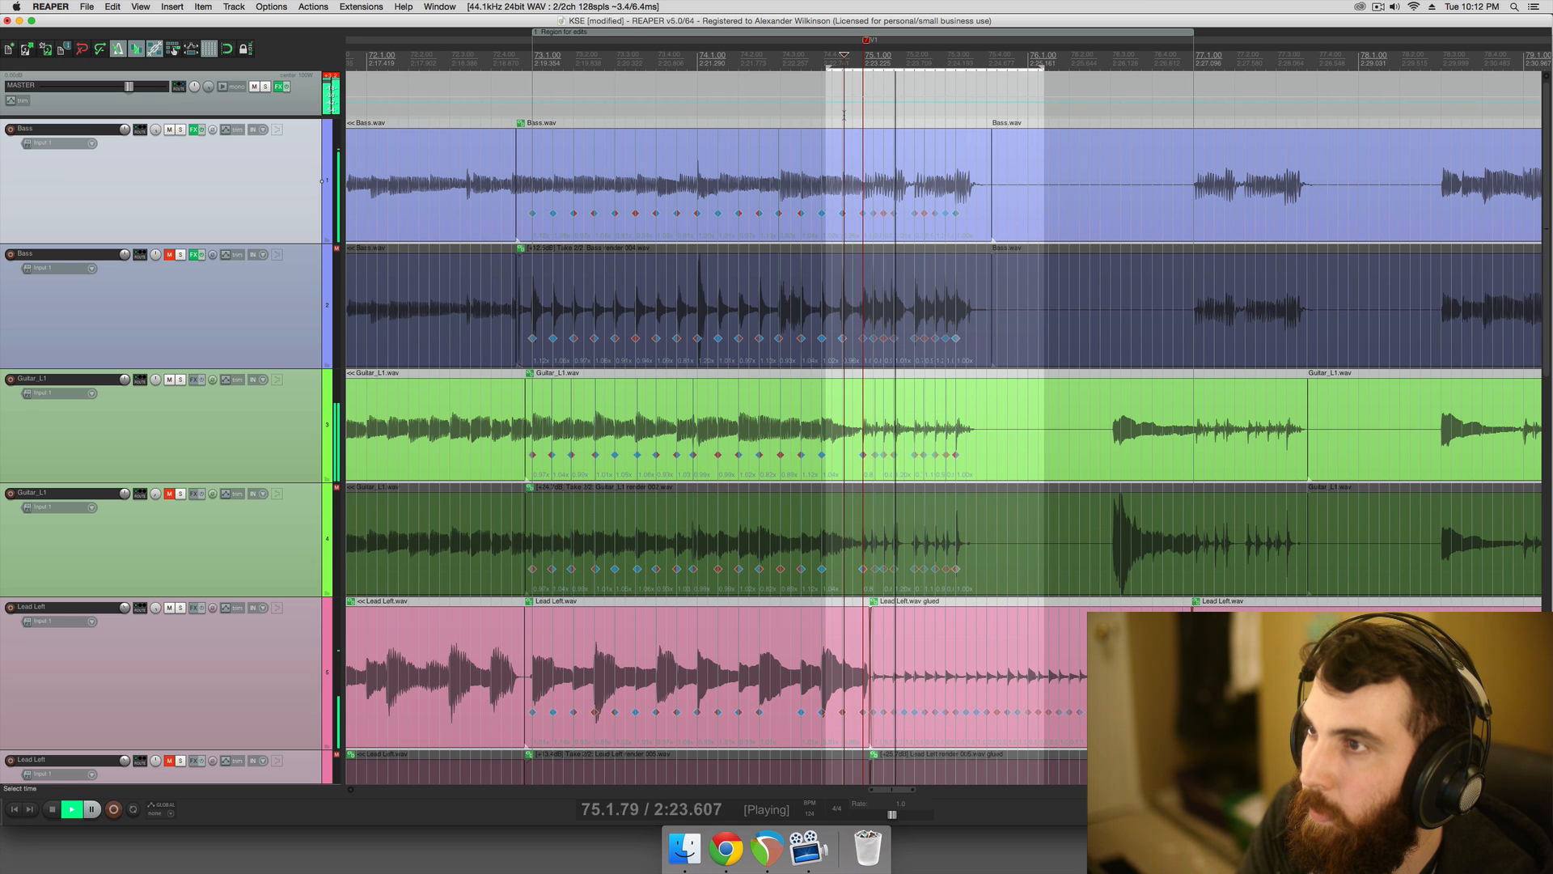
pyautogui.press('space')
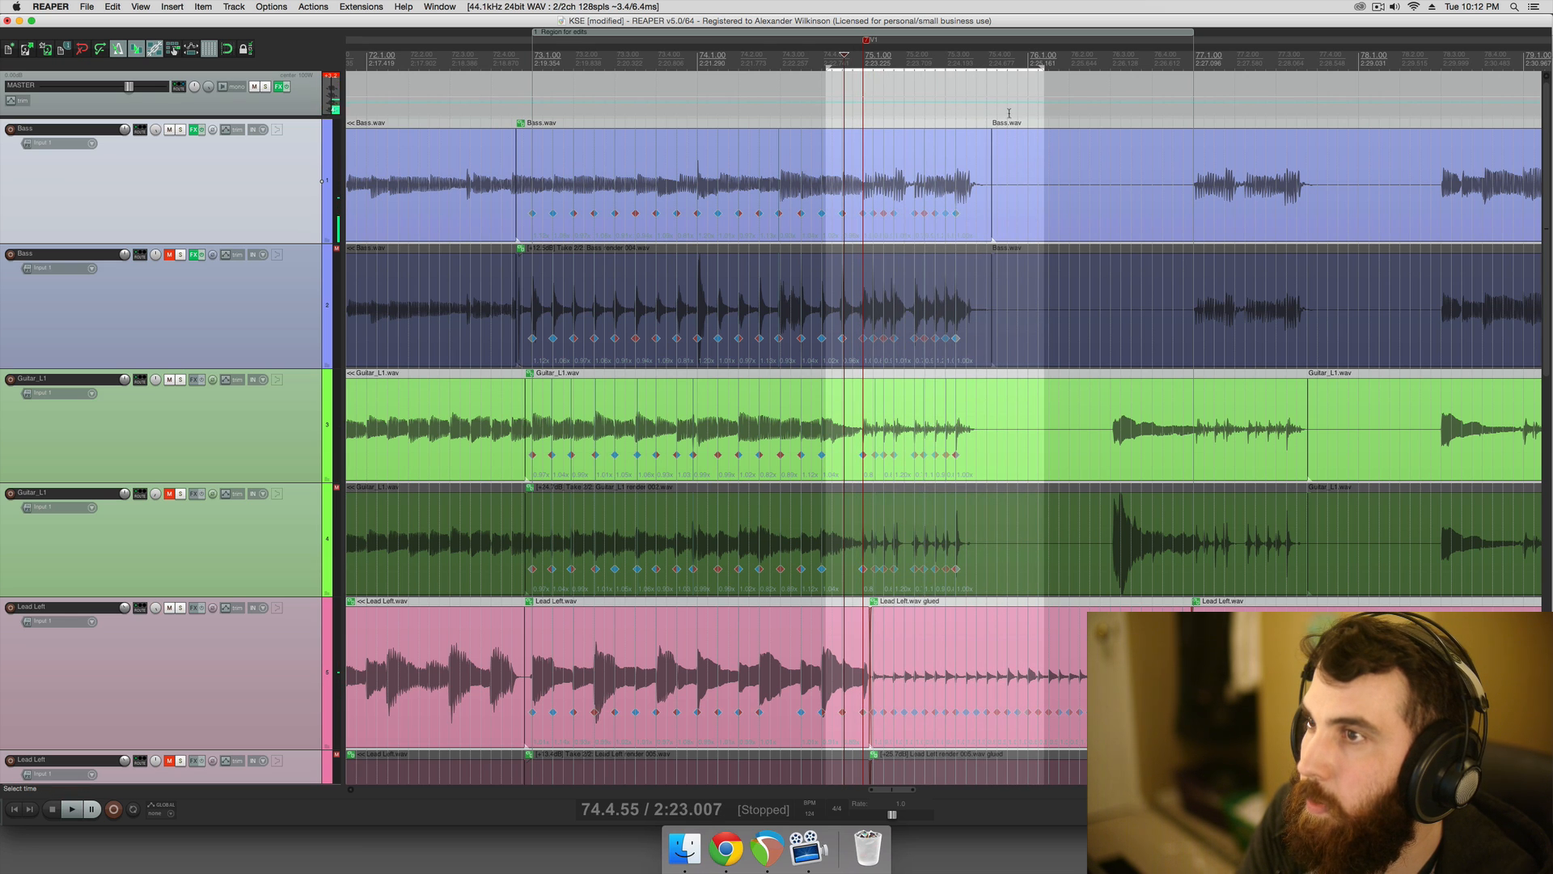
# - Extend the time selection back to just before bar 73, remove the stretch markers within it from all selected items, and play the unedited timing
pyautogui.moveTo(1009, 113); pyautogui.dragTo(508, 115)
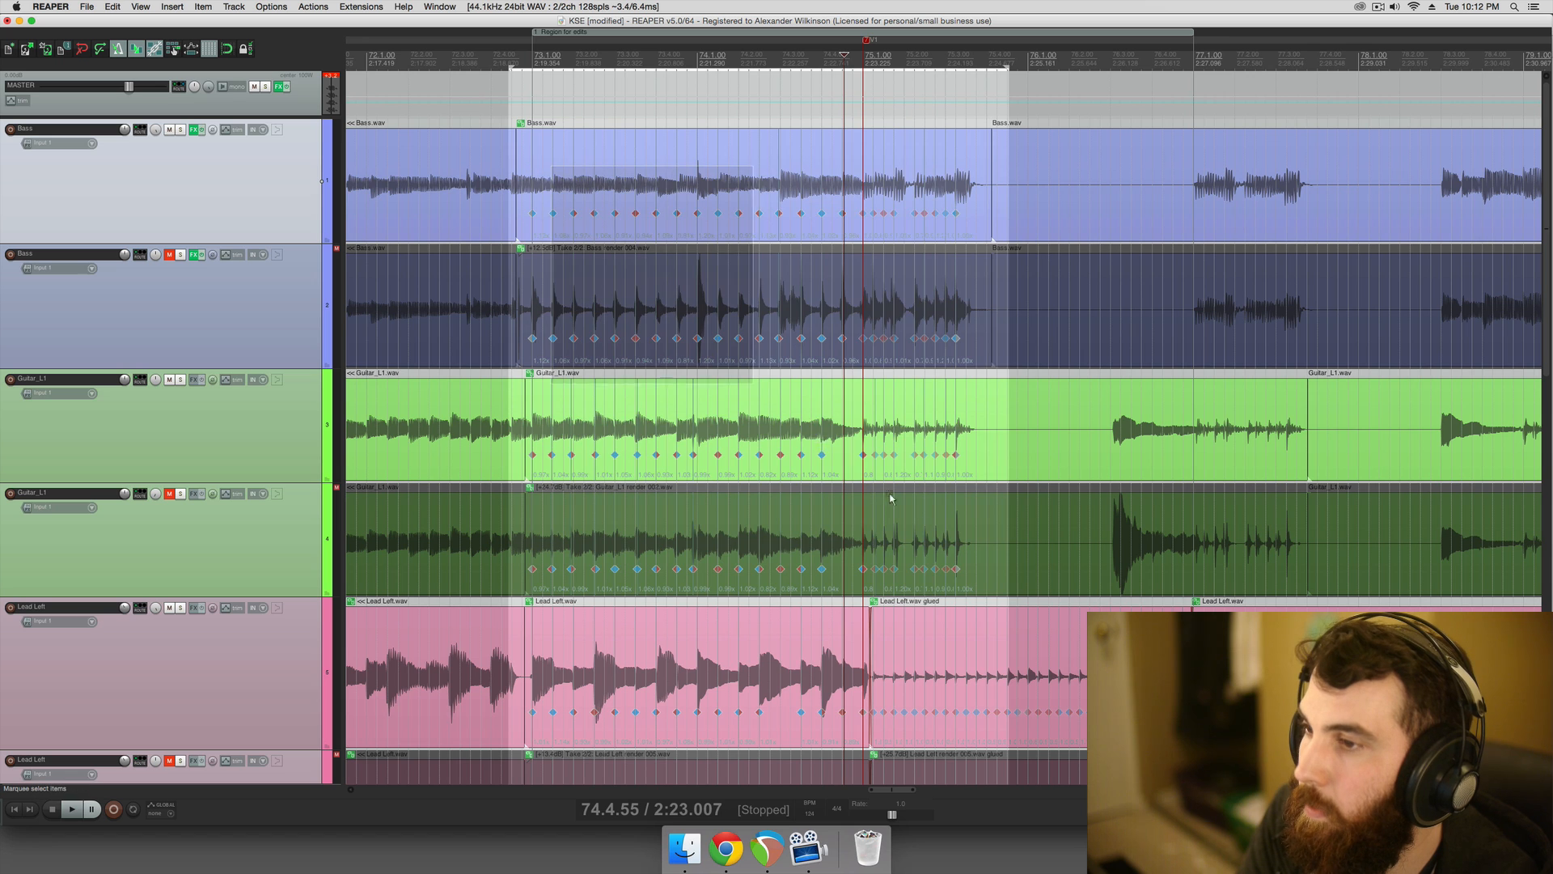
pyautogui.moveTo(890, 498); pyautogui.dragTo(1032, 695)
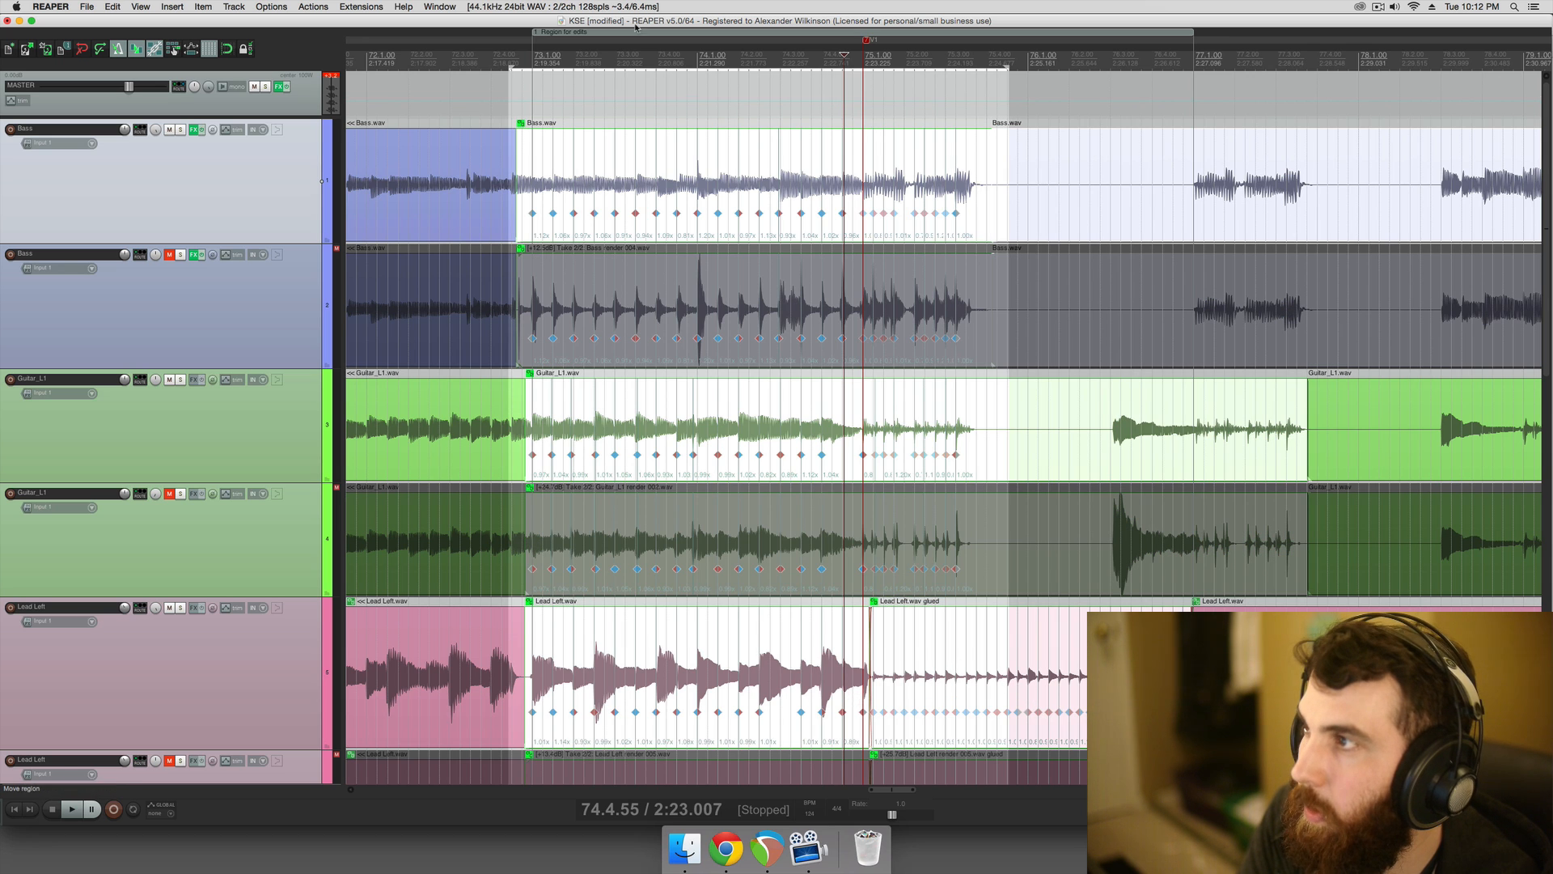
pyautogui.press('Delete')
pyautogui.click(514, 113)
pyautogui.press('space')
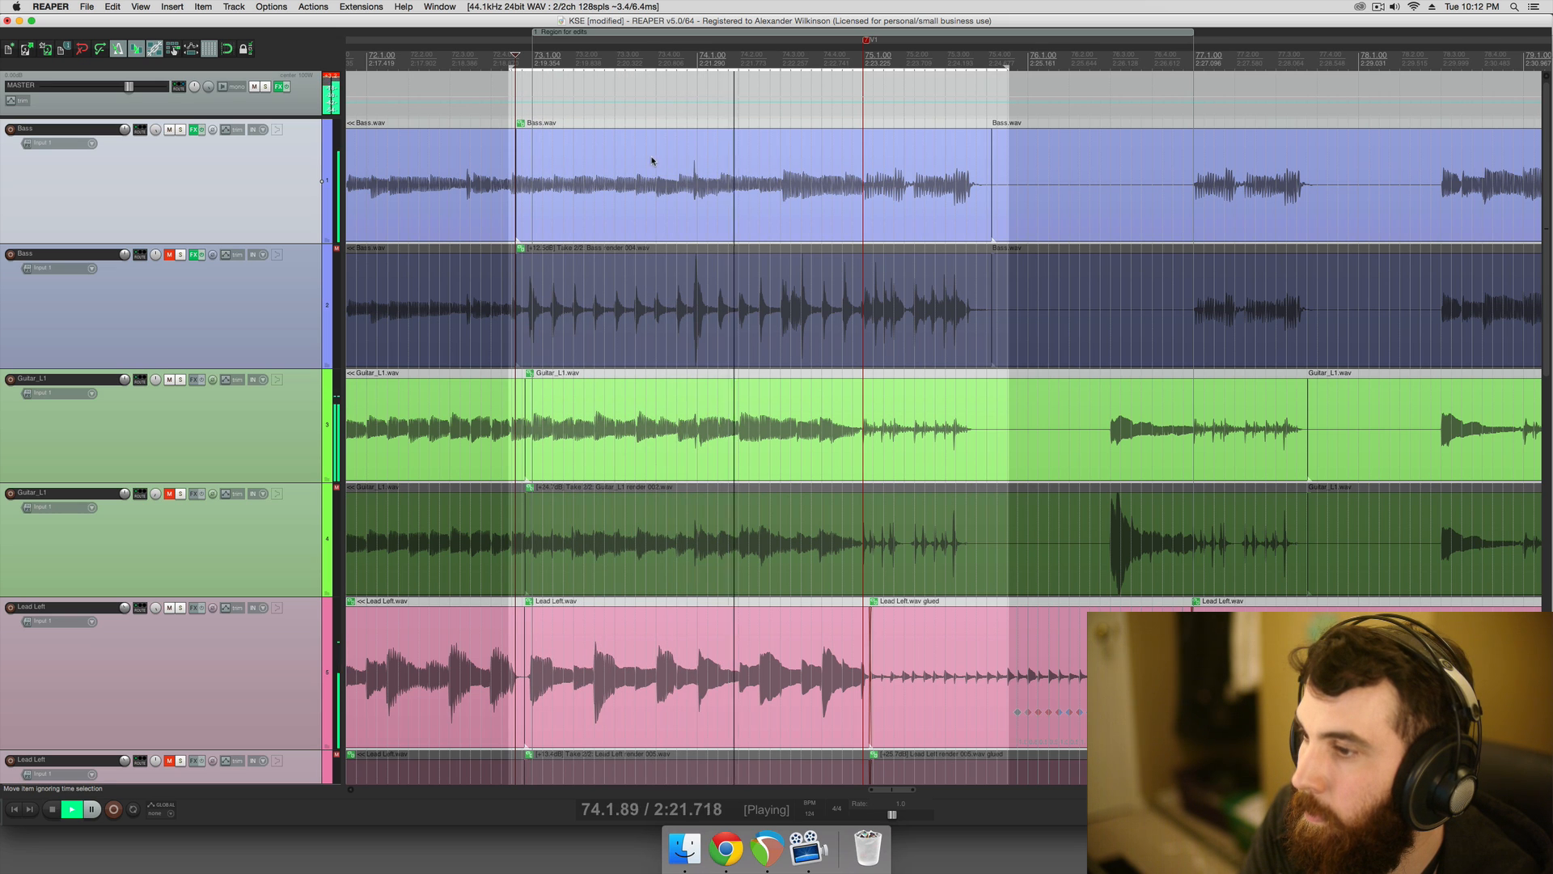
pyautogui.press('space')
# - Undo the stretch marker removal and play the edited ending in the full mix from just before bar 75
pyautogui.click(856, 119)
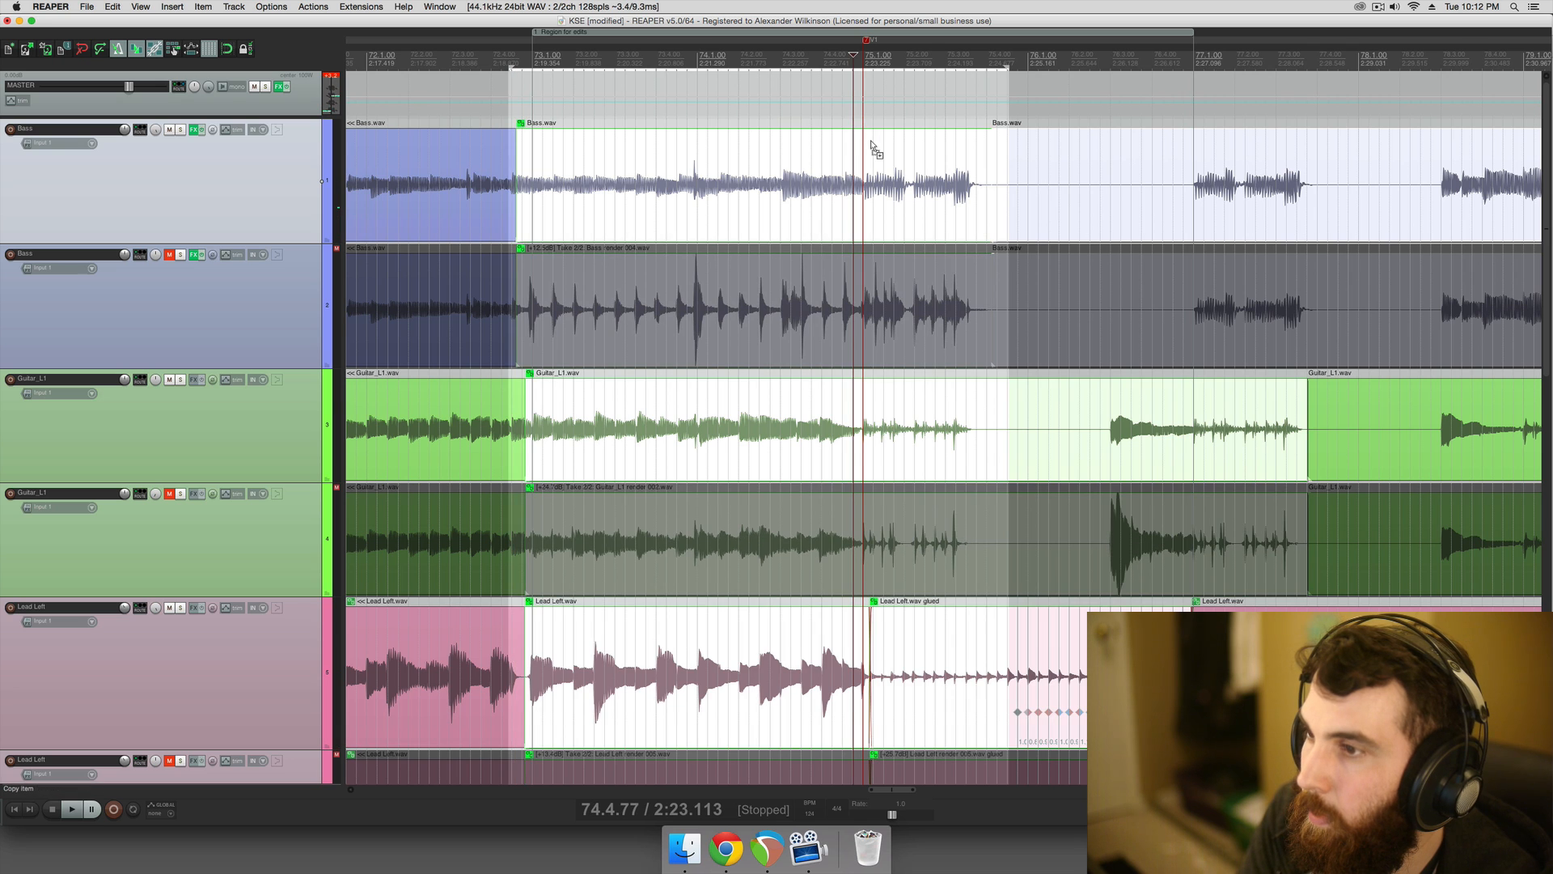
pyautogui.hotkey('ctrl', 'shift', 't')
pyautogui.moveTo(869, 138); pyautogui.dragTo(988, 657)
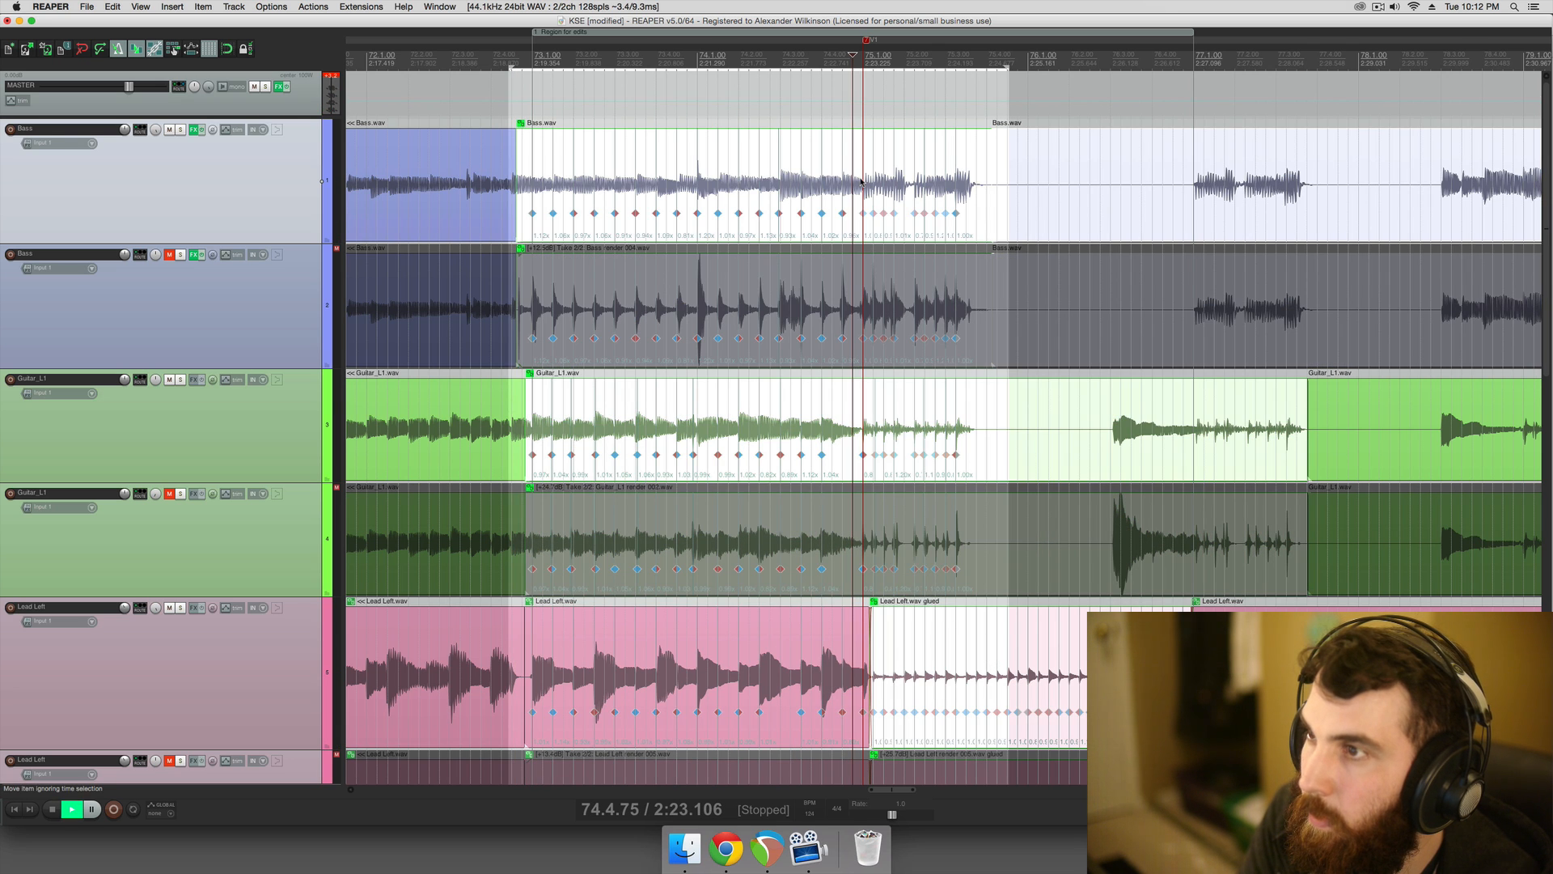
pyautogui.press('space')
# - Remove the stretch markers from the selected Bass, Guitar_L1 and glued Lead Left items within the time selection and play the unedited ending
pyautogui.hotkey('shift', 'w')
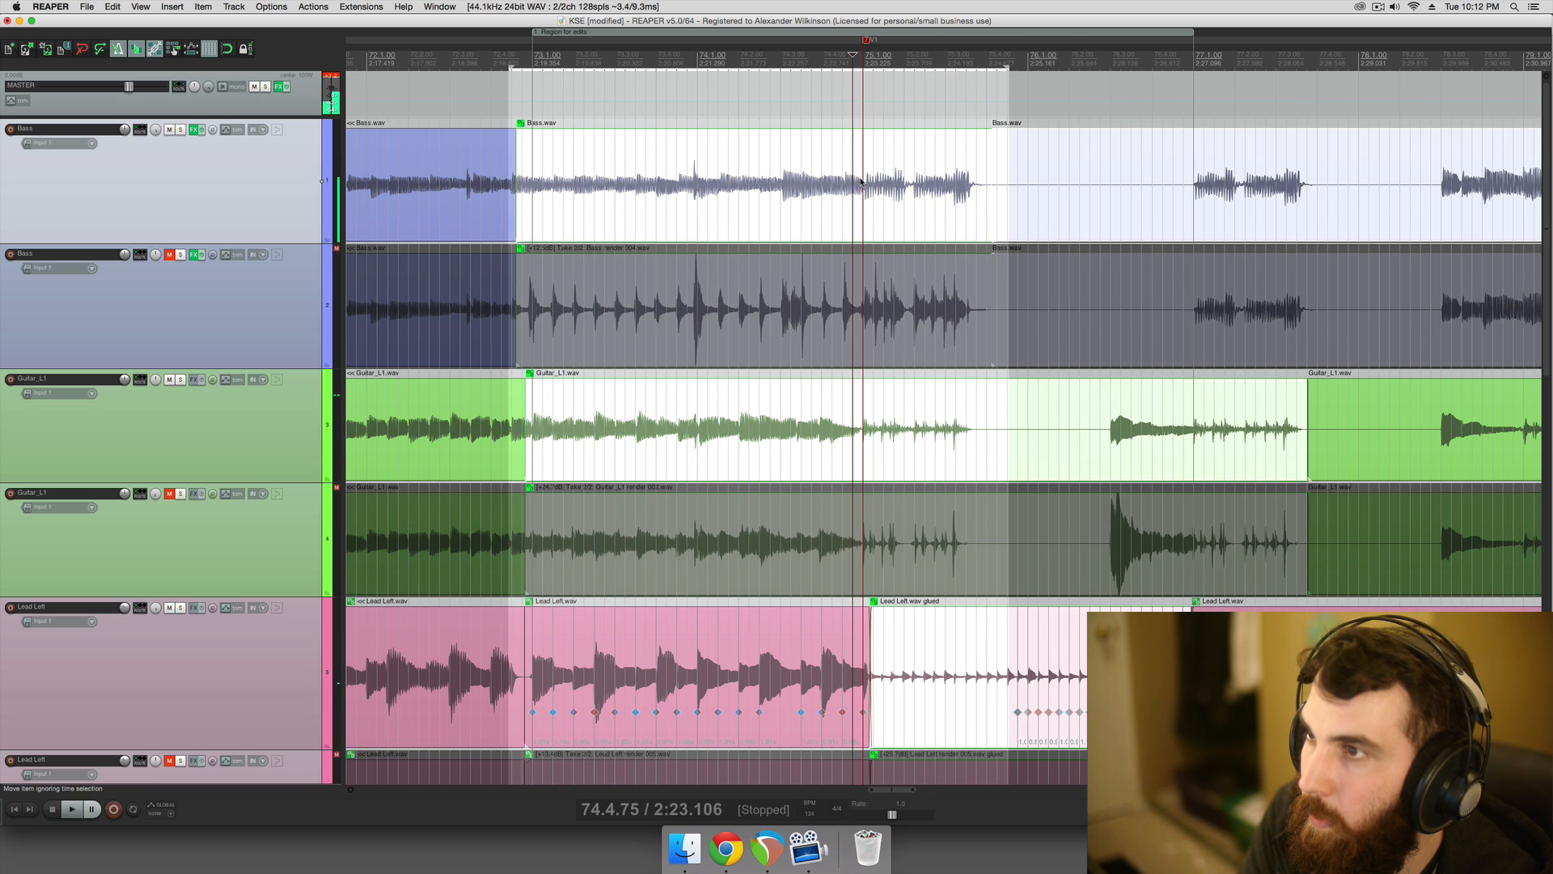
pyautogui.press('space')
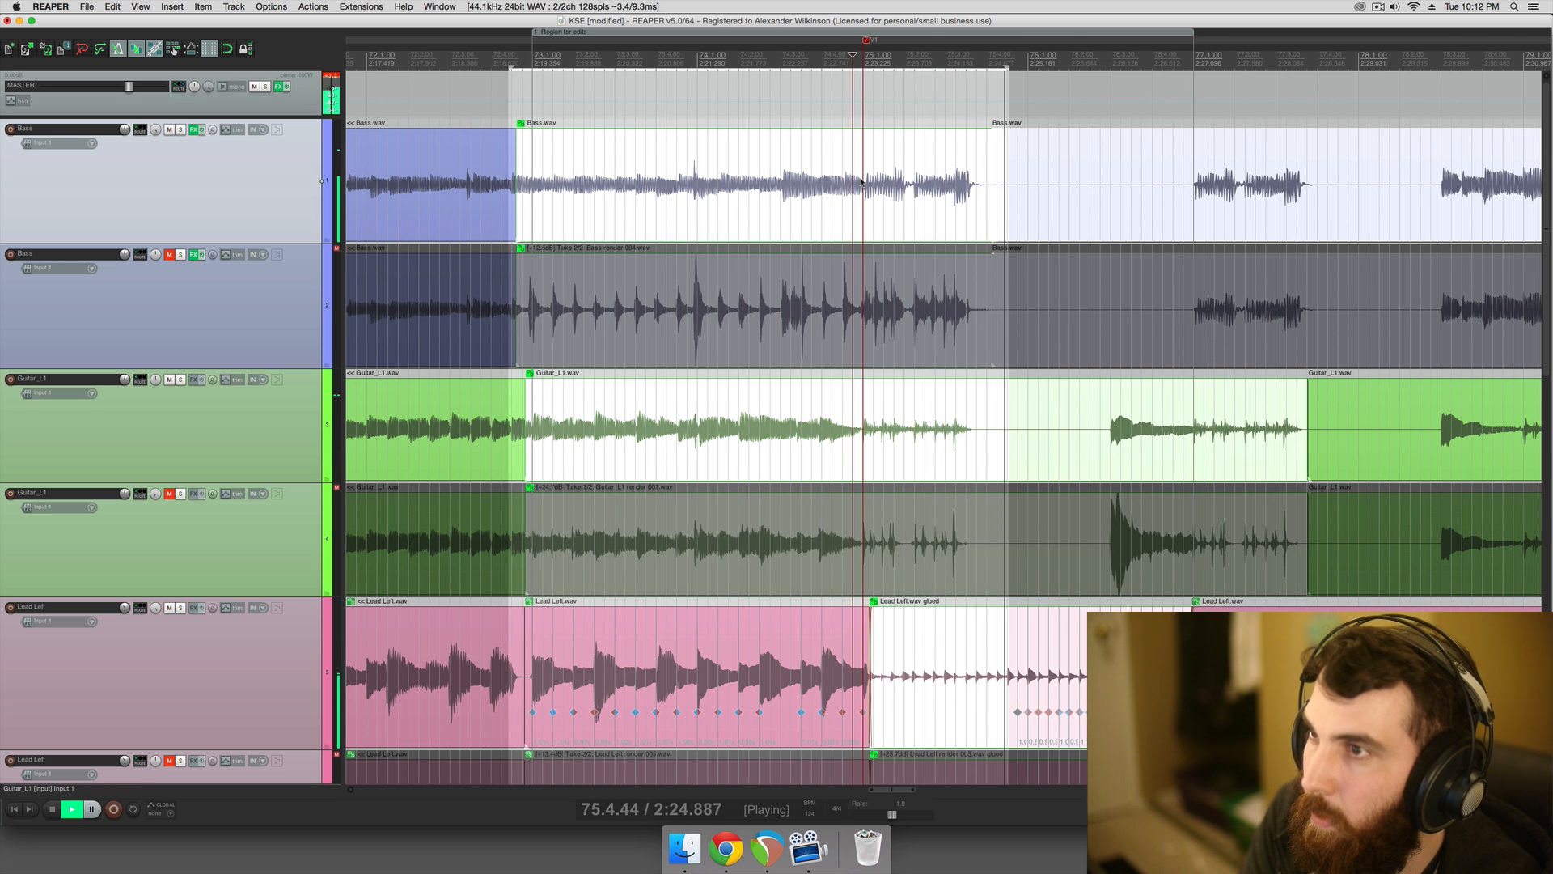
pyautogui.press('space')
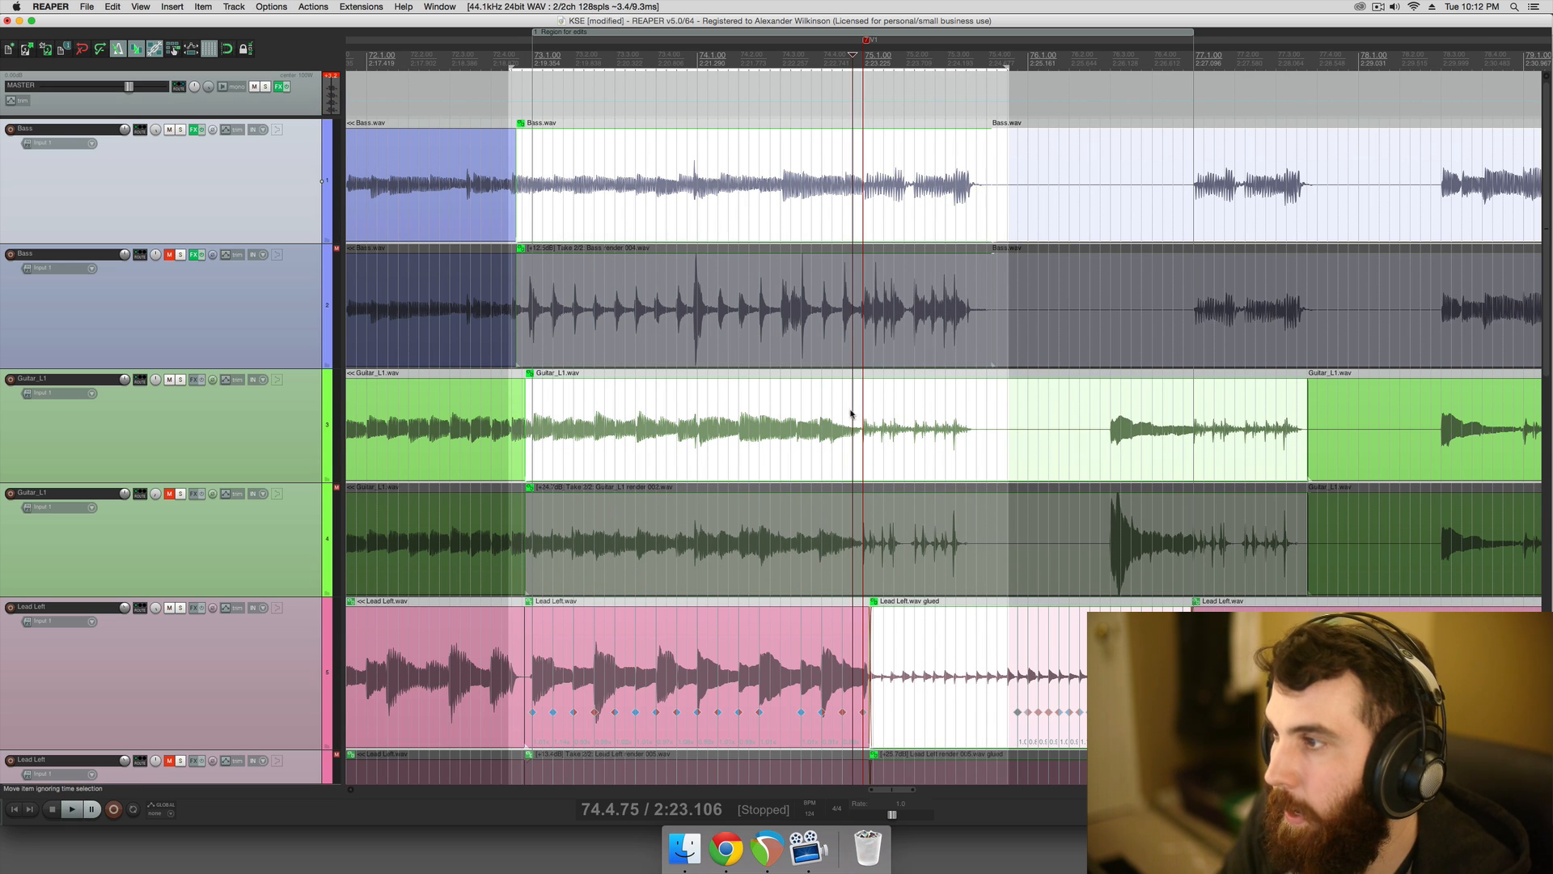
pyautogui.scroll(-5, 850, 413)
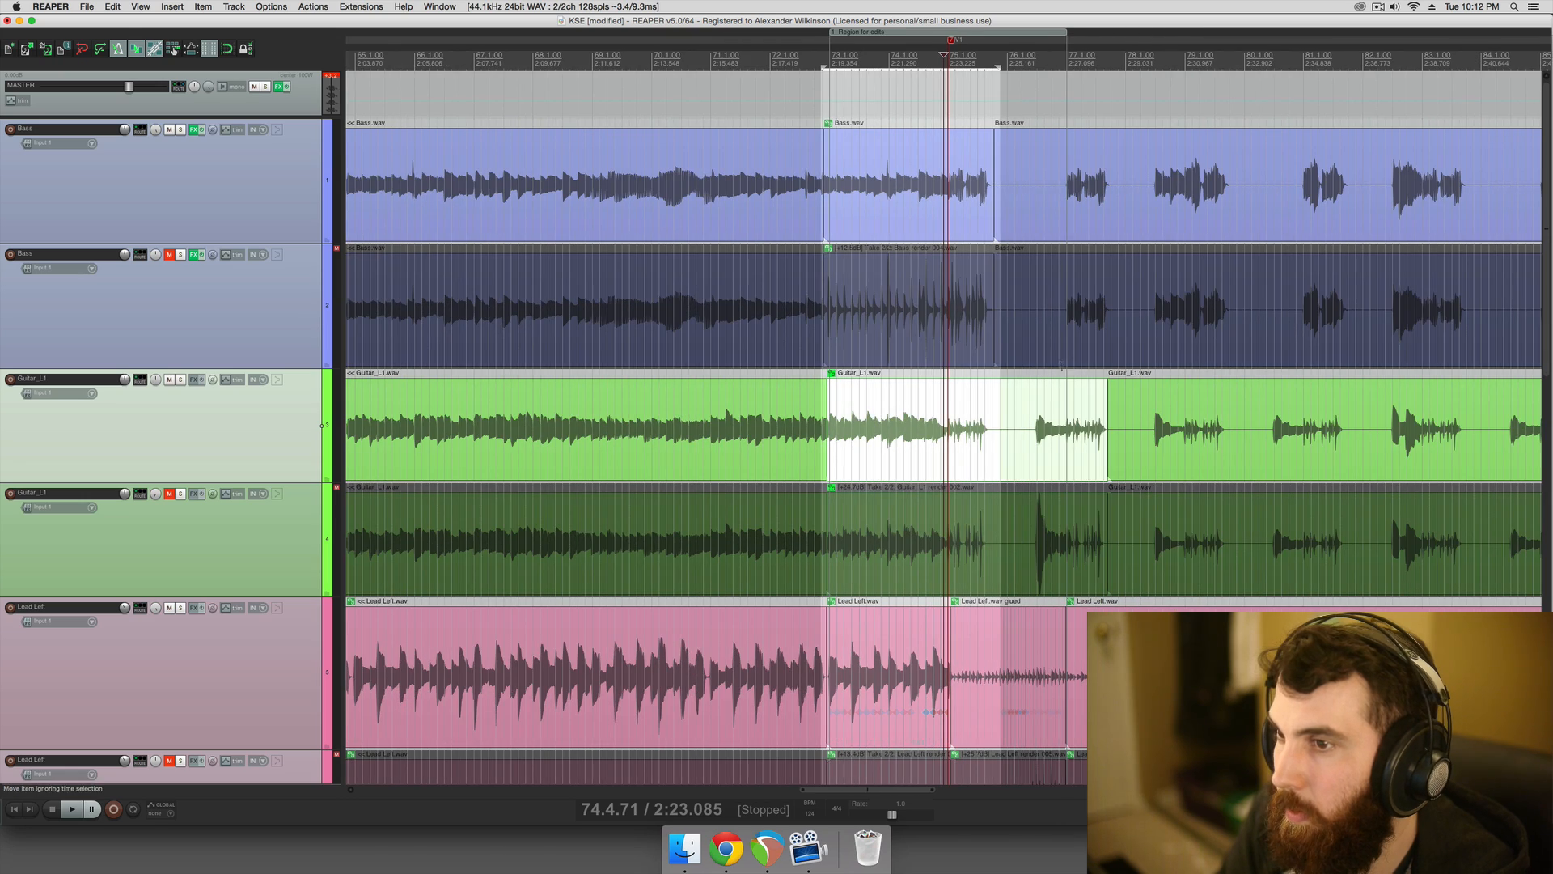
pyautogui.scroll(3, 1062, 368)
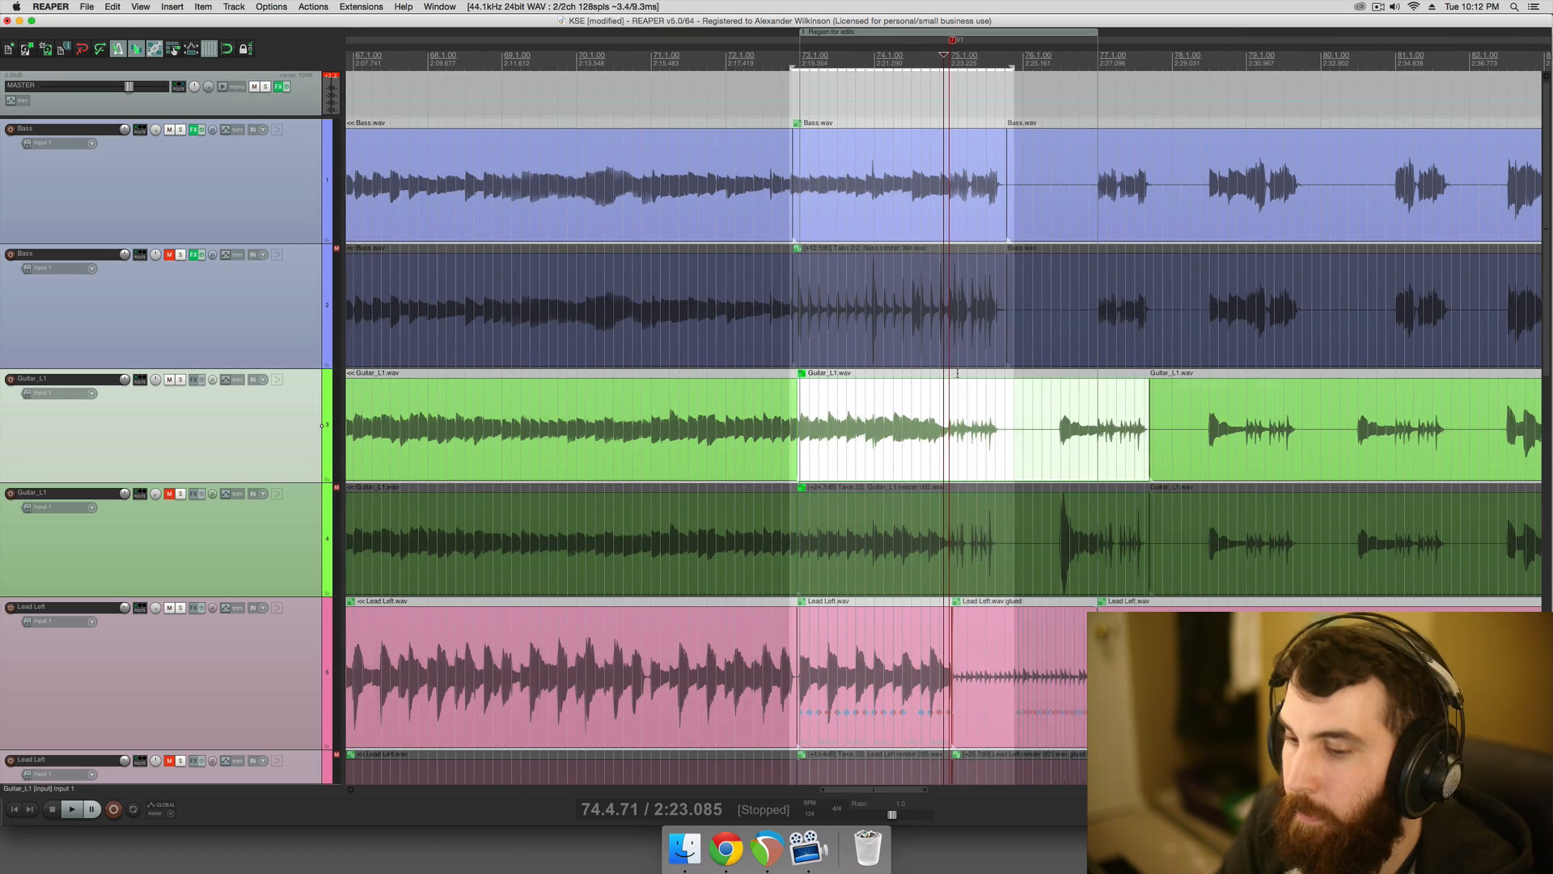